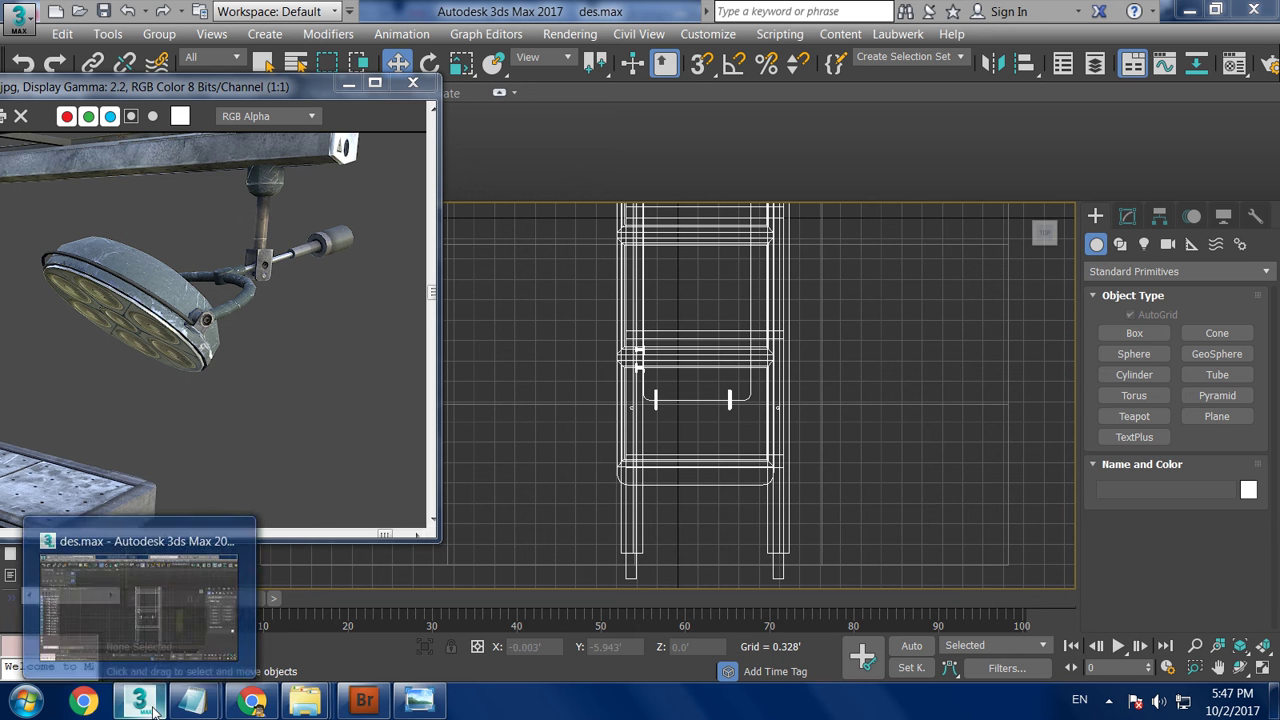
Delete the 'Thanks for watching..' and 'continue to part 2' lines from the Notepad notes.
mouse_move(192, 700)
left_click(340, 600)
mouse_move(466, 265)
left_mouse_down()
mouse_move(51, 229)
mouse_move(2, 190)
left_mouse_up()
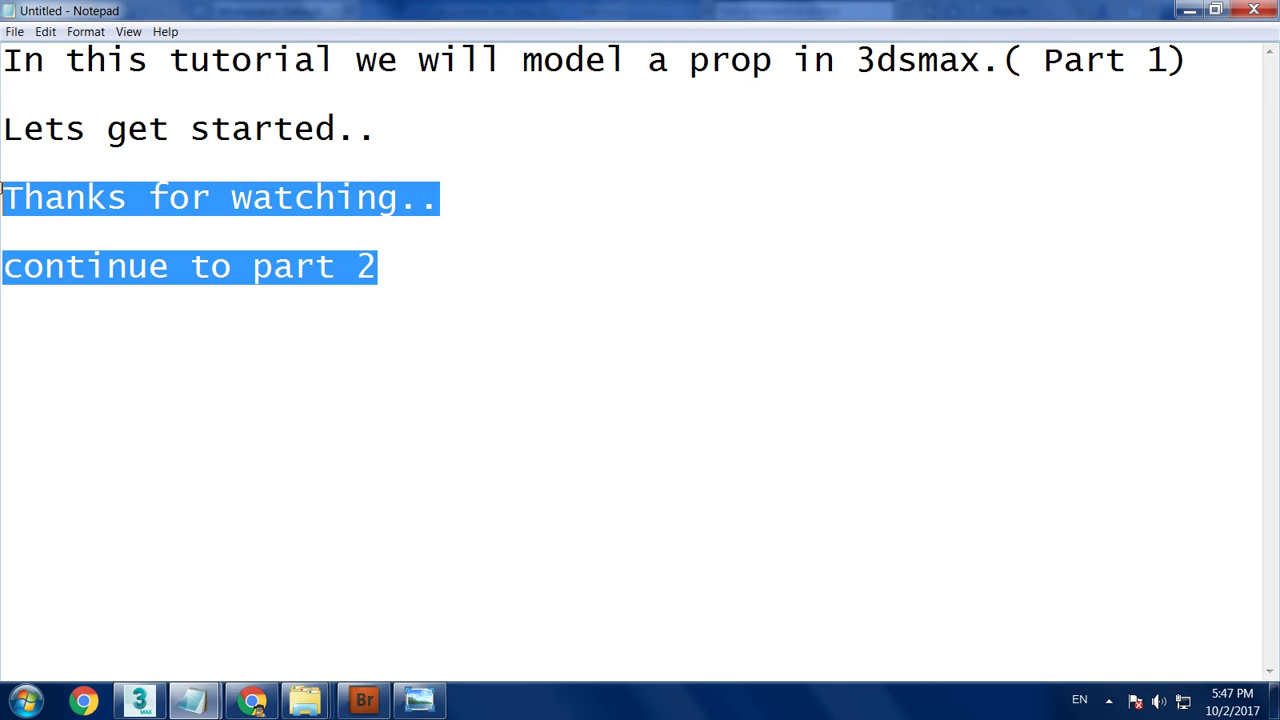
key("Delete")
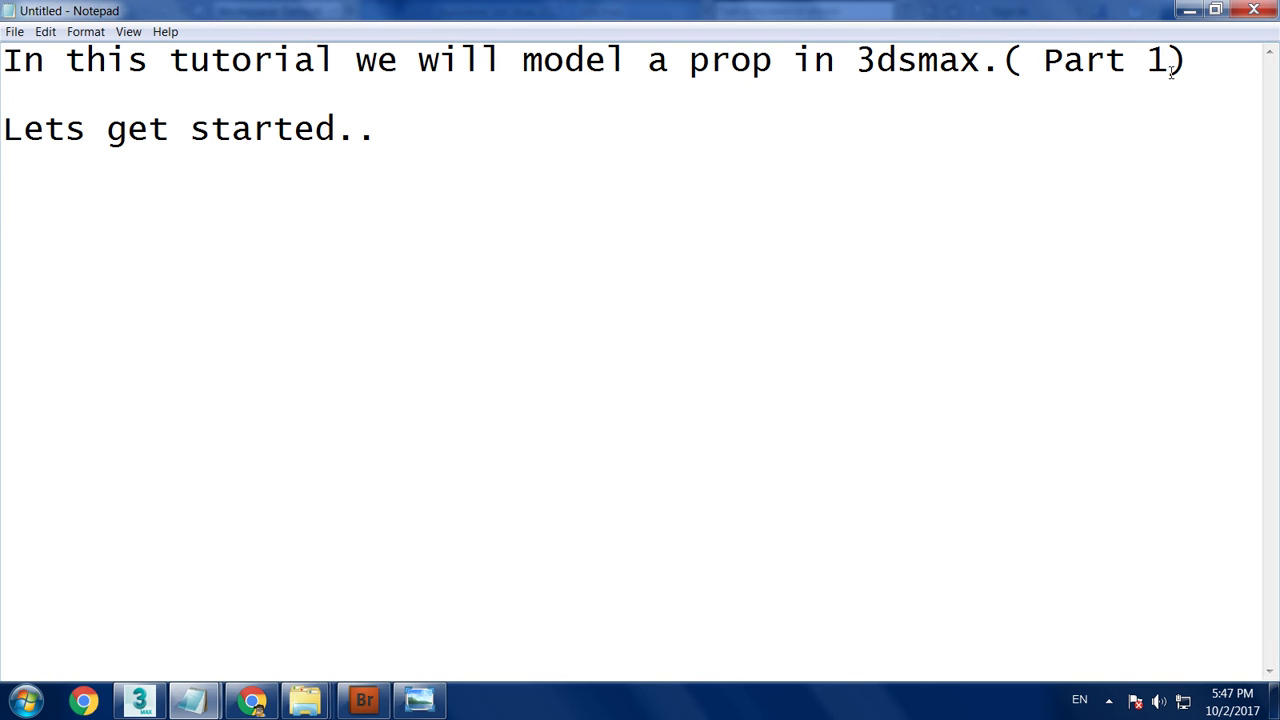
type("2")
Return to 3ds Max and draw a small new cylinder in the Top view.
left_click(1189, 10)
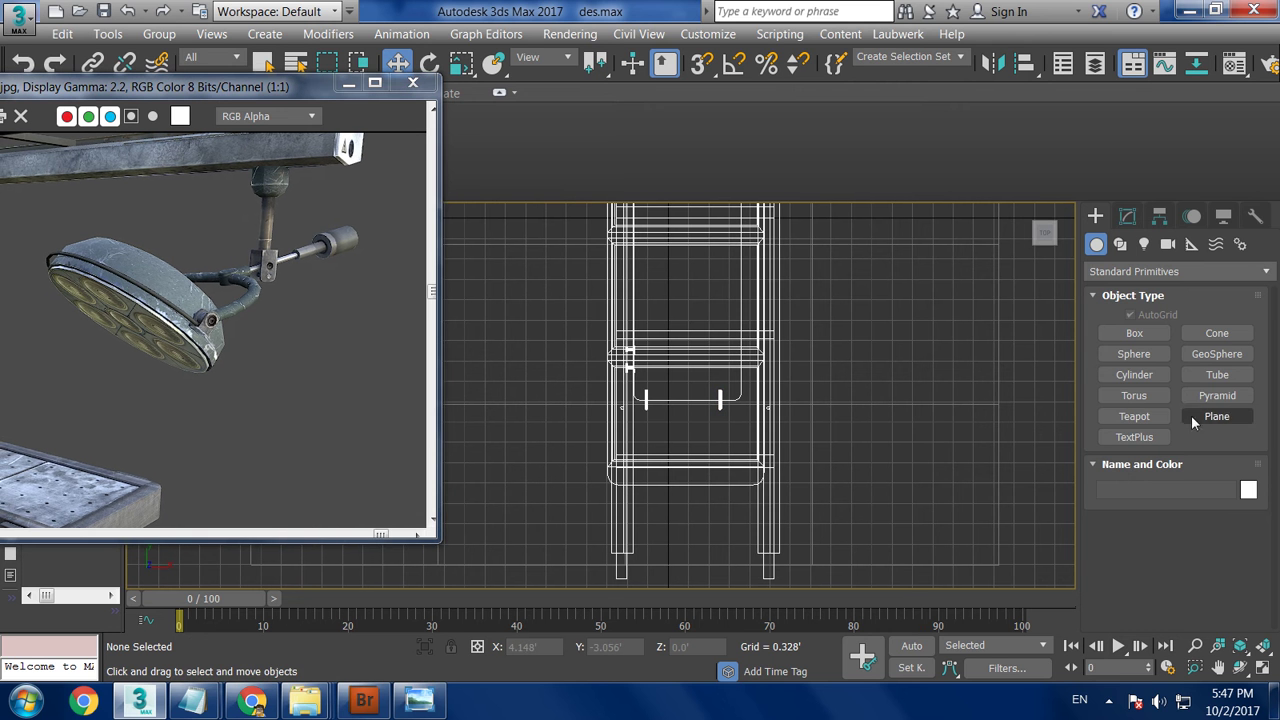
left_click(1161, 372)
scroll(640, 370, "up", 3)
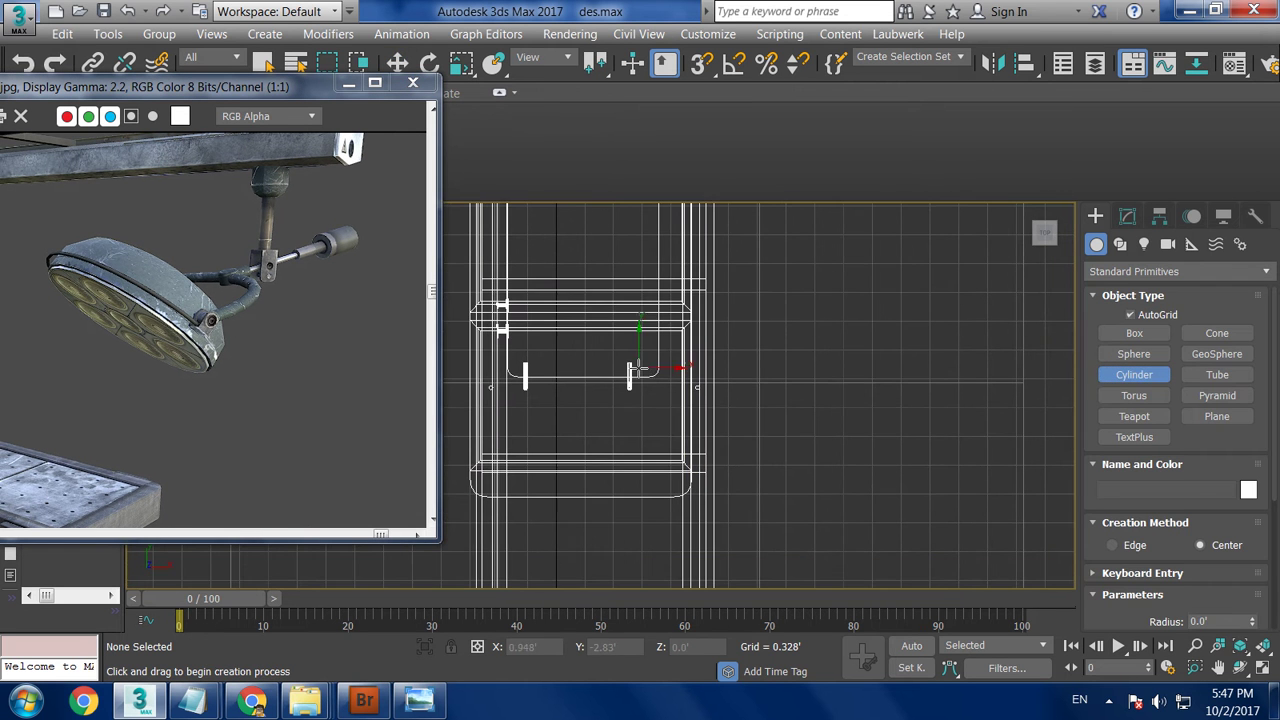
left_click_drag(763, 421, 766, 425)
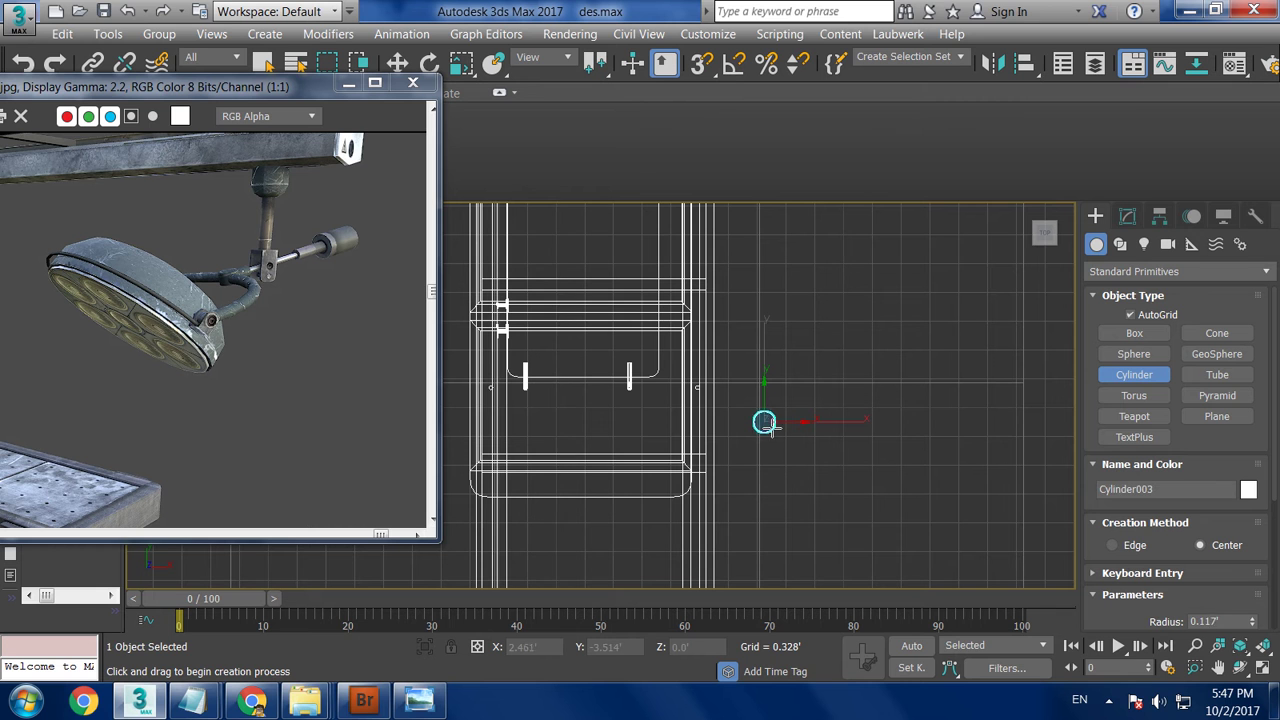
Raise Cylinder003 along Z to about 5.2' beneath the overhead lamp frame.
key("w")
key("alt+w")
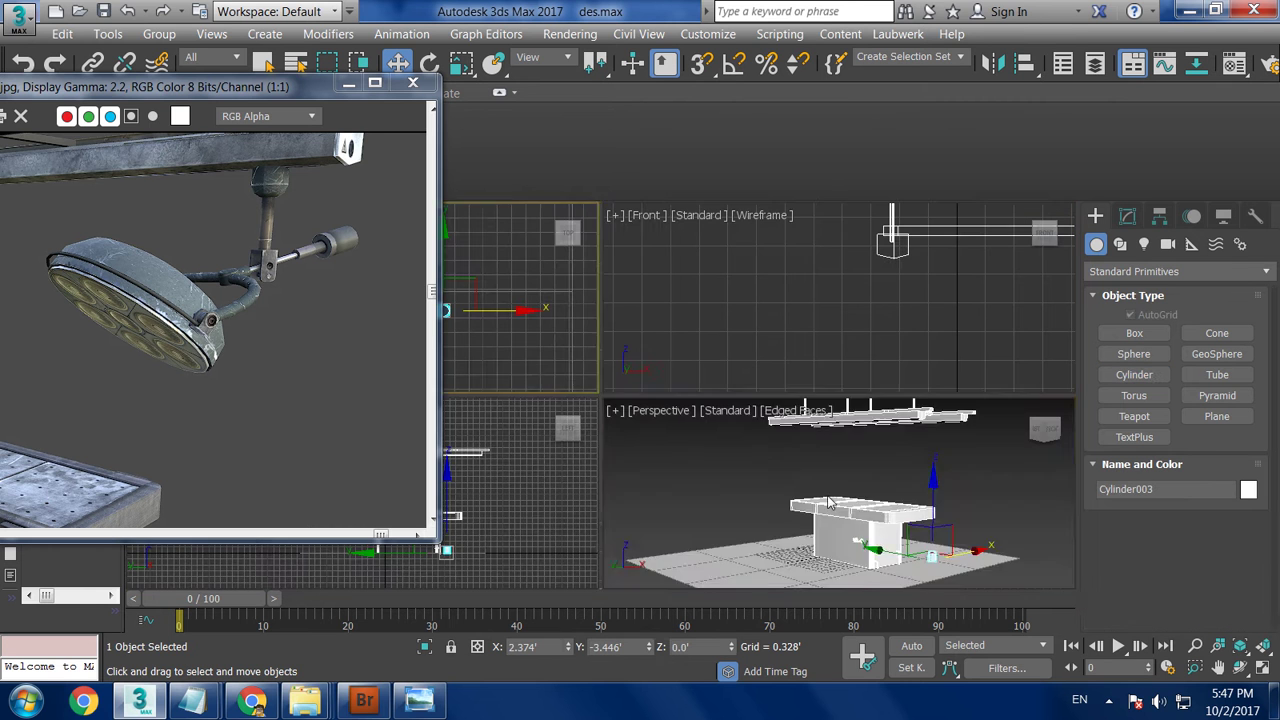
key("z")
scroll(782, 472, "down", 3)
key("alt+w")
scroll(844, 477, "down", 3)
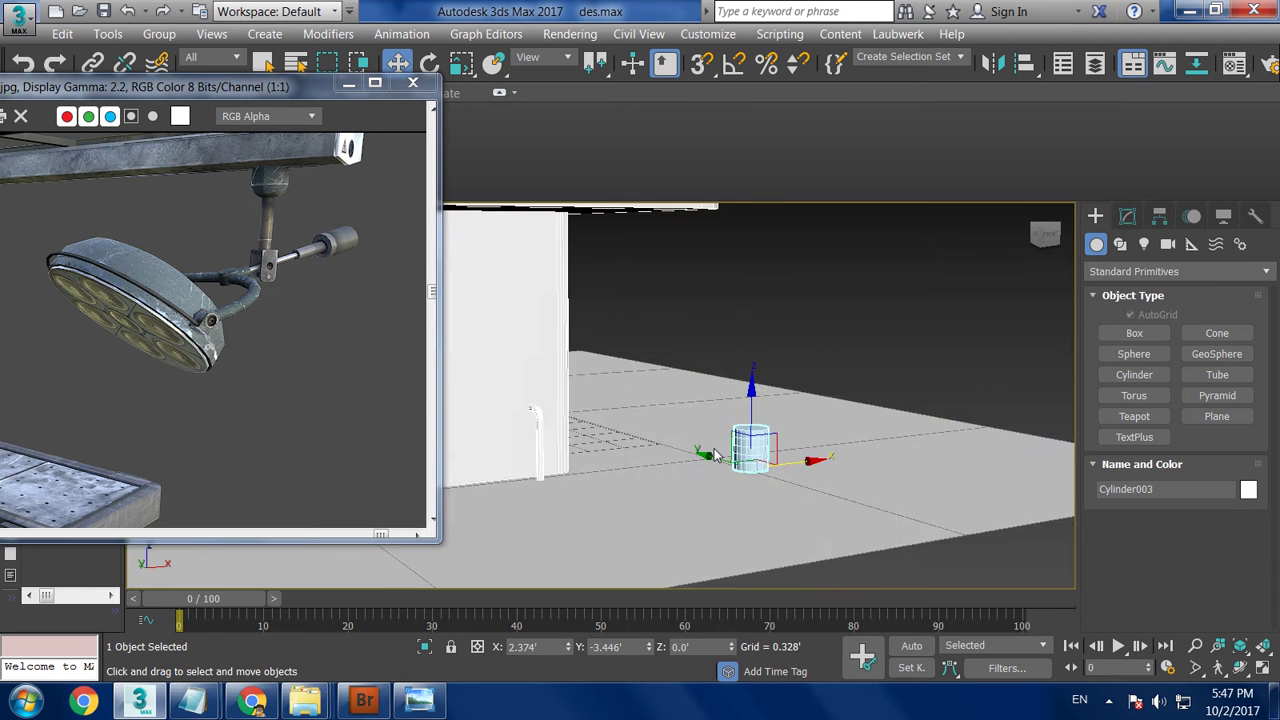
left_click_drag(762, 405, 760, 290)
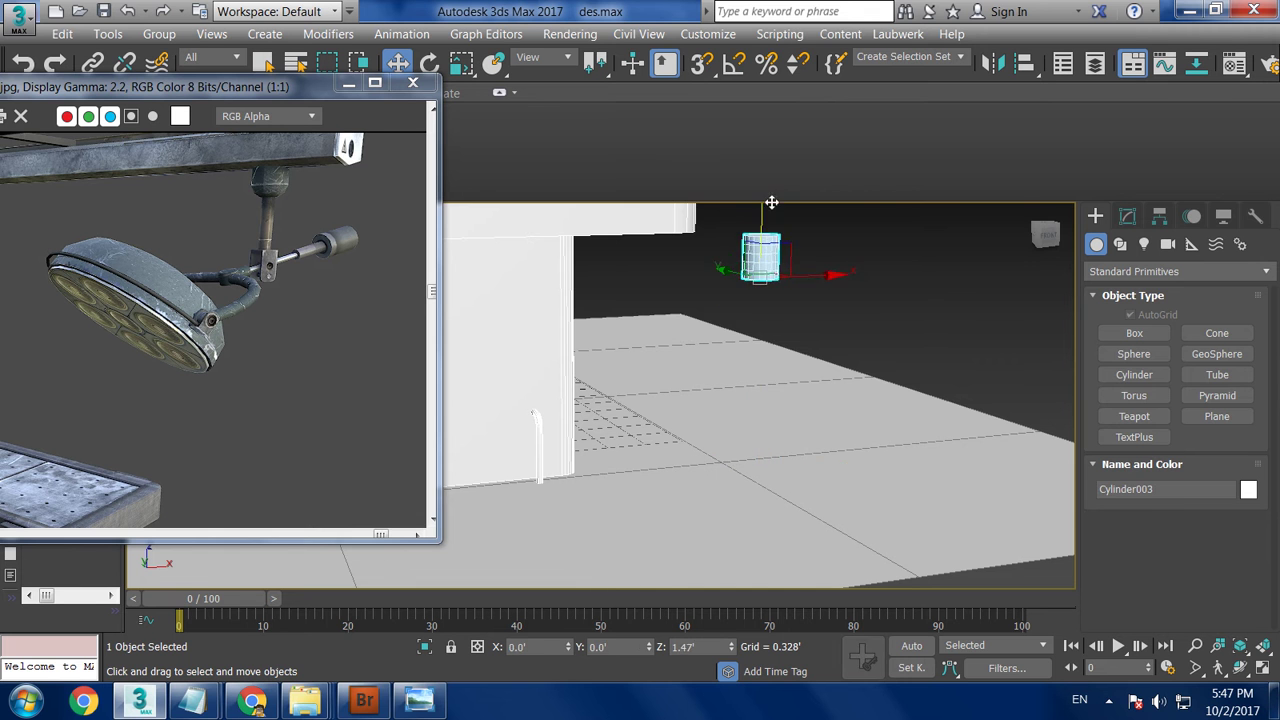
mouse_move(760, 290)
middle_mouse_down("alt")
mouse_move(753, 370)
mouse_move(772, 374)
middle_mouse_up("alt")
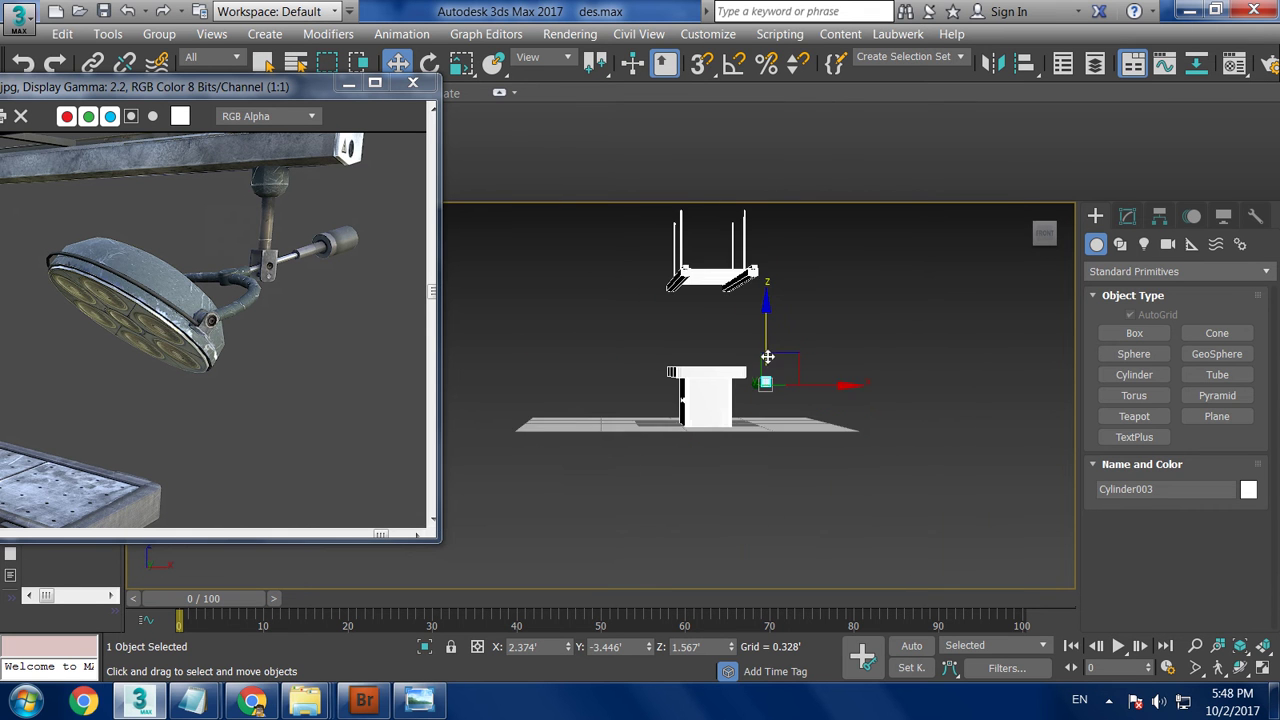
left_click_drag(755, 350, 743, 180)
middle_click_drag(743, 180, 749, 325, "alt")
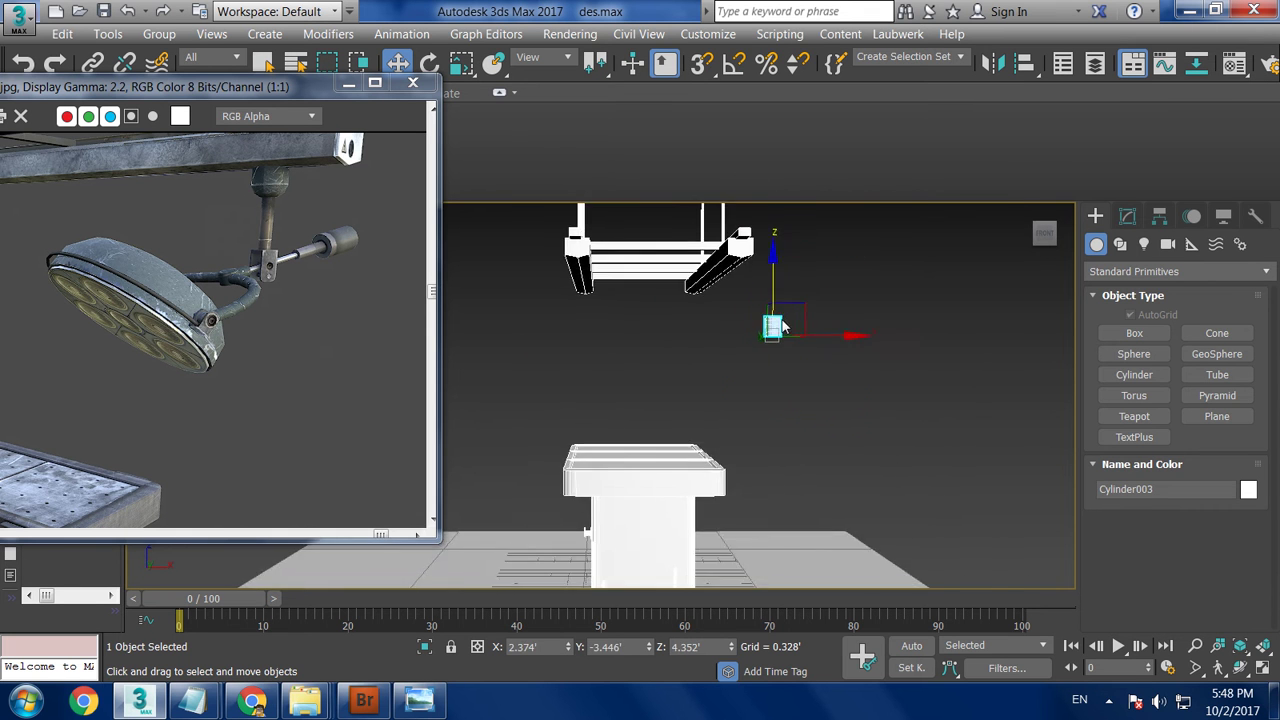
left_click_drag(697, 290, 690, 188)
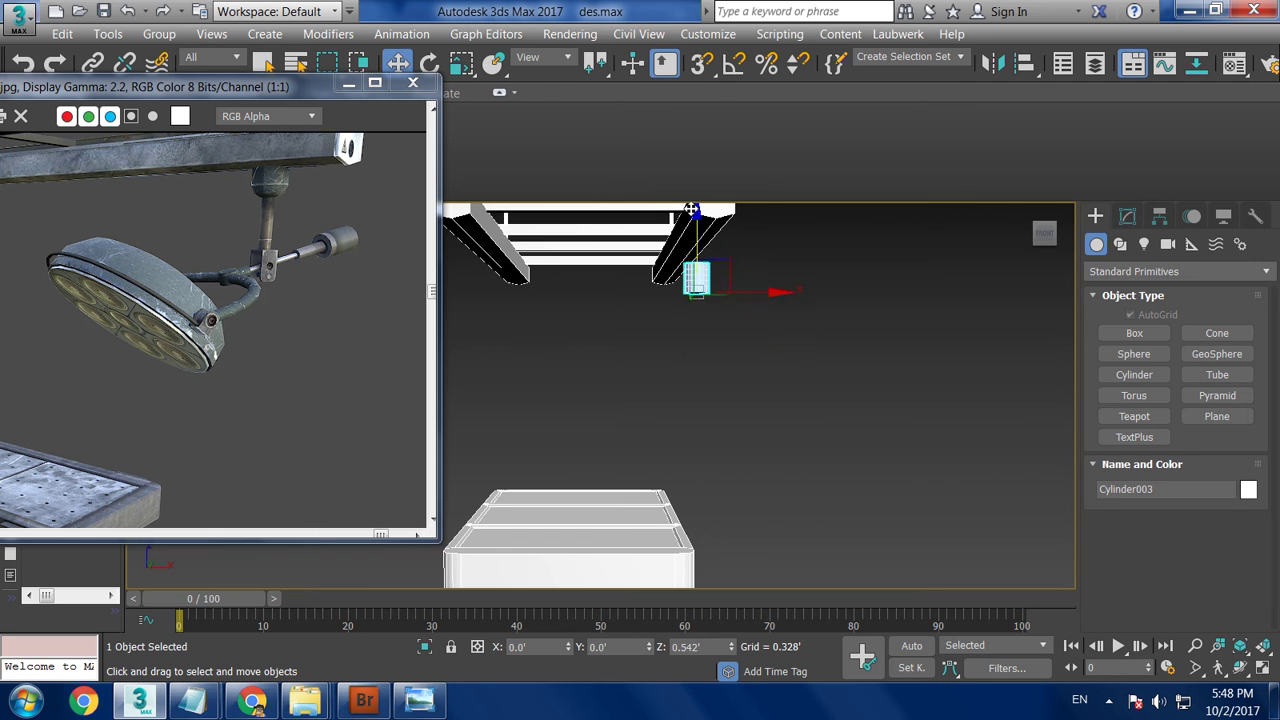
Convert Cylinder003 to Editable Poly and move its bottom vertices up to shorten it.
key("z")
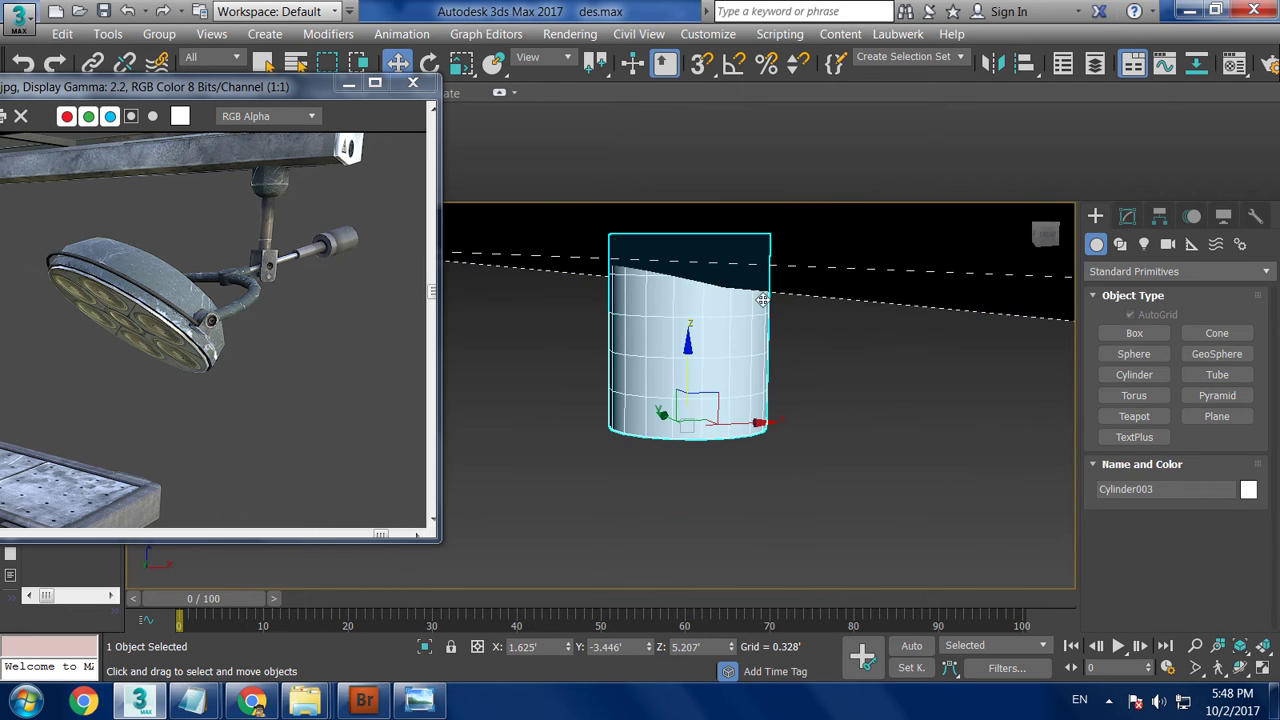
left_click(1127, 218)
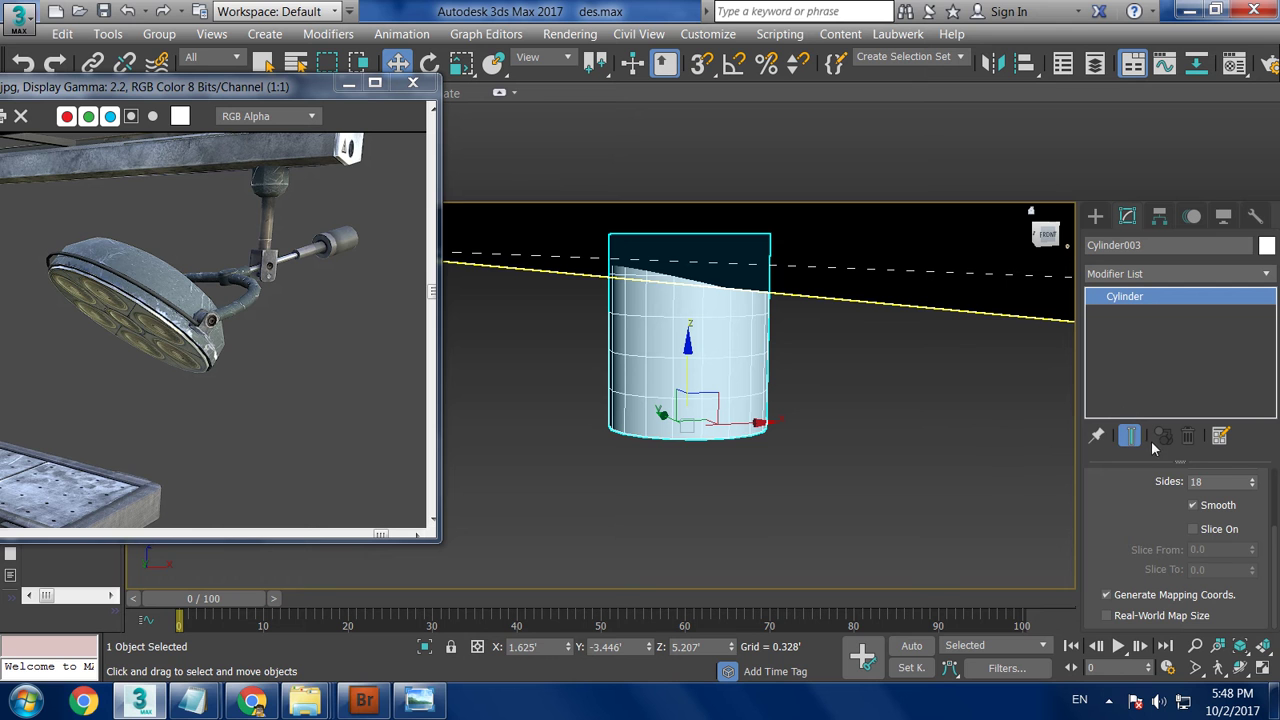
scroll(1160, 537, "up", 2)
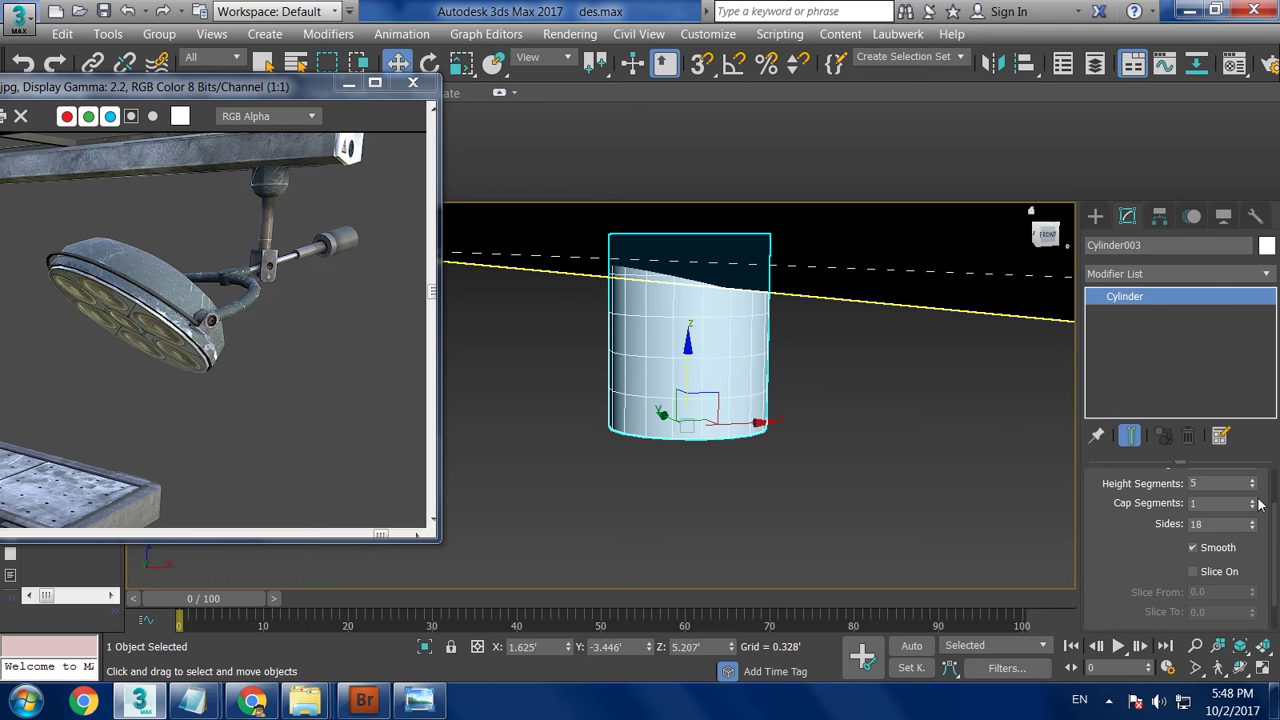
right_click(747, 347)
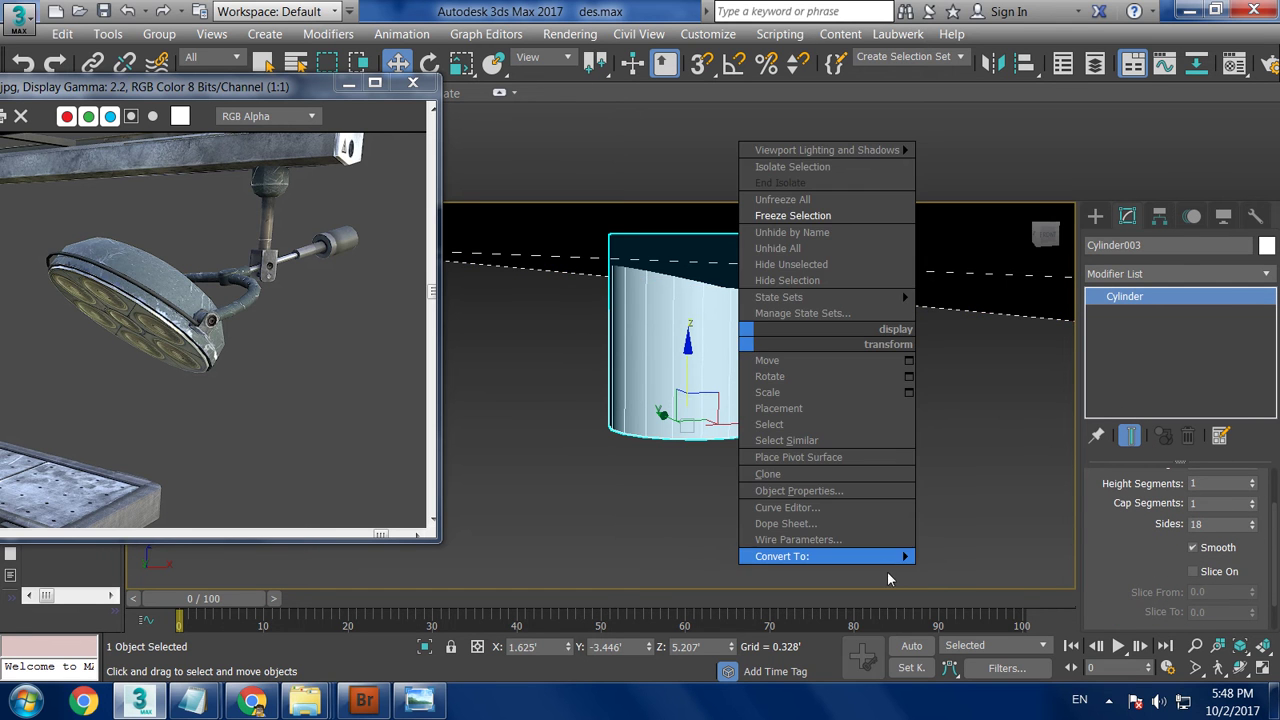
left_click(978, 572)
key("1")
left_click_drag(694, 376, 694, 336)
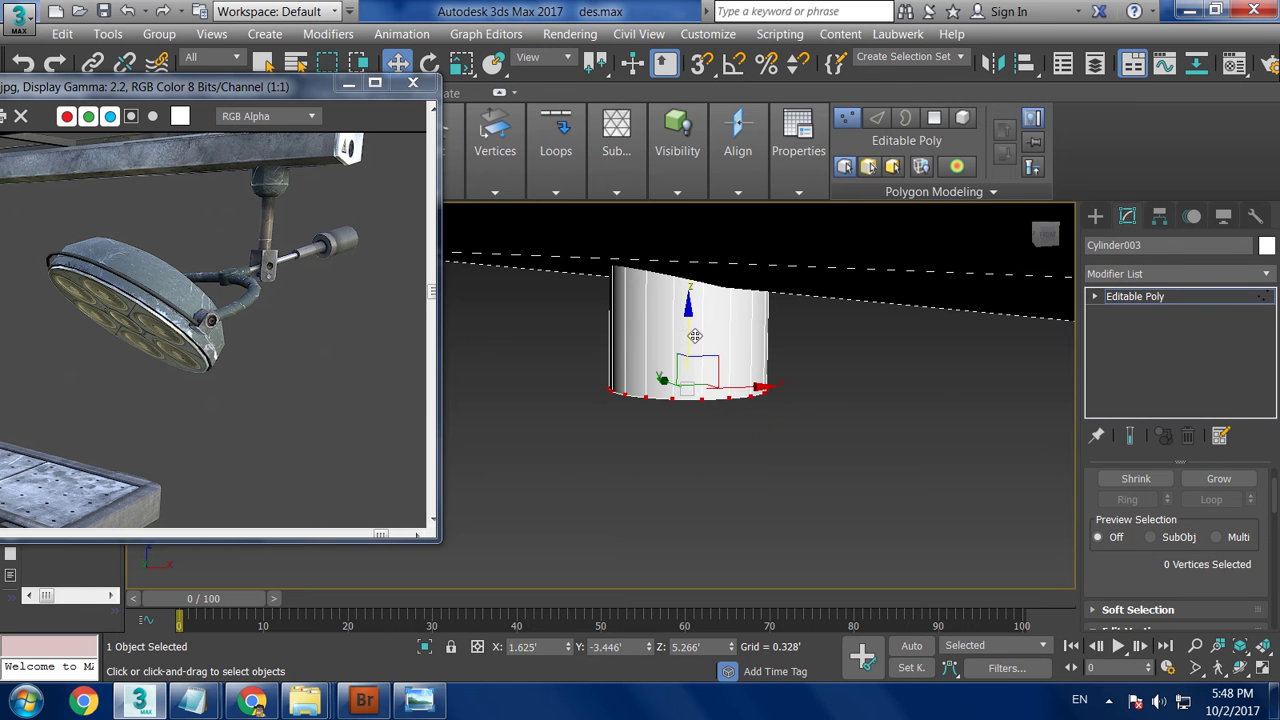
Chamfer the bottom edge loop at 0.088' with 7 segments.
key("2")
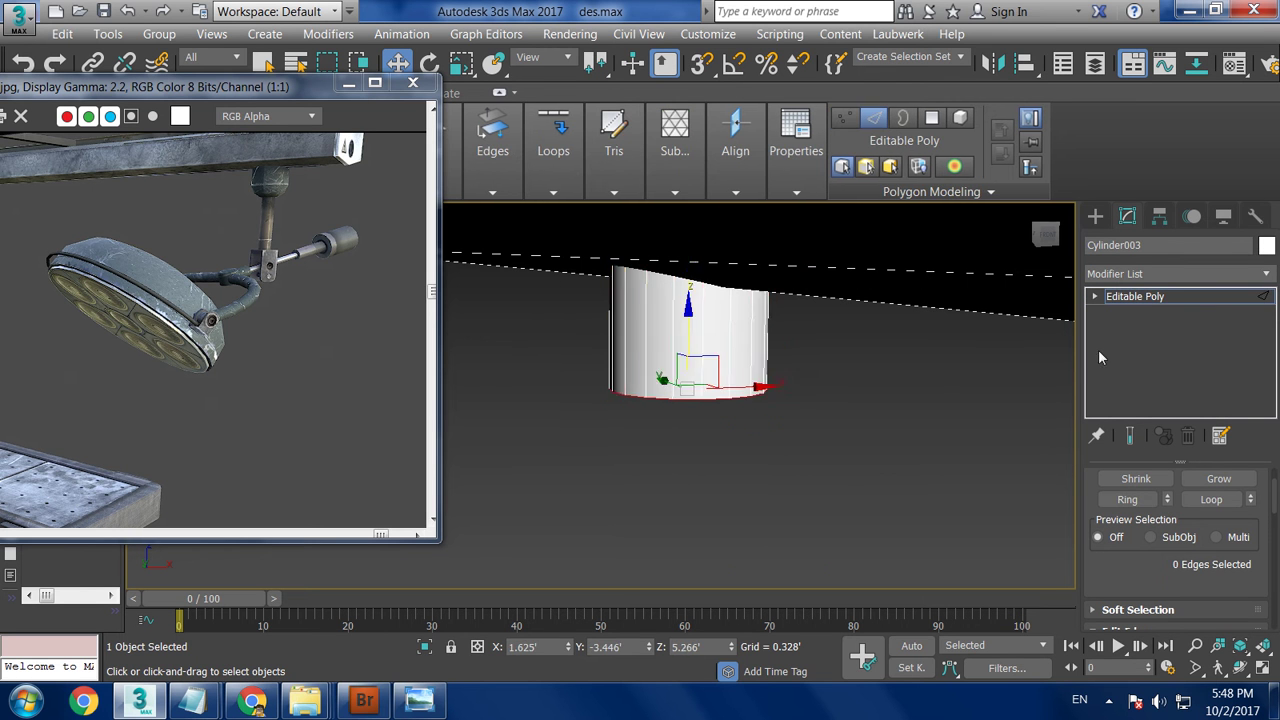
left_click_drag(1191, 555, 1167, 355)
left_click(1163, 511)
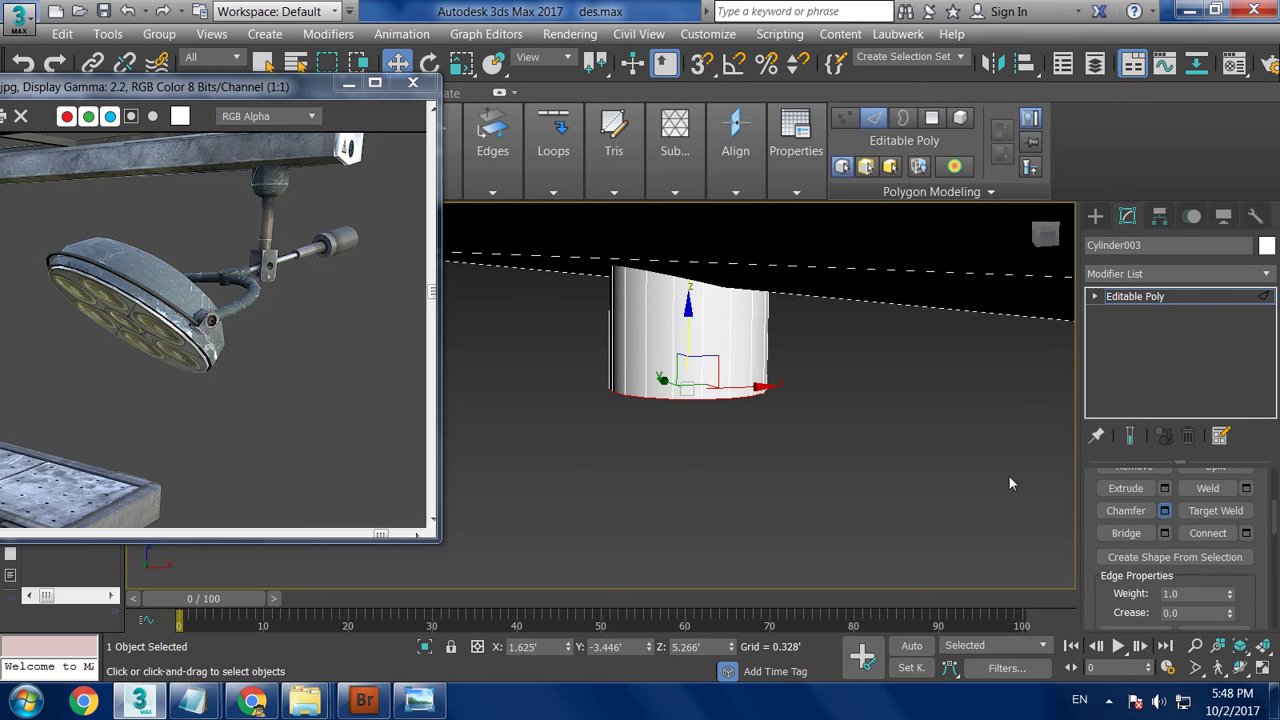
mouse_move(615, 433)
left_mouse_down()
mouse_move(615, 420)
mouse_move(617, 450)
left_mouse_up()
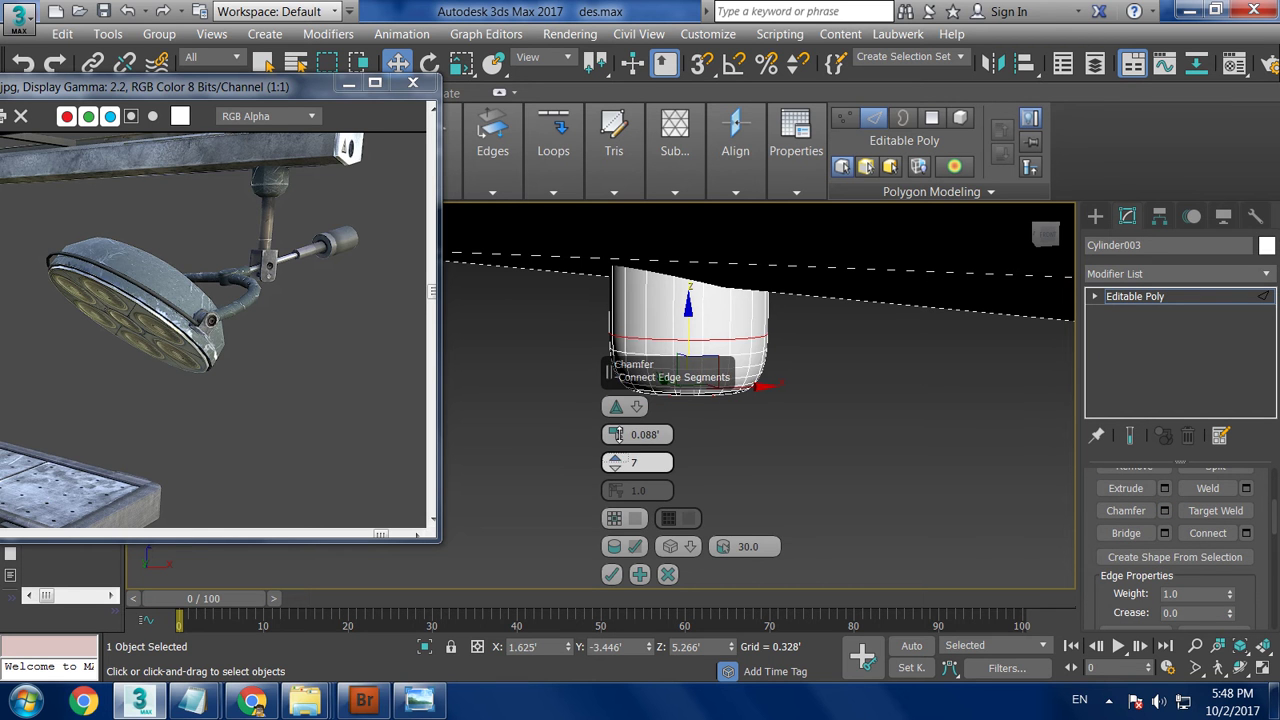
left_click(612, 575)
middle_click_drag(782, 396, 667, 372, "alt")
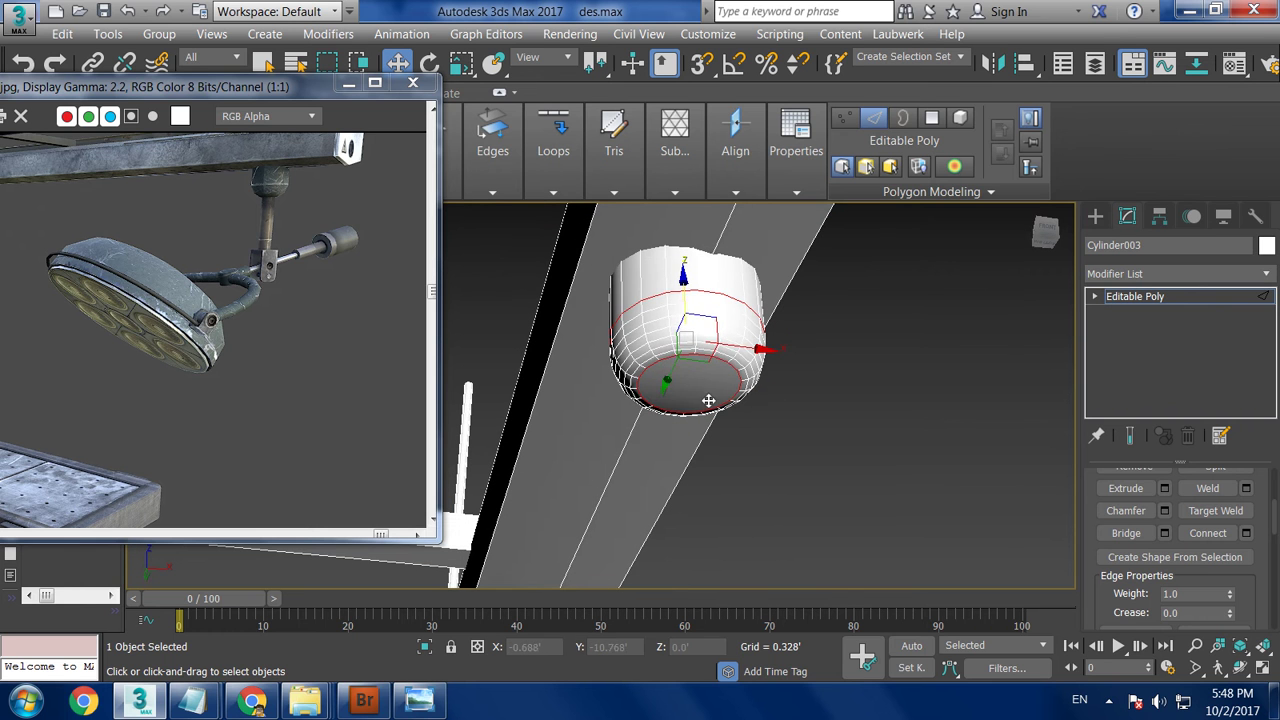
Inset the cylinder's bottom cap and extrude it downward into a narrow stem.
key("4")
left_click(712, 388)
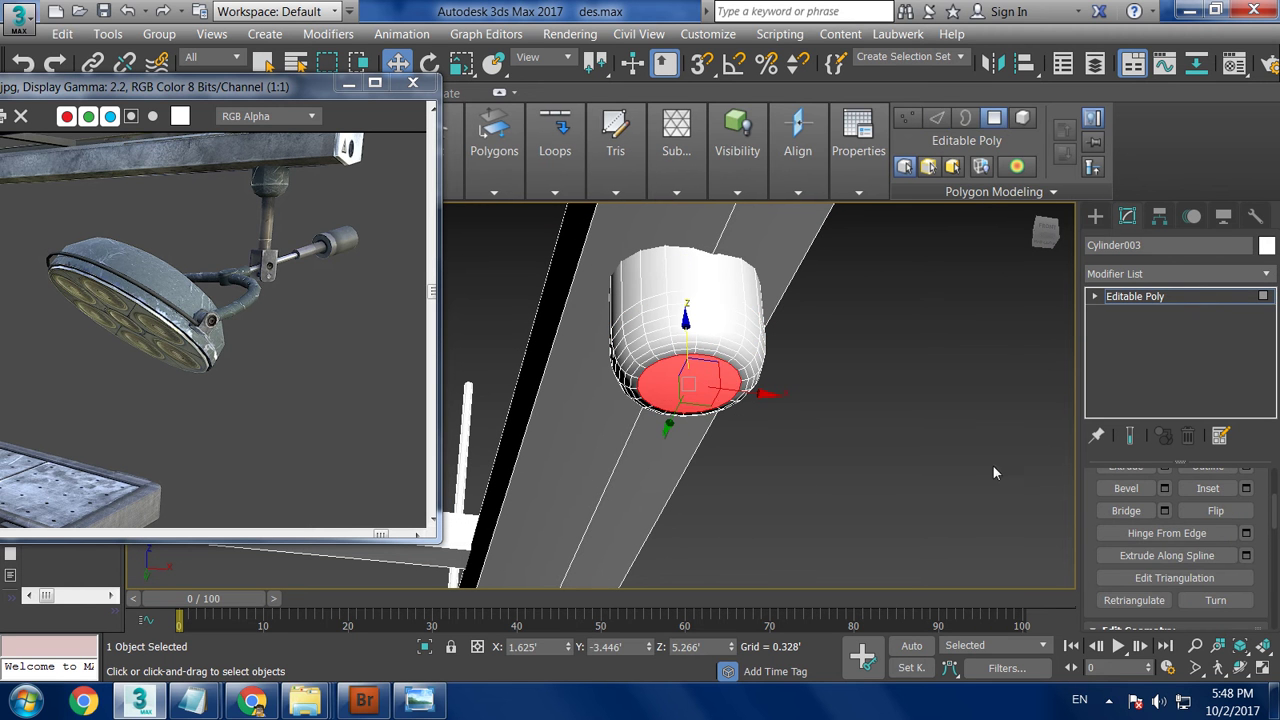
left_click(1247, 489)
left_click(612, 462)
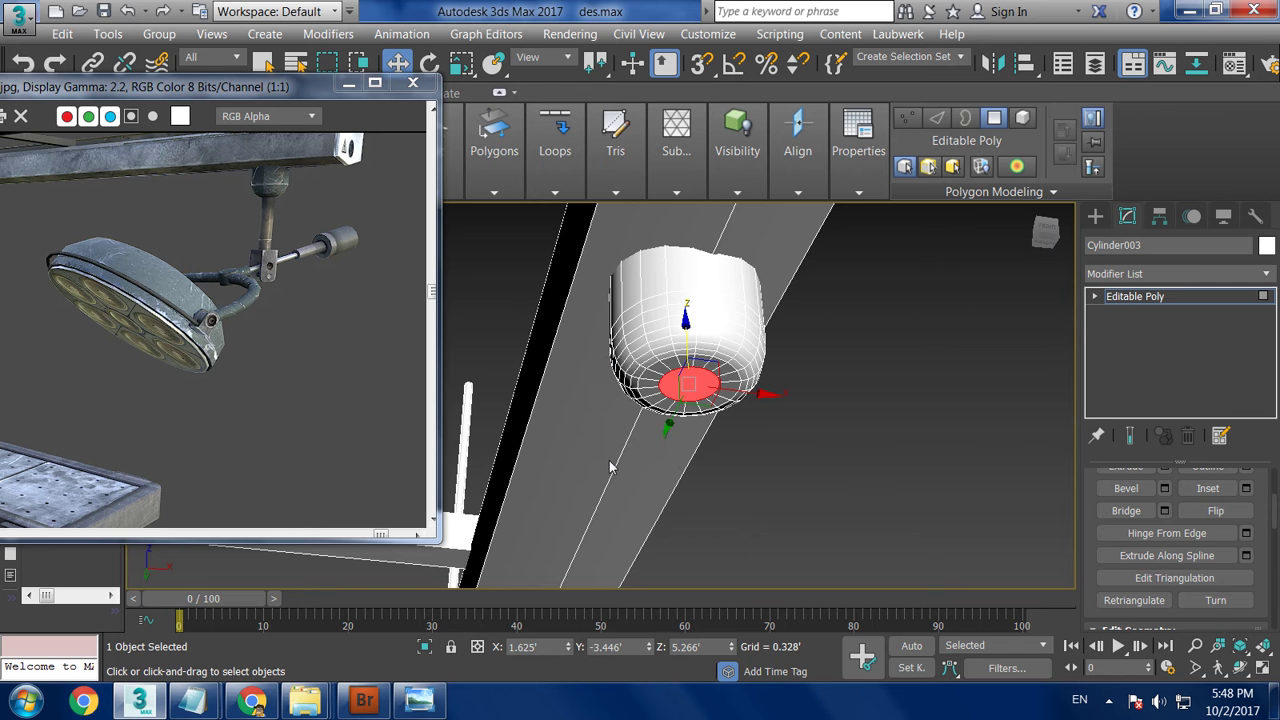
left_click(1166, 468)
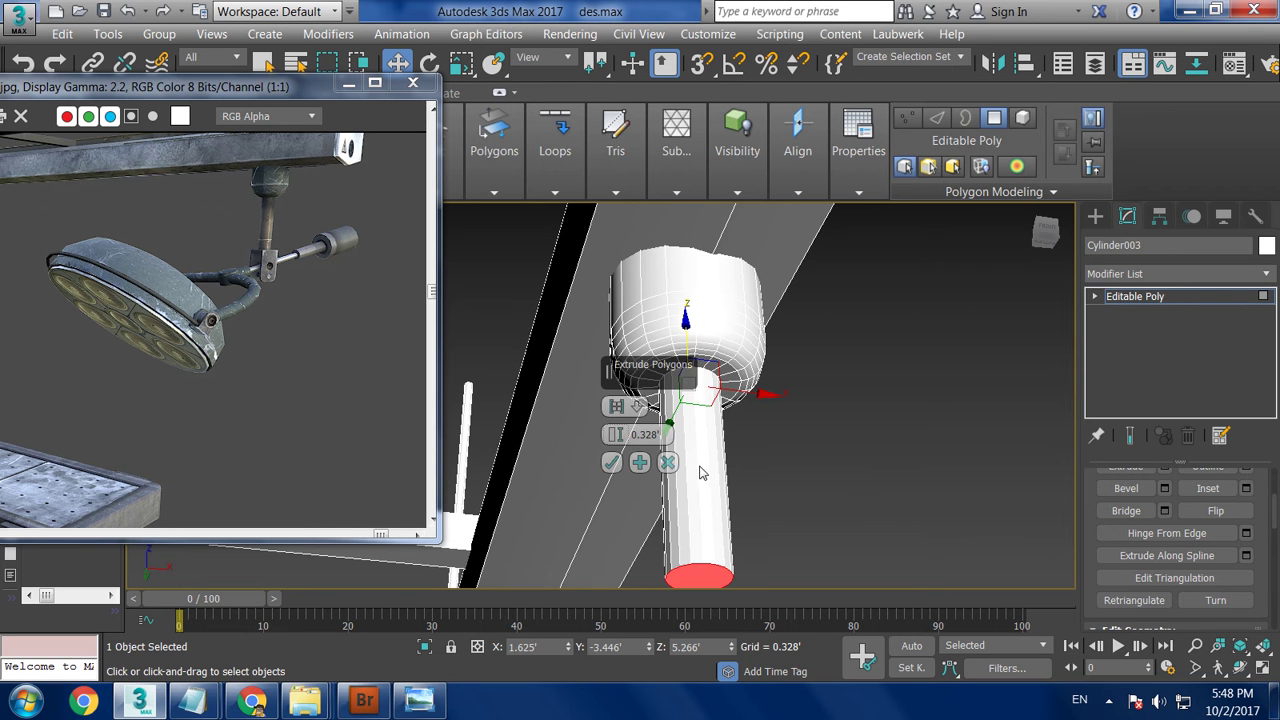
left_click(612, 462)
scroll(650, 460, "down", 5)
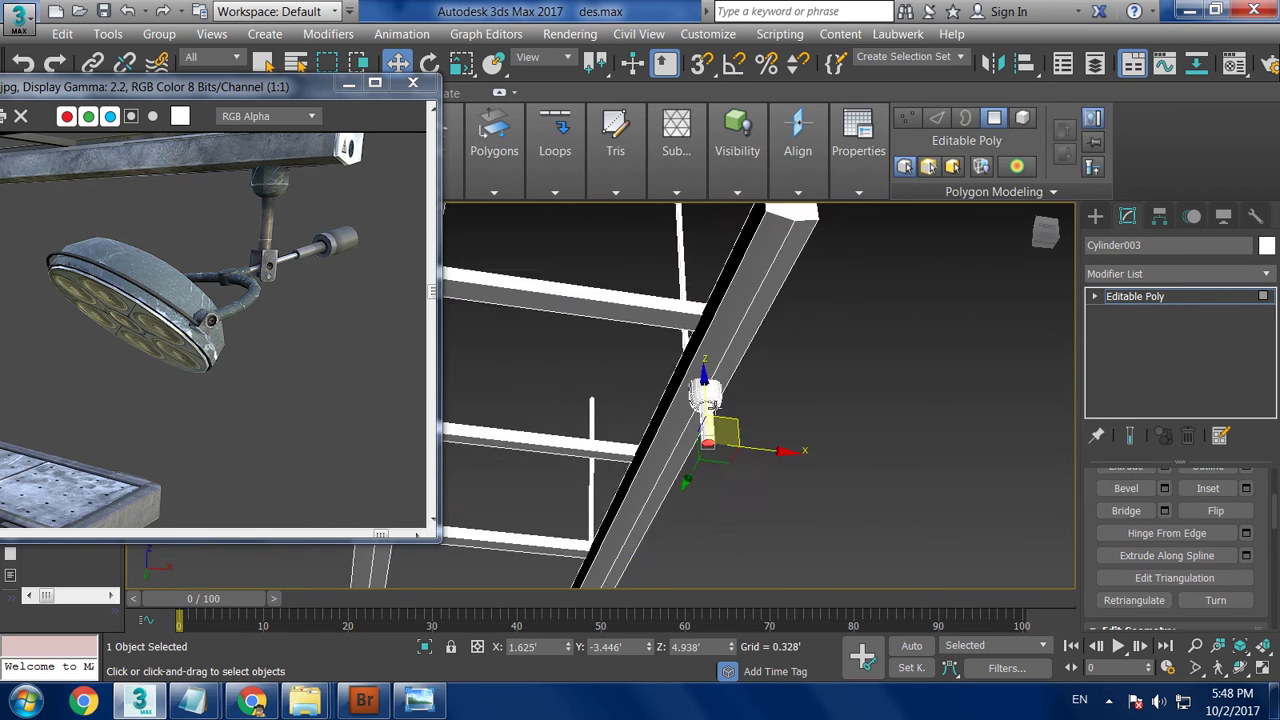
middle_click_drag(680, 465, 707, 467, "alt")
scroll(717, 401, "up", 2)
scroll(797, 427, "up", 2)
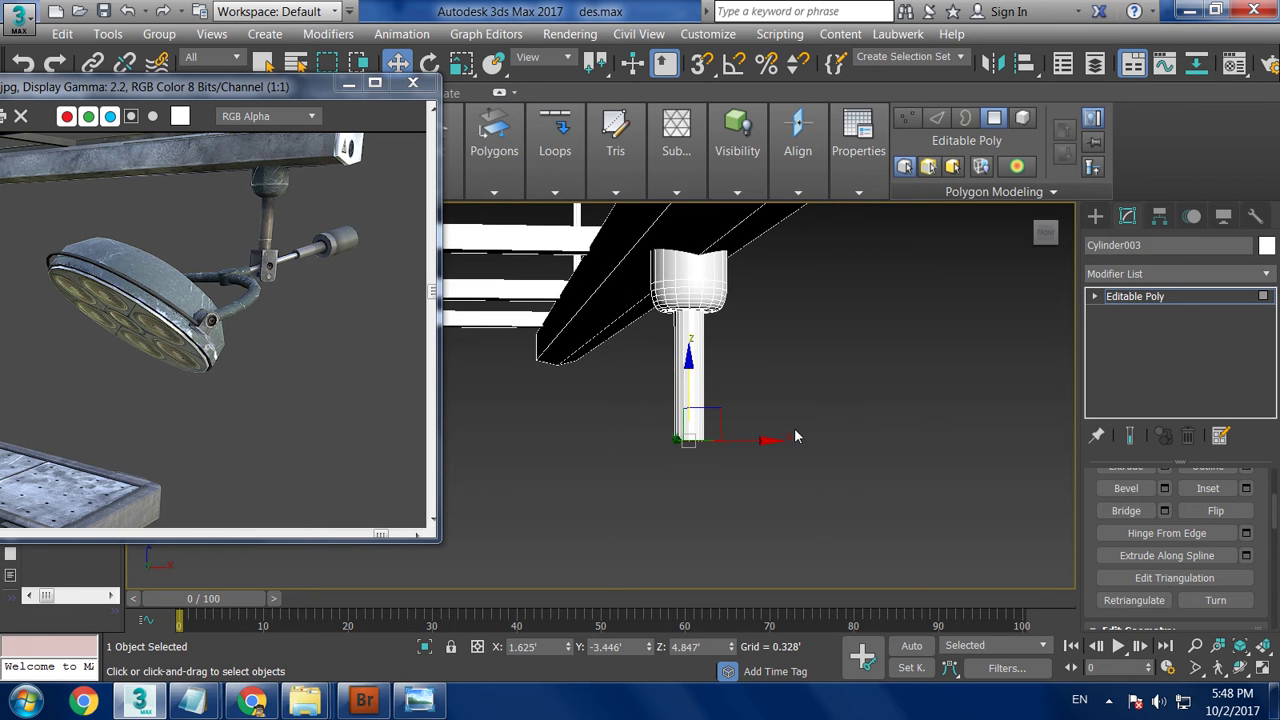
Inspect the new stem in the Front view.
key("f")
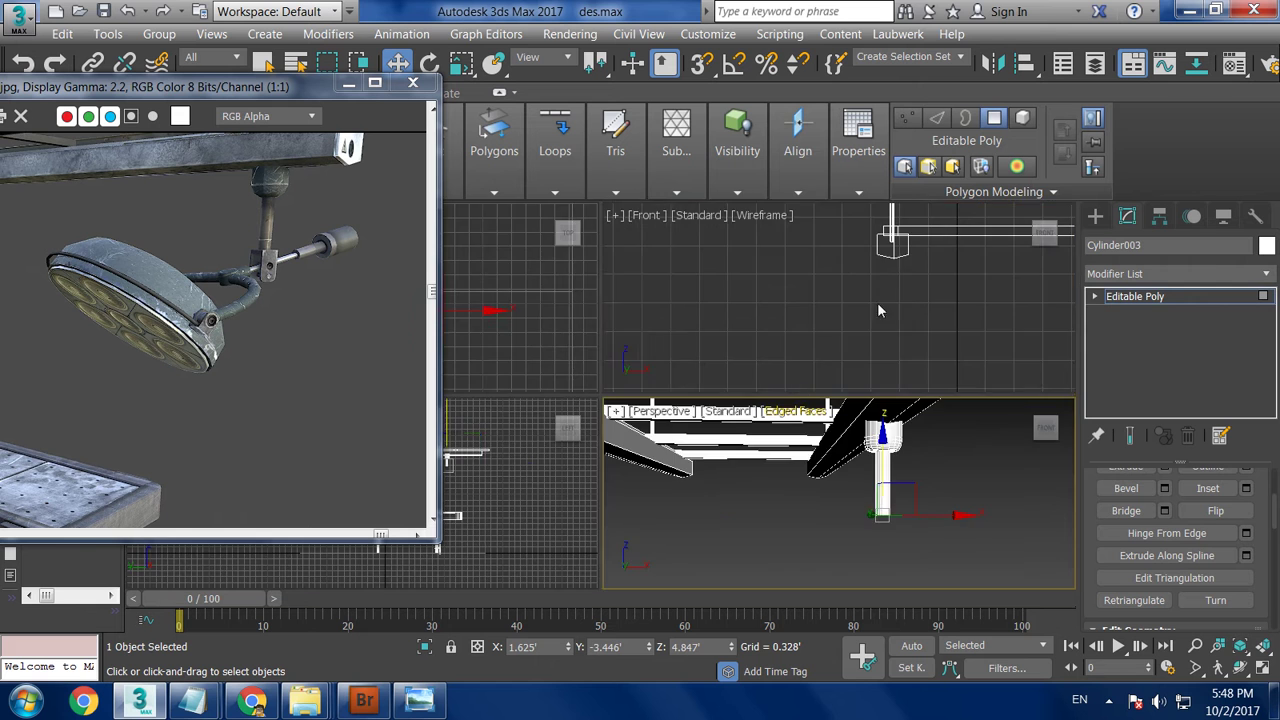
scroll(877, 302, "up", 3)
mouse_move(841, 303)
middle_mouse_down()
mouse_move(956, 402)
mouse_move(842, 395)
middle_mouse_up()
scroll(930, 395, "up", 2)
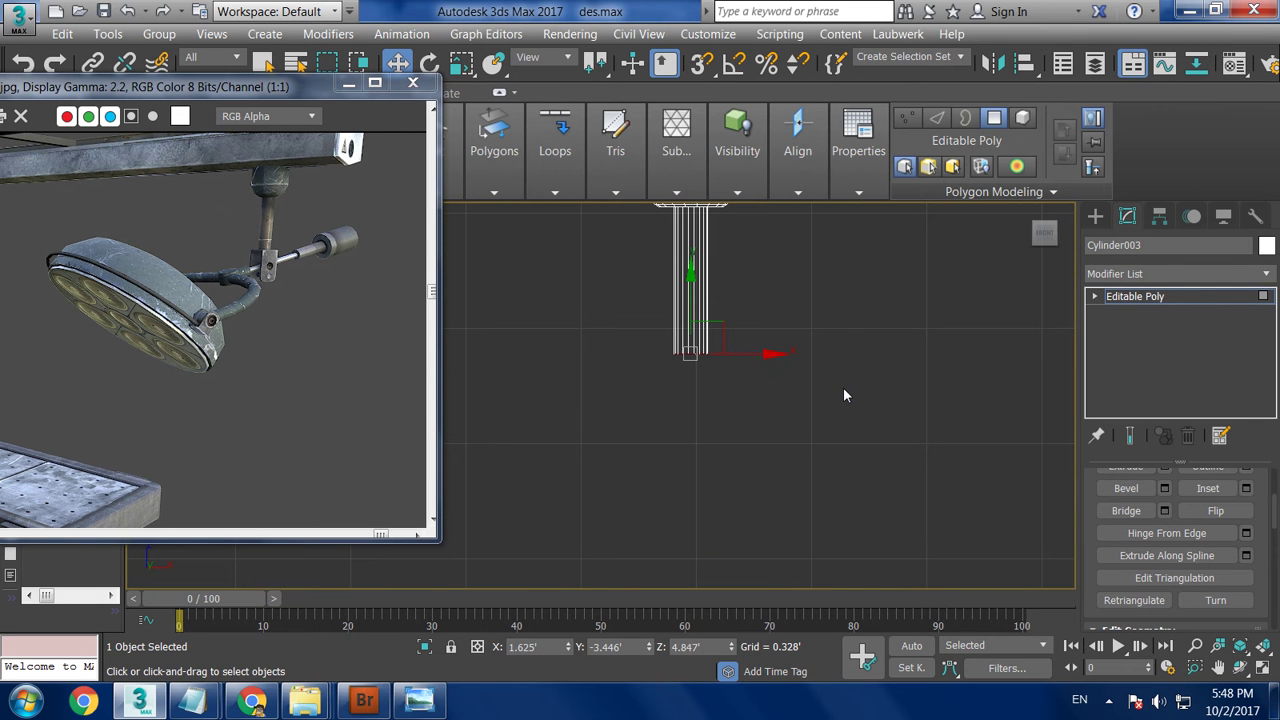
scroll(823, 423, "down", 2)
mouse_move(782, 383)
middle_mouse_down()
mouse_move(836, 402)
mouse_move(804, 368)
mouse_move(812, 405)
middle_mouse_up()
scroll(836, 402, "down", 2)
scroll(790, 395, "up", 2)
scroll(785, 395, "up", 2)
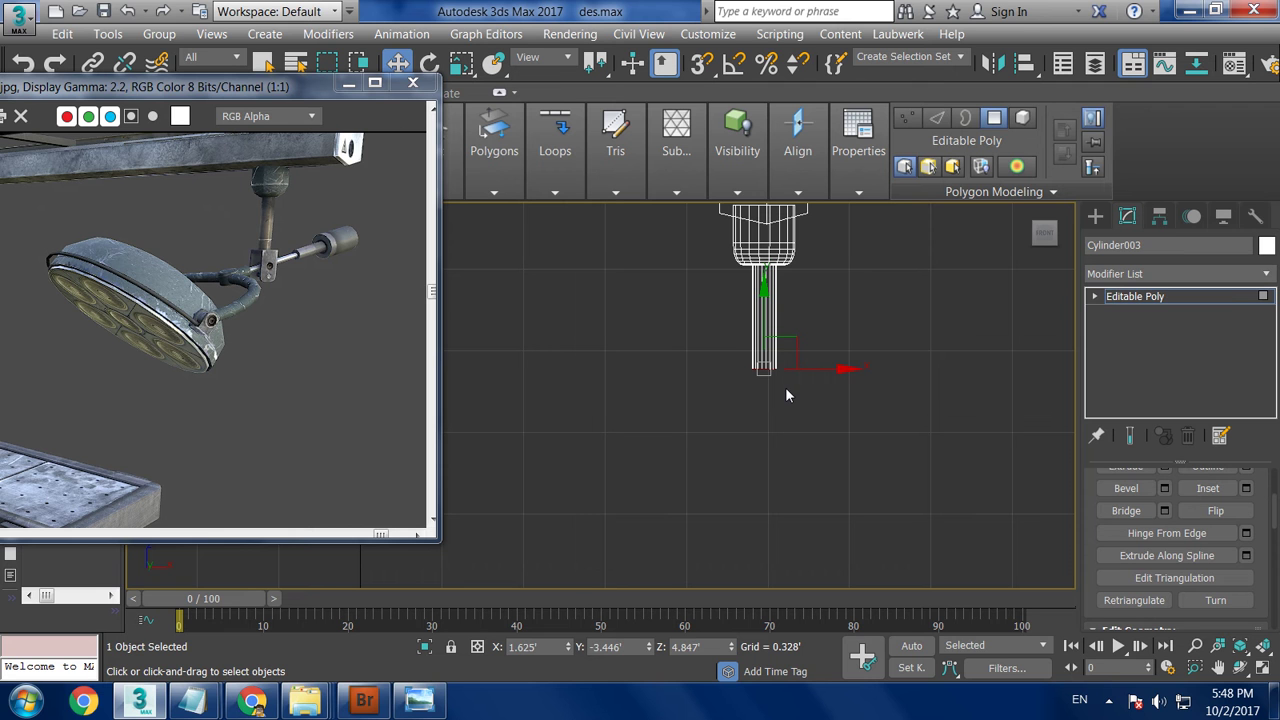
left_click(1095, 216)
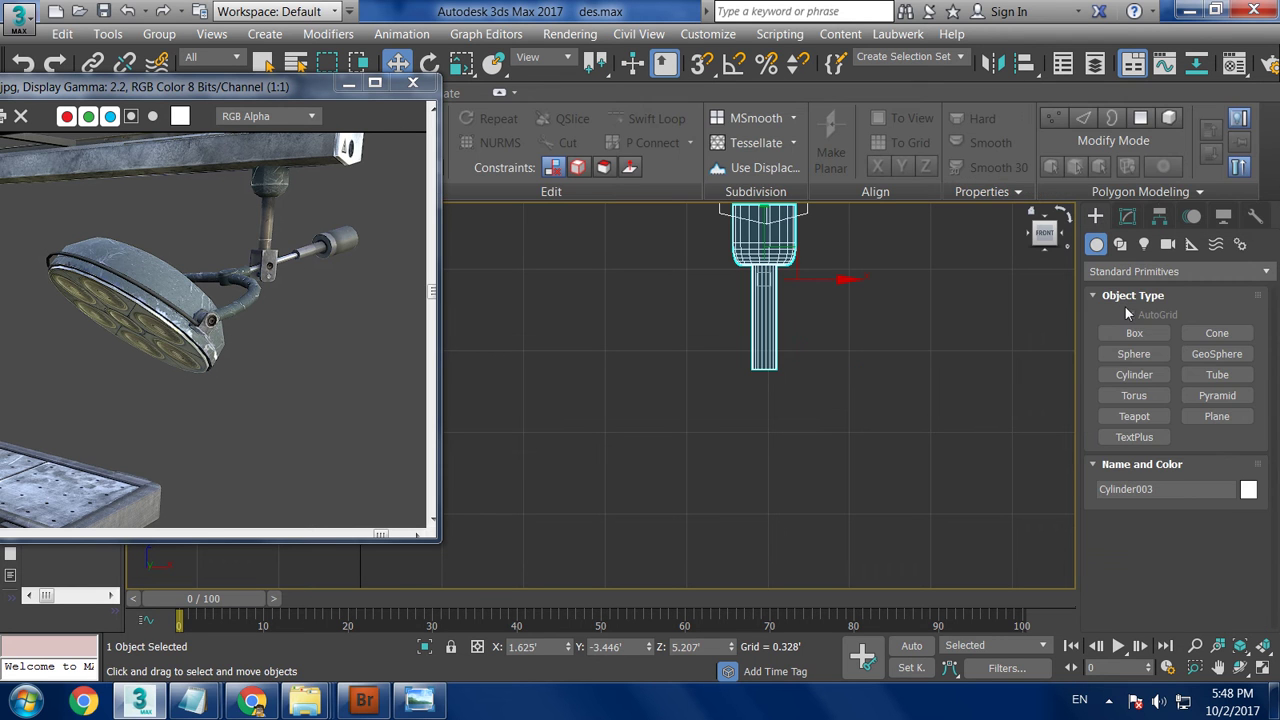
Draw a new box below the lamp column.
left_click(1134, 333)
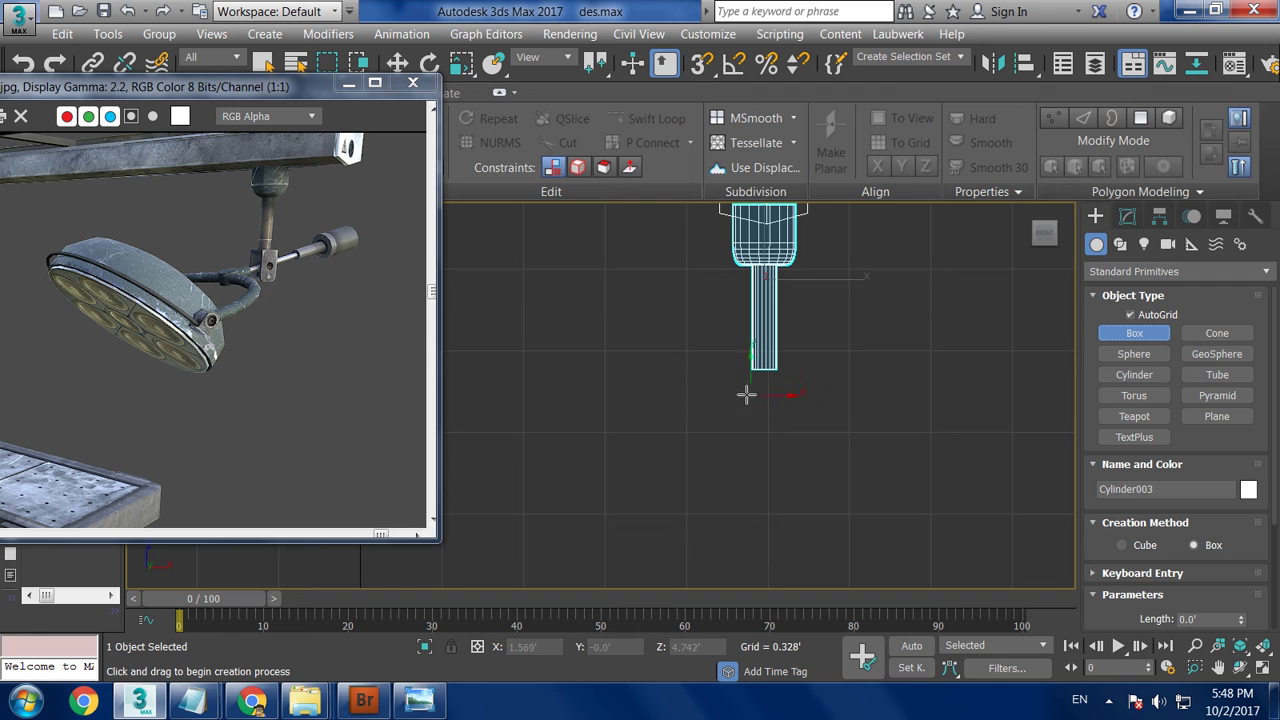
left_click_drag(730, 358, 786, 430)
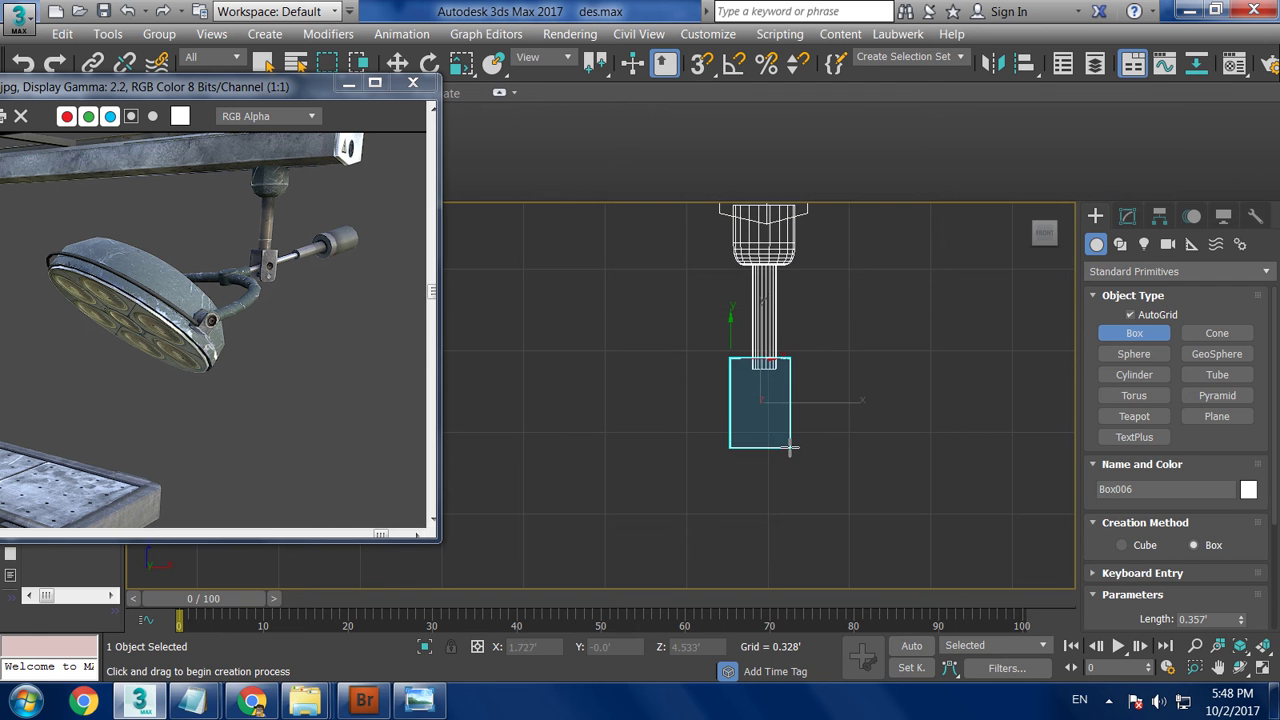
right_click(790, 440)
key("alt+w")
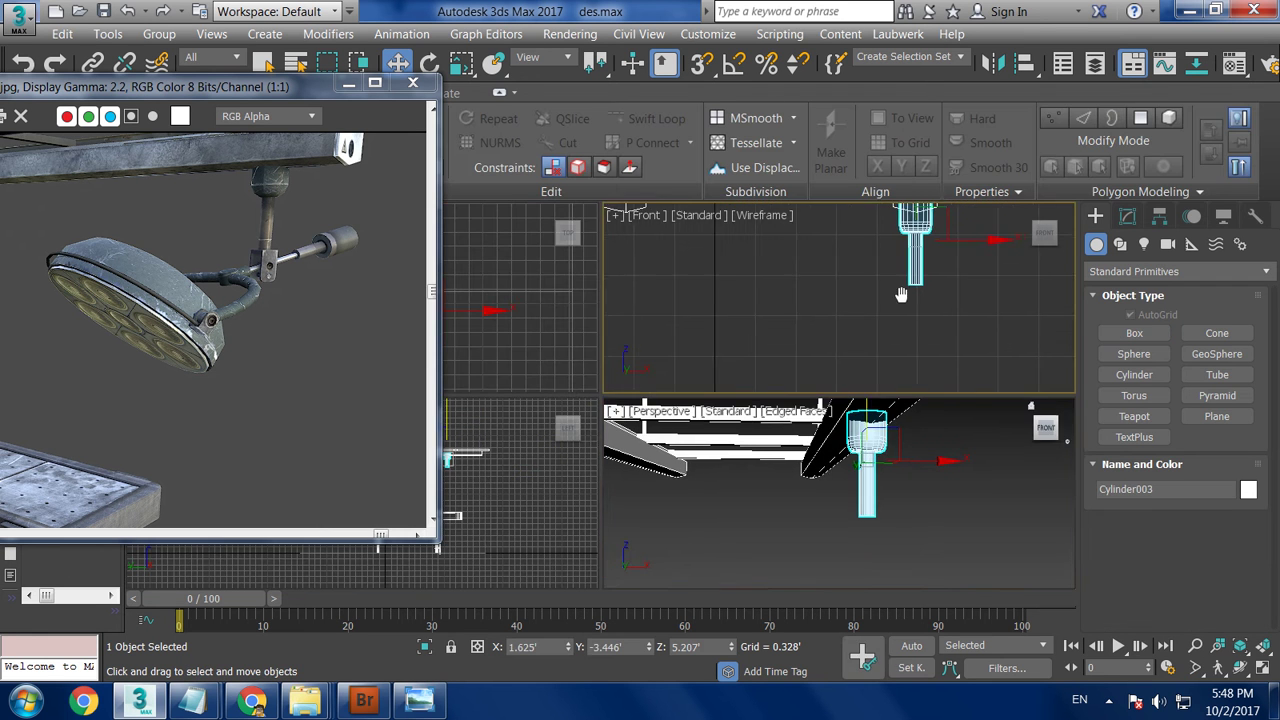
key("alt+w")
left_click(1107, 341)
left_click_drag(666, 353, 731, 456)
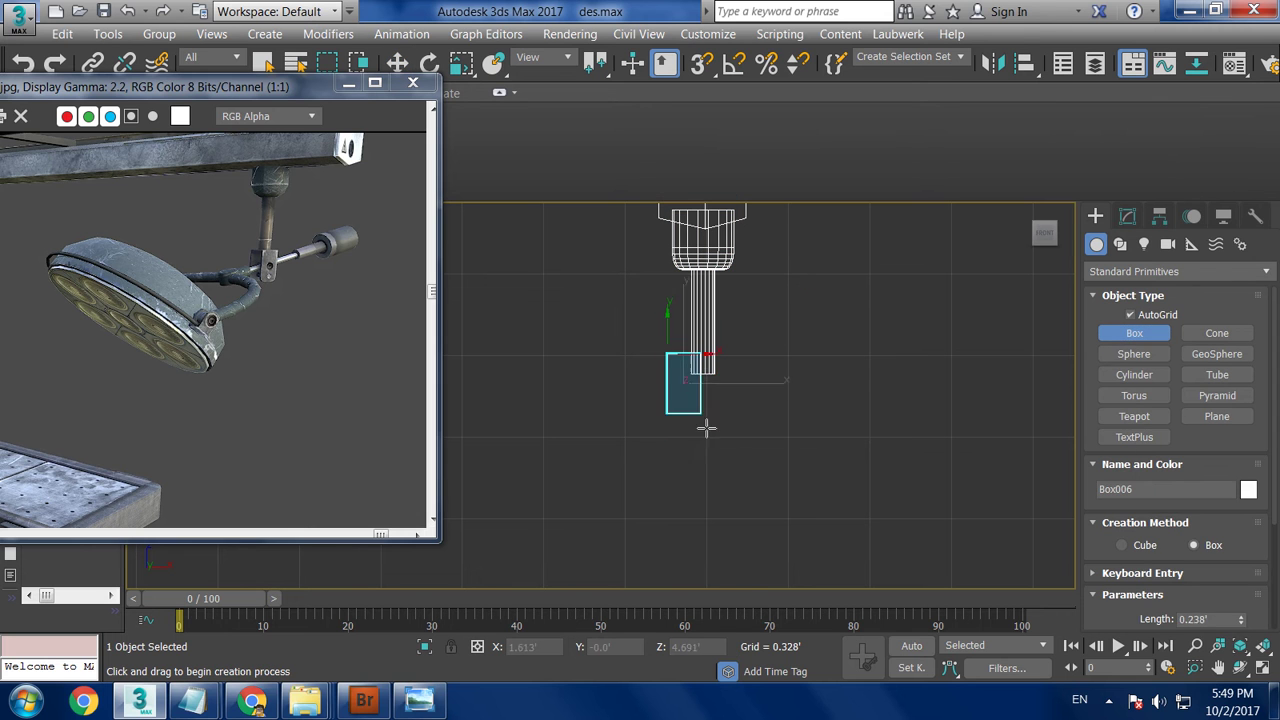
left_click(737, 443)
right_click(810, 448)
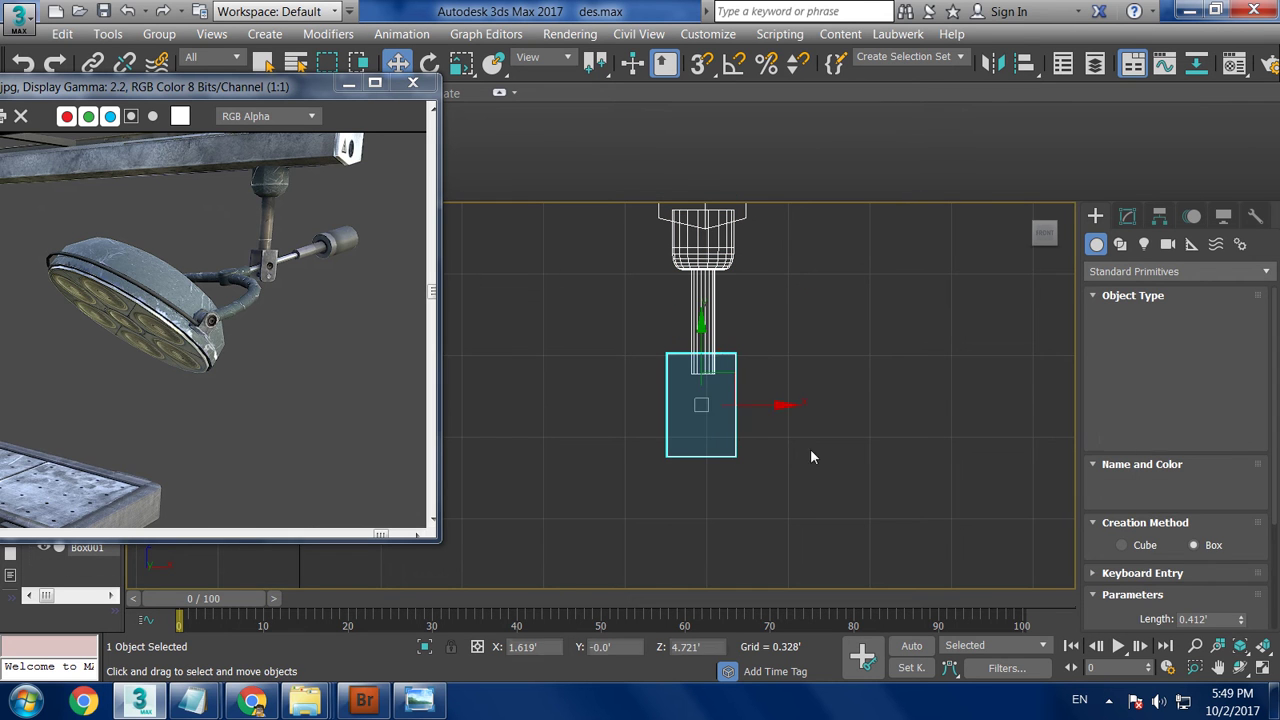
key("alt+w")
left_click(872, 466)
key("alt+w")
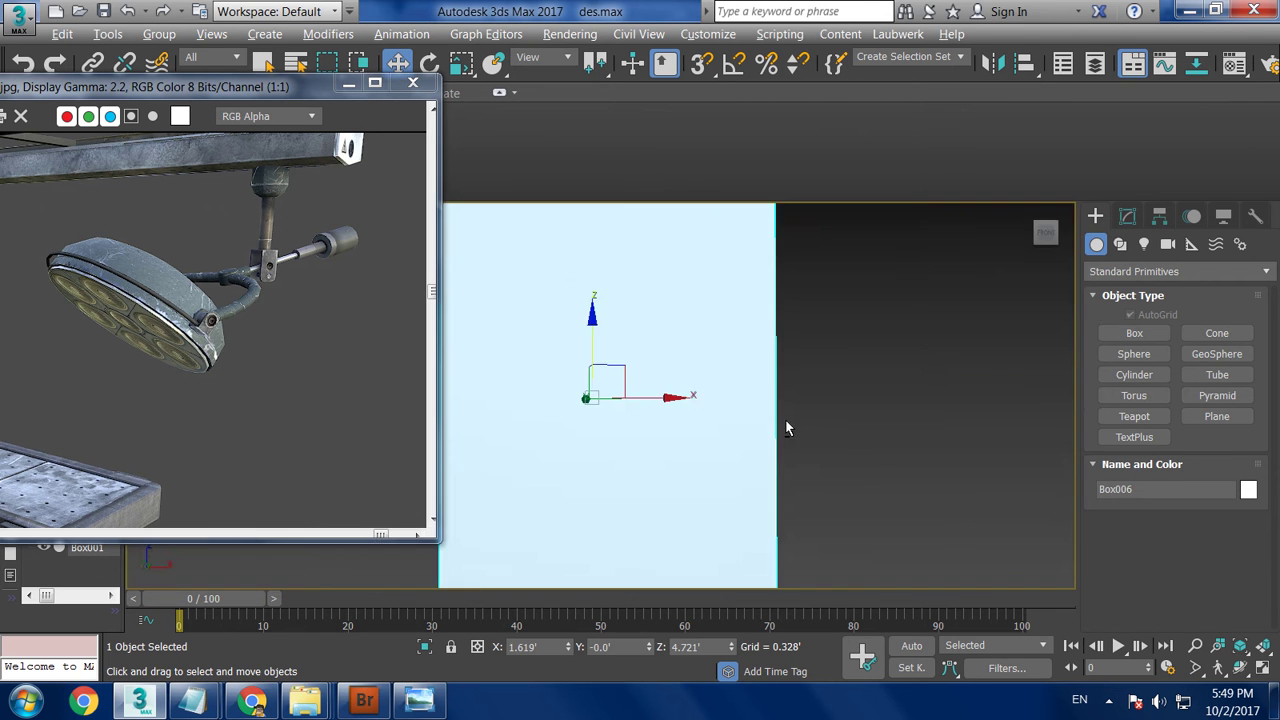
Move Box006 along Y under the column and stretch it to 143.645% along Z.
scroll(785, 419, "down", 3)
scroll(800, 422, "down", 3)
scroll(806, 423, "down", 5)
left_click_drag(823, 417, 952, 460)
mouse_move(952, 460)
middle_mouse_down("alt")
mouse_move(875, 383)
mouse_move(790, 347)
middle_mouse_up("alt")
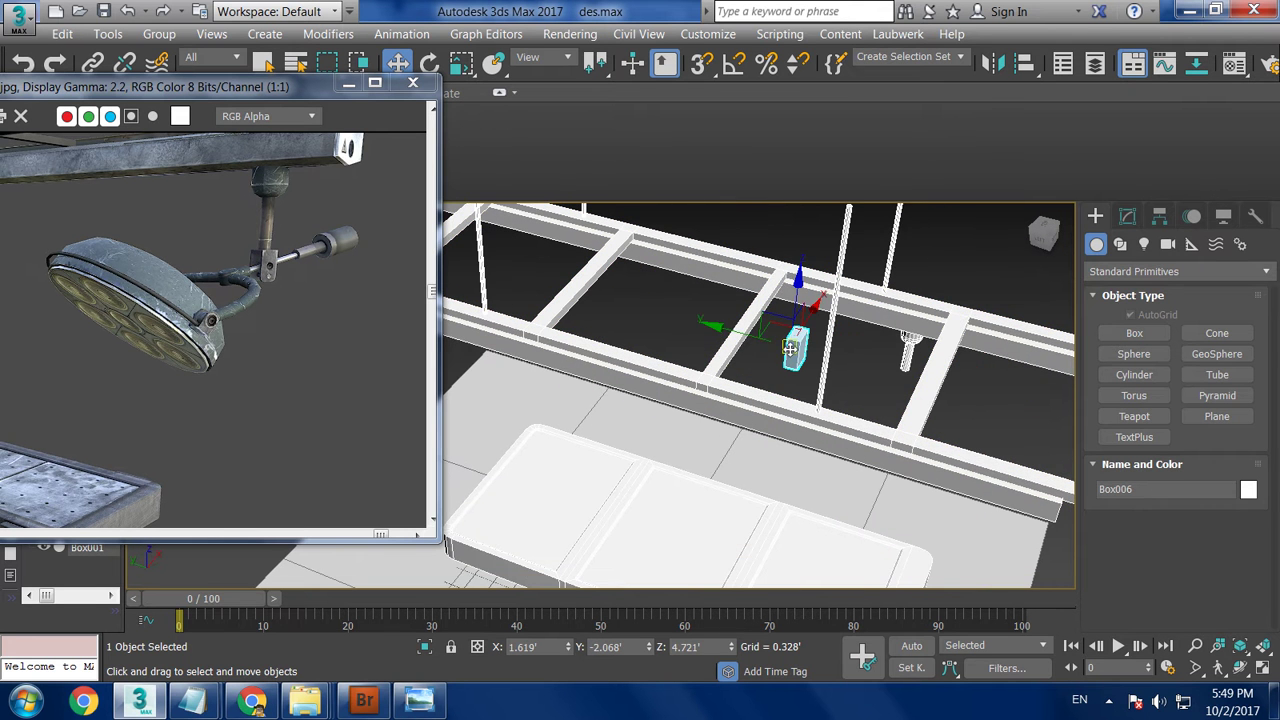
left_click_drag(763, 340, 866, 380)
key("z")
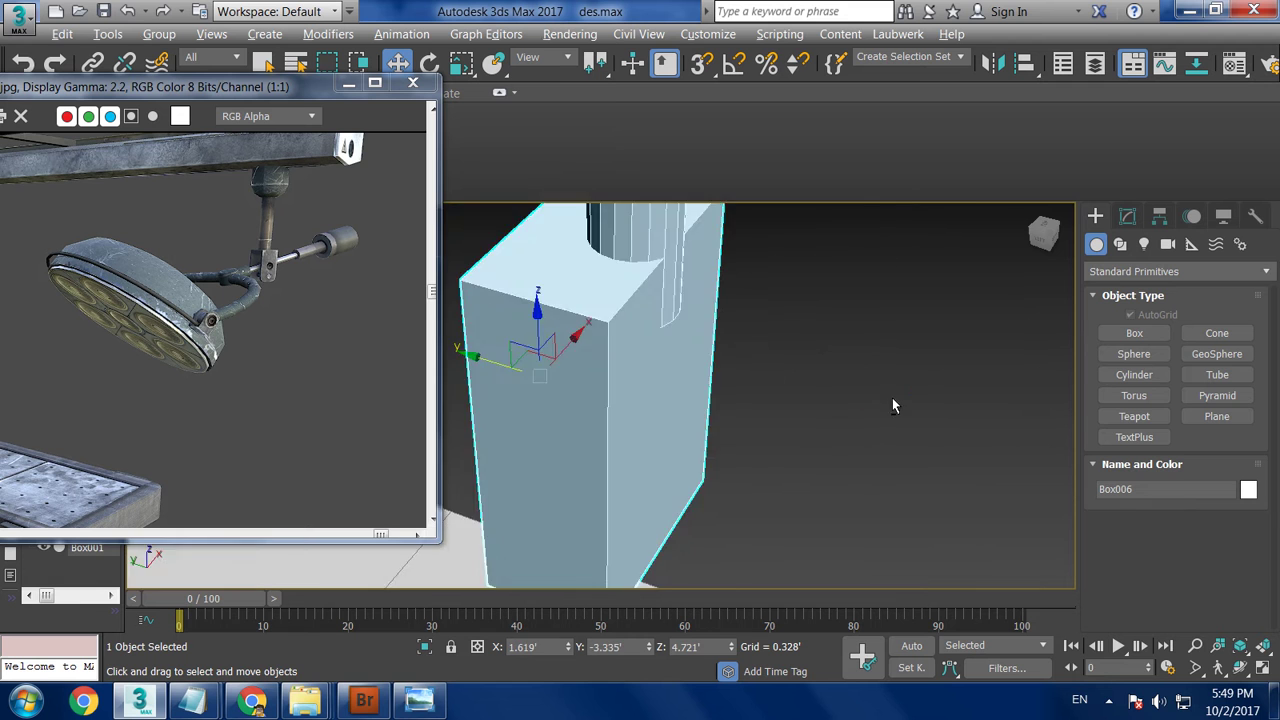
middle_click_drag(811, 366, 871, 389, "alt")
key("r")
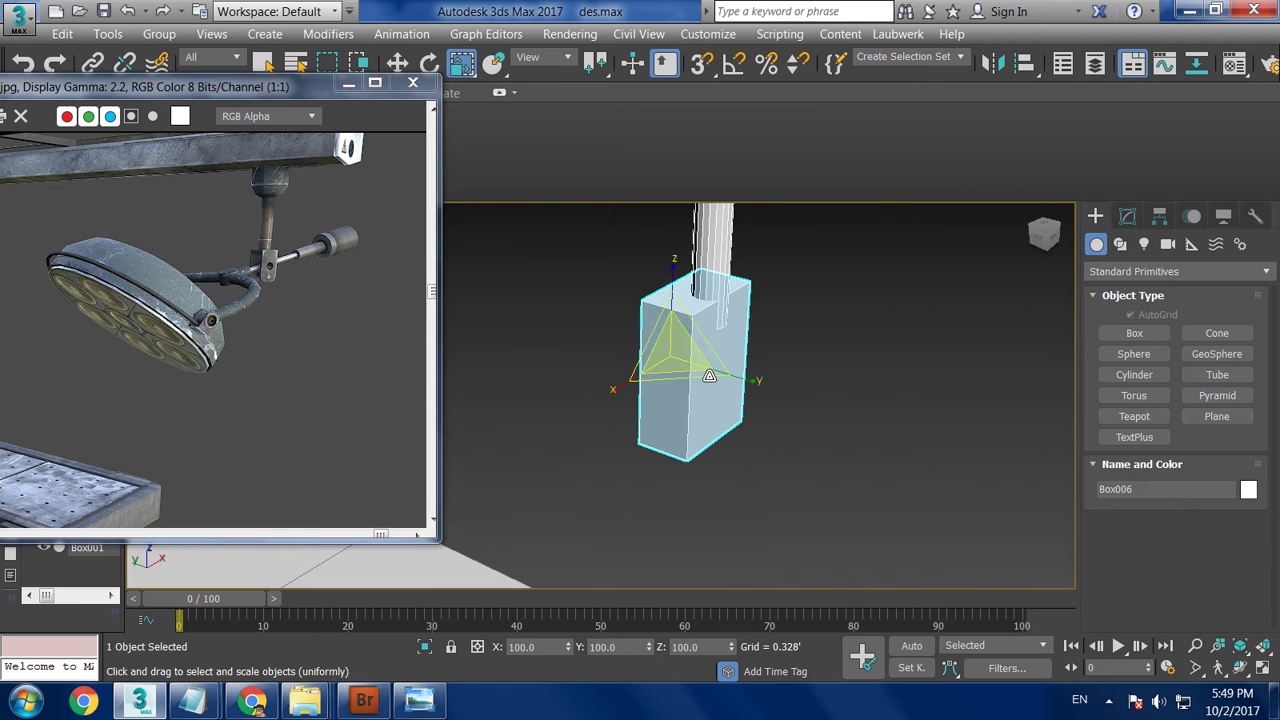
left_click_drag(749, 382, 751, 327)
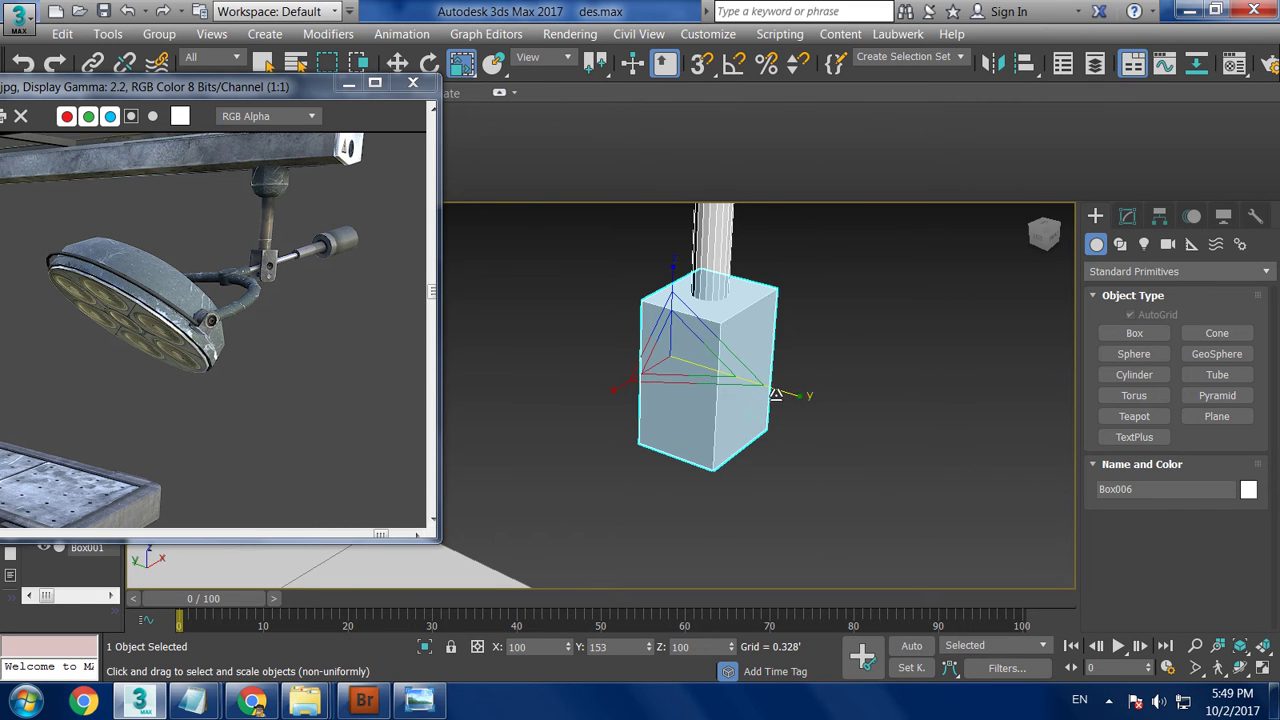
right_click(725, 332)
Convert Box006 to Editable Poly and raise its bottom vertices slightly.
left_click(971, 551)
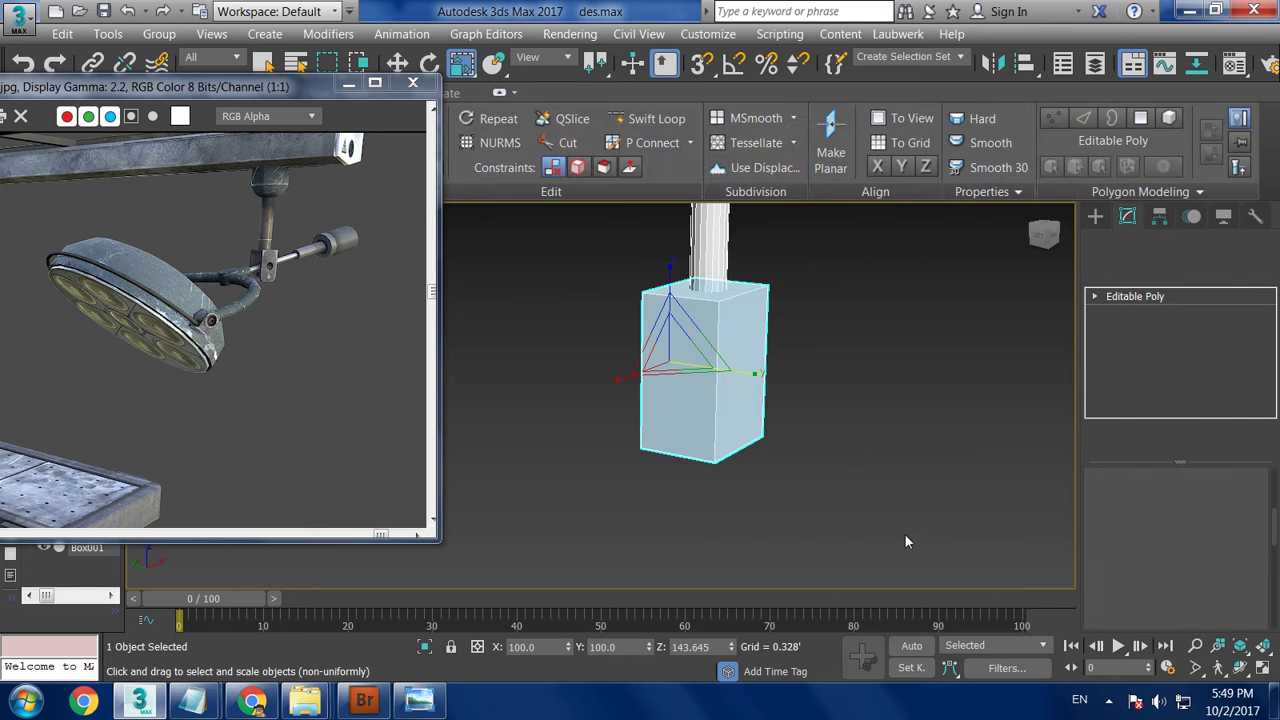
key("1")
left_click_drag(620, 390, 780, 480)
key("w")
left_click_drag(704, 372, 712, 341)
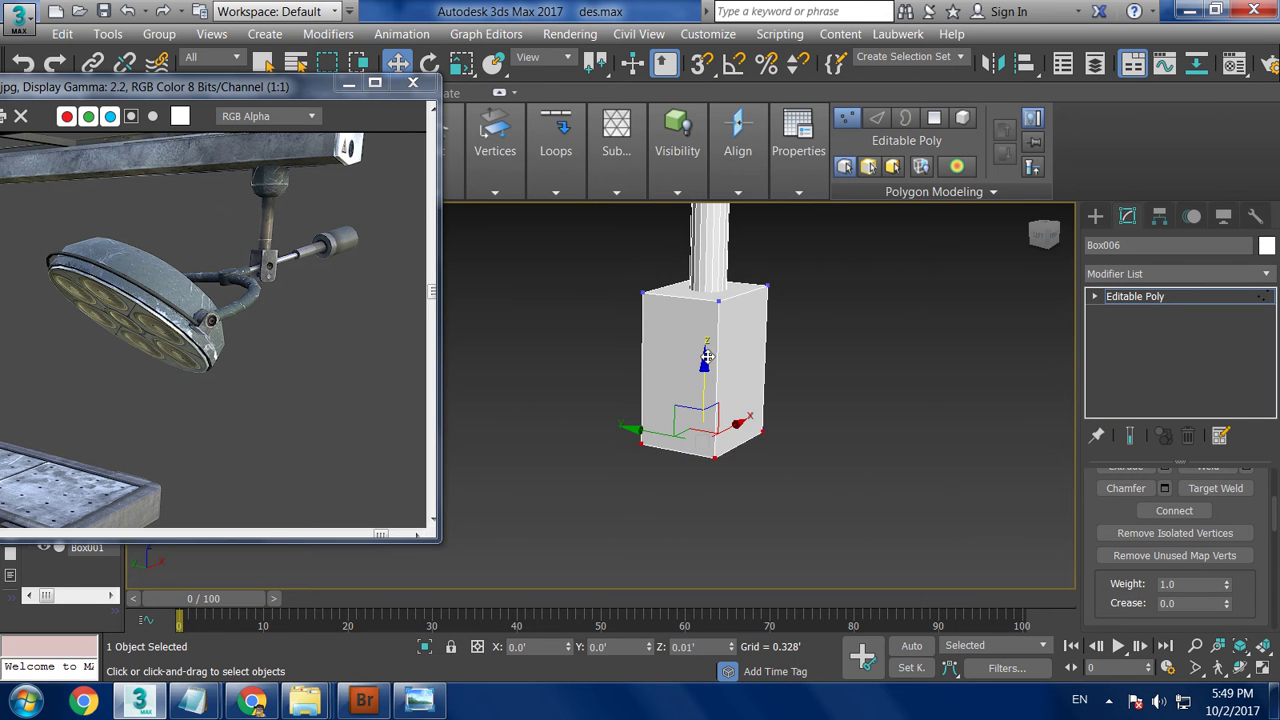
scroll(834, 356, "up", 2)
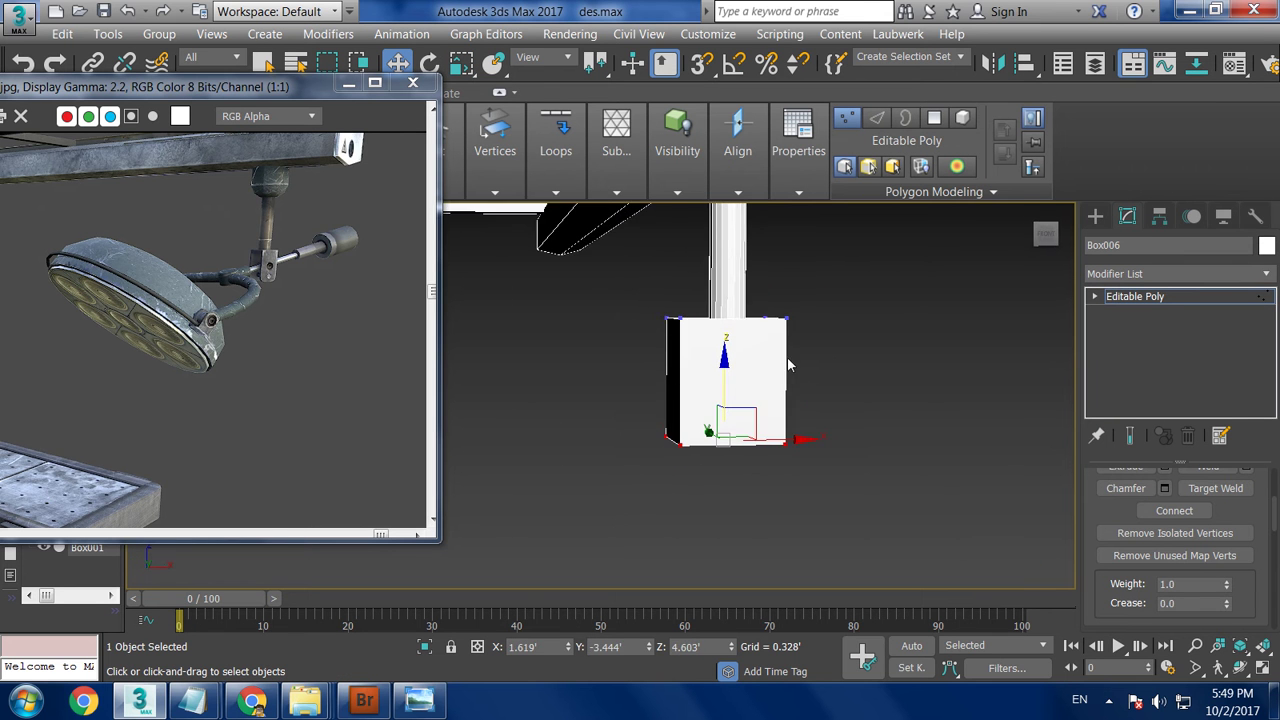
scroll(859, 377, "up", 2)
scroll(760, 378, "down", 3)
scroll(757, 423, "up", 1)
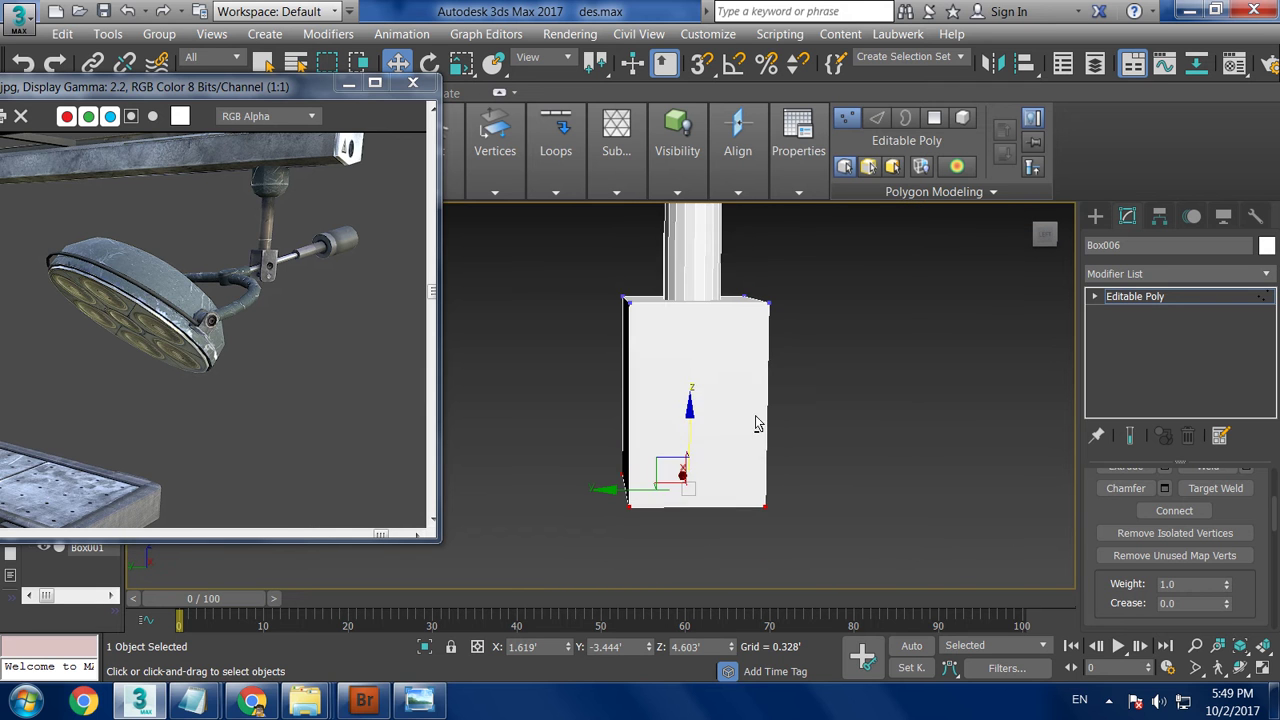
Add vertical edge loops across the box with Swift Loop.
left_click(1135, 296)
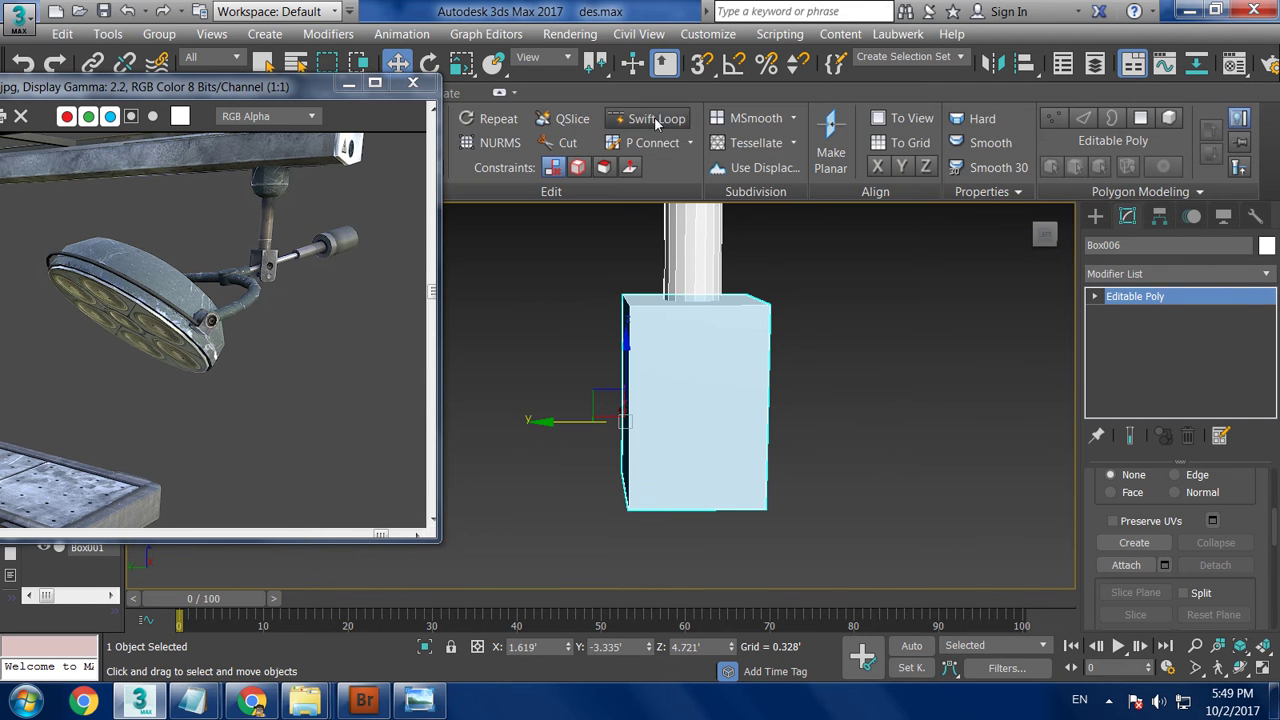
left_click(650, 118)
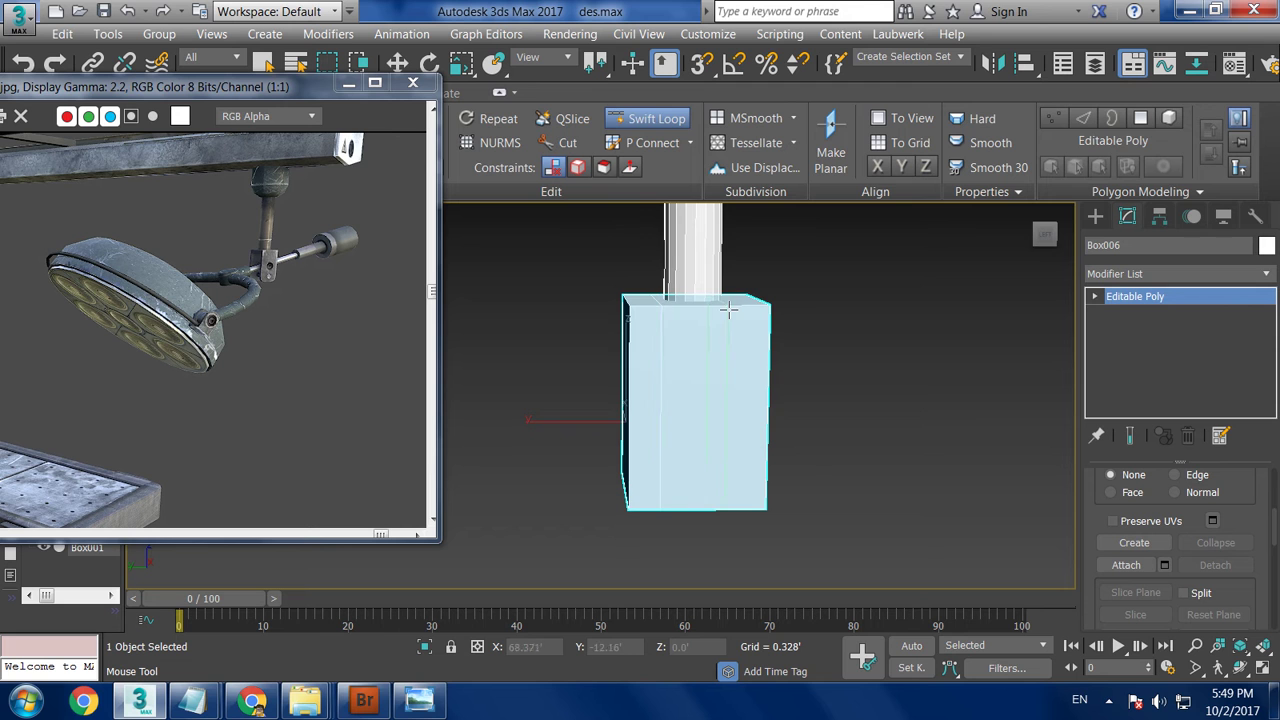
mouse_move(855, 356)
middle_mouse_down("alt")
mouse_move(700, 349)
mouse_move(629, 313)
middle_mouse_up("alt")
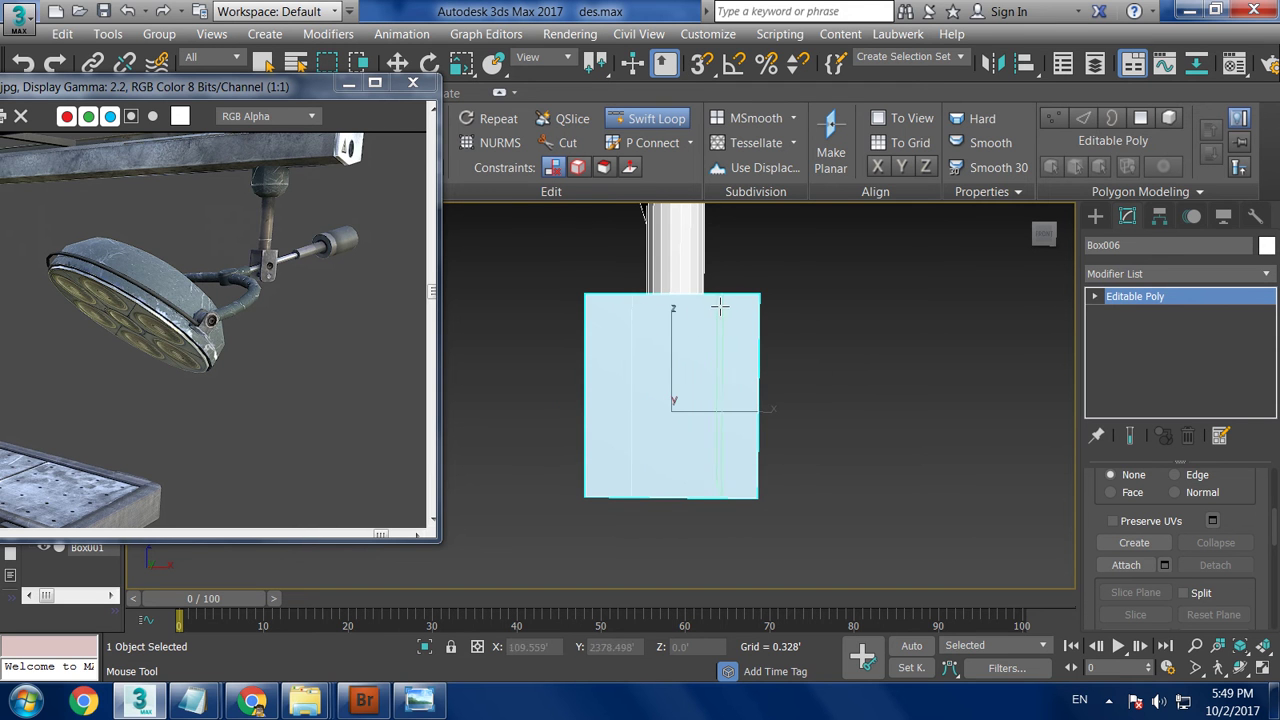
key("w")
mouse_move(717, 306)
middle_mouse_down("alt")
mouse_move(806, 363)
mouse_move(760, 390)
middle_mouse_up("alt")
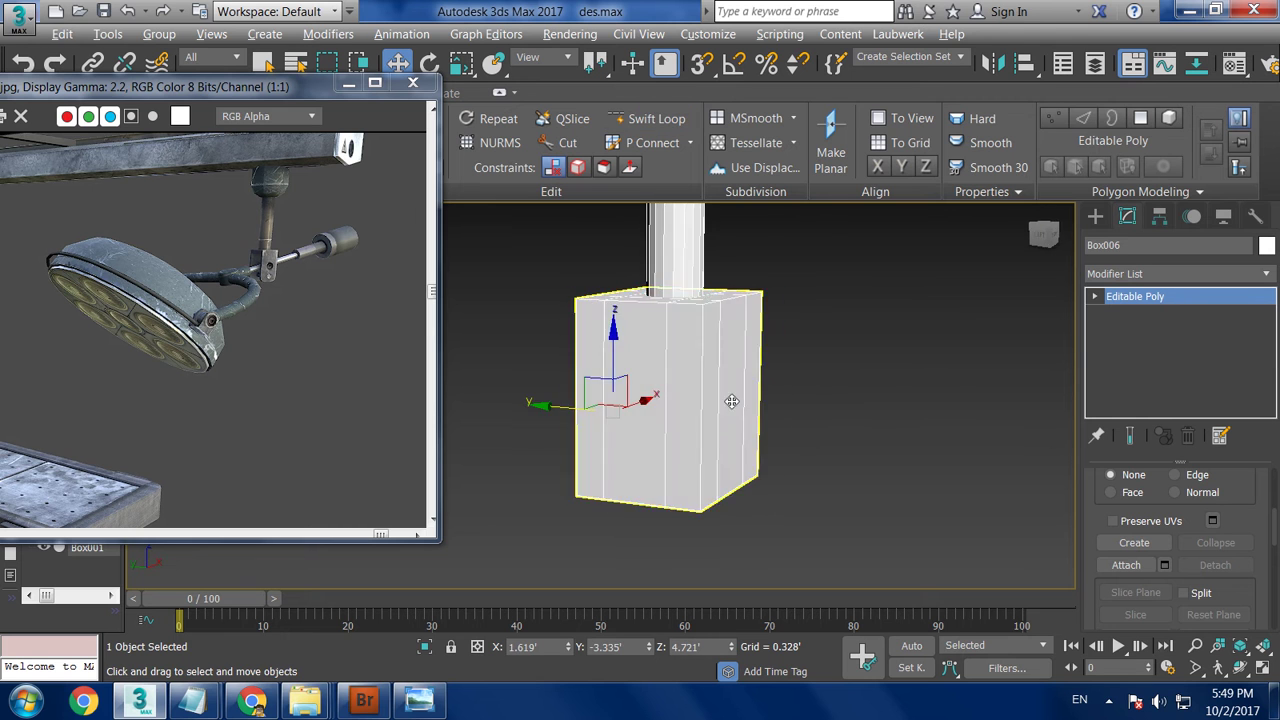
key("alt+w")
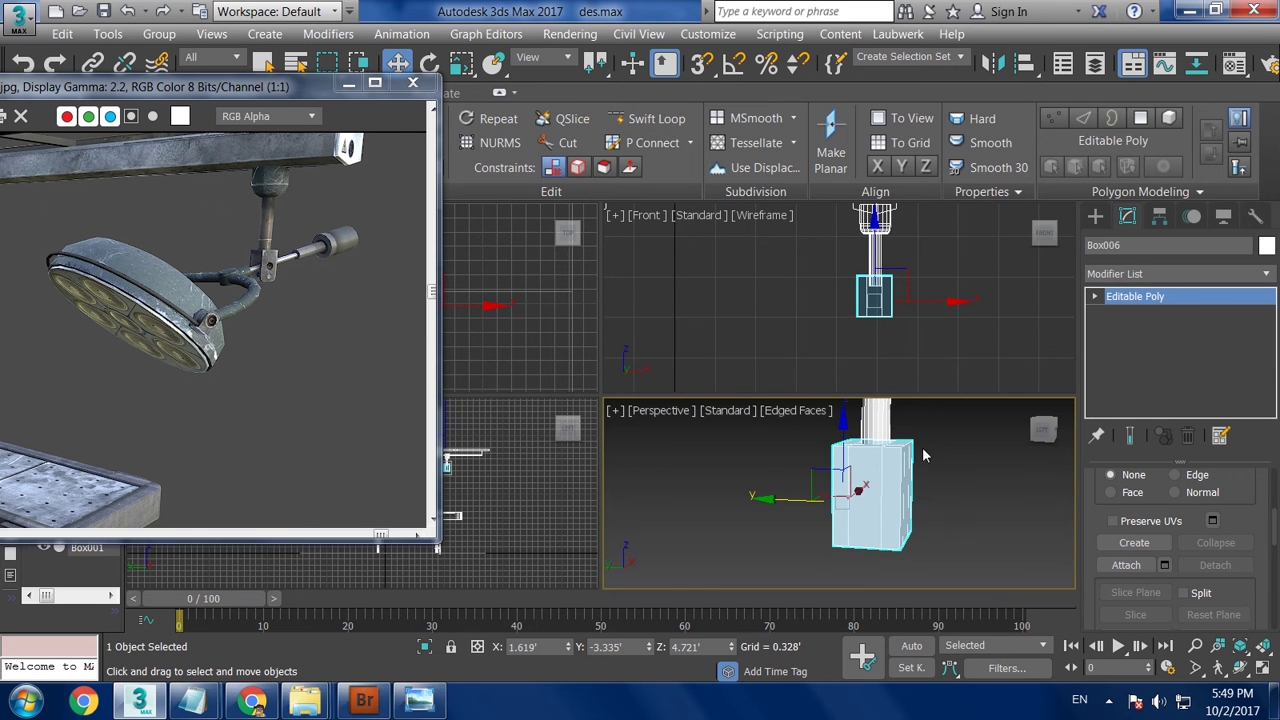
middle_click_drag(977, 468, 966, 475)
key("alt+w")
middle_click_drag(901, 425, 927, 417)
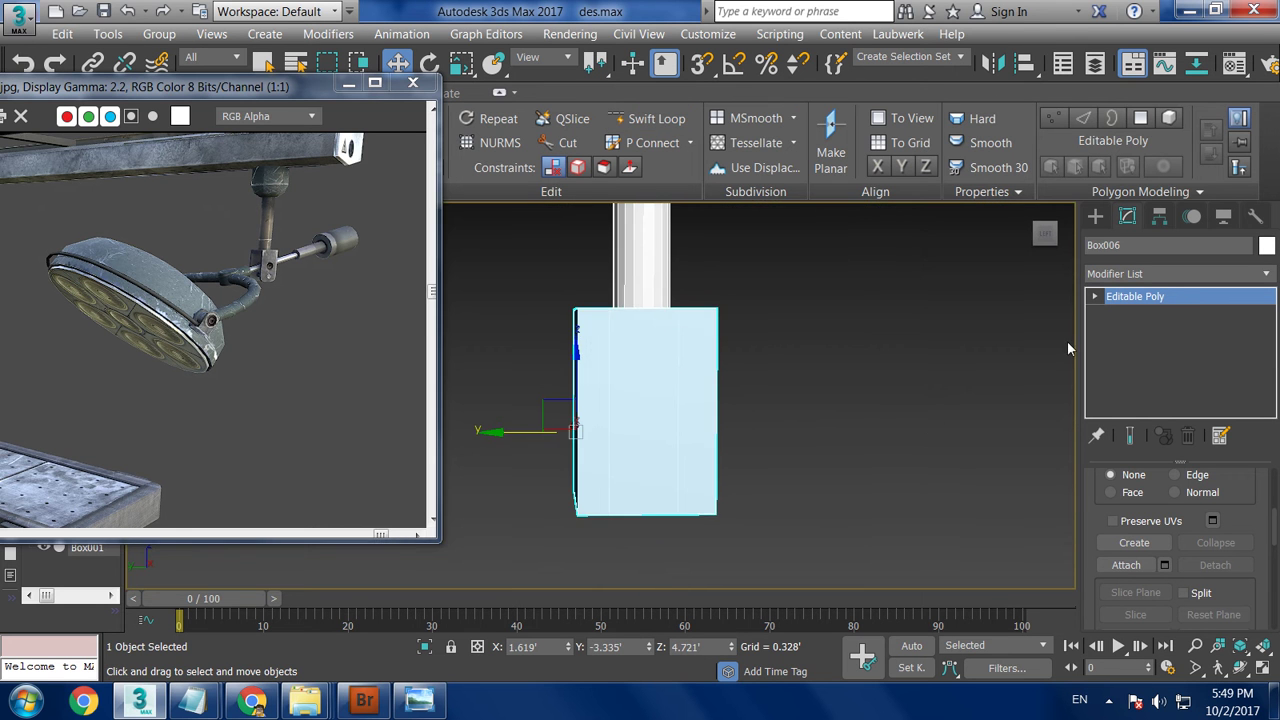
left_click(651, 118)
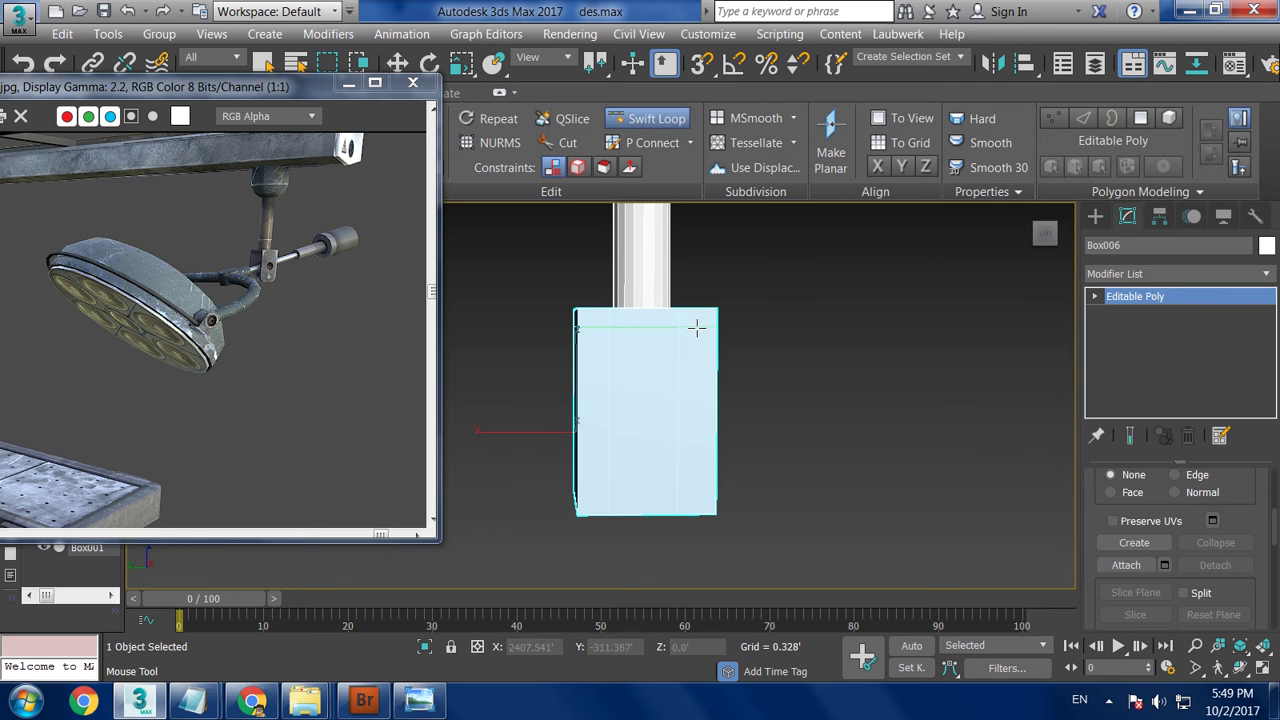
key("w")
Delete the middle front, bottom and side polygons to open a slot through the box.
key("4")
left_click(666, 472)
middle_click_drag(728, 422, 660, 430, "alt")
left_click(660, 520, "ctrl")
left_click(666, 535, "ctrl")
left_click(673, 562, "ctrl")
mouse_move(673, 562)
middle_mouse_down("alt")
mouse_move(720, 490)
mouse_move(783, 453)
mouse_move(886, 435)
mouse_move(807, 410)
middle_mouse_up("alt")
left_click(757, 484)
key("Delete")
scroll(737, 397, "up", 5)
Pull the bottom-middle vertices down in the Front view to angle the prong tips.
key("alt+w")
mouse_move(870, 281)
middle_mouse_down("alt")
mouse_move(767, 331)
mouse_move(840, 300)
middle_mouse_up("alt")
key("f")
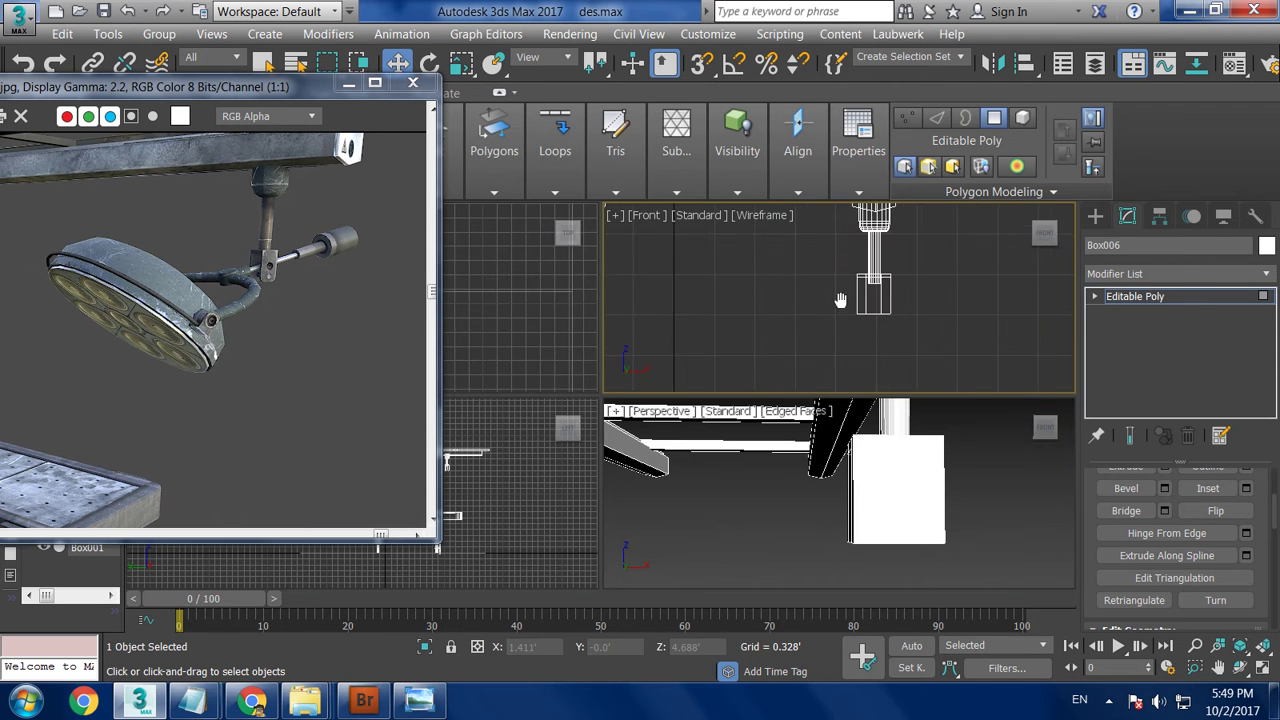
key("alt+w")
key("1")
left_click_drag(628, 390, 694, 434)
left_click_drag(658, 352, 664, 381)
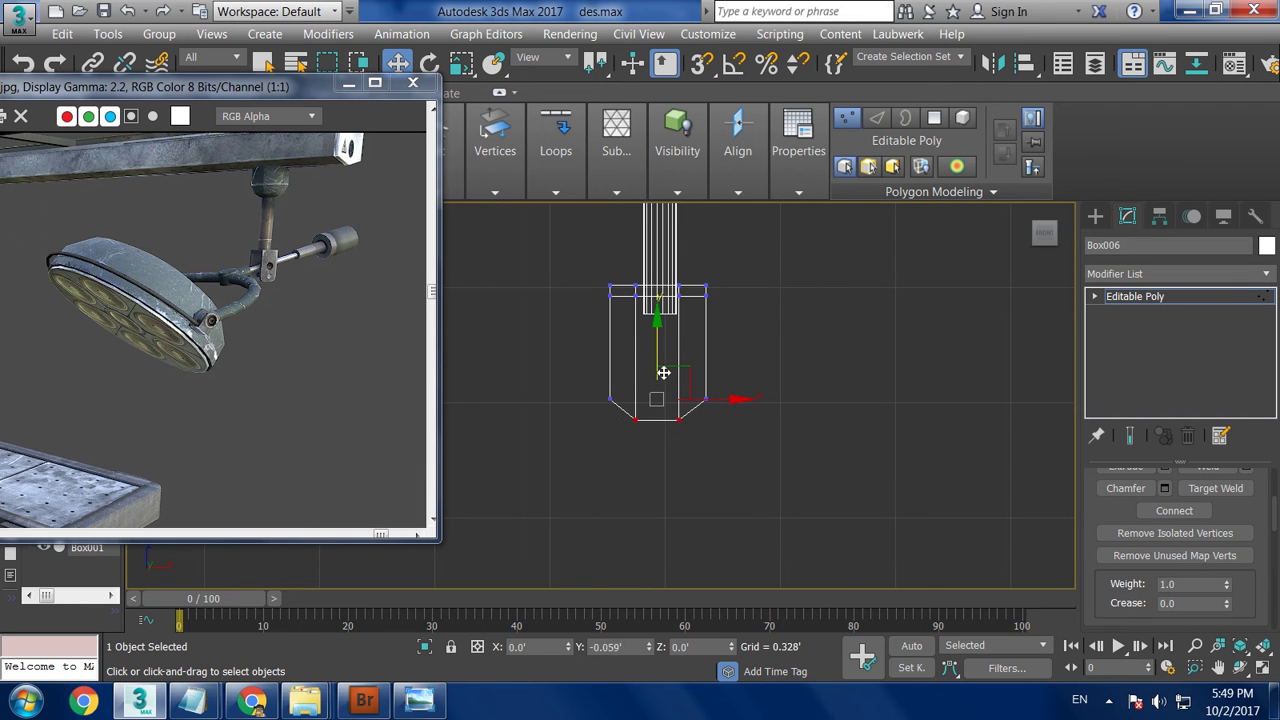
key("alt+w")
key("alt+w")
middle_click_drag(888, 478, 818, 438, "alt")
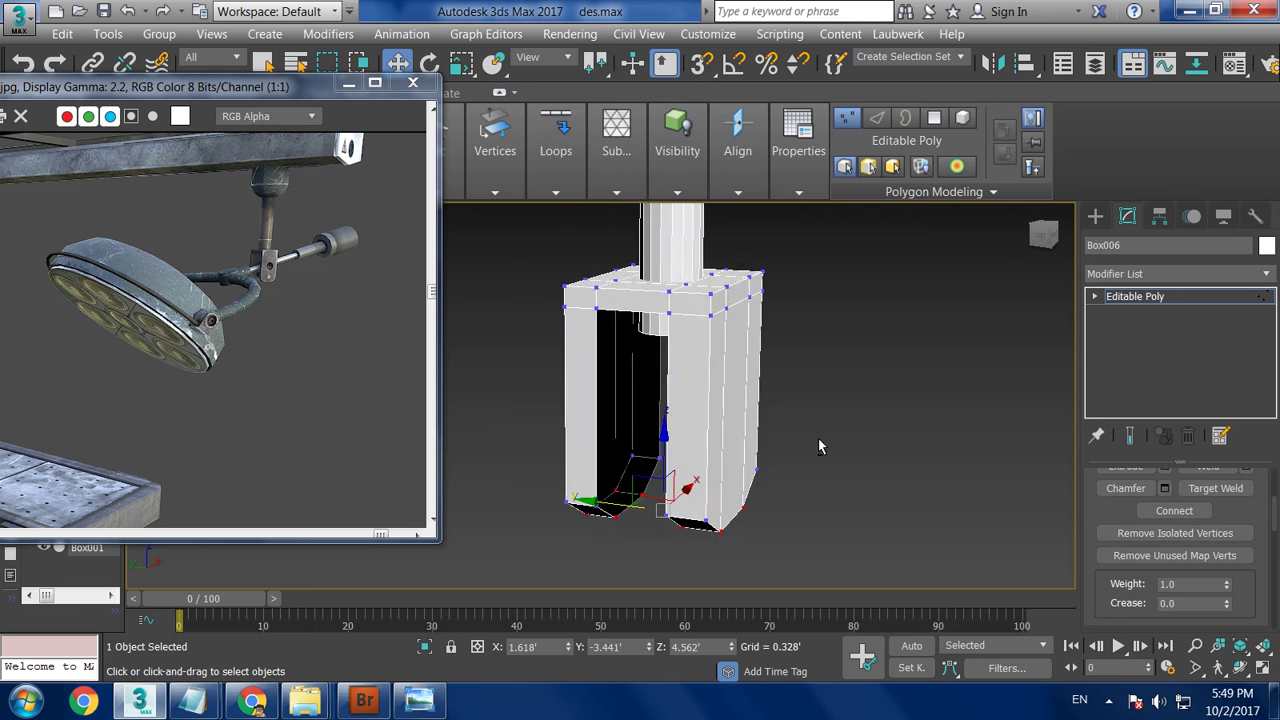
Bridge the open borders inside the slot to close the holes.
left_click(1140, 297)
left_click(1095, 297)
left_click(1136, 347)
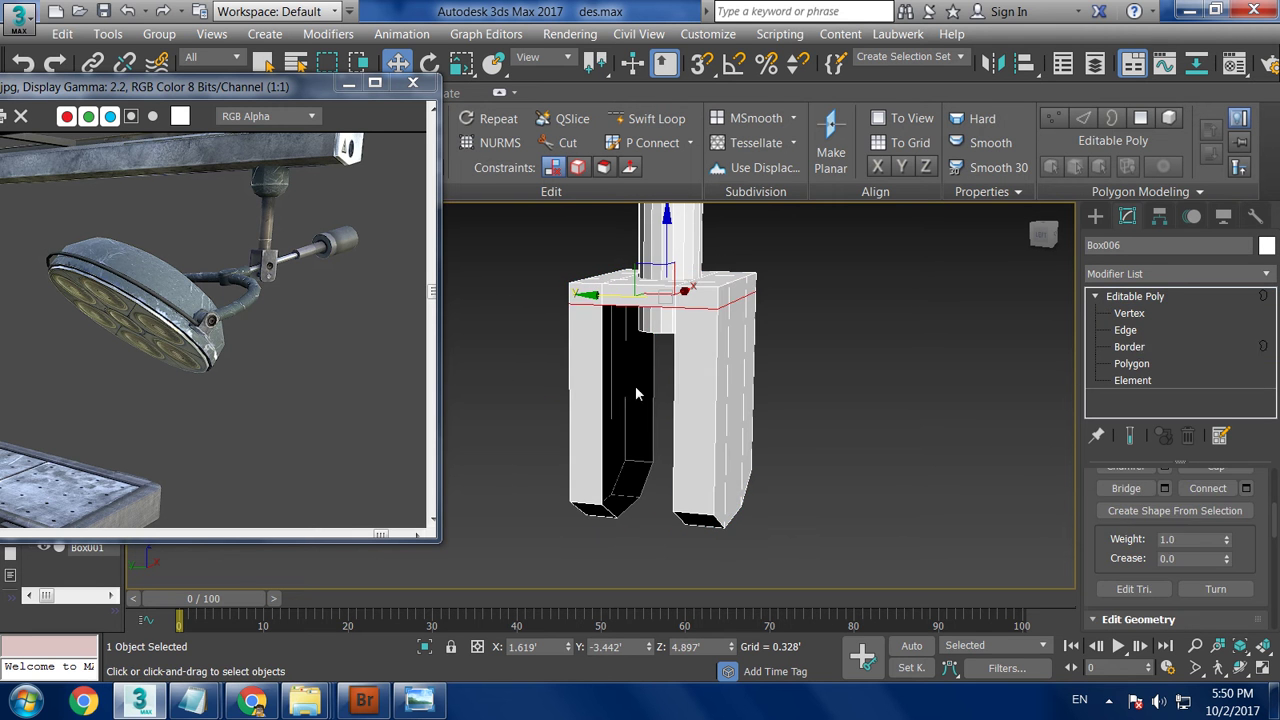
middle_click_drag(602, 354, 698, 387, "alt")
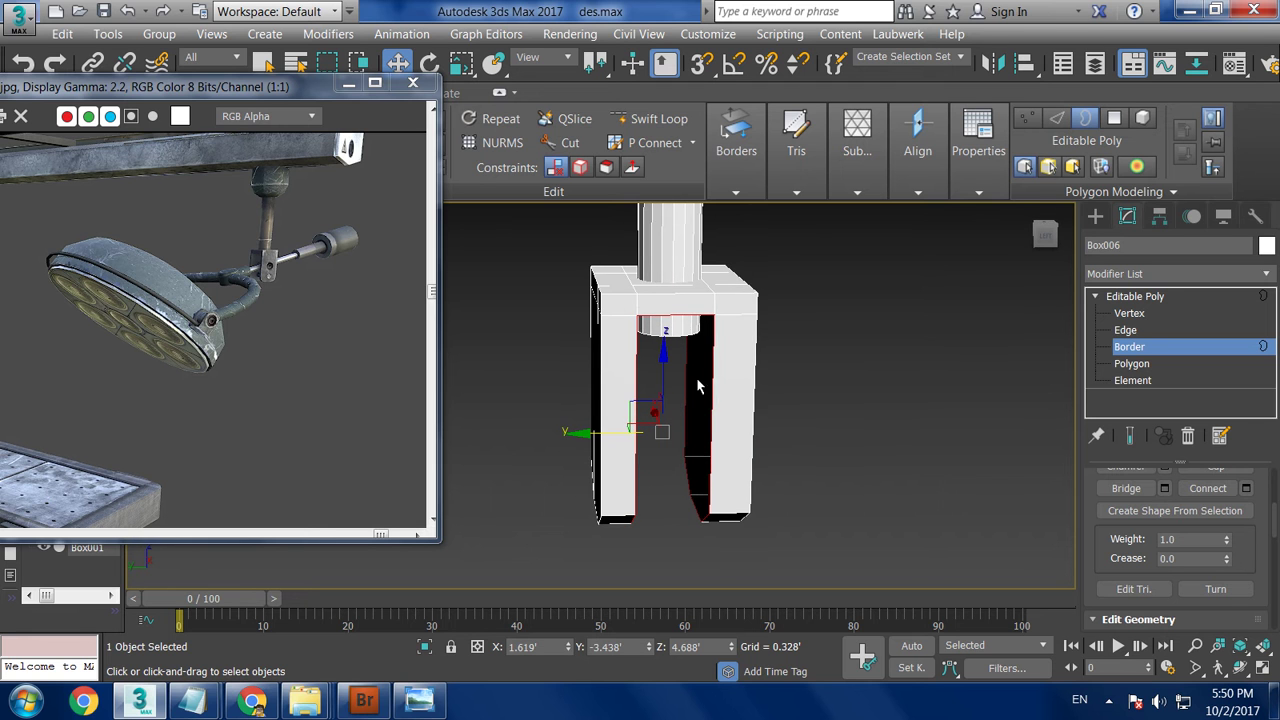
left_click(1122, 488)
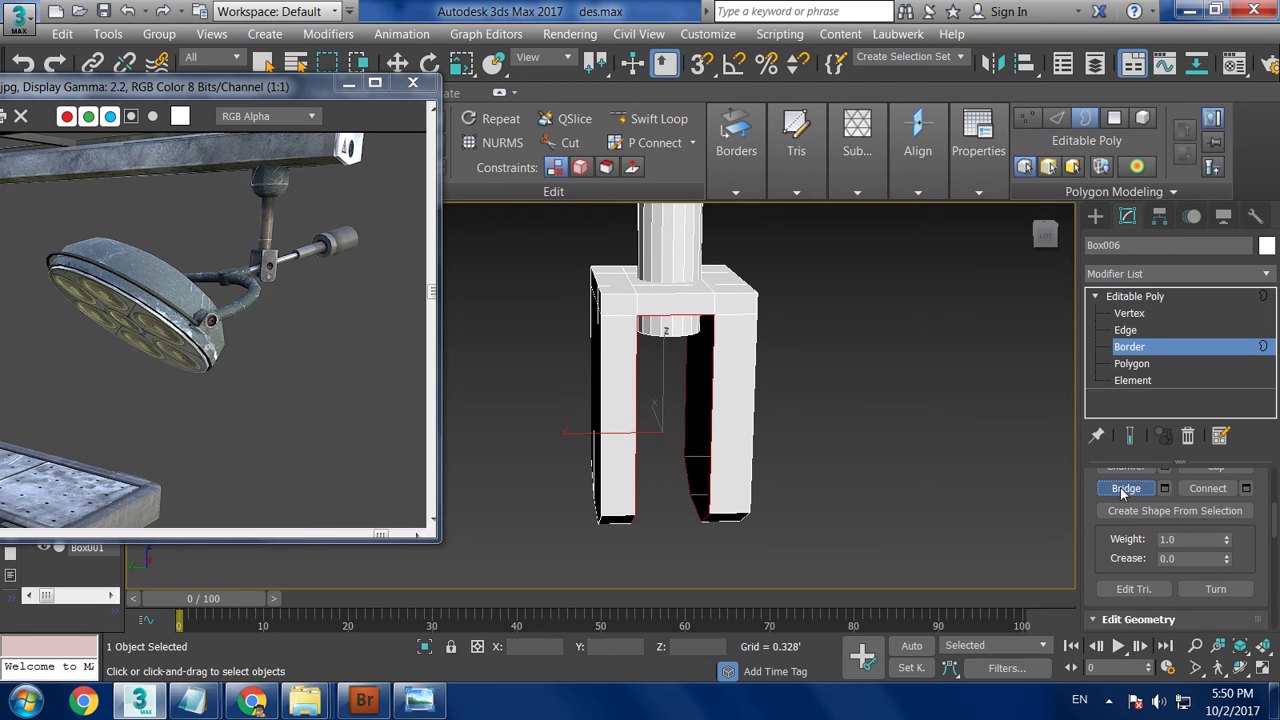
mouse_move(838, 404)
middle_mouse_down("alt")
mouse_move(618, 381)
mouse_move(617, 354)
mouse_move(586, 371)
mouse_move(634, 423)
middle_mouse_up("alt")
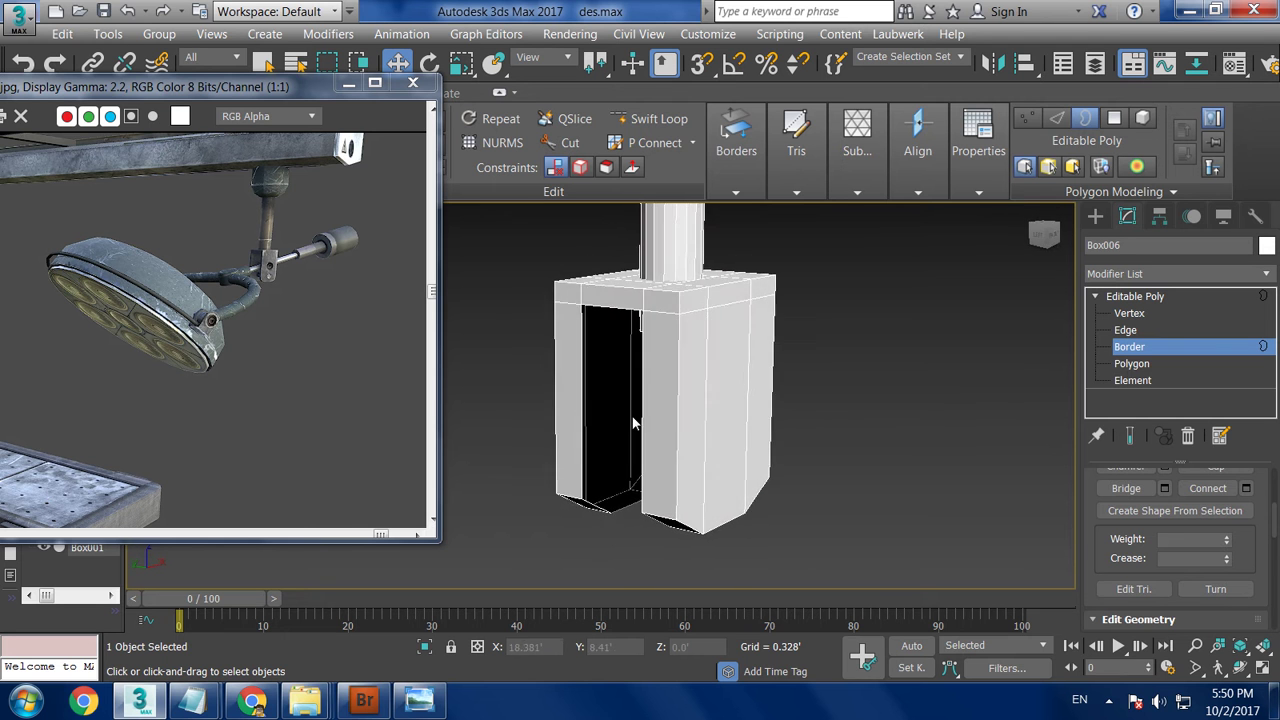
scroll(668, 437, "down", 5)
Choose Sphere under Standard Primitives in the Create panel.
scroll(726, 437, "down", 3)
scroll(728, 438, "down", 4)
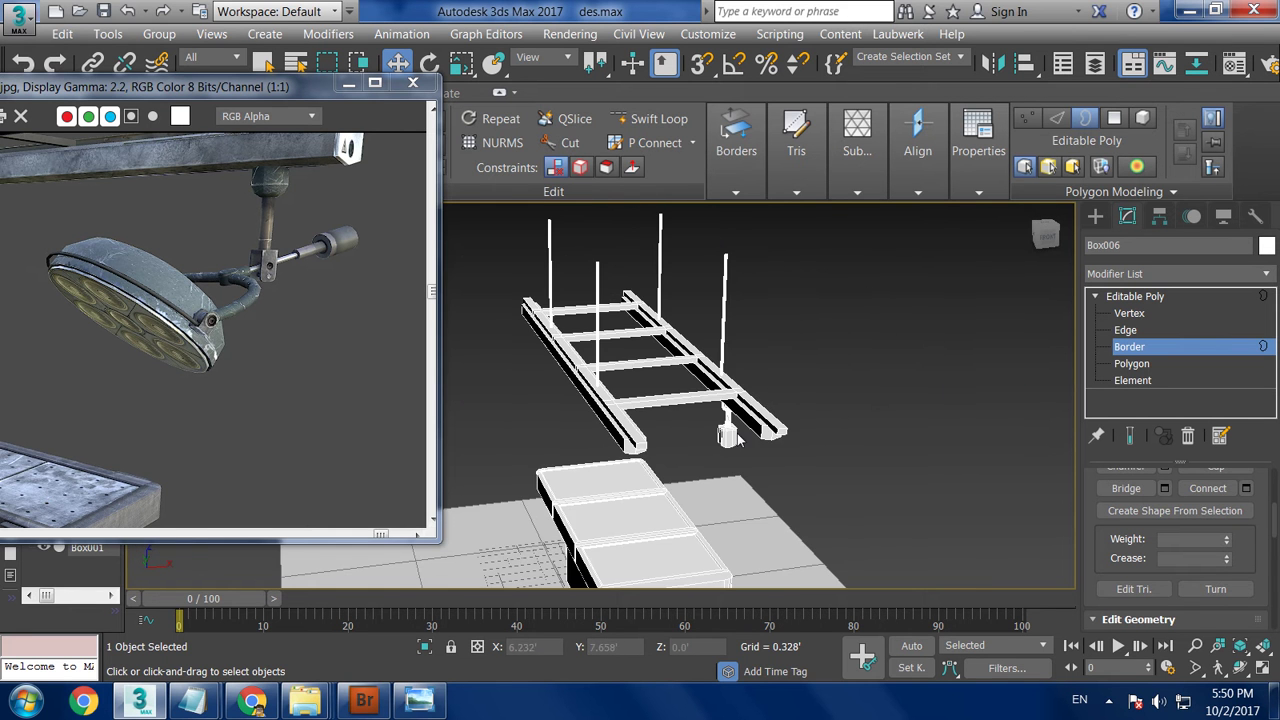
middle_click_drag(788, 450, 766, 443, "alt")
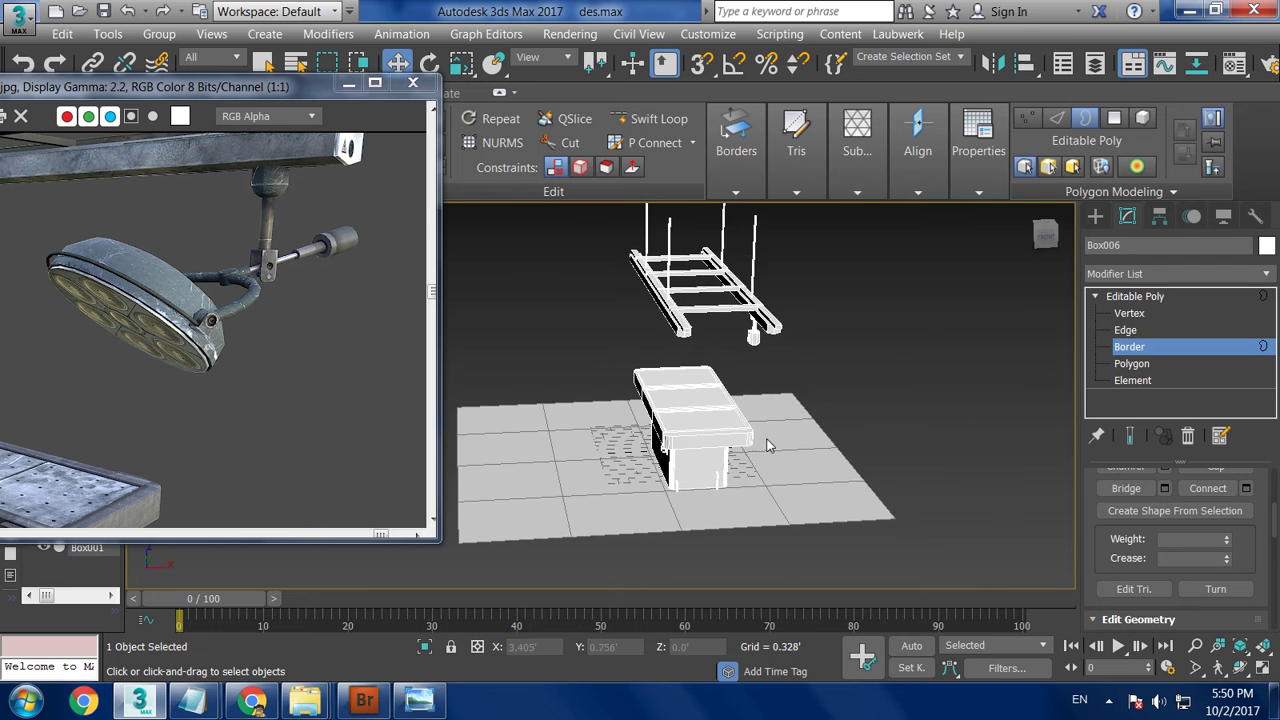
key("alt+w")
key("alt+w")
scroll(710, 462, "up", 3)
scroll(760, 455, "up", 3)
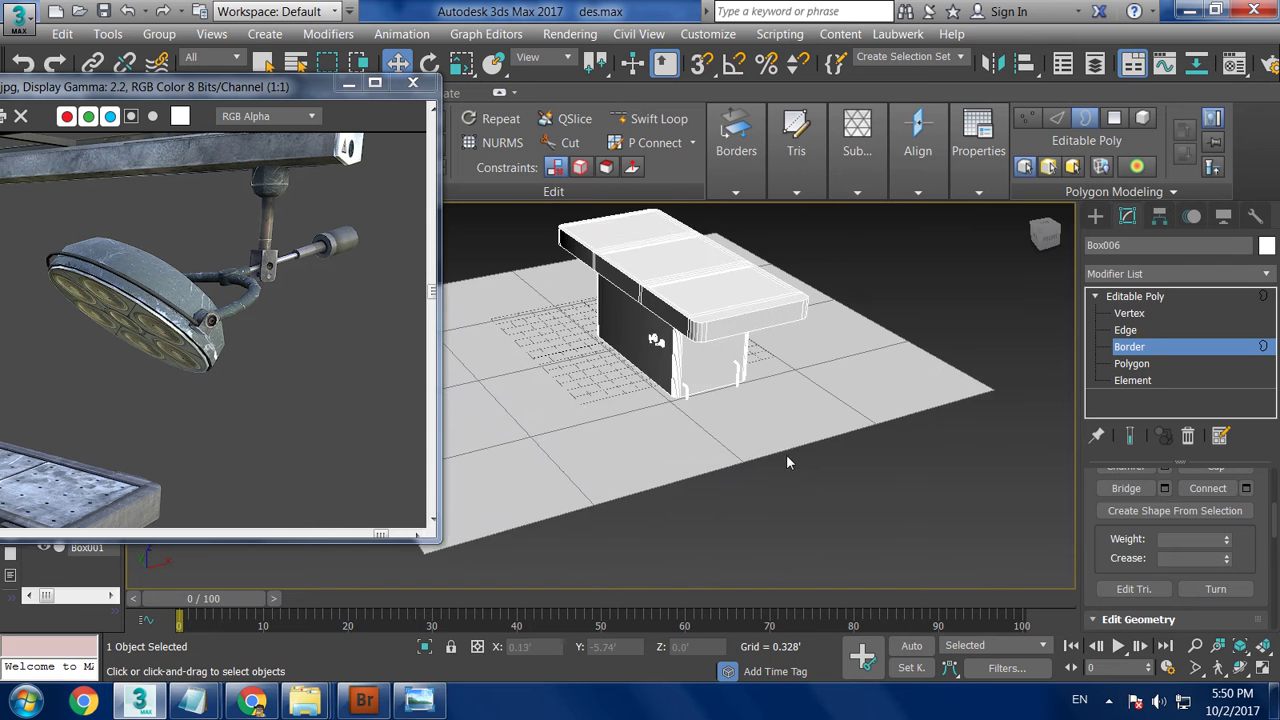
scroll(786, 454, "up", 3)
left_click(1100, 213)
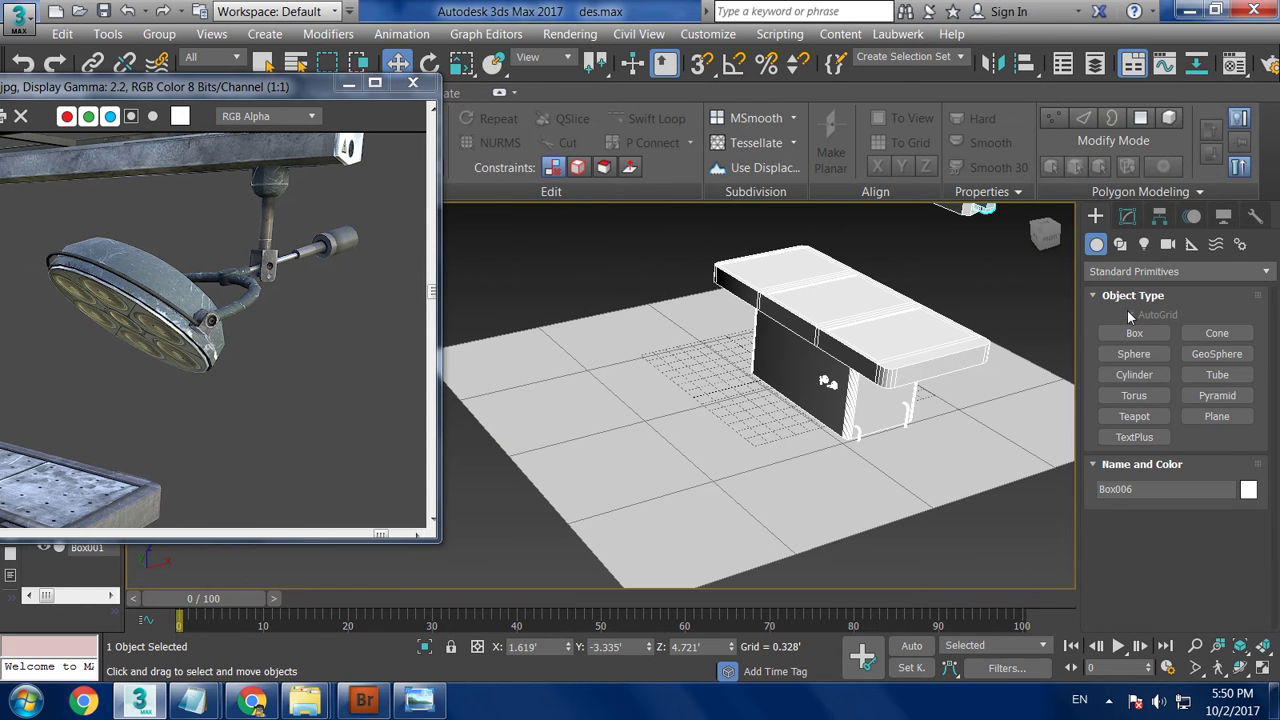
left_click(1148, 356)
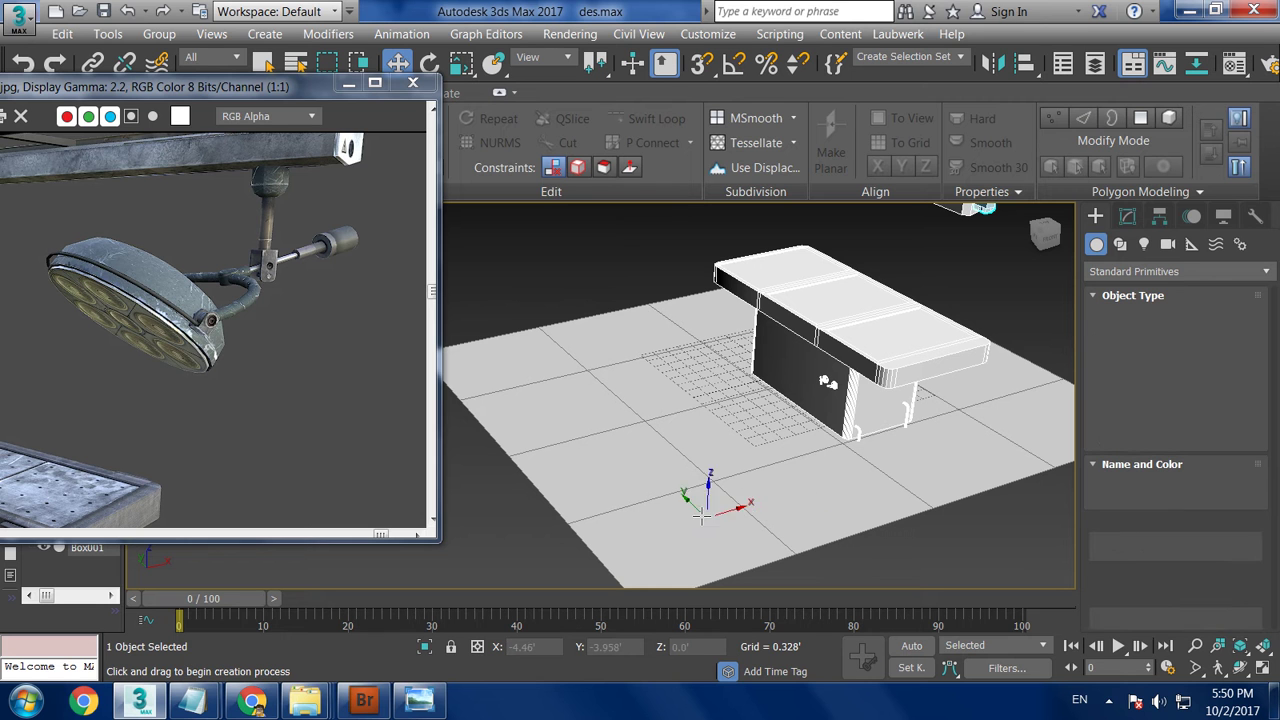
Create a 0.898' radius sphere on the floor beside the operating table.
left_click_drag(712, 507, 745, 530)
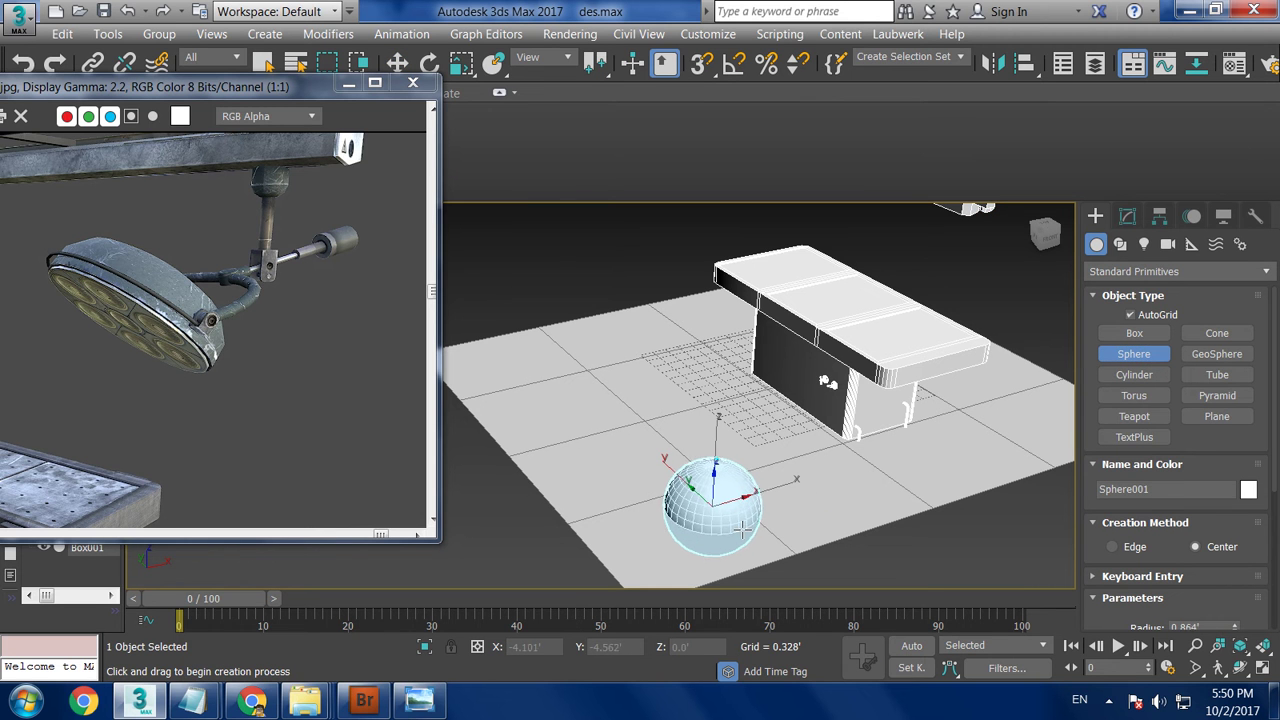
right_click(740, 515)
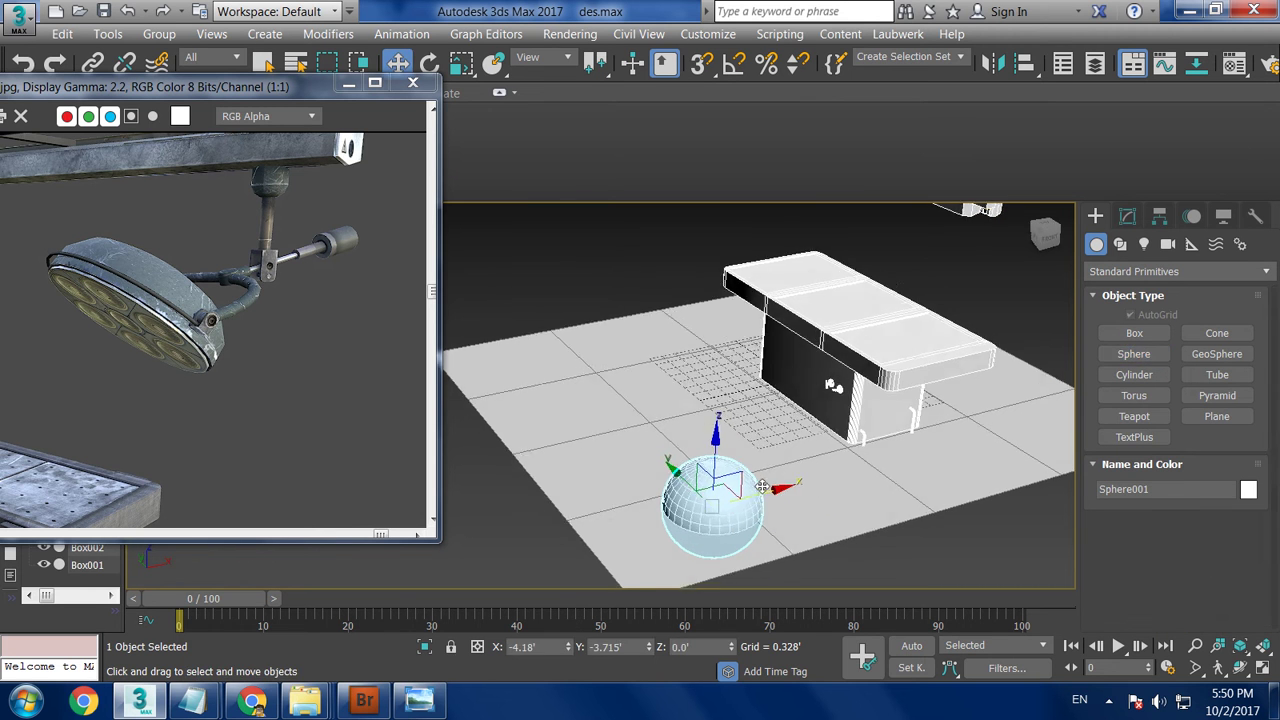
middle_click_drag(745, 512, 780, 492, "alt")
middle_click_drag(568, 517, 620, 505, "alt")
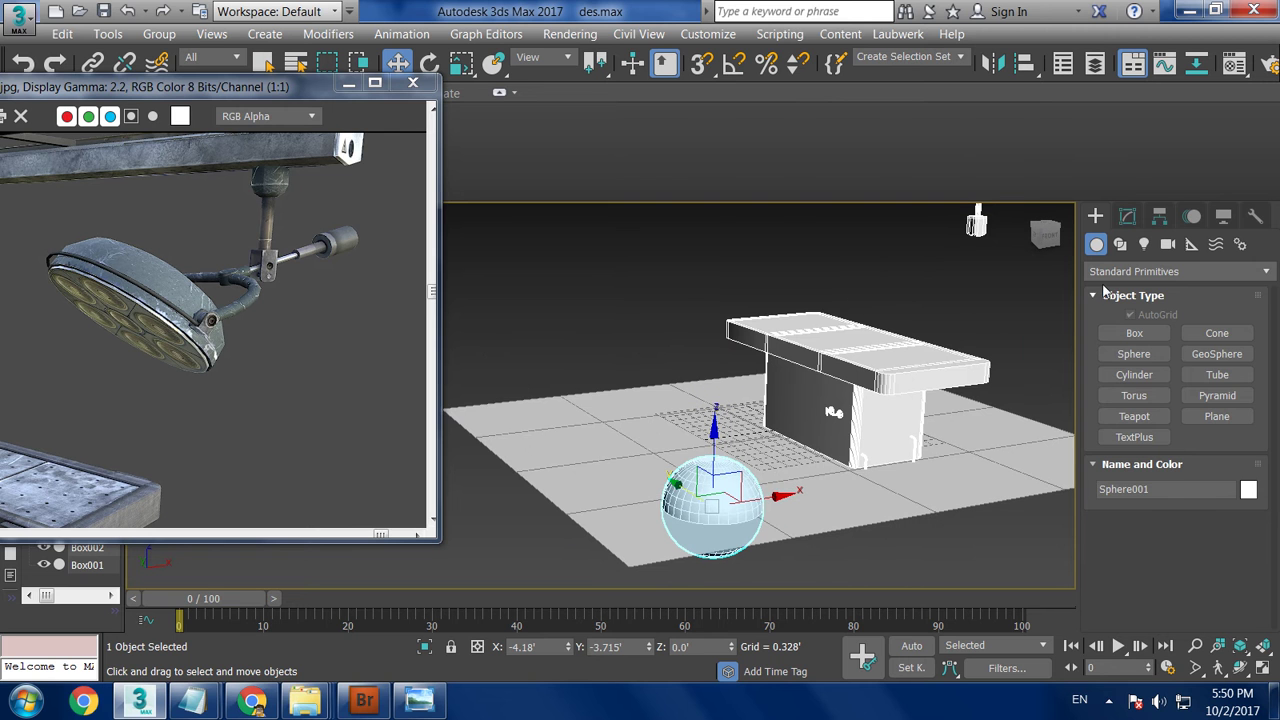
Lower the sphere's Segments to 24 in the Modify panel.
left_click(1127, 216)
scroll(1200, 510, "up", 3)
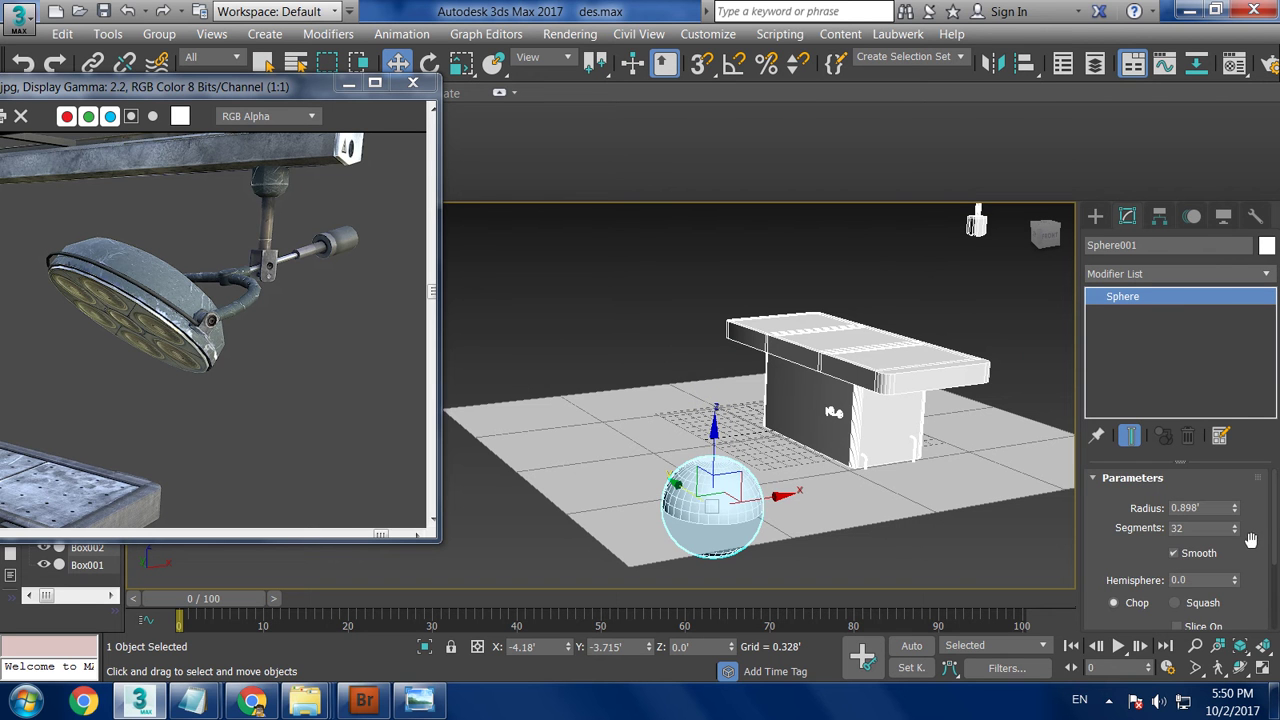
left_click(1234, 532)
left_click(1234, 532)
left_click(1234, 532)
Squash the sphere along Z to about 57% height and cut its segments to 13.
middle_click_drag(720, 430, 731, 416, "alt")
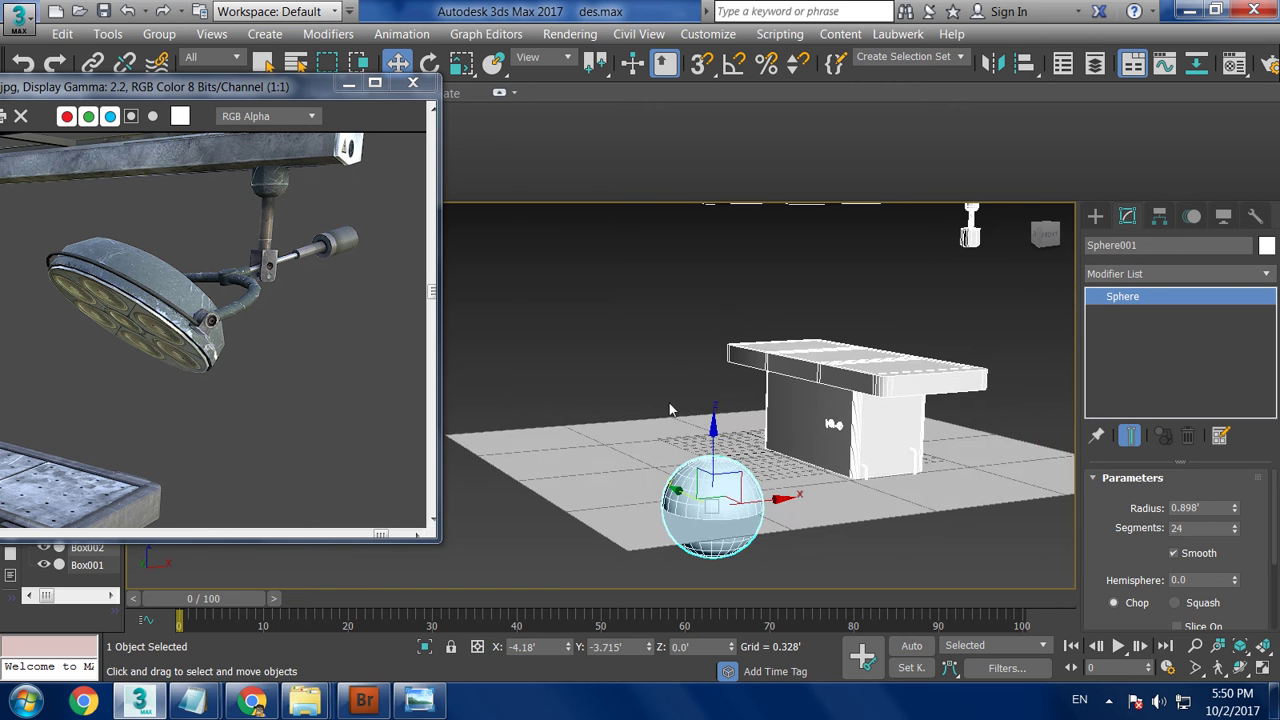
scroll(731, 416, "up", 3)
key("r")
left_click_drag(733, 384, 743, 428)
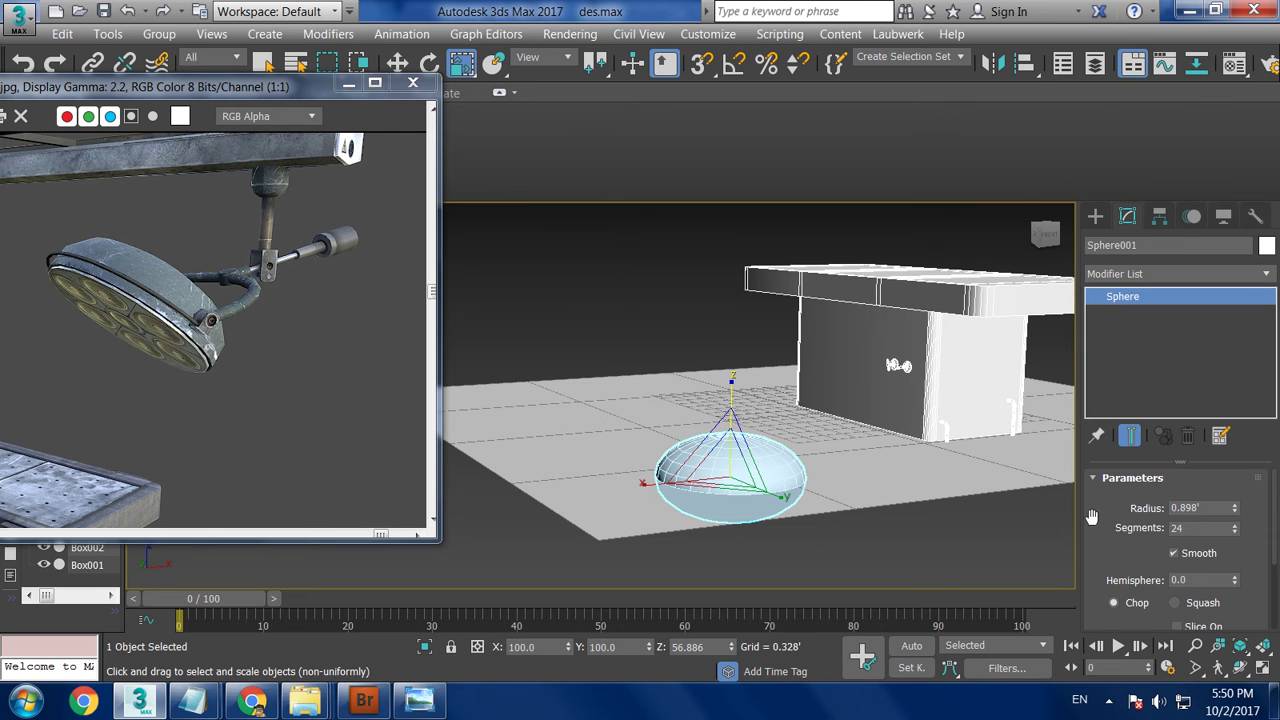
left_click_drag(1236, 536, 1238, 538)
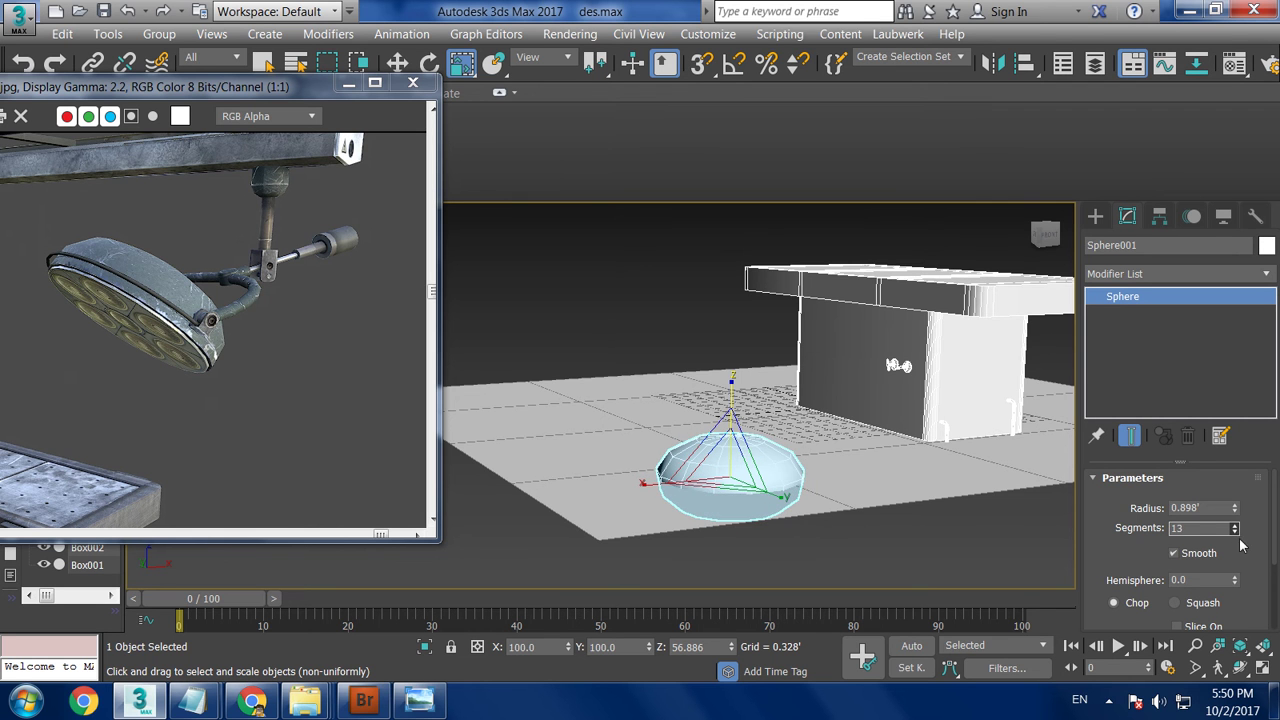
Frame the sphere in front view and convert it to an Editable Poly.
key("f")
key("z")
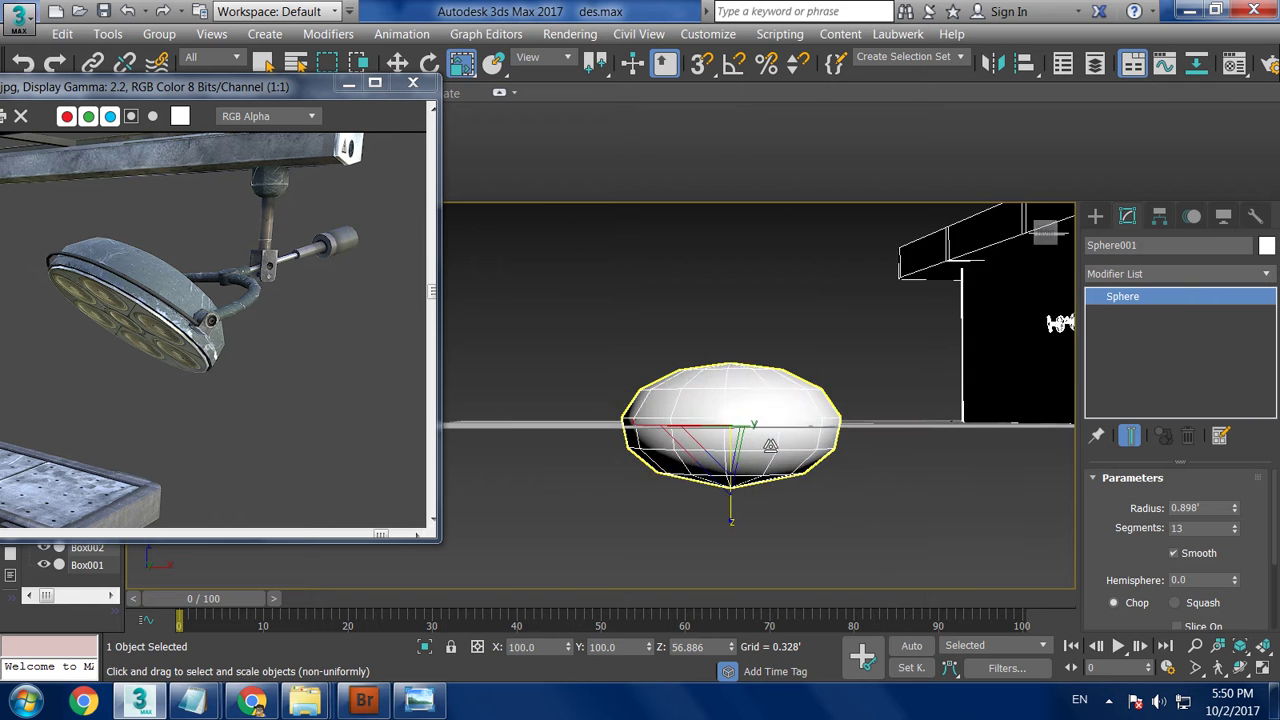
key("w")
right_click(748, 395)
left_click(985, 691)
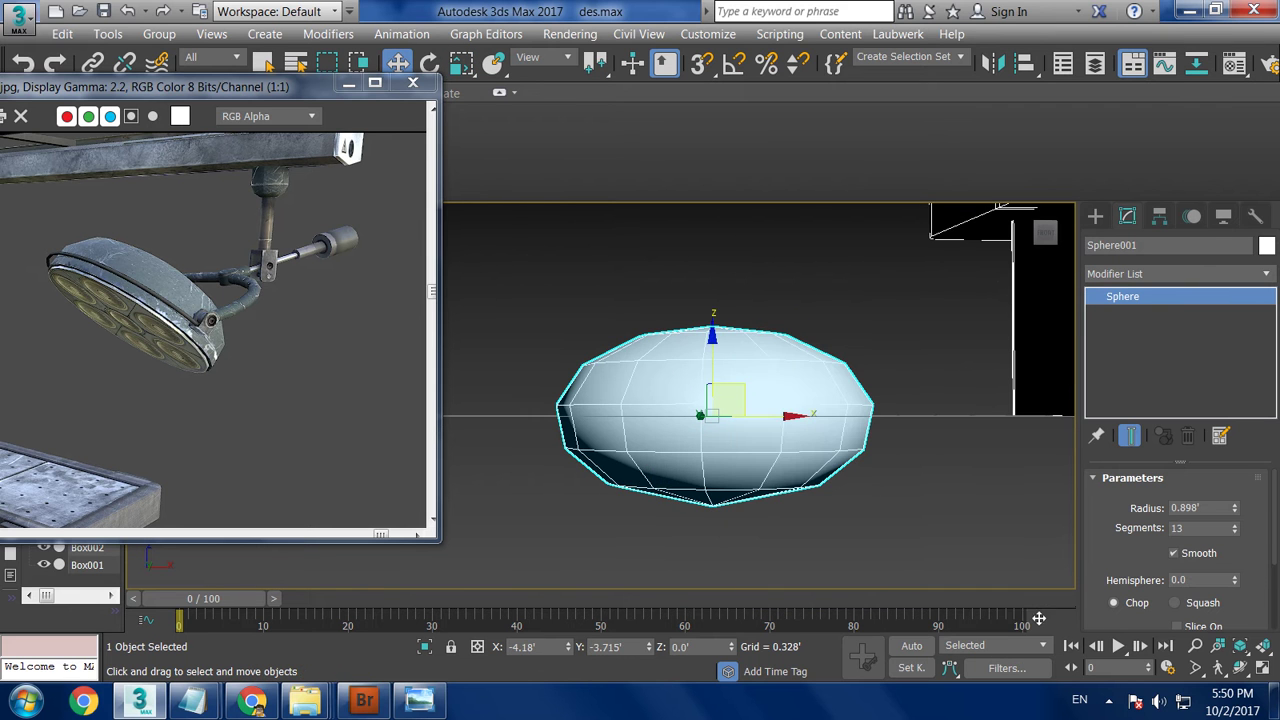
Select and delete the sphere's lower-half polygons, leaving a half-dome.
key("4")
left_click_drag(1007, 669, 1005, 668)
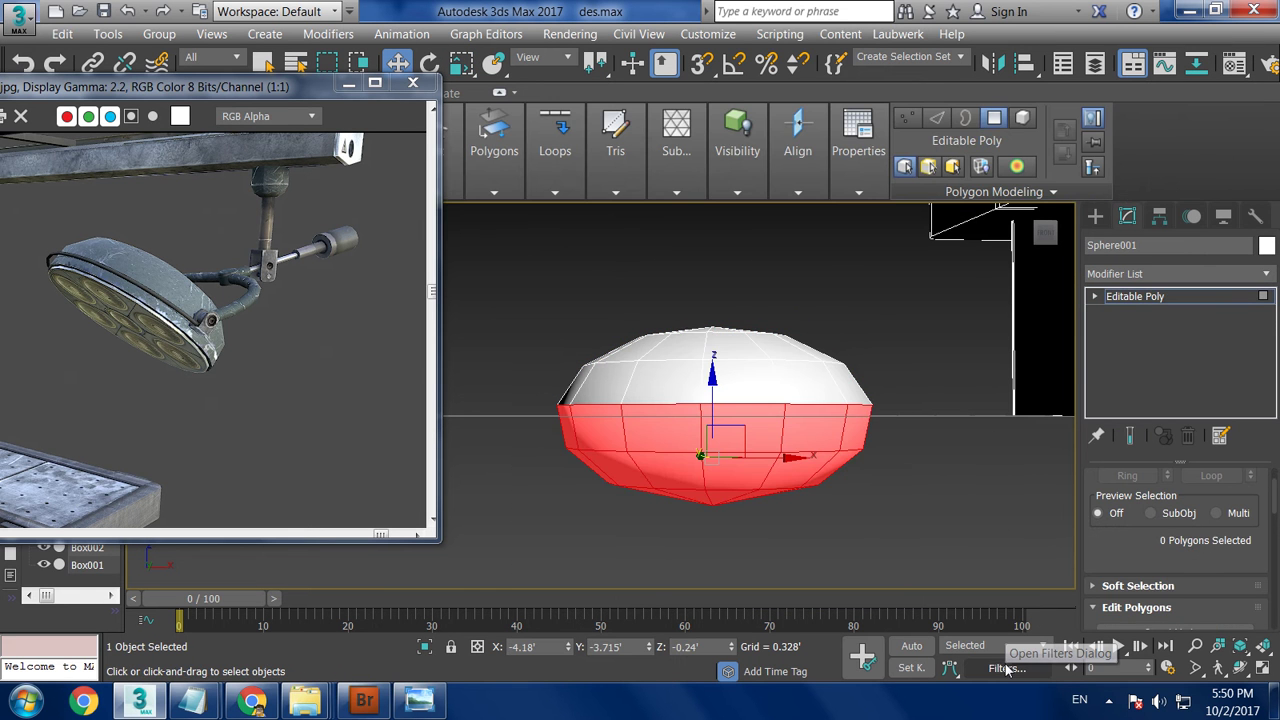
key("Delete")
mouse_move(878, 508)
middle_mouse_down("alt")
mouse_move(814, 483)
mouse_move(851, 451)
middle_mouse_up("alt")
scroll(851, 451, "up", 3)
Select the dome's bottom border and move it down slightly.
key("3")
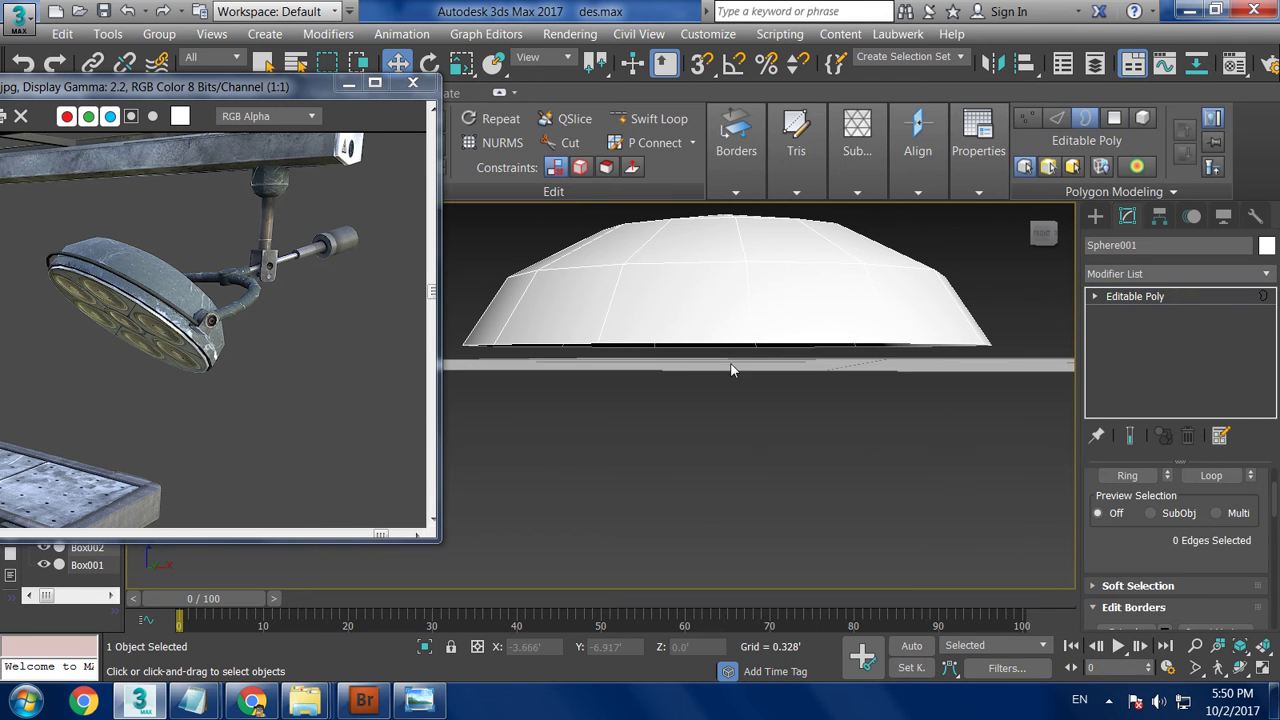
left_click(705, 342)
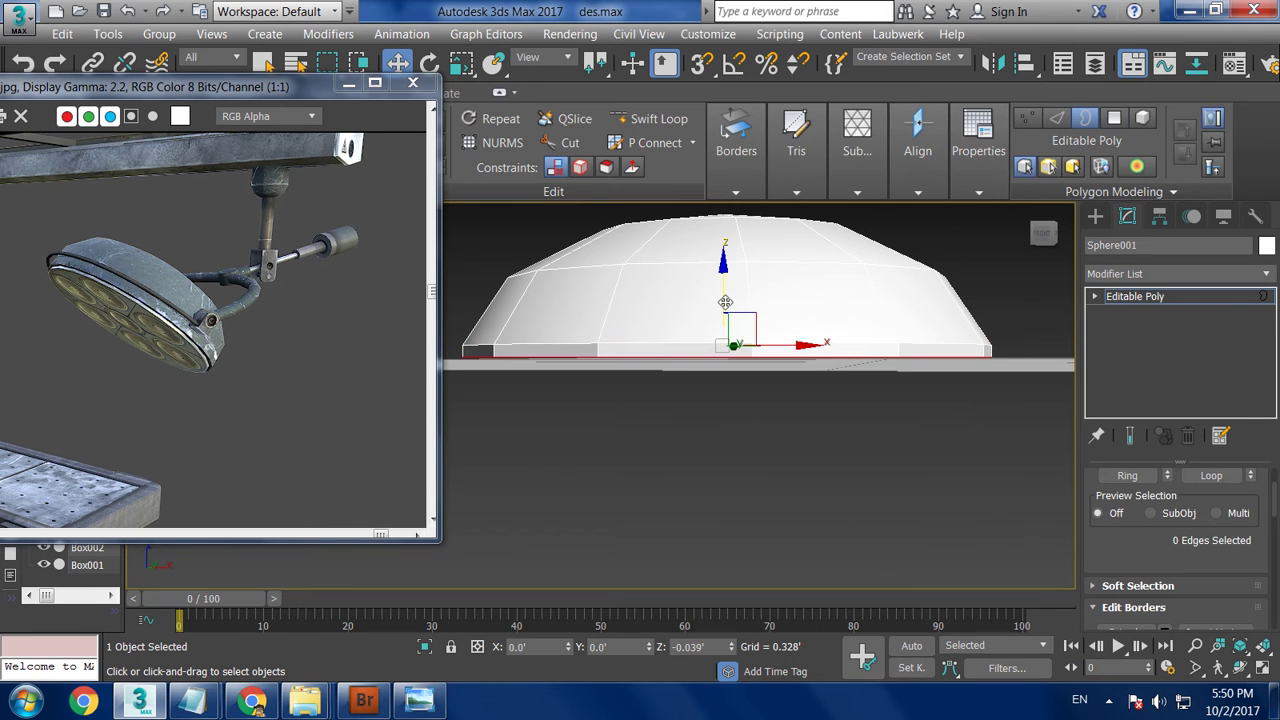
middle_click_drag(810, 370, 878, 422, "alt")
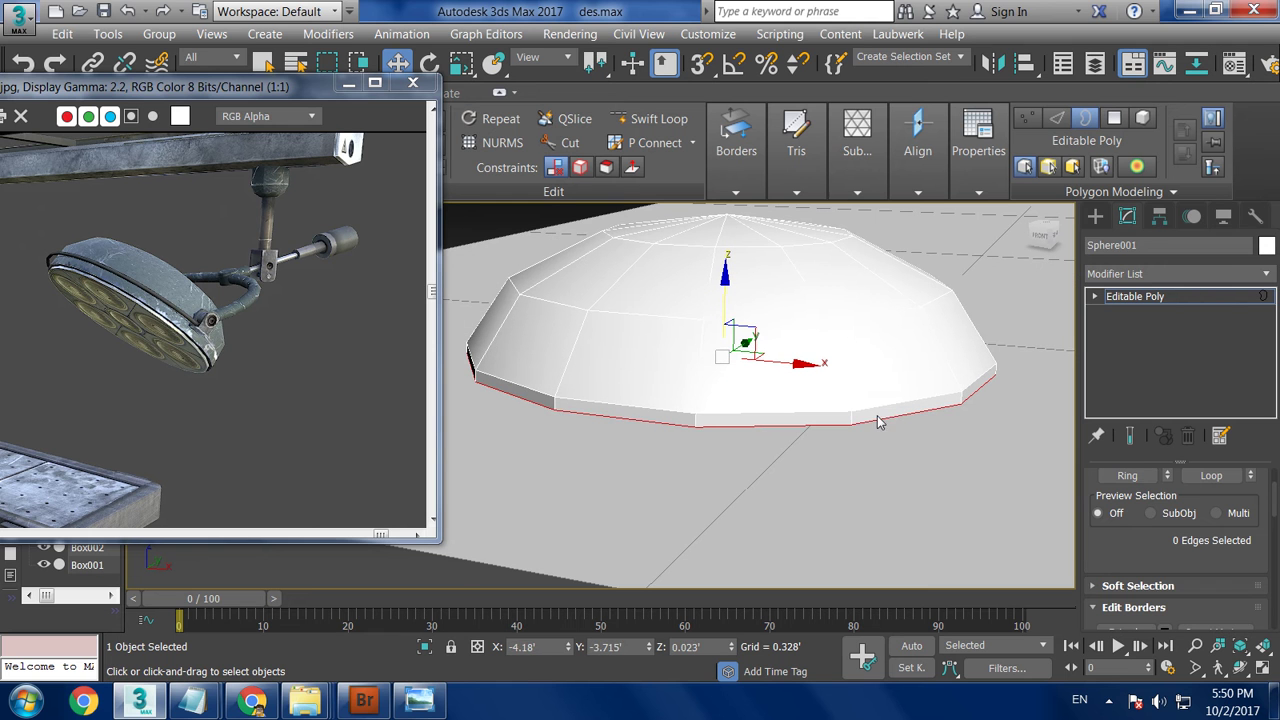
left_click_drag(723, 310, 723, 320)
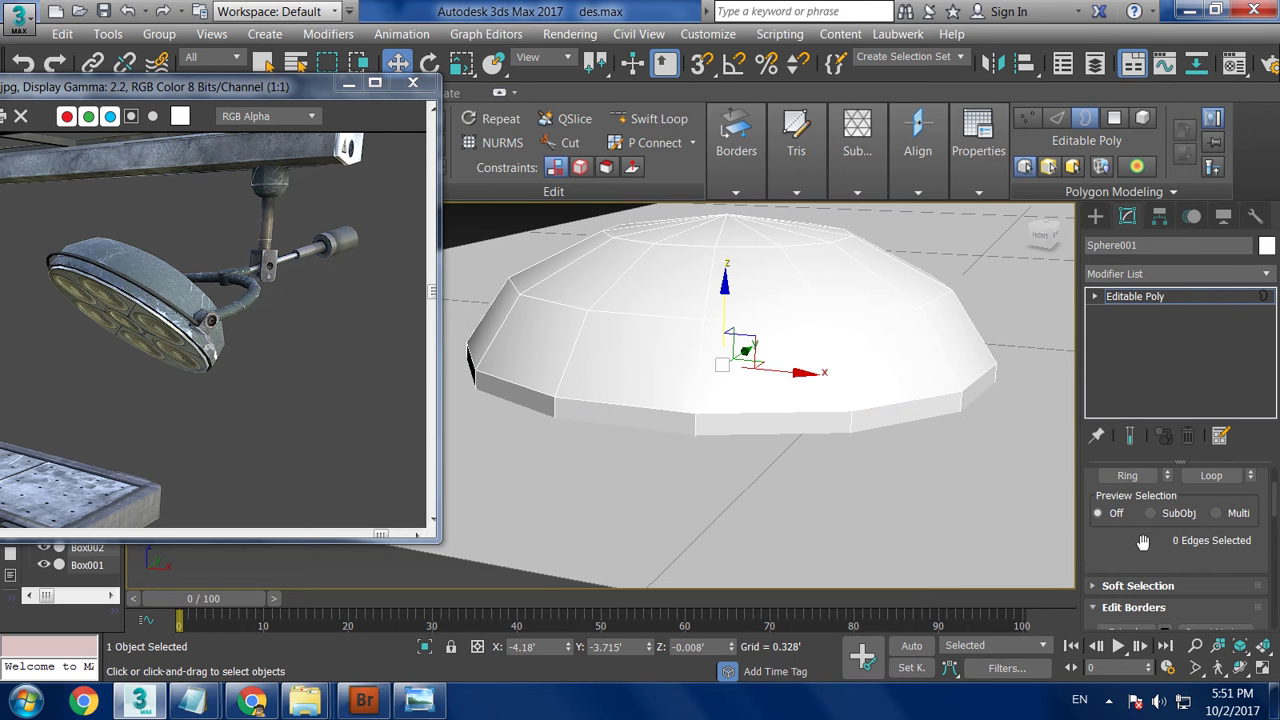
left_click_drag(1143, 541, 1156, 408)
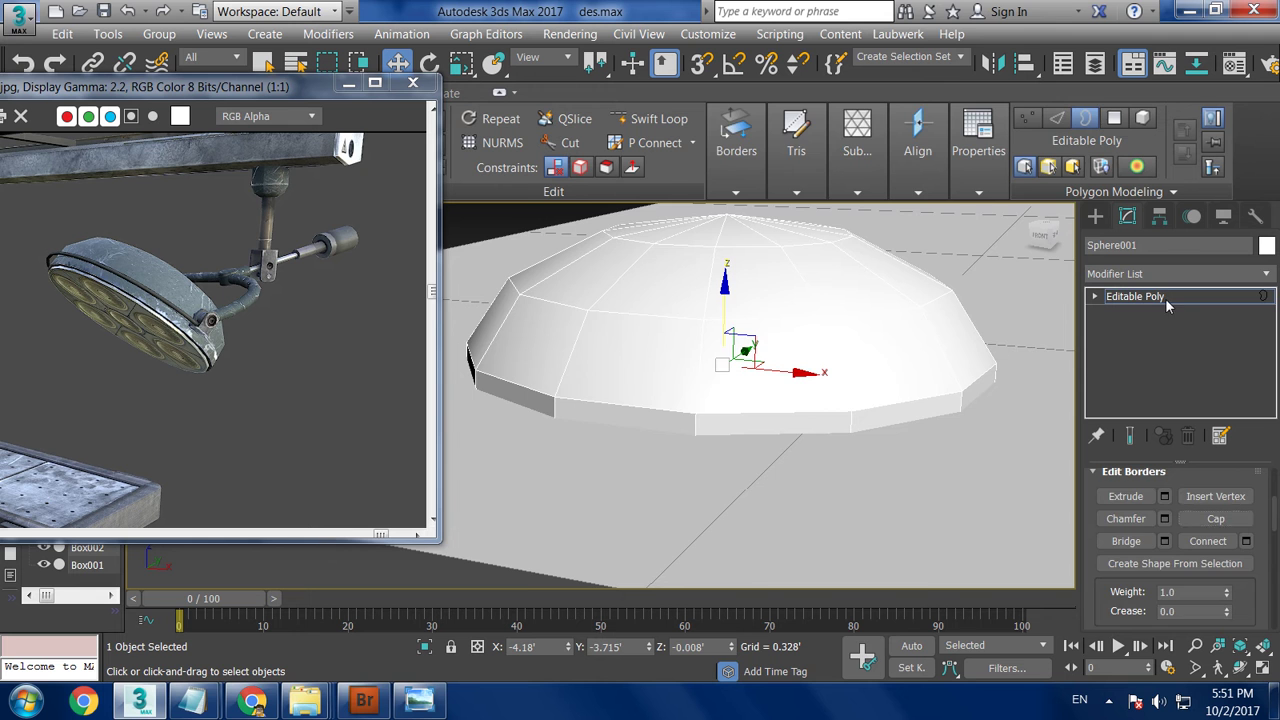
left_click(1166, 300)
In the maximized front view, select and delete the dome's pointed top polygons.
scroll(749, 350, "down", 5)
mouse_move(749, 350)
middle_mouse_down("alt")
mouse_move(805, 329)
mouse_move(815, 420)
mouse_move(823, 334)
mouse_move(857, 434)
mouse_move(846, 383)
mouse_move(848, 398)
middle_mouse_up("alt")
key("alt+w")
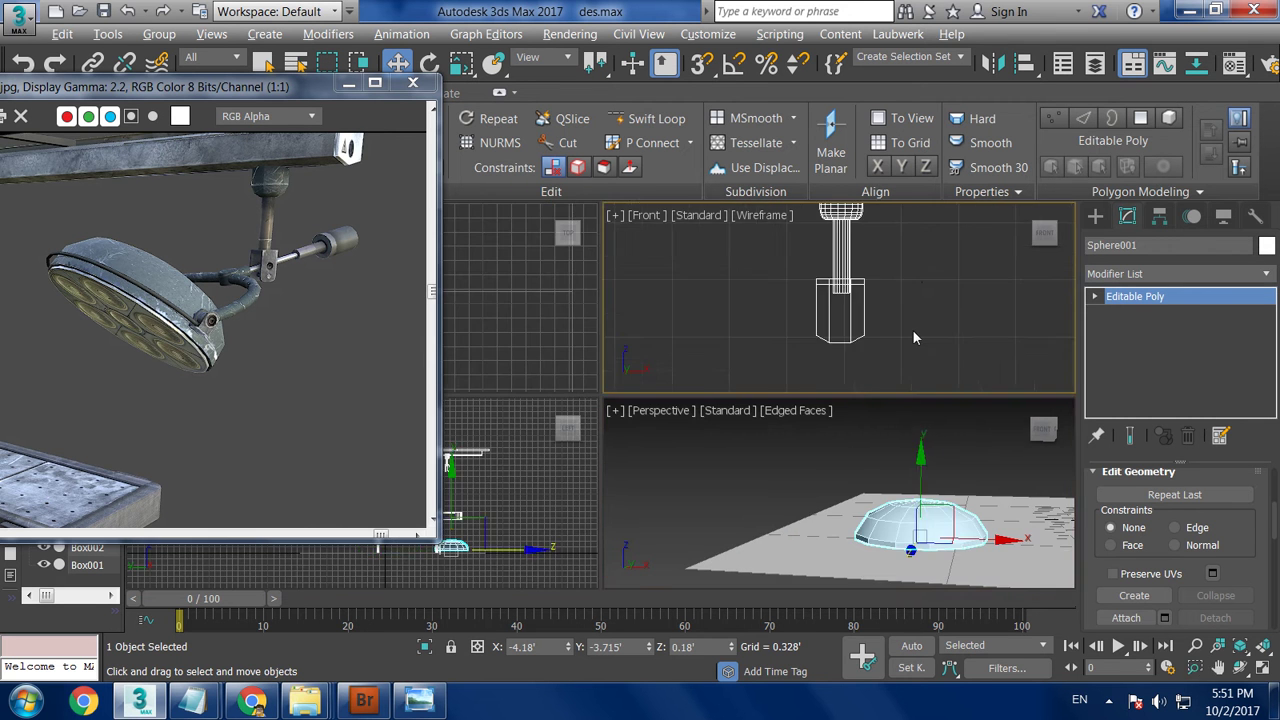
key("alt+w")
key("z")
mouse_move(839, 384)
middle_mouse_down()
mouse_move(803, 428)
mouse_move(848, 478)
middle_mouse_up()
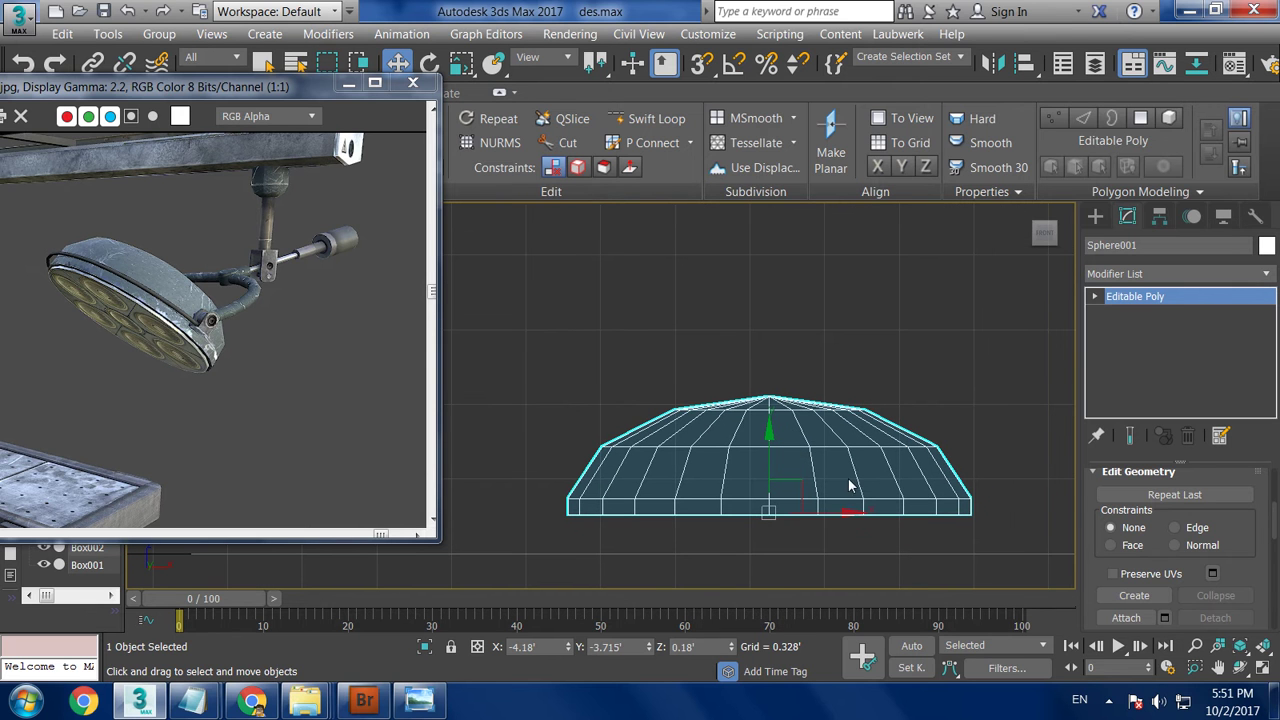
key("4")
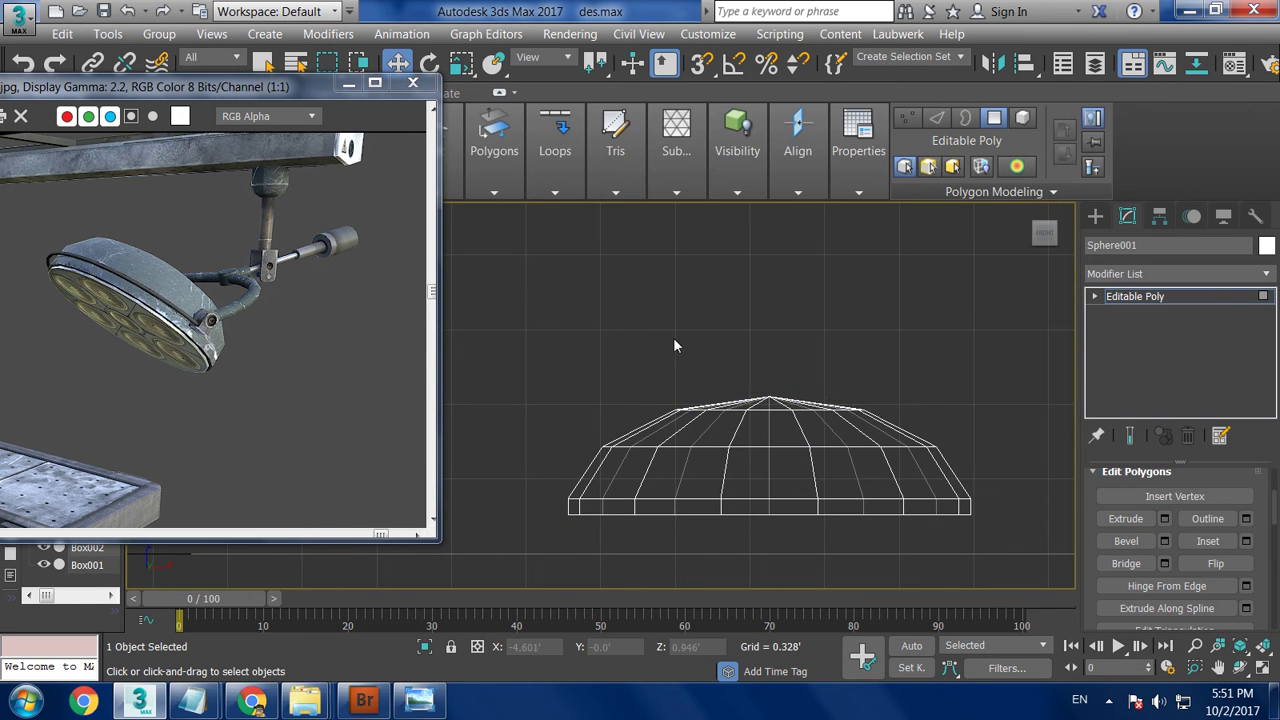
left_click_drag(868, 410, 866, 409)
key("Delete")
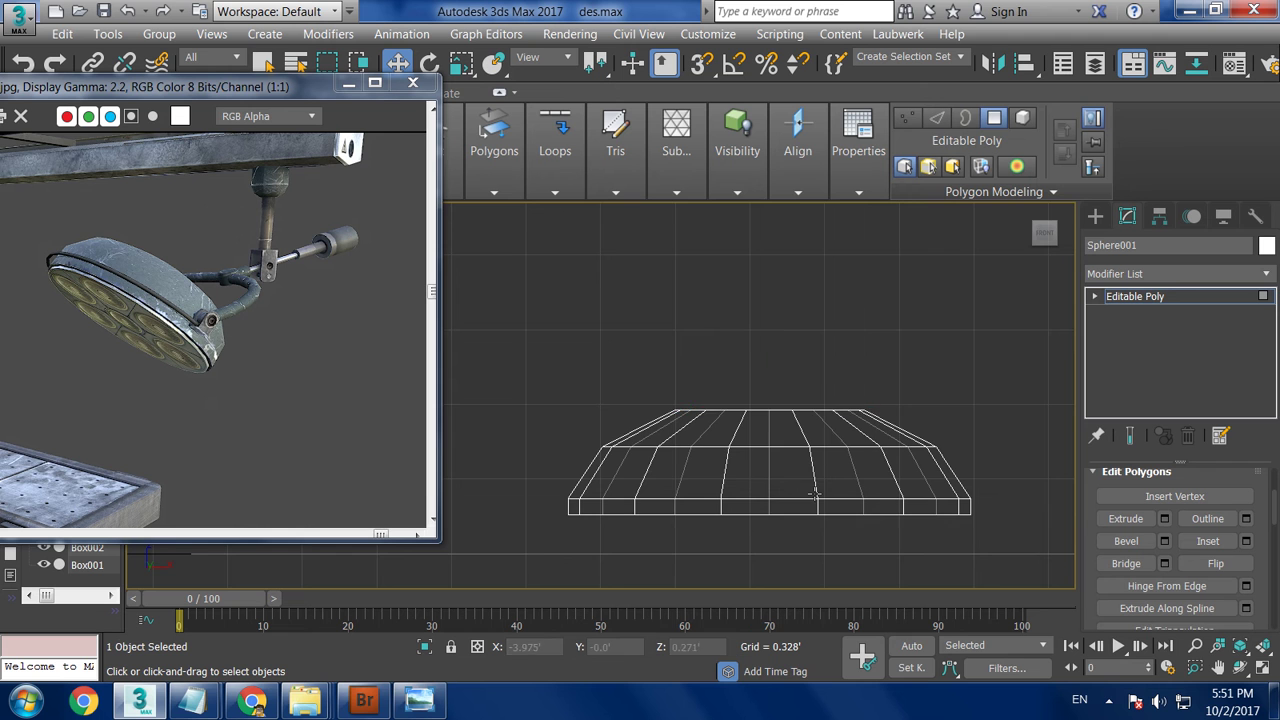
Select the top hole's border and Cap it with a flat face.
key("alt+w")
key("alt+w")
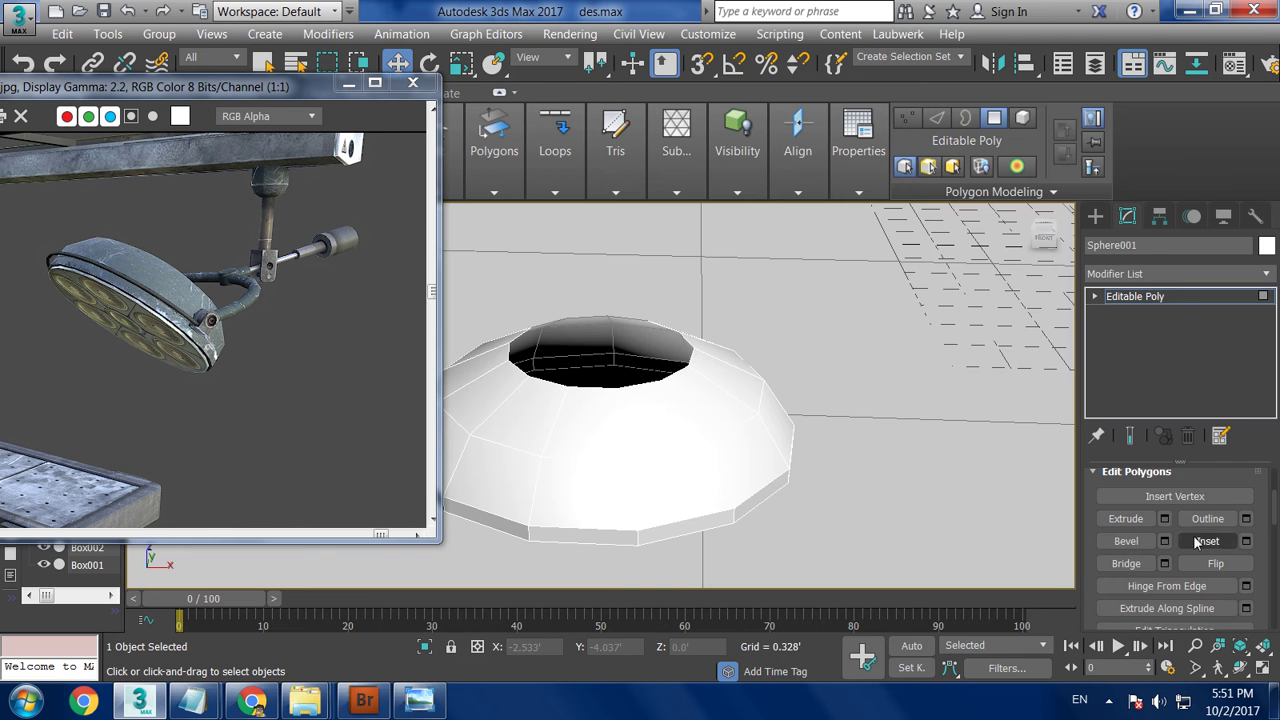
key("3")
left_click(660, 380)
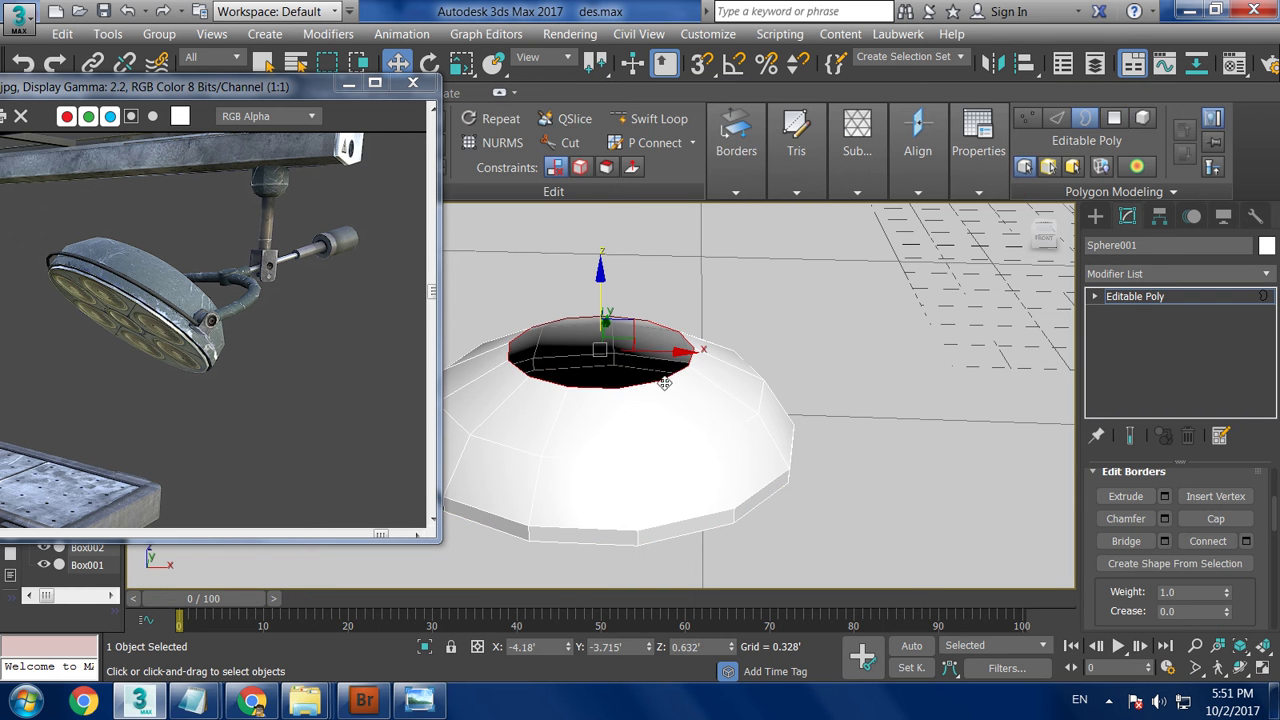
left_click(1215, 518)
middle_click_drag(738, 380, 838, 419, "alt")
left_click(1127, 295)
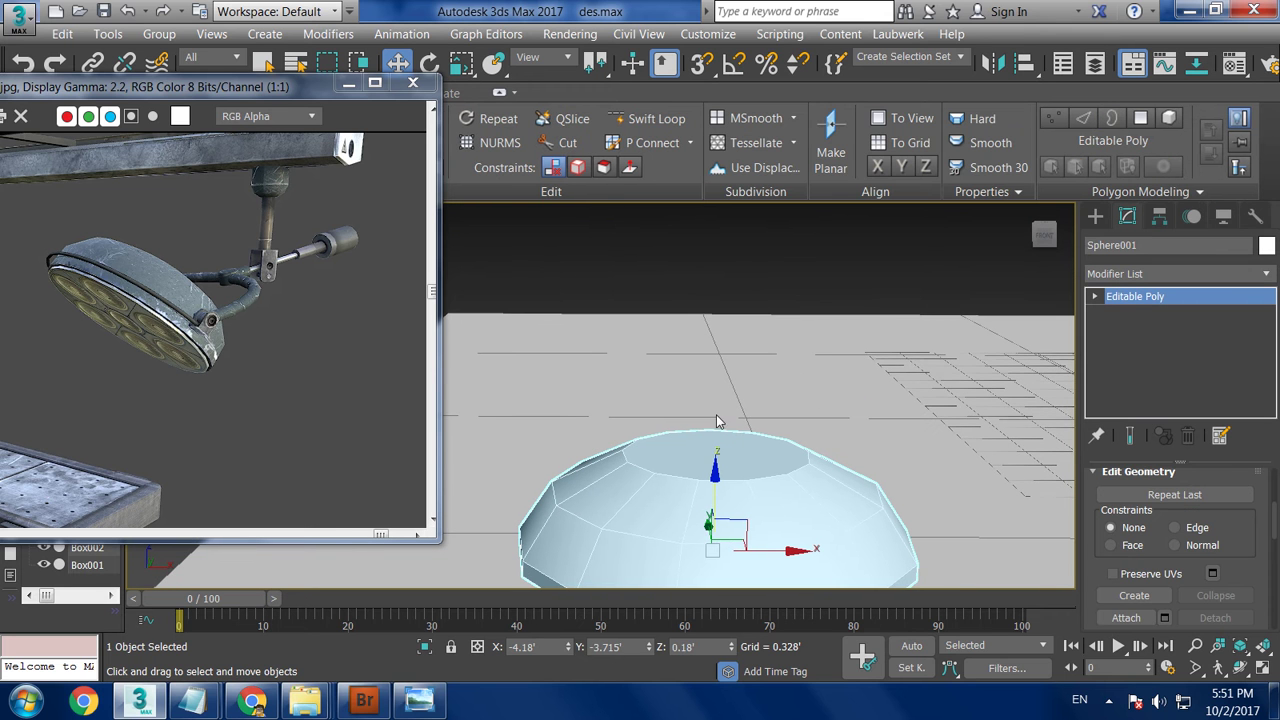
Maximize the Top viewport, zoom in and center it on the dome.
key("alt+w")
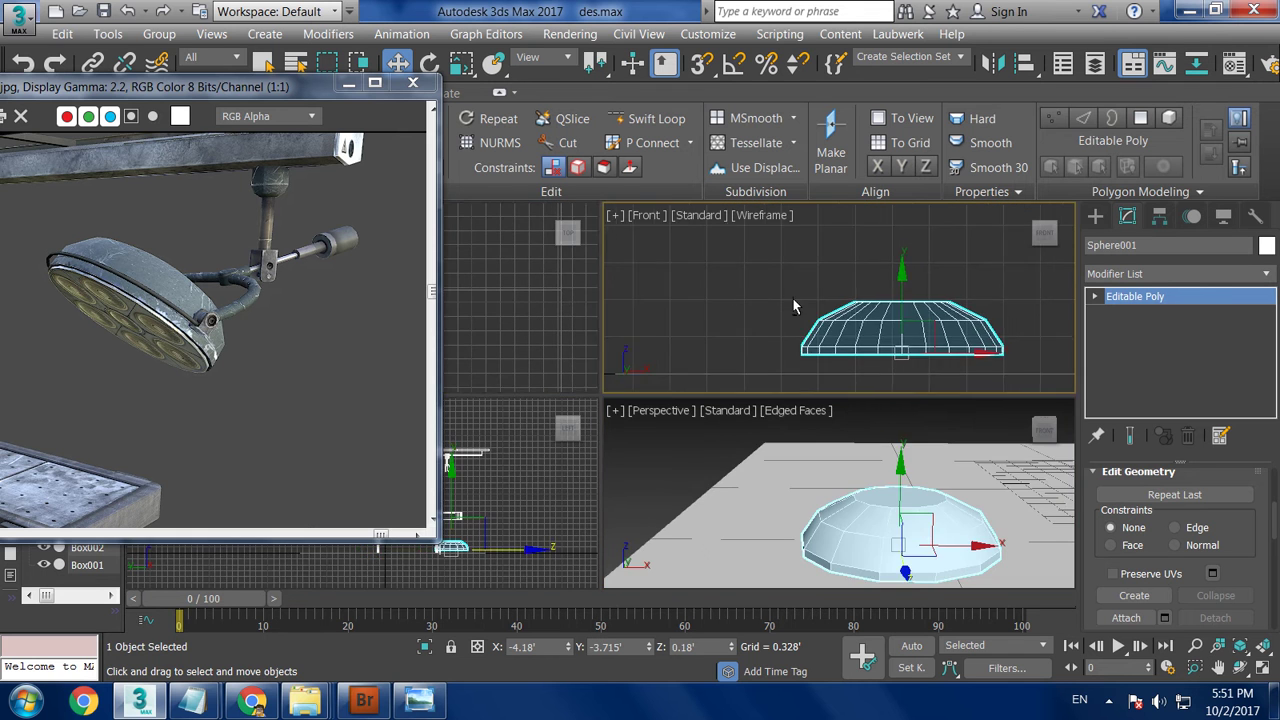
key("alt+w")
left_click(1095, 216)
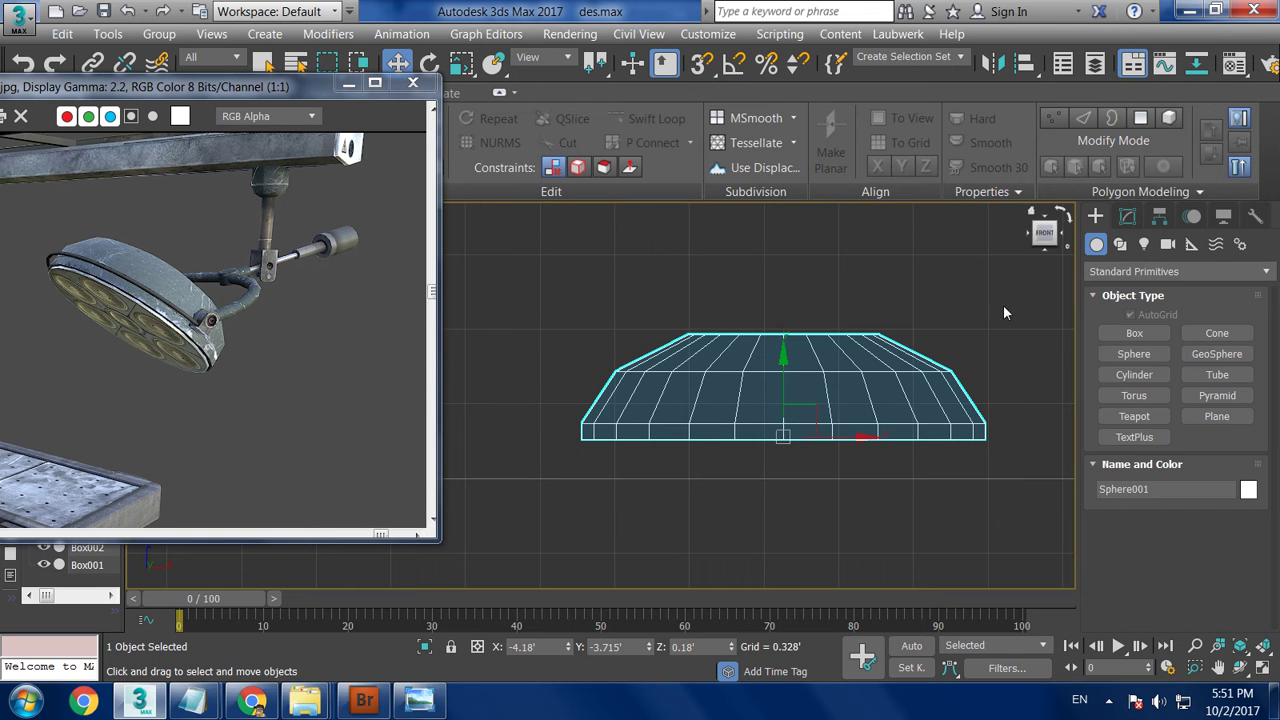
key("alt+w")
left_click(511, 320)
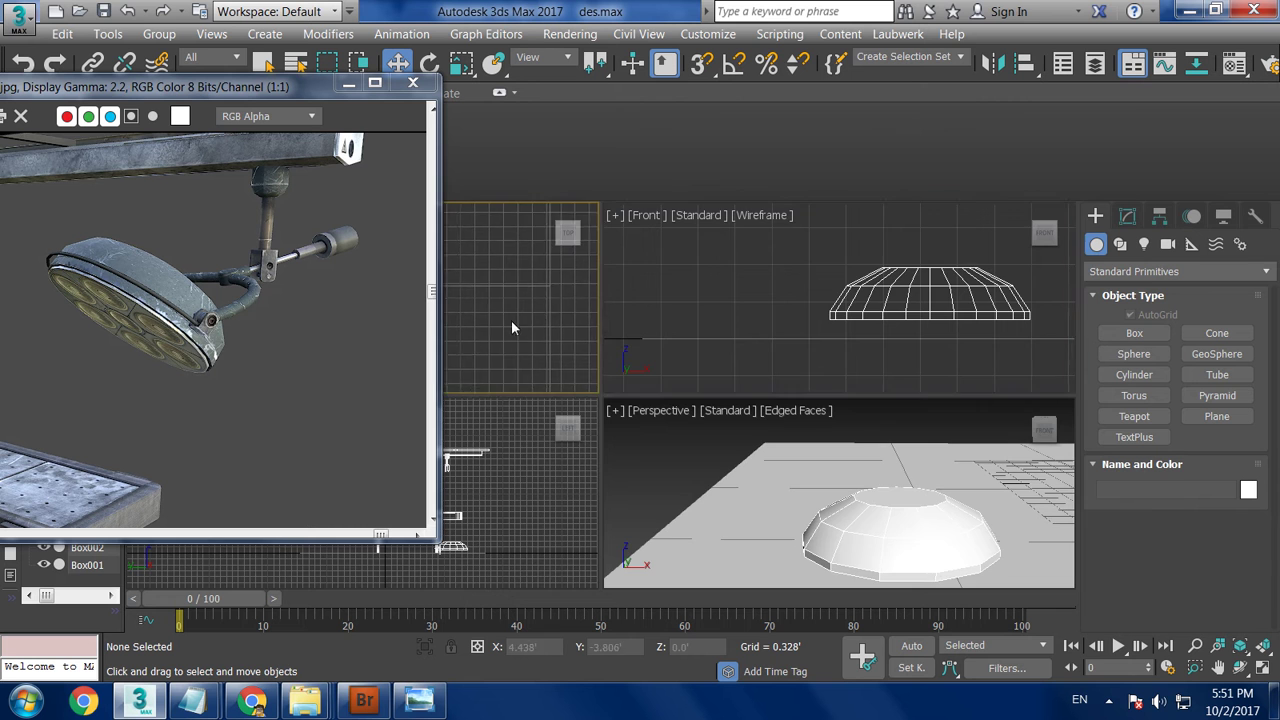
key("alt+w")
scroll(660, 400, "up", 3)
scroll(710, 390, "up", 2)
scroll(762, 381, "up", 2)
middle_click_drag(895, 360, 750, 365)
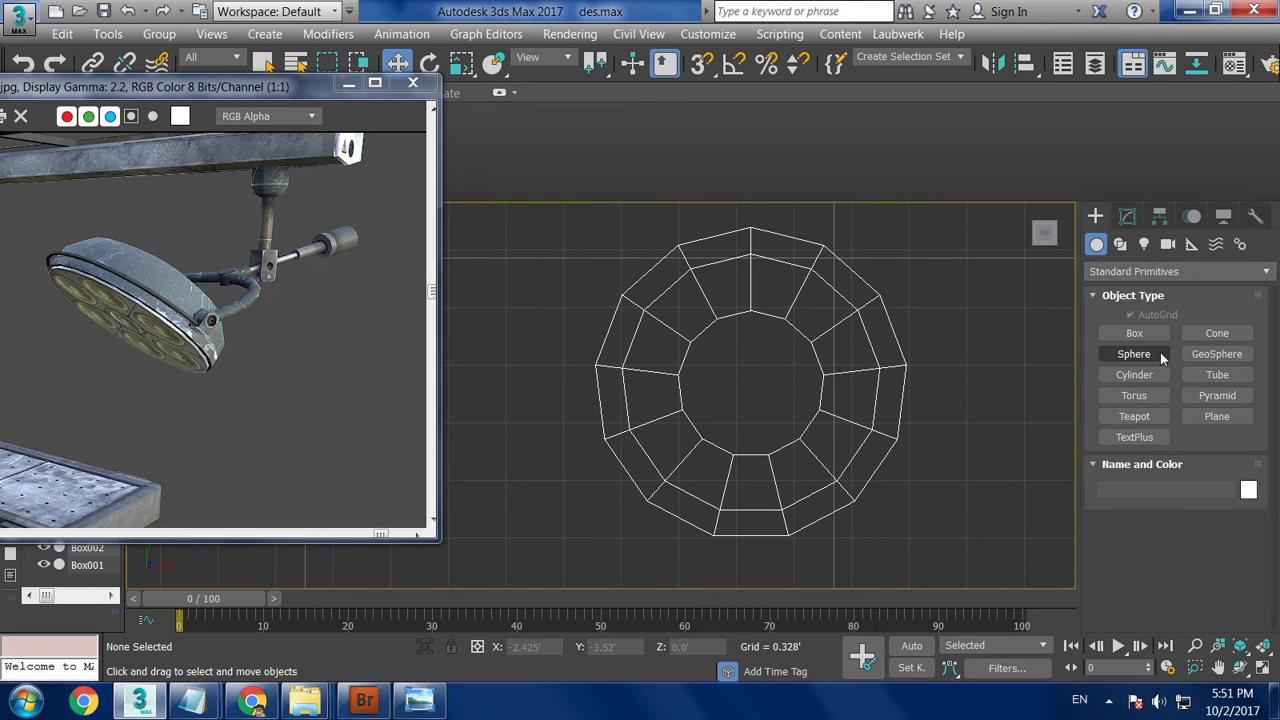
Draw a 0.973' radius circle around the dome's rim and nudge it into place.
left_click(1119, 244)
left_click(1134, 370)
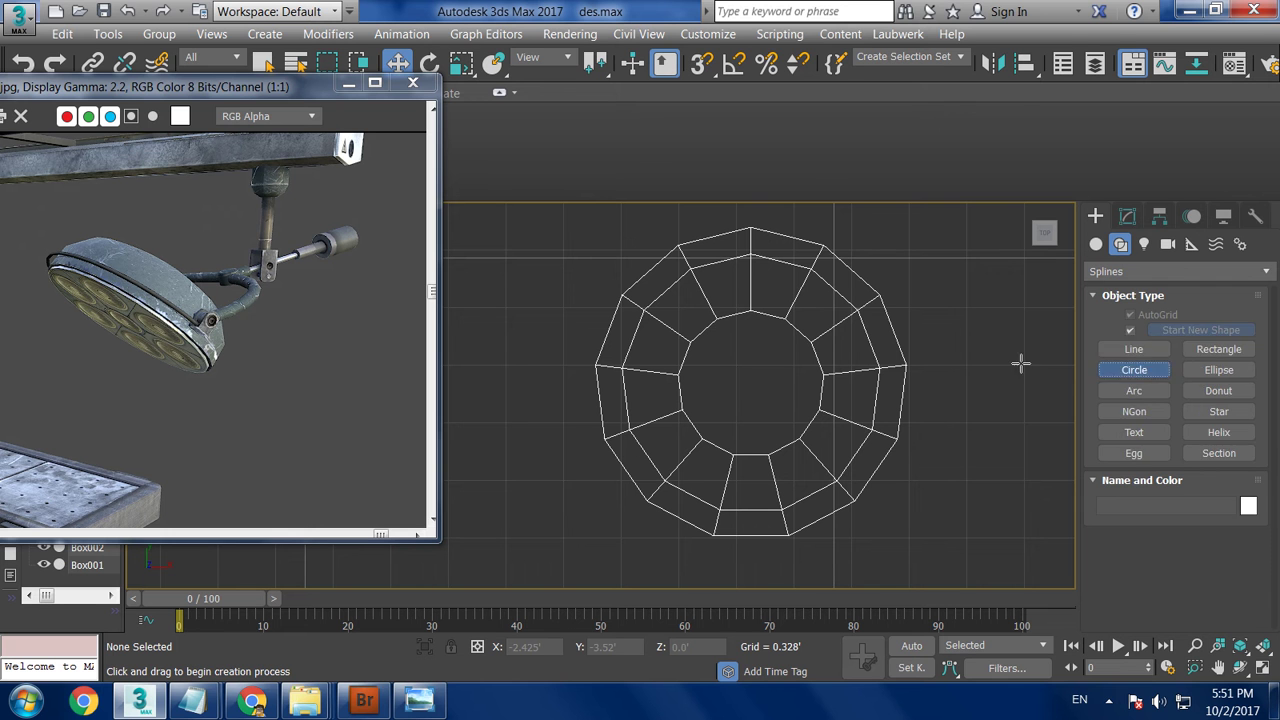
left_click_drag(753, 386, 892, 492)
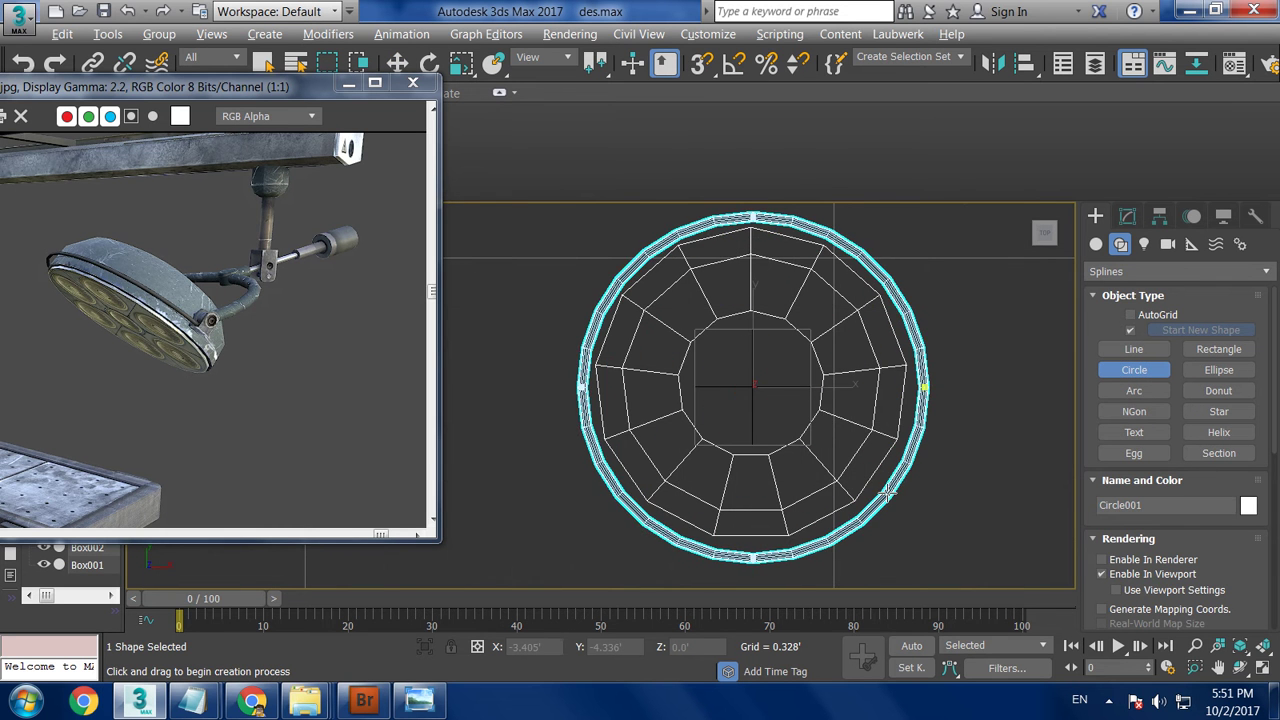
key("w")
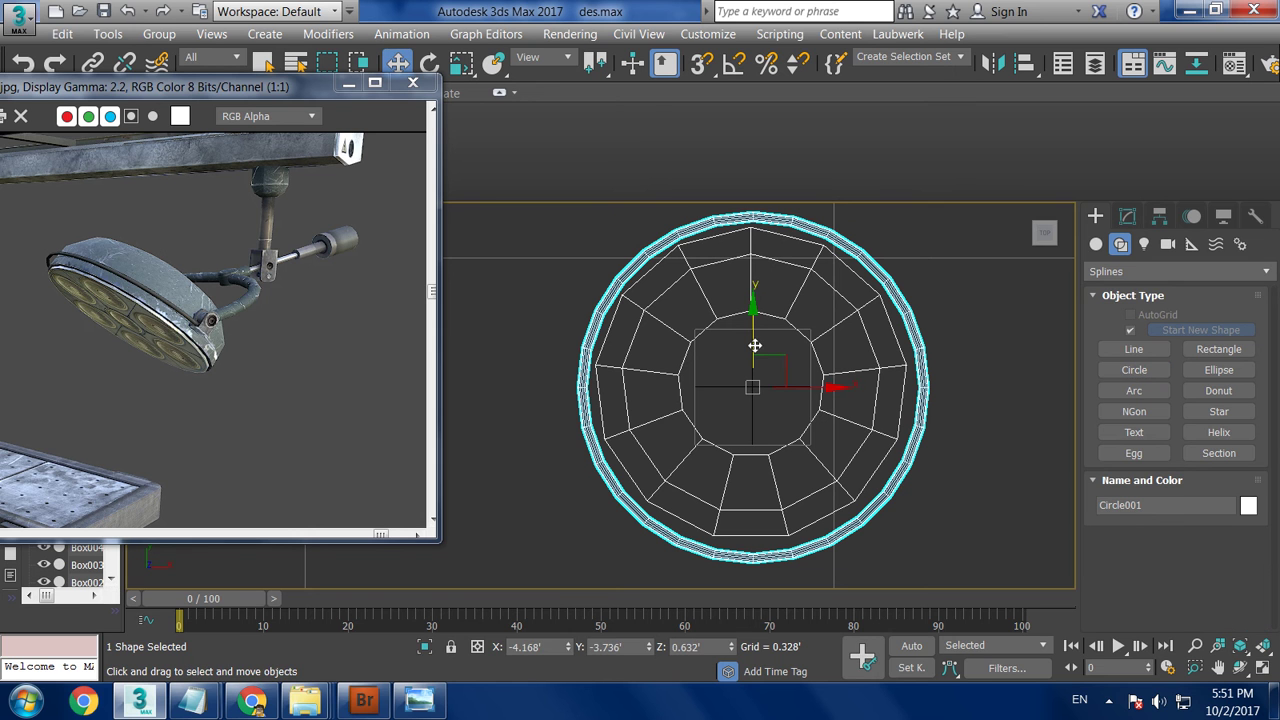
left_click_drag(755, 345, 755, 344)
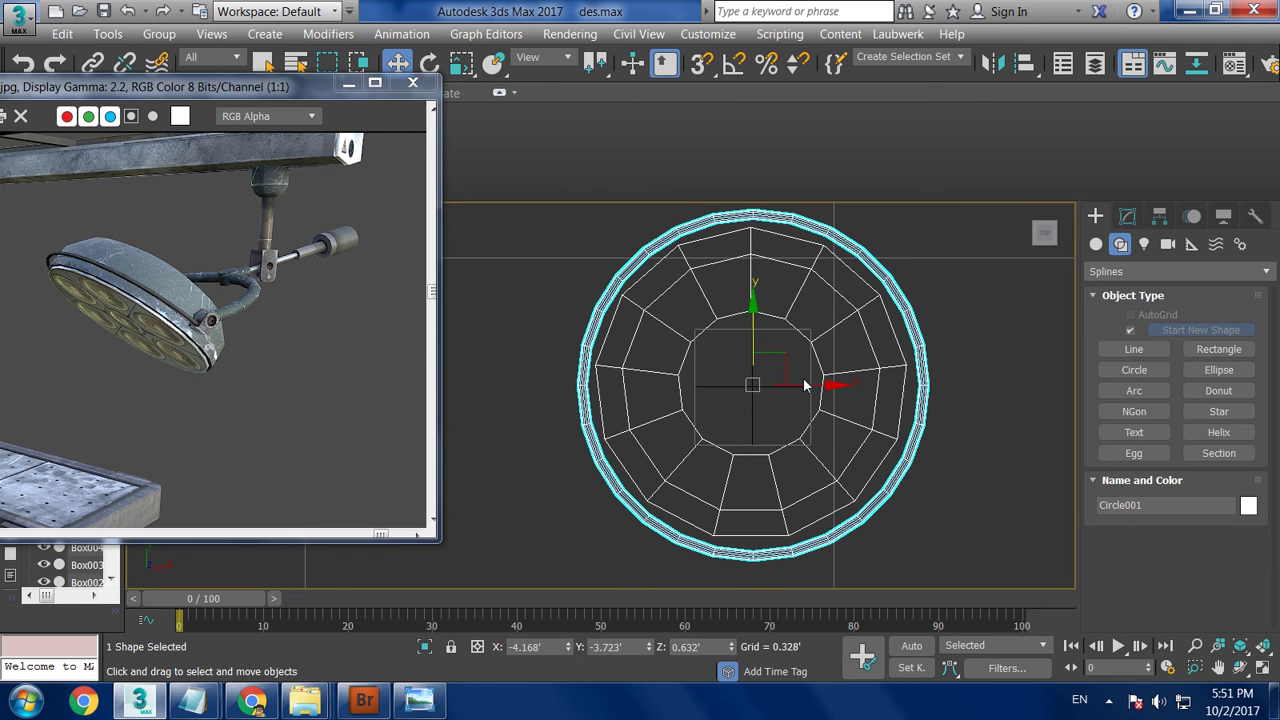
left_click_drag(800, 386, 813, 387)
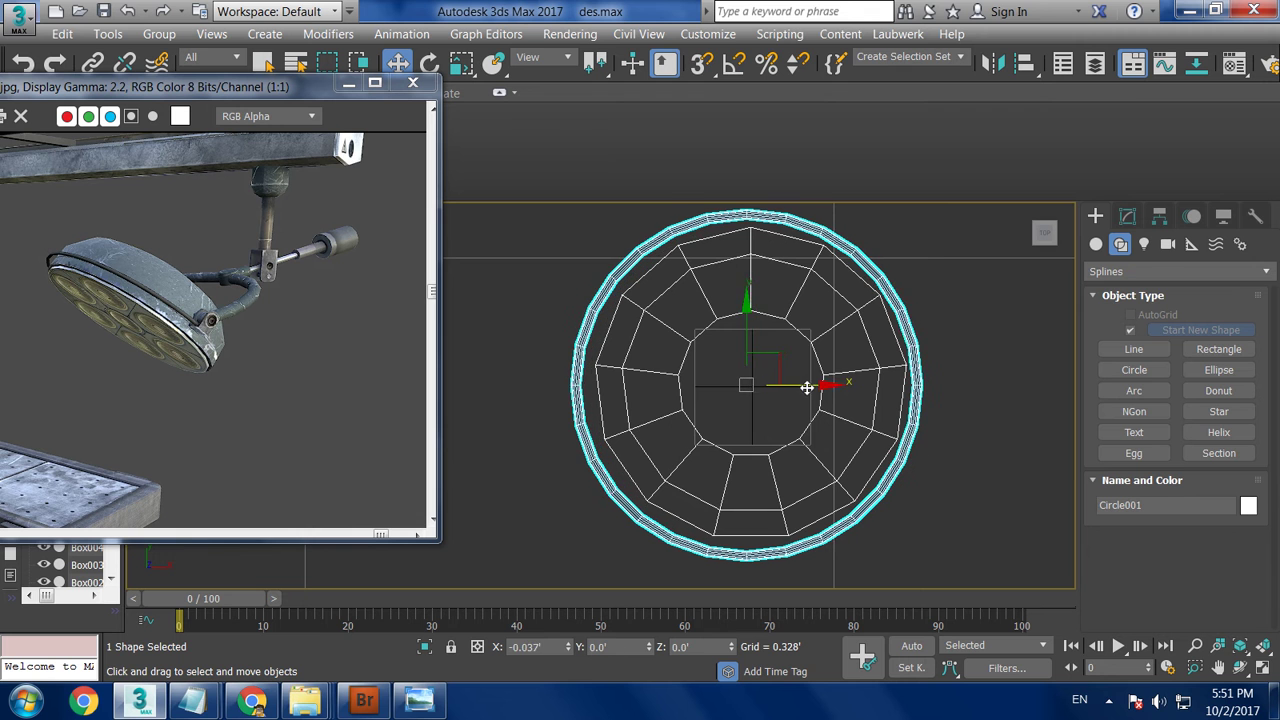
Turn on grid snapping and set the circle's rendering thickness to 0.026.
key("s")
key("alt+w")
right_click(864, 446)
key("alt+w")
left_click(1127, 216)
scroll(1105, 525, "down", 2)
scroll(1106, 525, "up", 3)
left_click_drag(1238, 597, 1250, 627)
Convert the circle to an Editable Spline in the Top view.
key("alt+w")
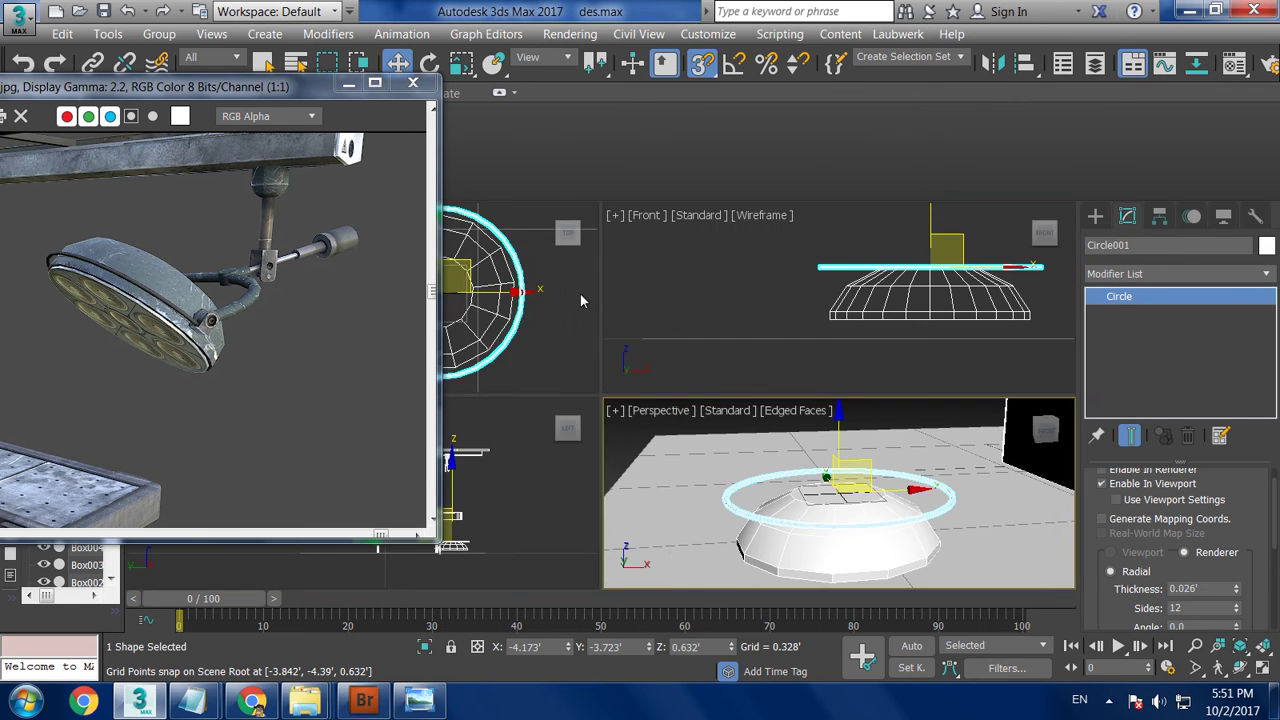
right_click(592, 297)
key("alt+w")
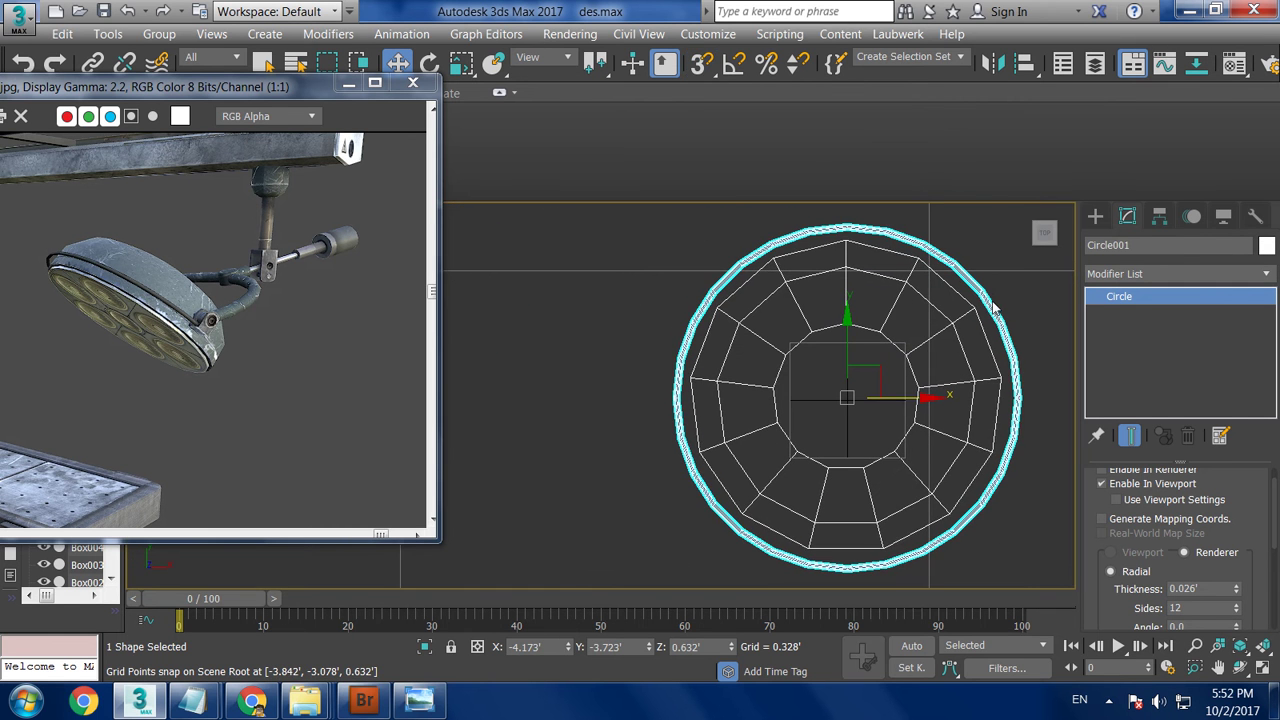
right_click(992, 300)
left_click(910, 514)
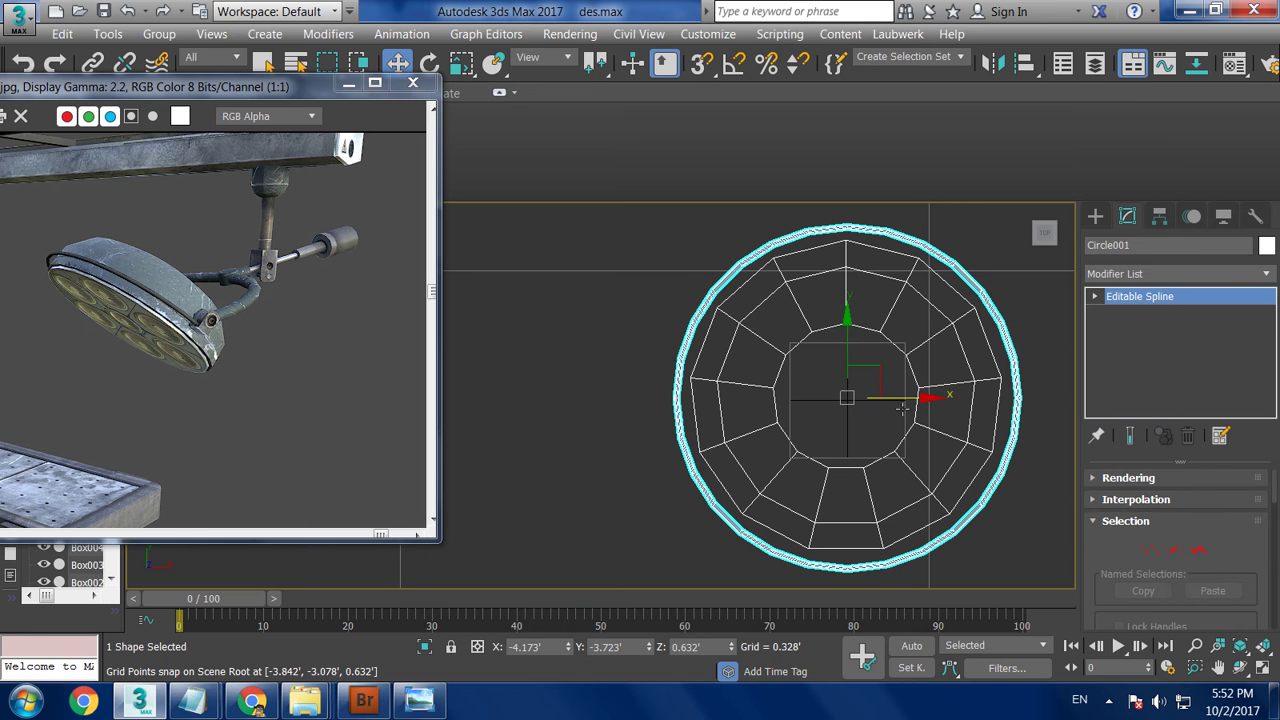
Select and delete the segments of the circle's left half.
key("1")
left_click(676, 397)
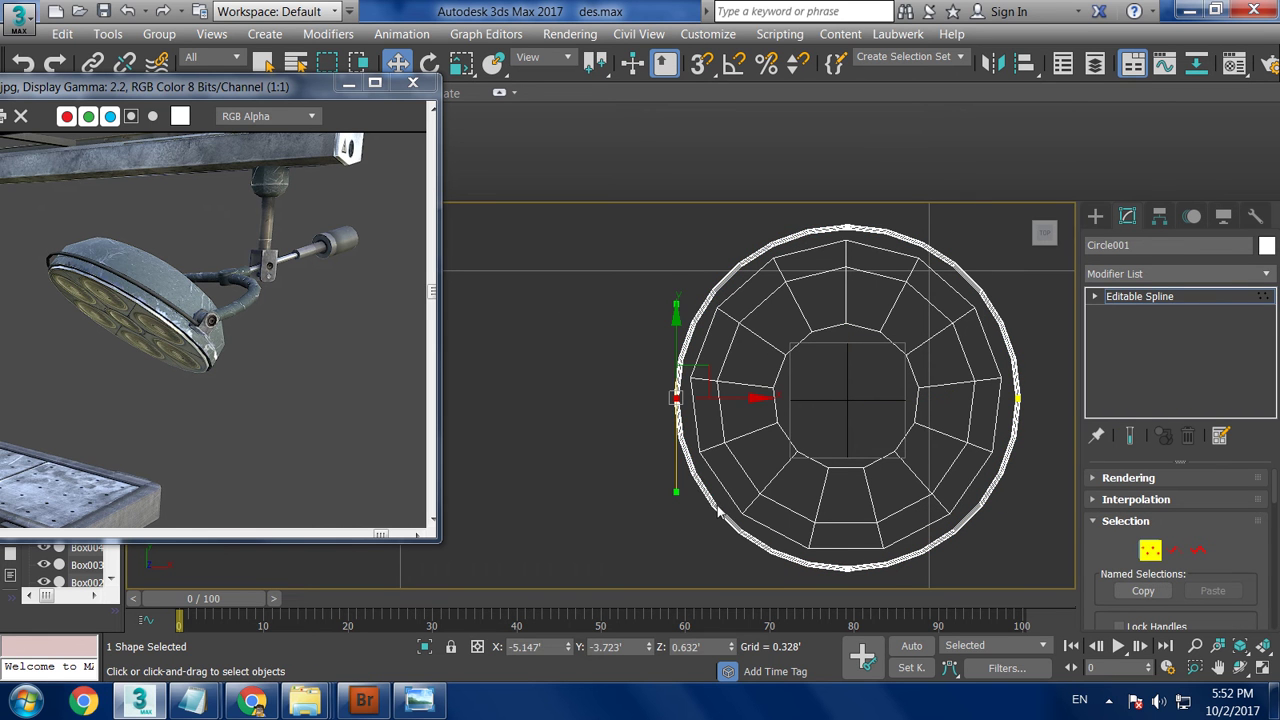
left_click(1094, 296)
left_click(1135, 330)
left_click_drag(606, 230, 760, 546)
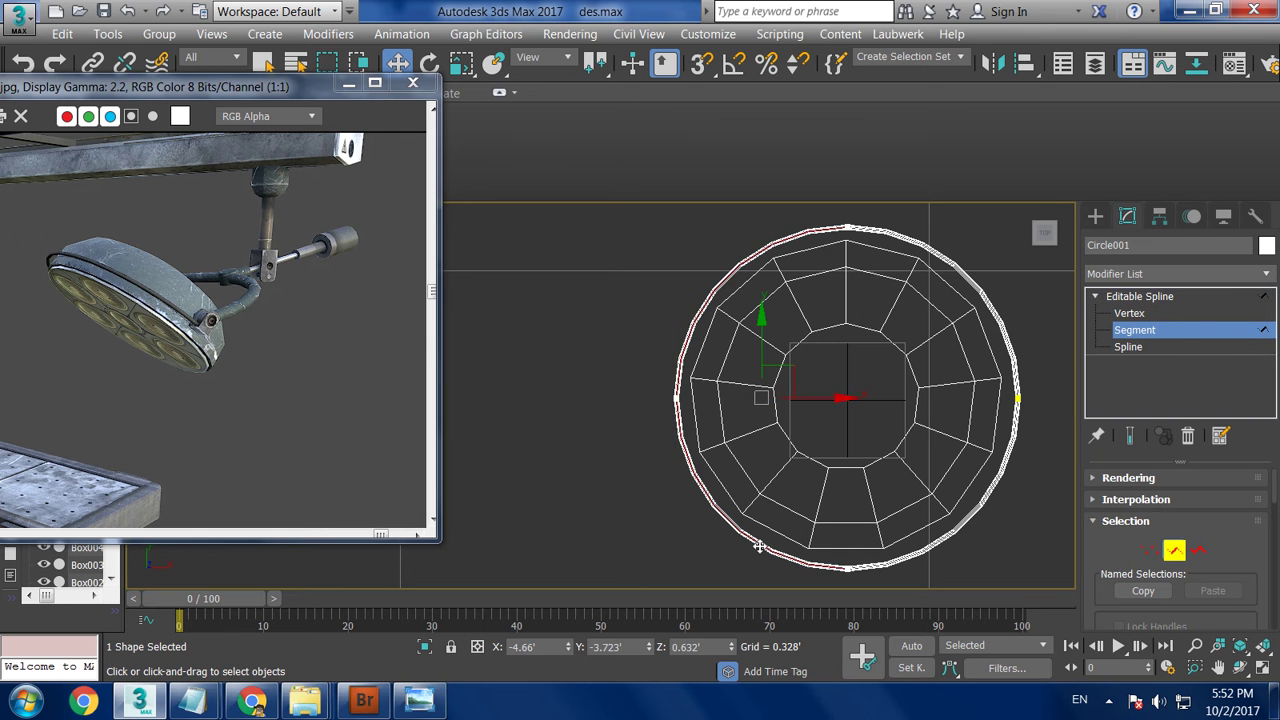
key("Delete")
Select the remaining right arc and its top and bottom end vertices.
middle_click_drag(844, 475, 826, 424)
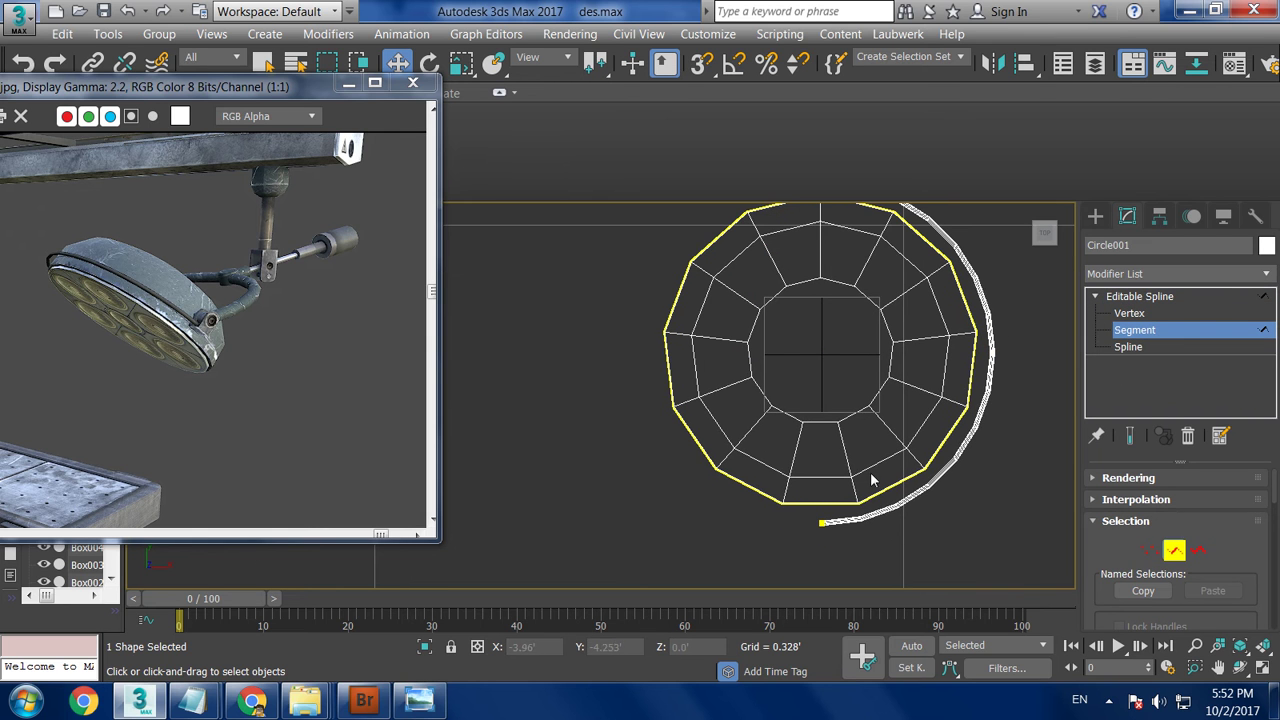
mouse_move(886, 490)
middle_mouse_down()
mouse_move(951, 409)
mouse_move(797, 300)
middle_mouse_up()
left_click_drag(812, 292, 826, 258)
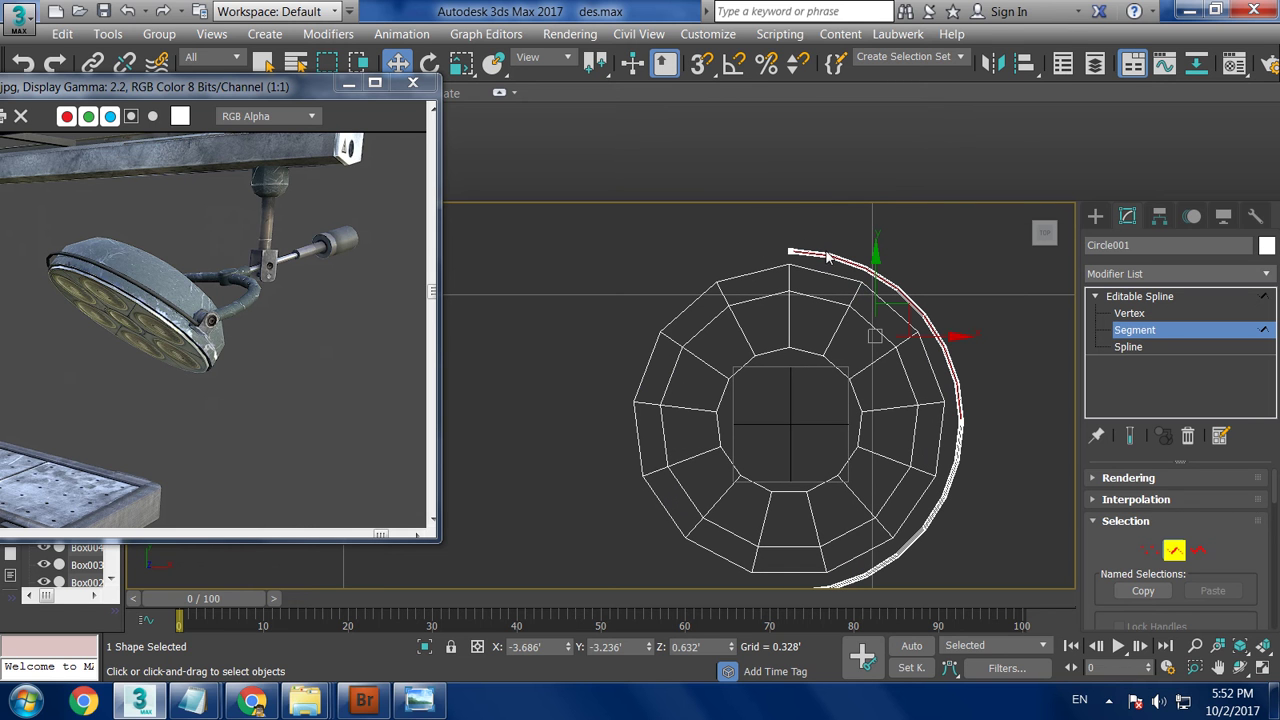
left_click(1130, 313)
left_click_drag(762, 292, 795, 211)
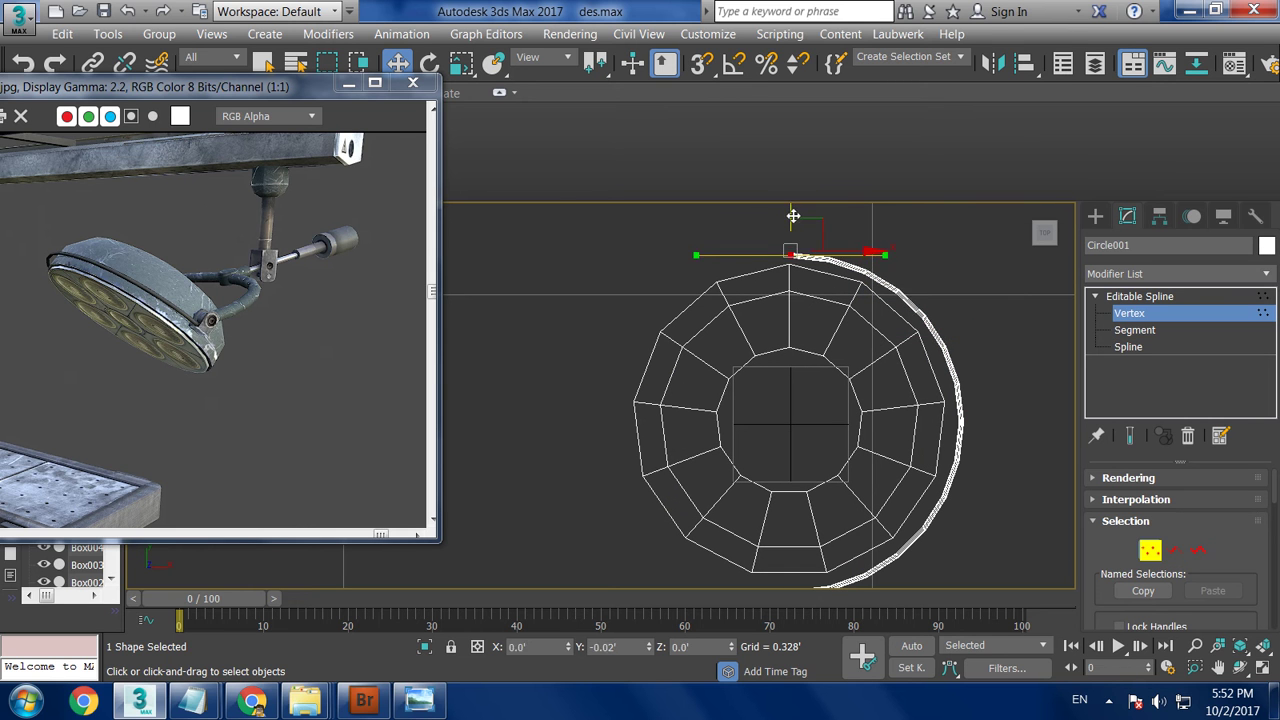
middle_click_drag(848, 346, 844, 261)
left_click_drag(749, 540, 797, 468)
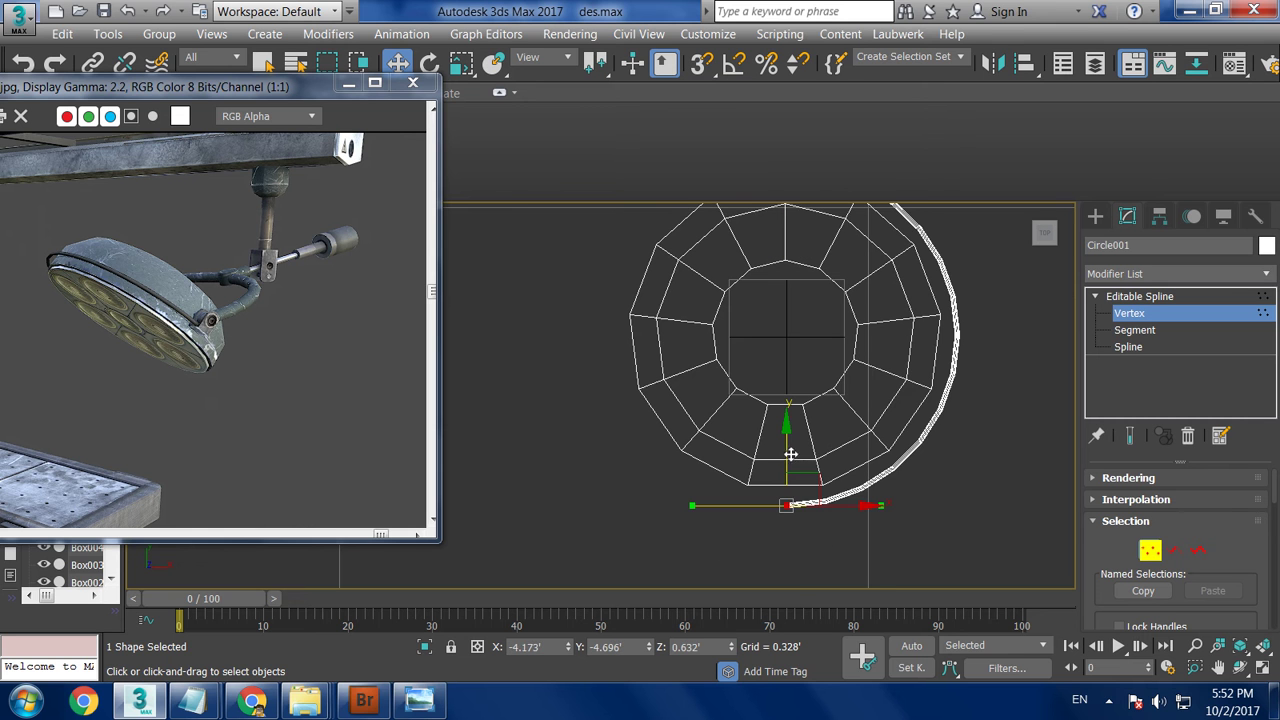
Move the whole arc down to the dome's rim and recentre the Top view.
key("alt+w")
key("alt+w")
left_click(1174, 298)
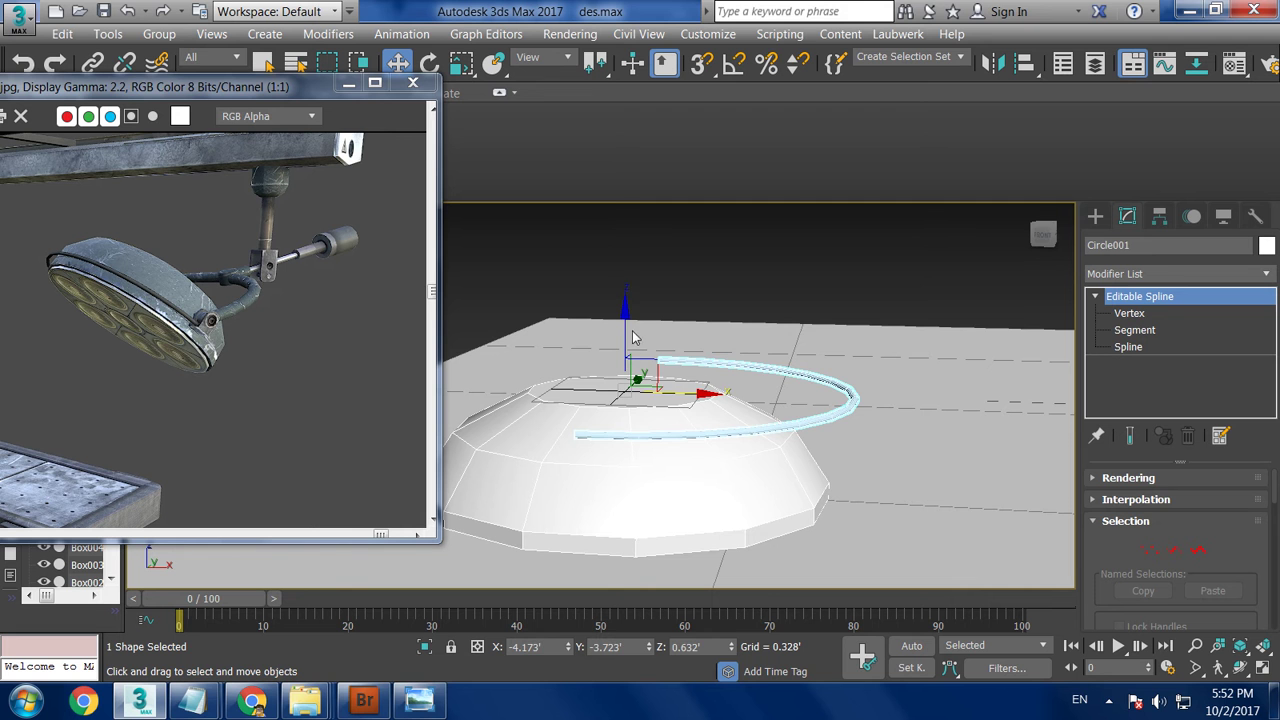
left_click_drag(631, 339, 741, 469)
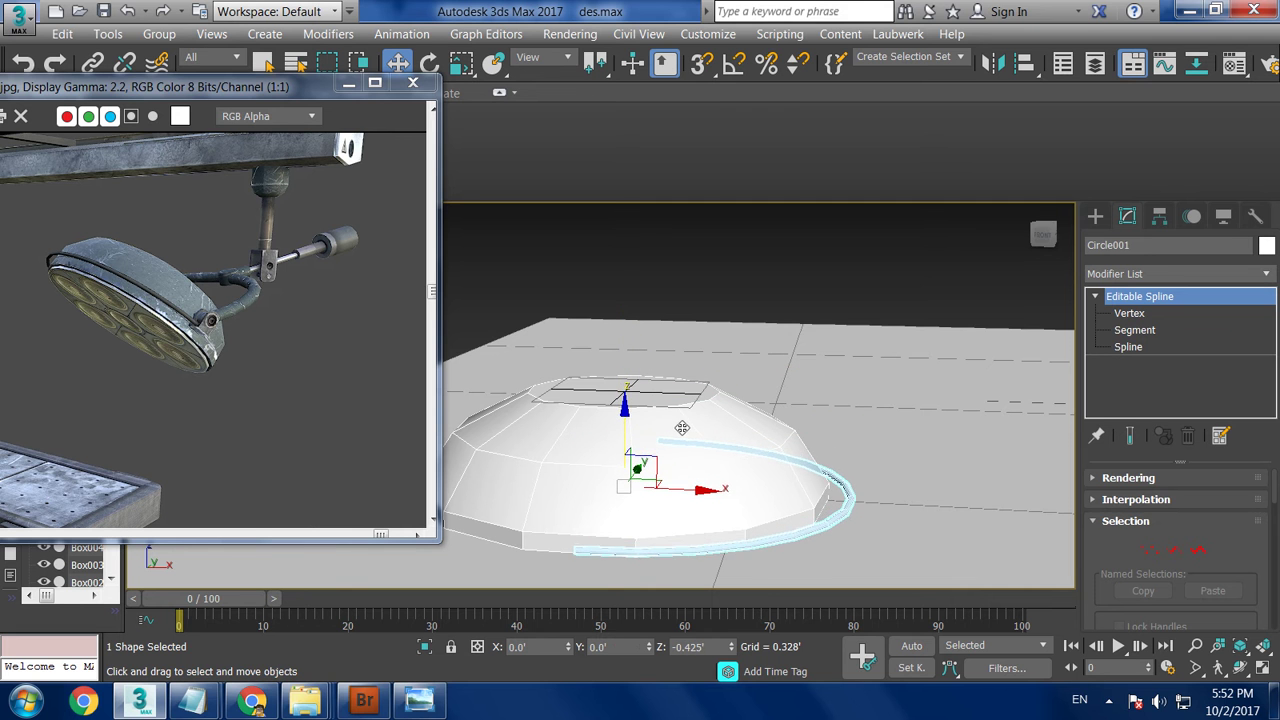
middle_click_drag(741, 469, 780, 543, "alt")
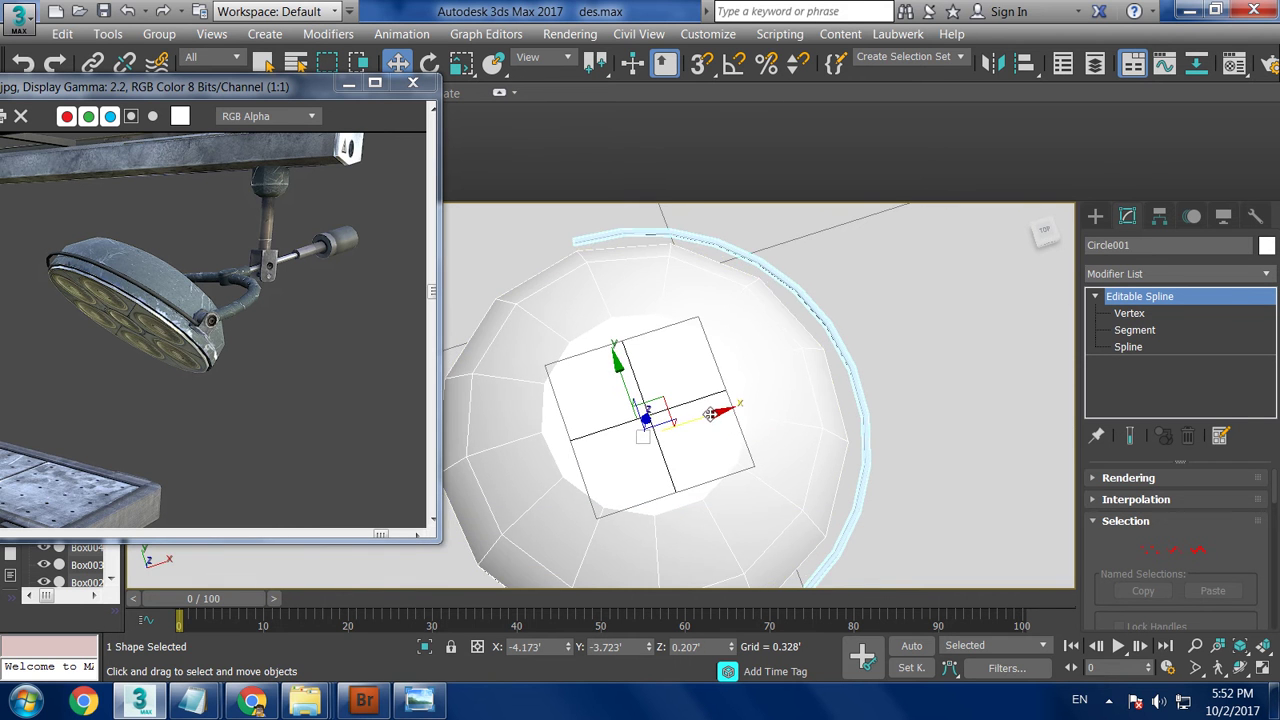
middle_click_drag(751, 409, 736, 290, "alt")
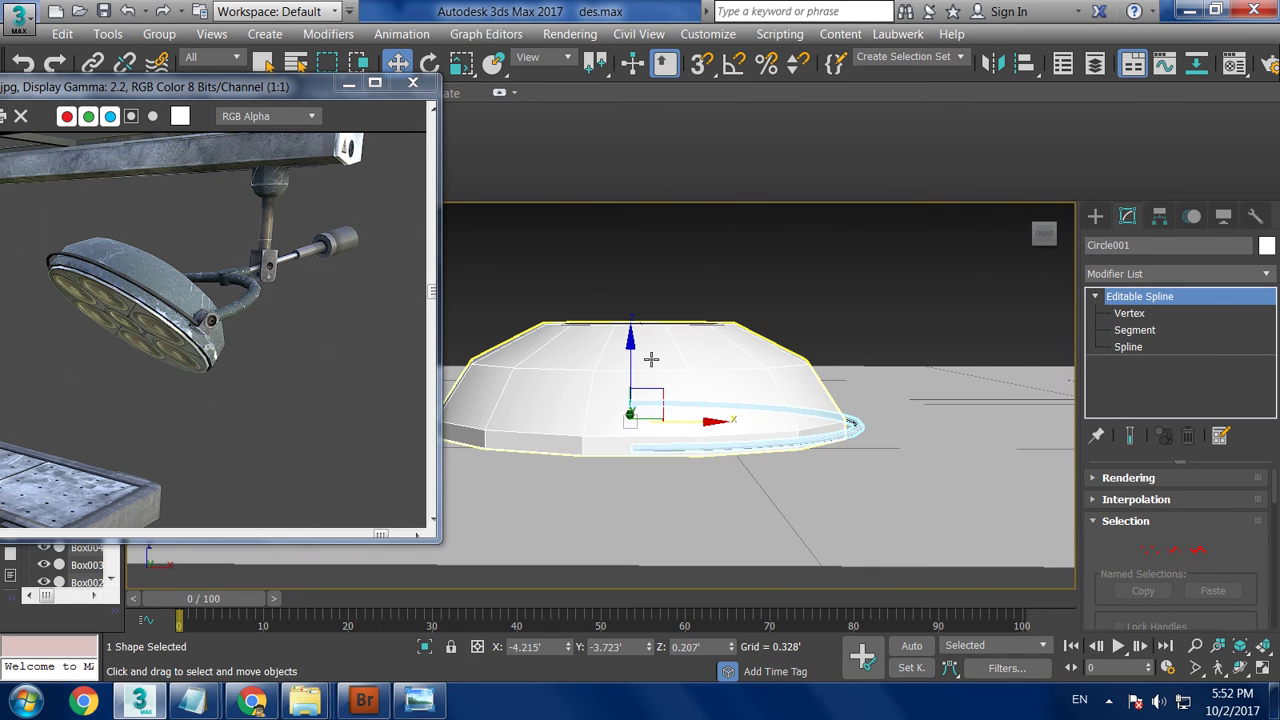
key("alt+w")
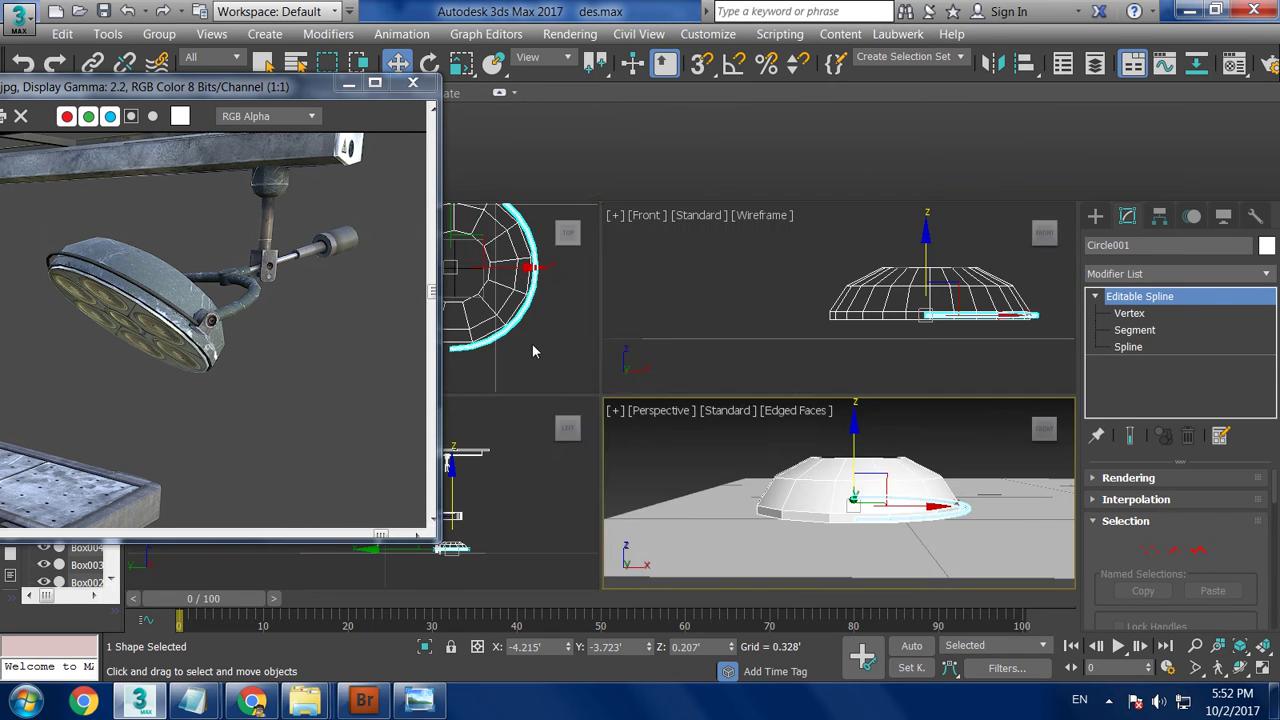
key("alt+w")
middle_click_drag(816, 354, 665, 363)
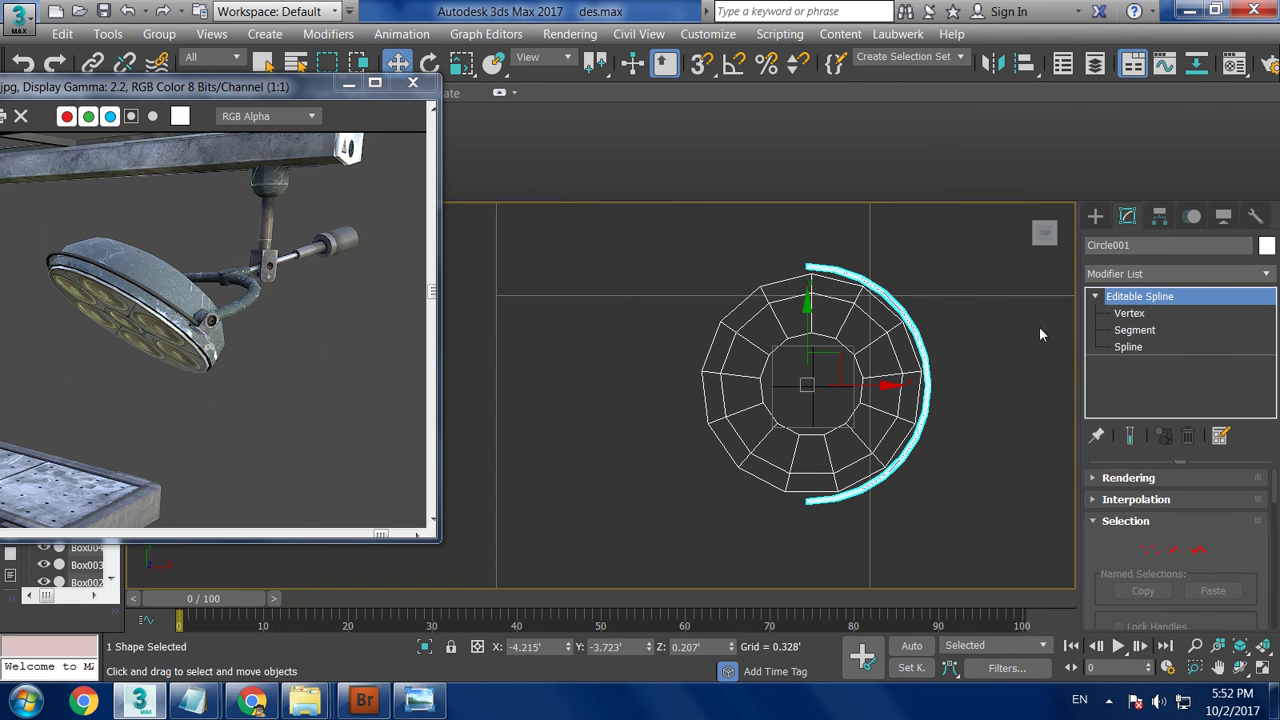
Mirror the half arc as a Copy, creating Circle002 on the opposite side.
left_click(1095, 216)
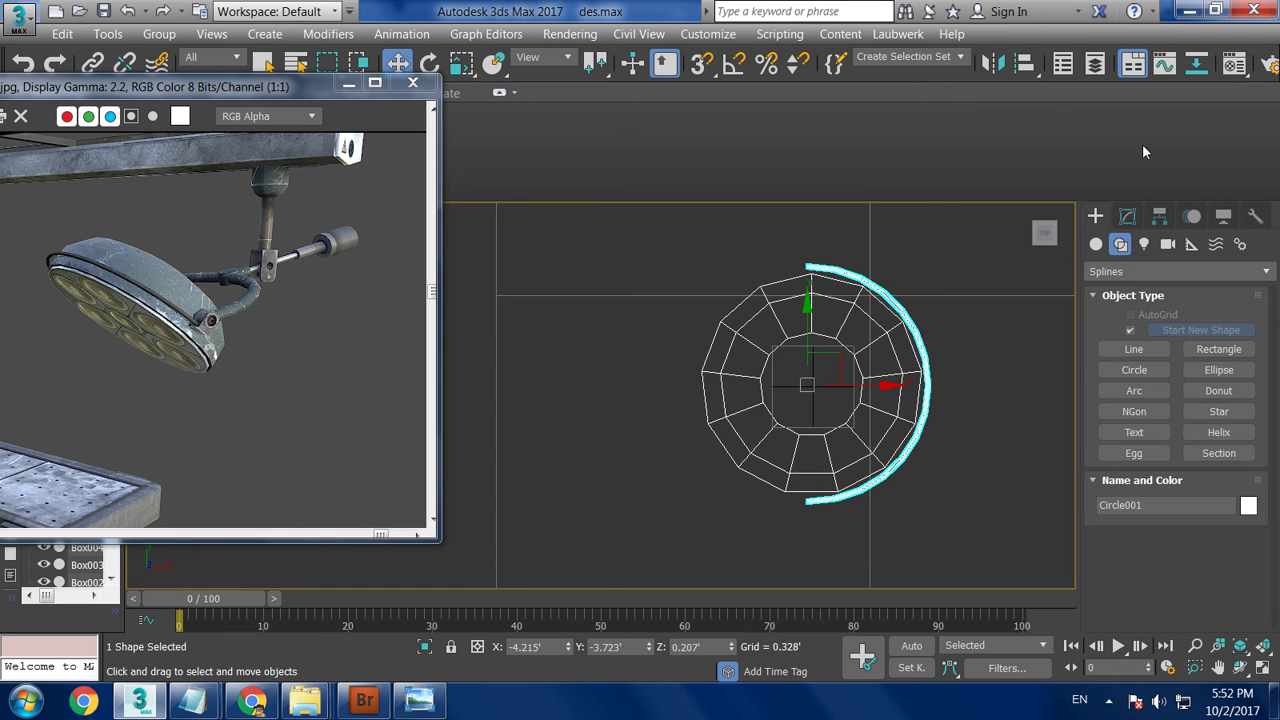
left_click(992, 63)
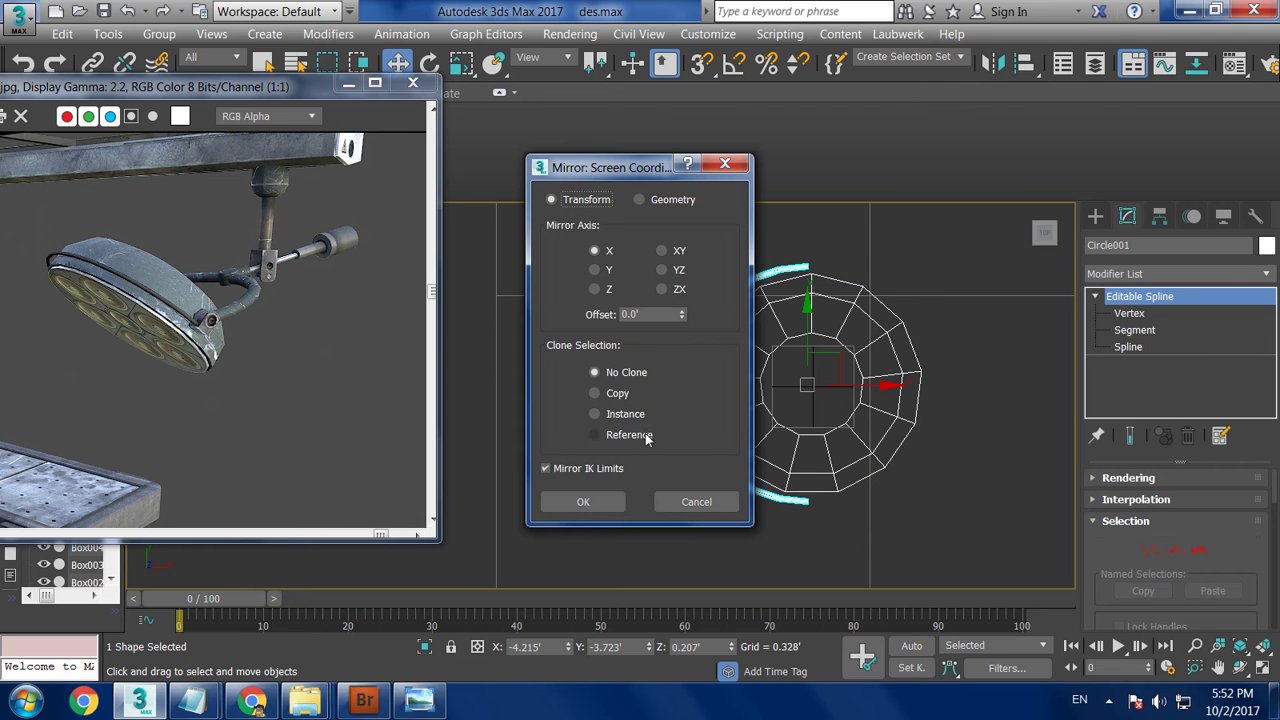
left_click(618, 393)
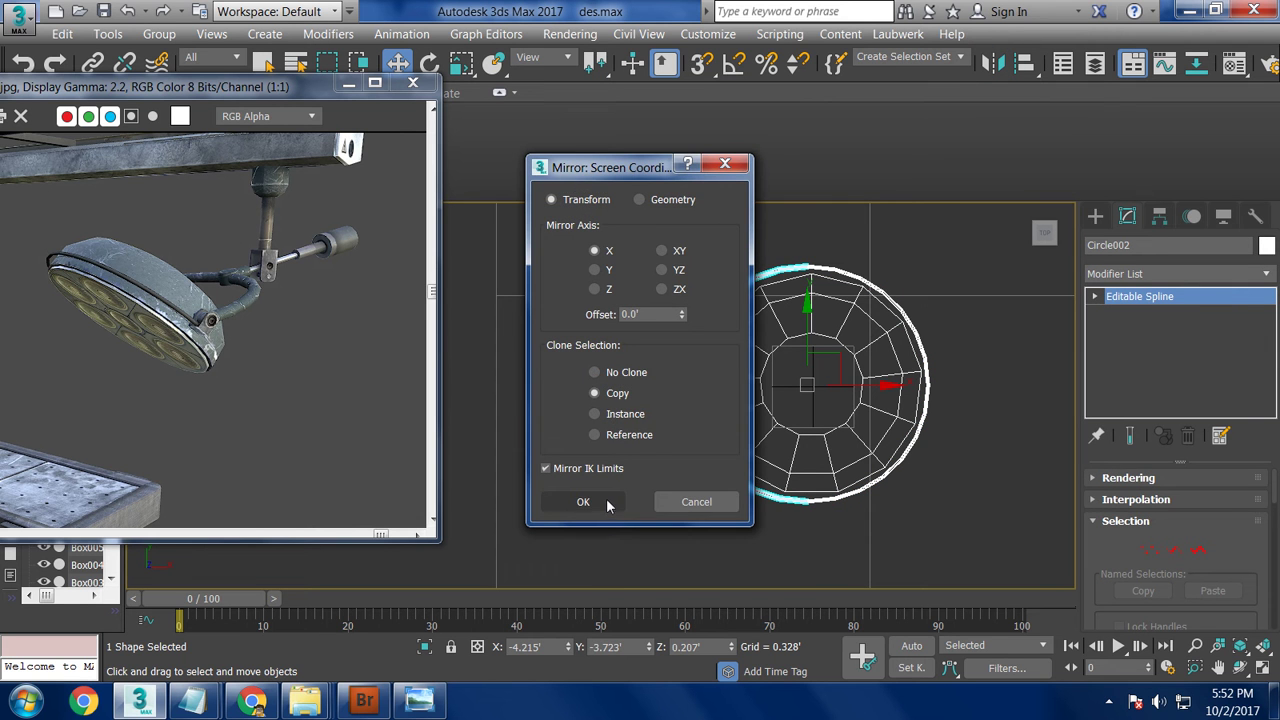
left_click(583, 502)
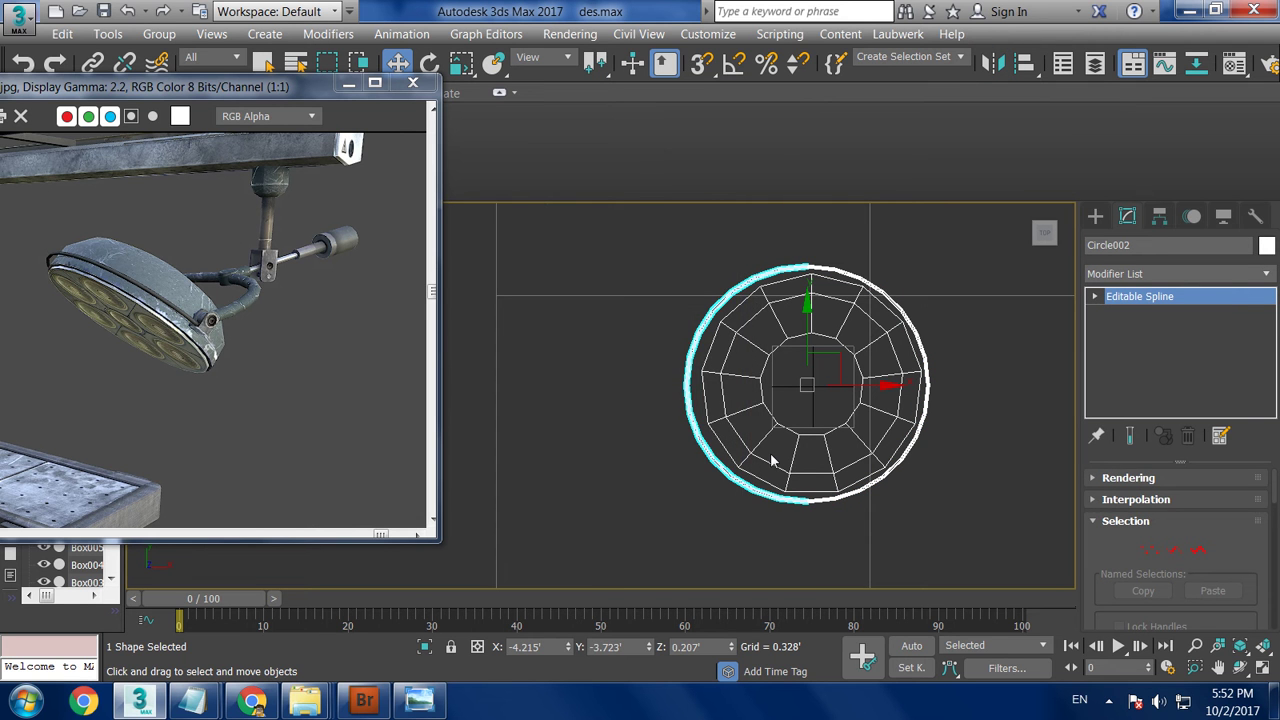
key("alt+w")
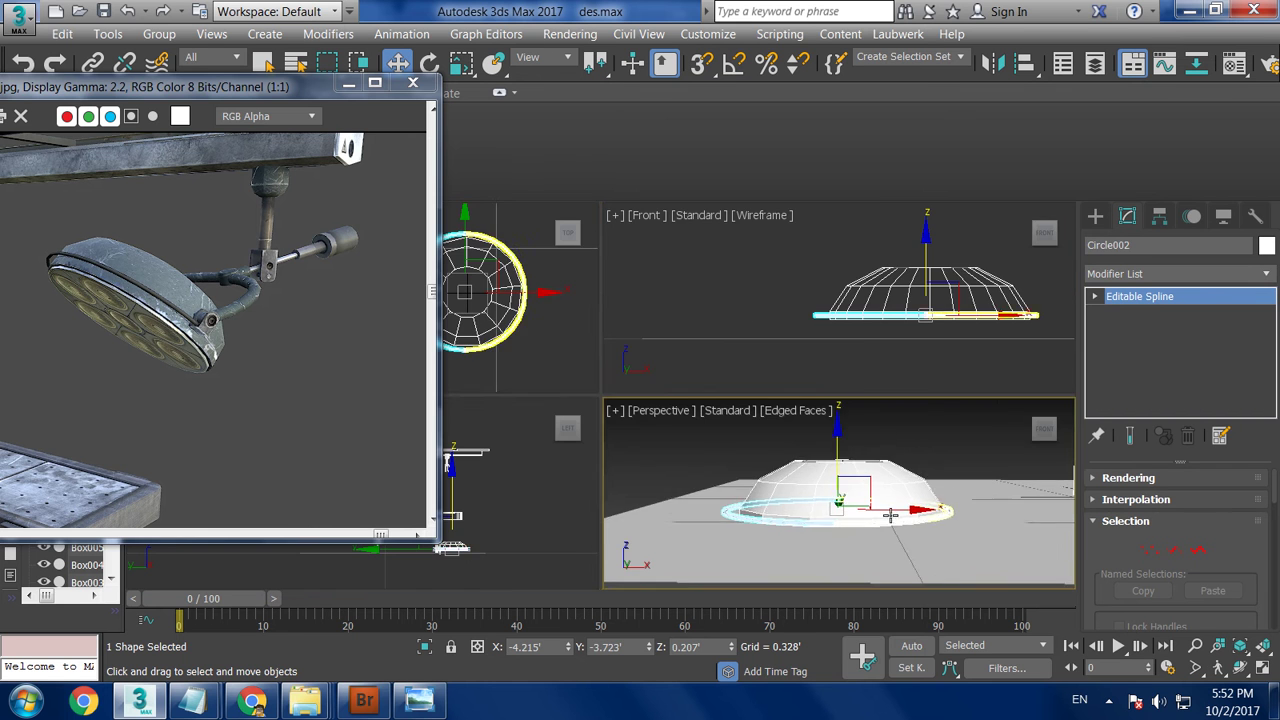
key("alt+w")
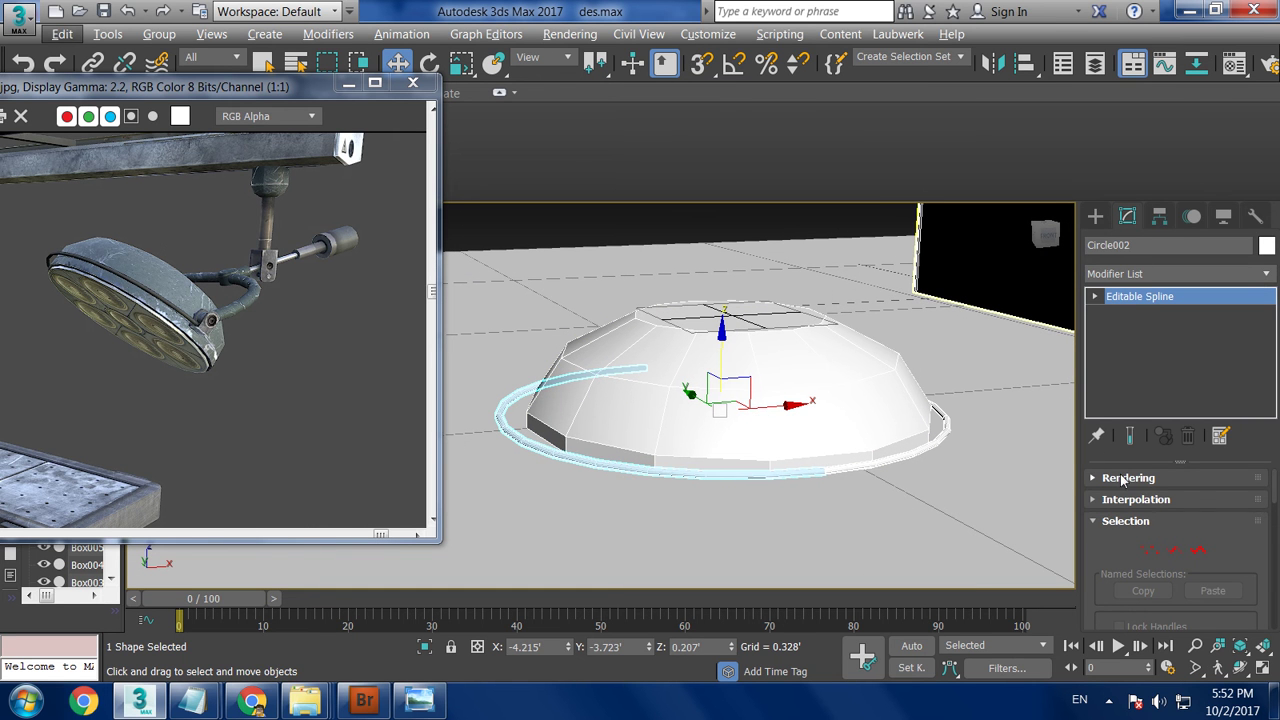
Raise Circle002's radial rendering thickness to 0.08' and lift it slightly.
left_click(1120, 477)
left_click_drag(1238, 526, 1216, 388)
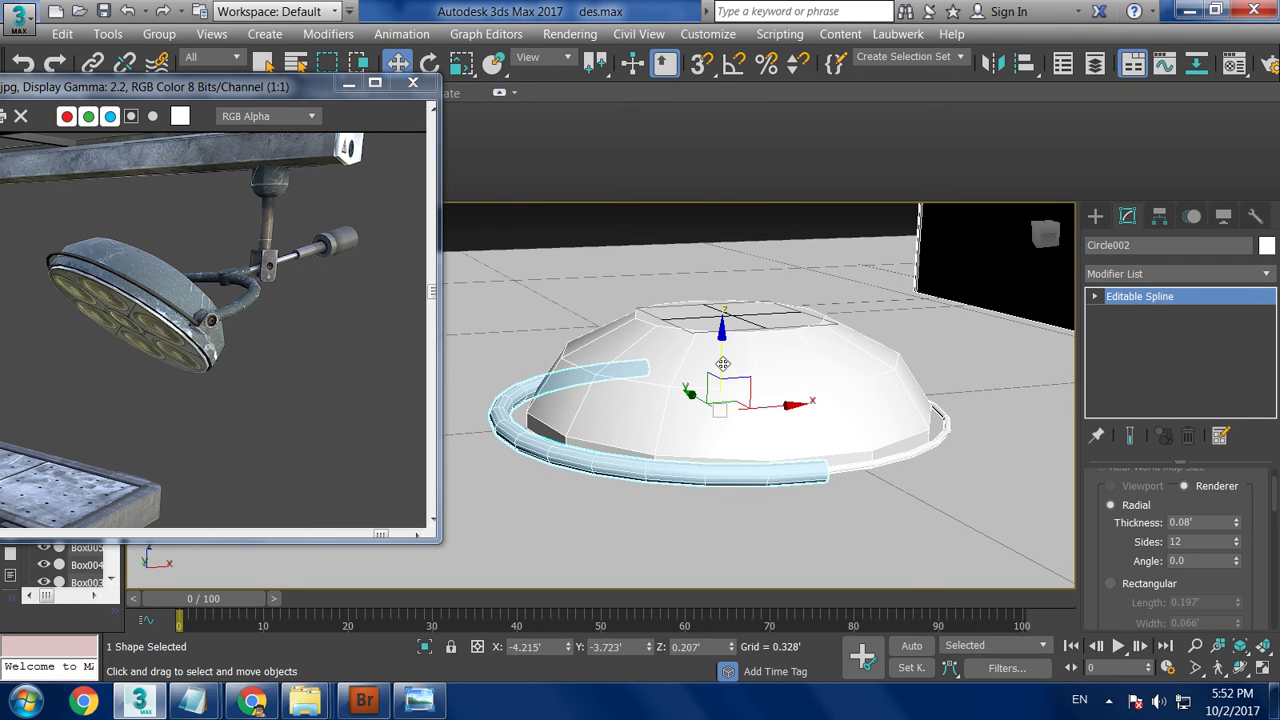
mouse_move(725, 369)
left_mouse_down()
mouse_move(725, 344)
mouse_move(690, 331)
left_mouse_up()
Rotate the arc, undo the rotation, and orbit to inspect it over the dome.
key("e")
key("w")
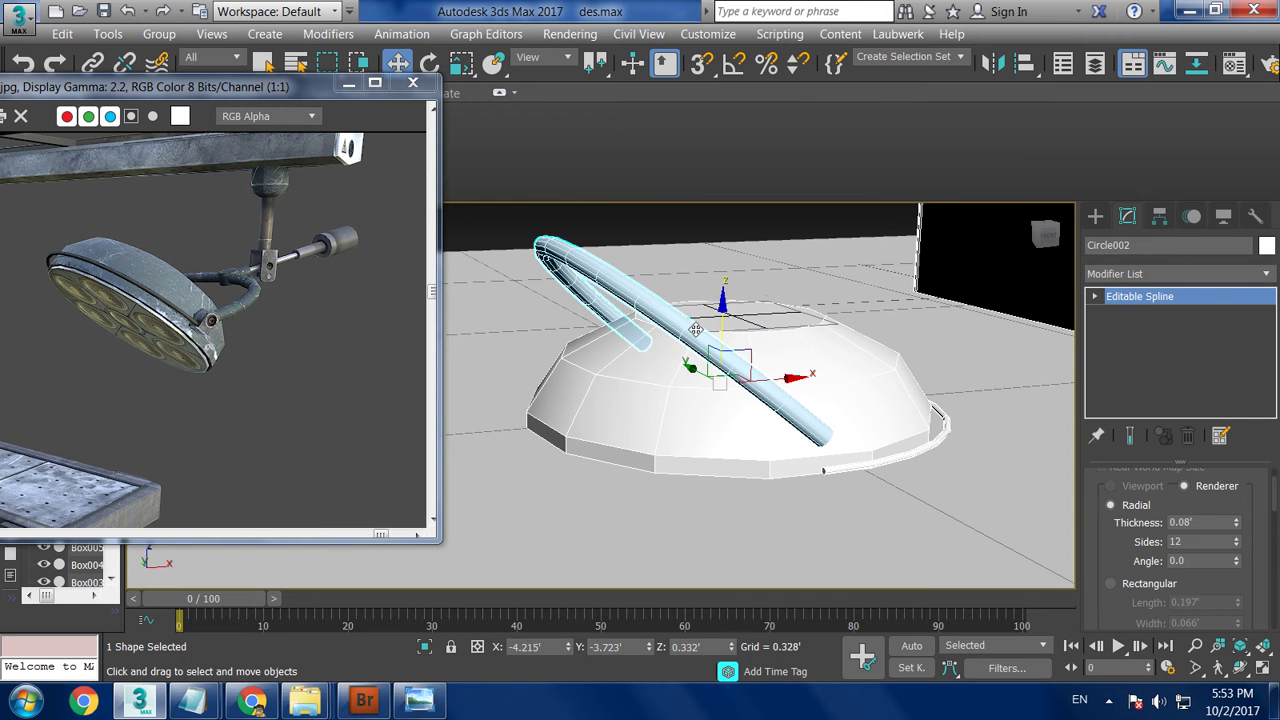
key("ctrl+z")
scroll(847, 349, "down", 5)
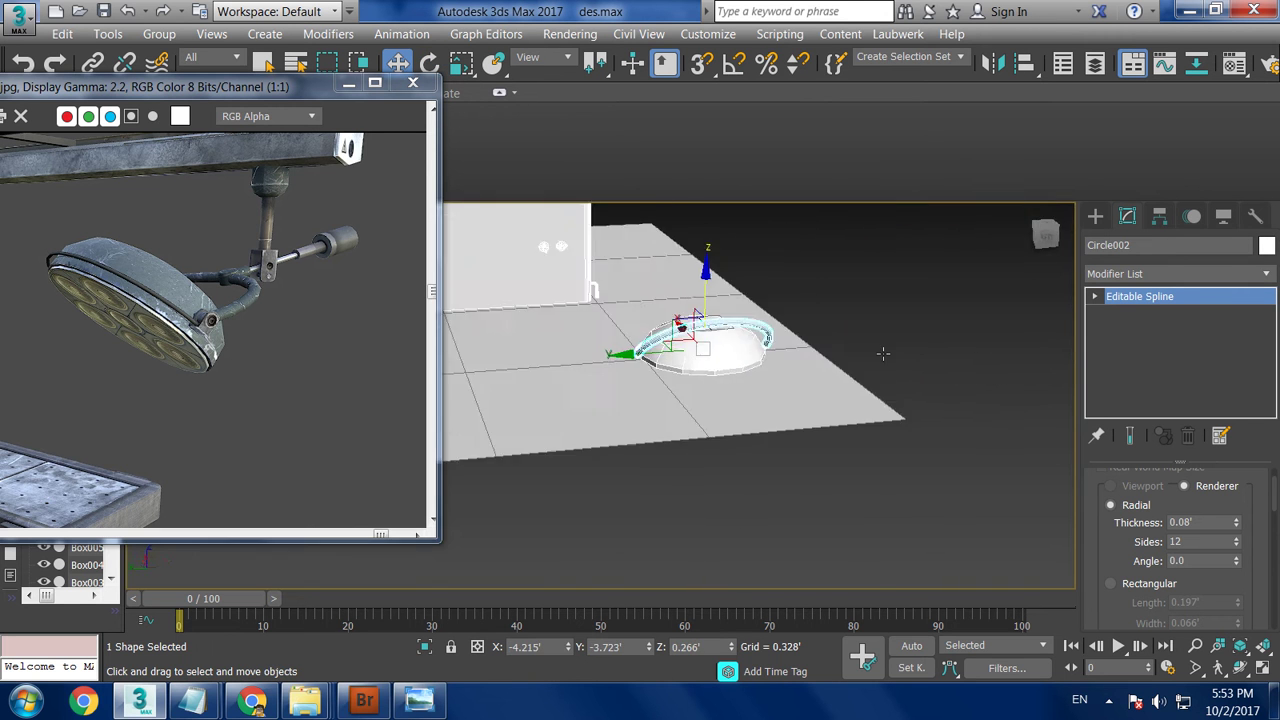
middle_click_drag(847, 349, 810, 397, "alt")
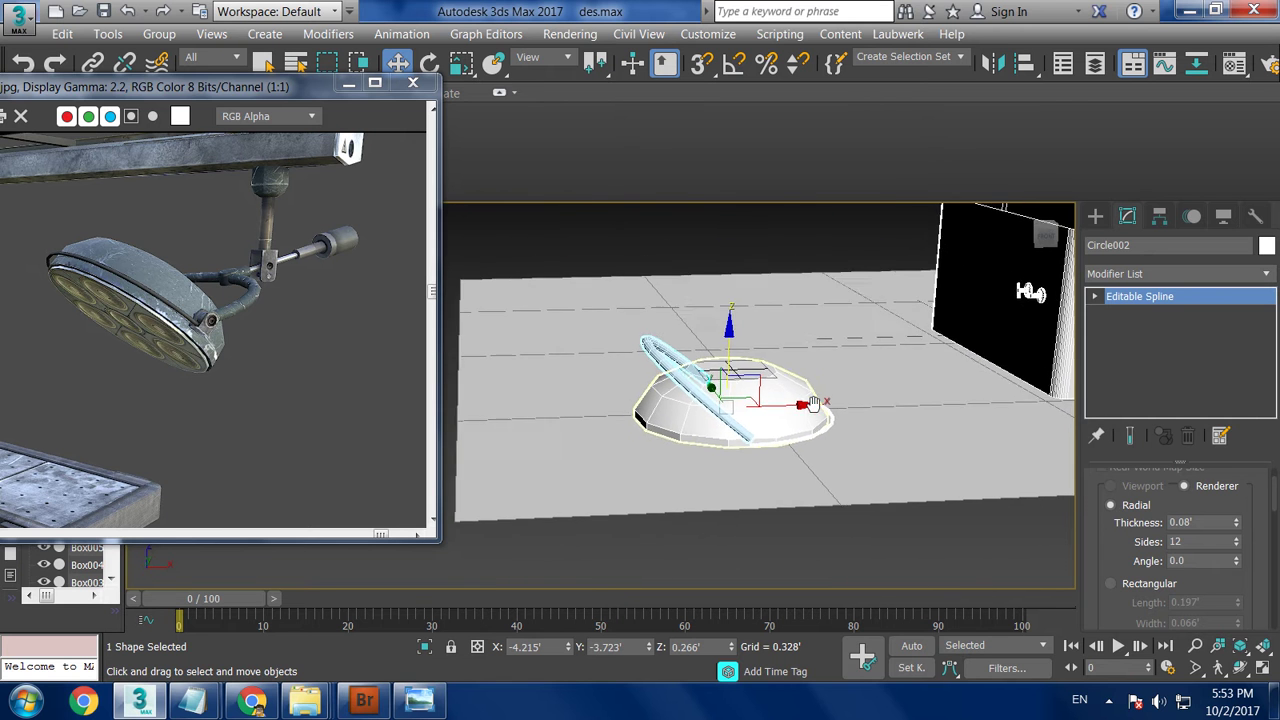
middle_click_drag(810, 397, 822, 403, "alt")
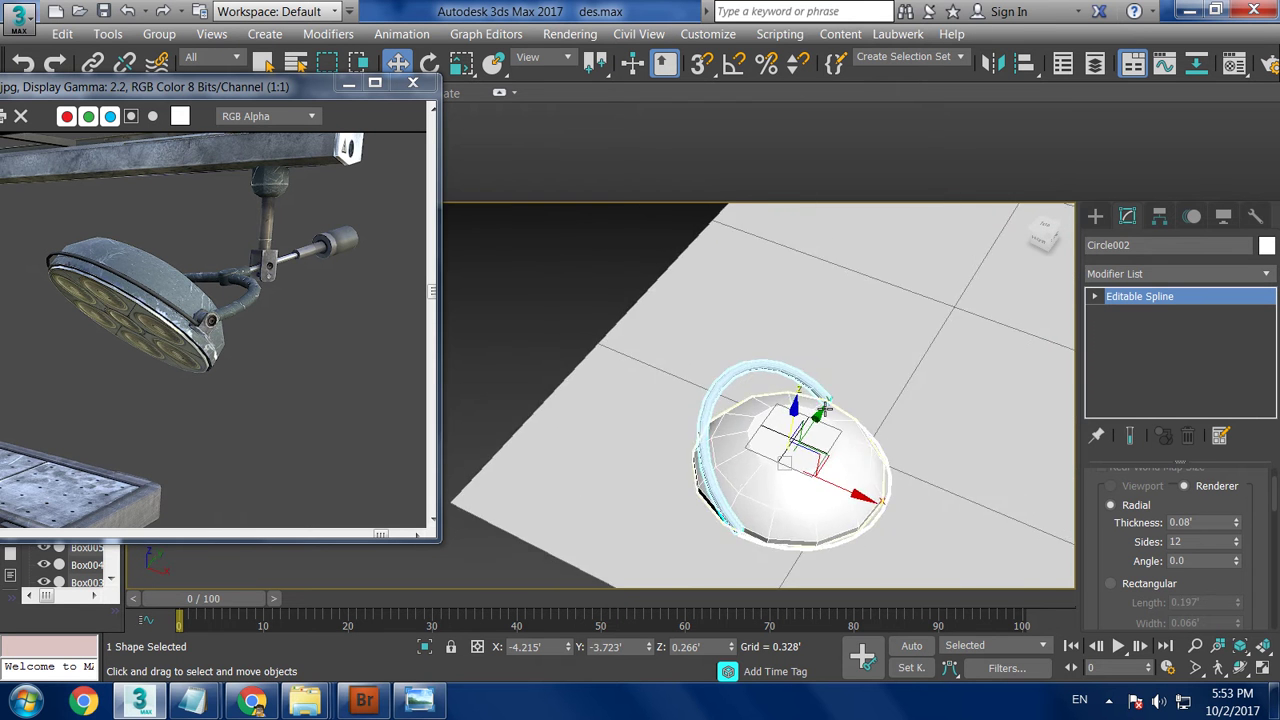
scroll(737, 380, "up", 5)
scroll(837, 380, "up", 5)
Convert Circle002 to an Editable Poly and start adding edge loops to the tube.
right_click(779, 259)
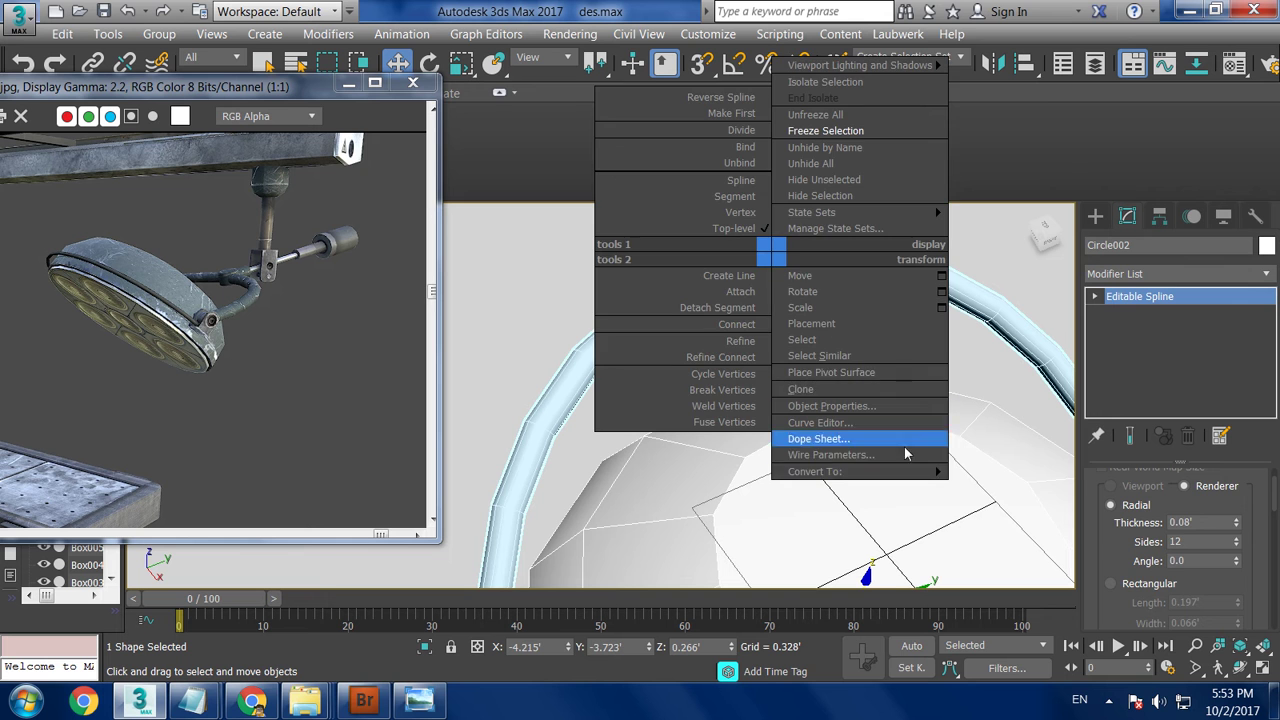
left_click(985, 503)
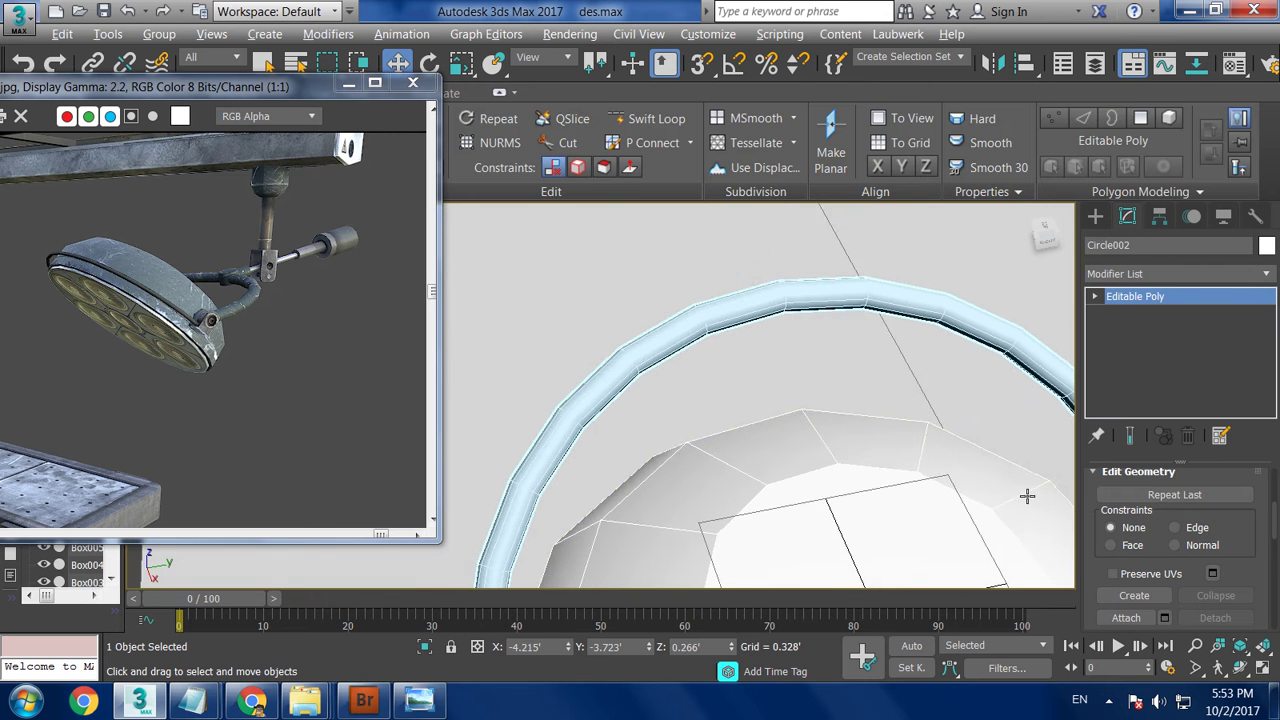
middle_click_drag(1037, 496, 908, 449, "alt")
left_click(655, 118)
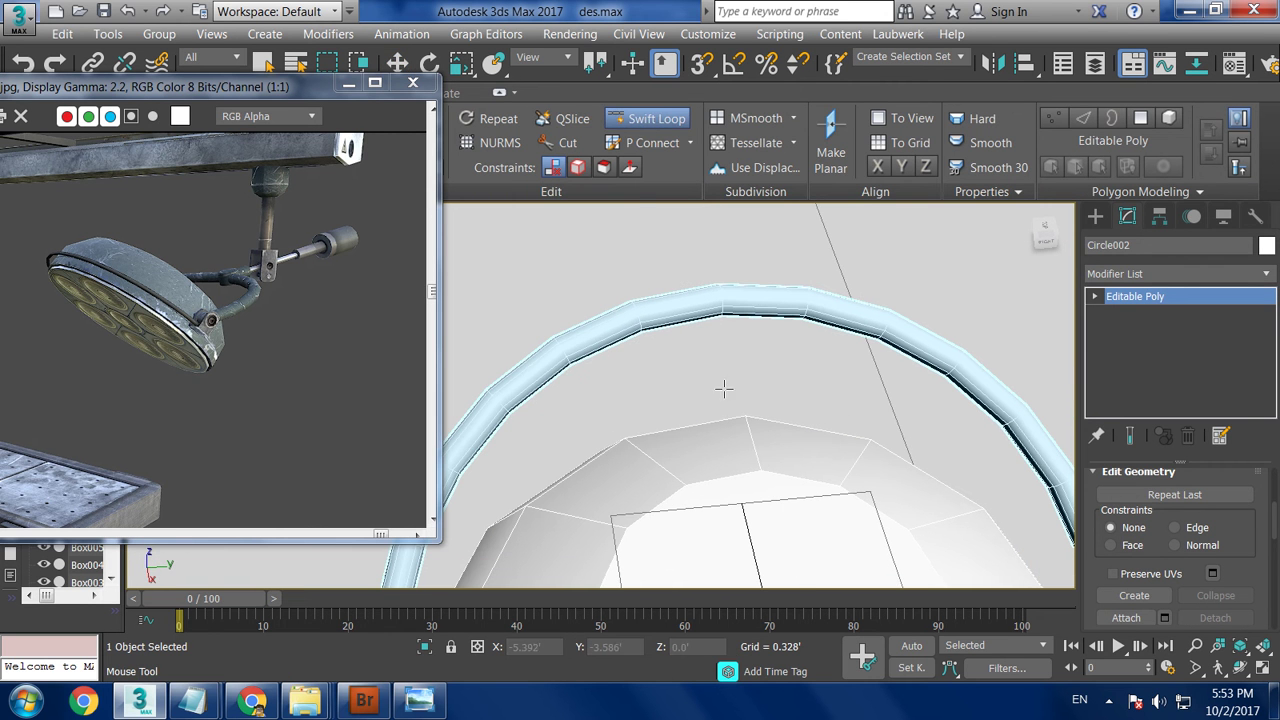
key("w")
In Polygon mode, select a band of faces along the top of the ring tube.
mouse_move(714, 303)
middle_mouse_down("alt")
mouse_move(706, 366)
mouse_move(611, 420)
mouse_move(684, 398)
mouse_move(716, 334)
middle_mouse_up("alt")
key("4")
left_click_drag(729, 284, 771, 356)
mouse_move(771, 356)
middle_mouse_down("alt")
mouse_move(884, 360)
mouse_move(923, 443)
mouse_move(700, 430)
middle_mouse_up("alt")
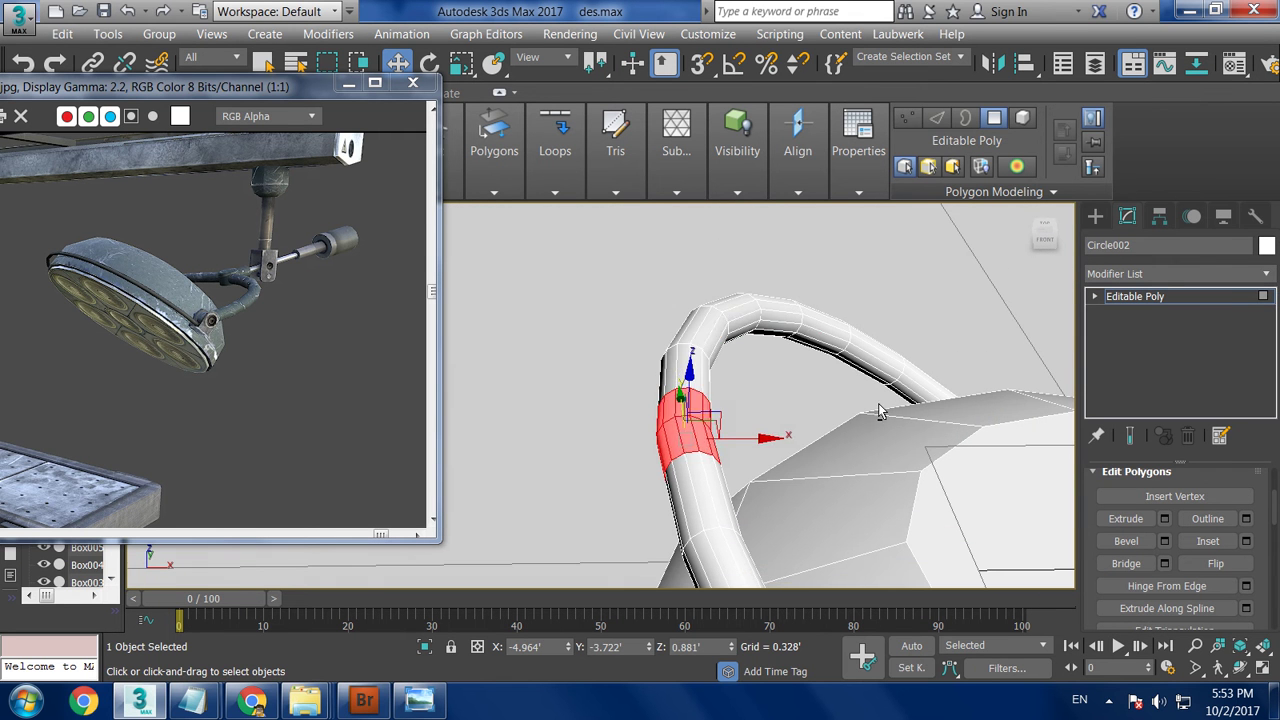
left_click(677, 407)
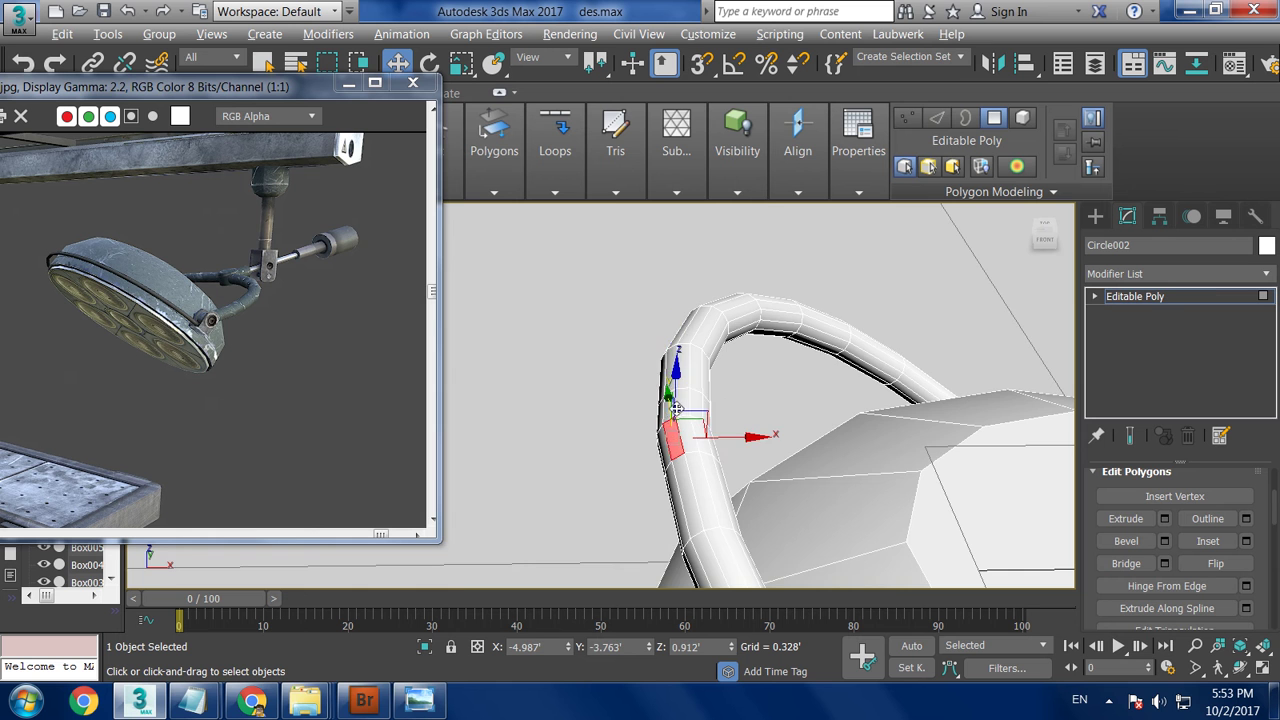
middle_click_drag(672, 428, 730, 412, "alt")
left_click(662, 440, "ctrl")
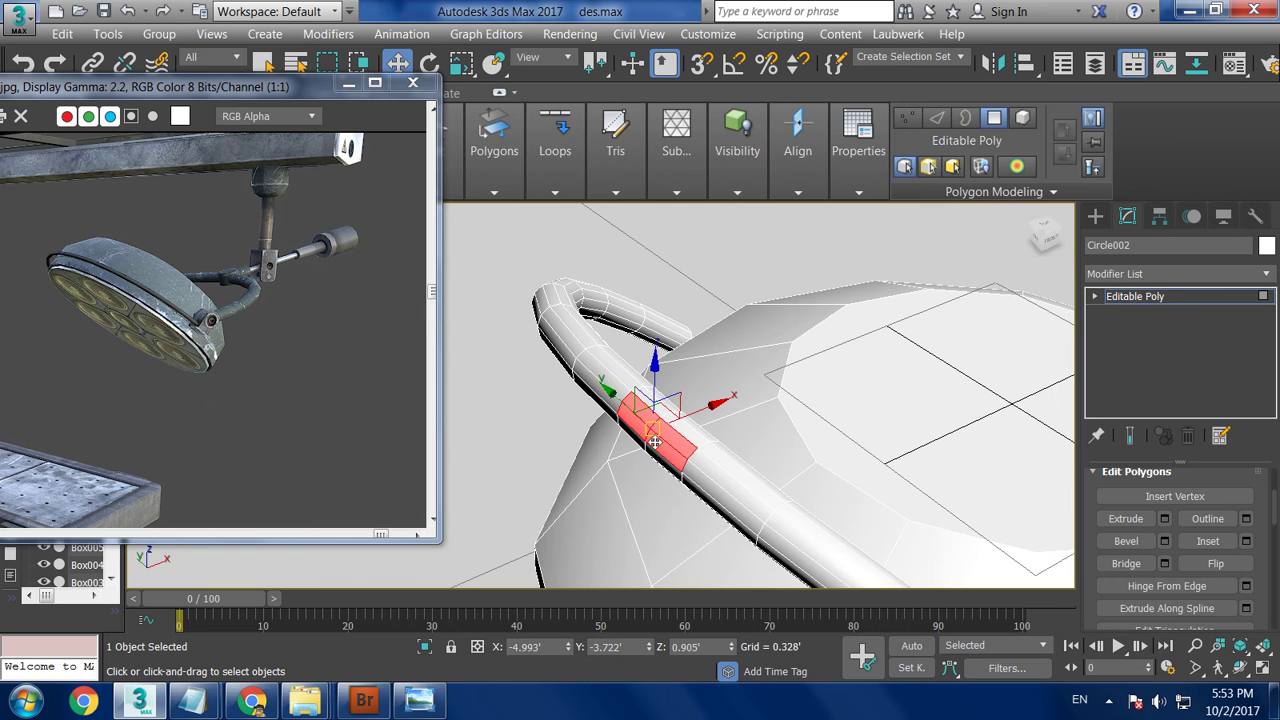
mouse_move(834, 474)
middle_mouse_down("alt")
mouse_move(843, 447)
mouse_move(689, 454)
mouse_move(820, 430)
middle_mouse_up("alt")
Extrude the selected tube faces as a short stub and raise the new face slightly.
left_click(1163, 519)
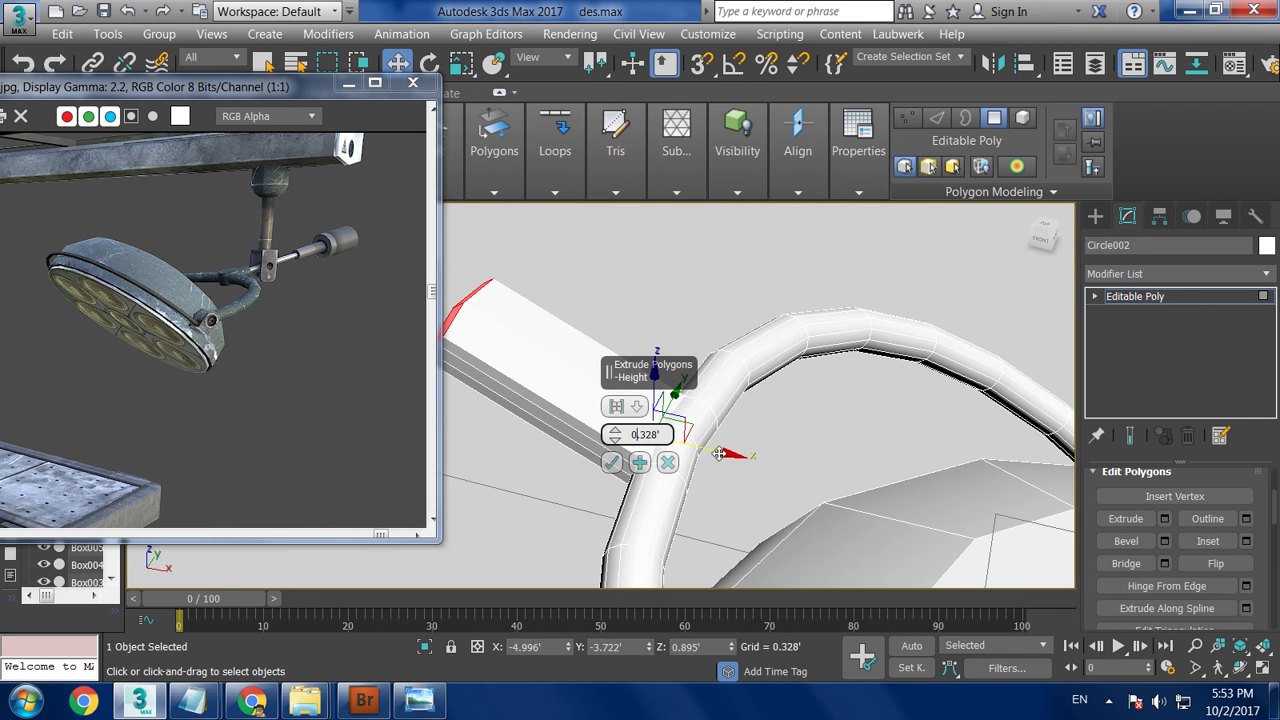
left_click_drag(617, 443, 628, 490)
left_click(611, 462)
middle_click_drag(650, 428, 600, 358, "alt")
mouse_move(583, 338)
left_mouse_down()
mouse_move(597, 322)
mouse_move(650, 390)
left_mouse_up()
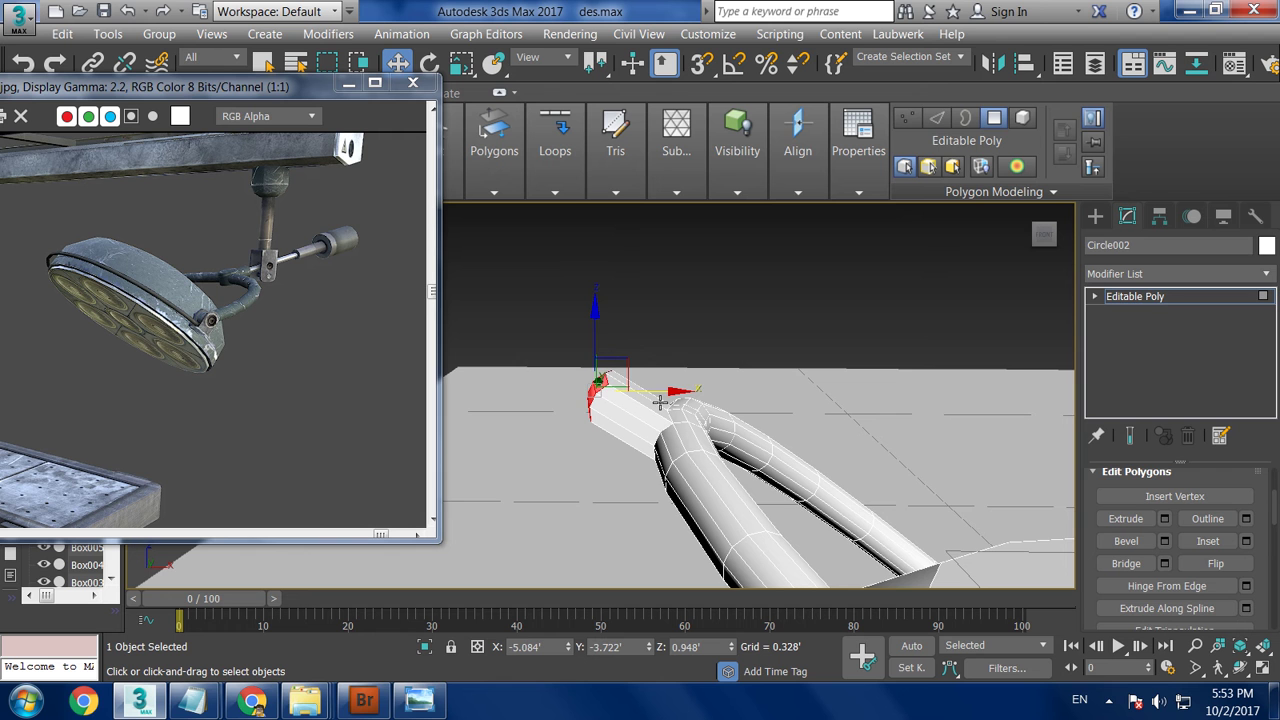
mouse_move(763, 505)
middle_mouse_down("alt")
mouse_move(726, 491)
mouse_move(823, 471)
mouse_move(770, 480)
middle_mouse_up("alt")
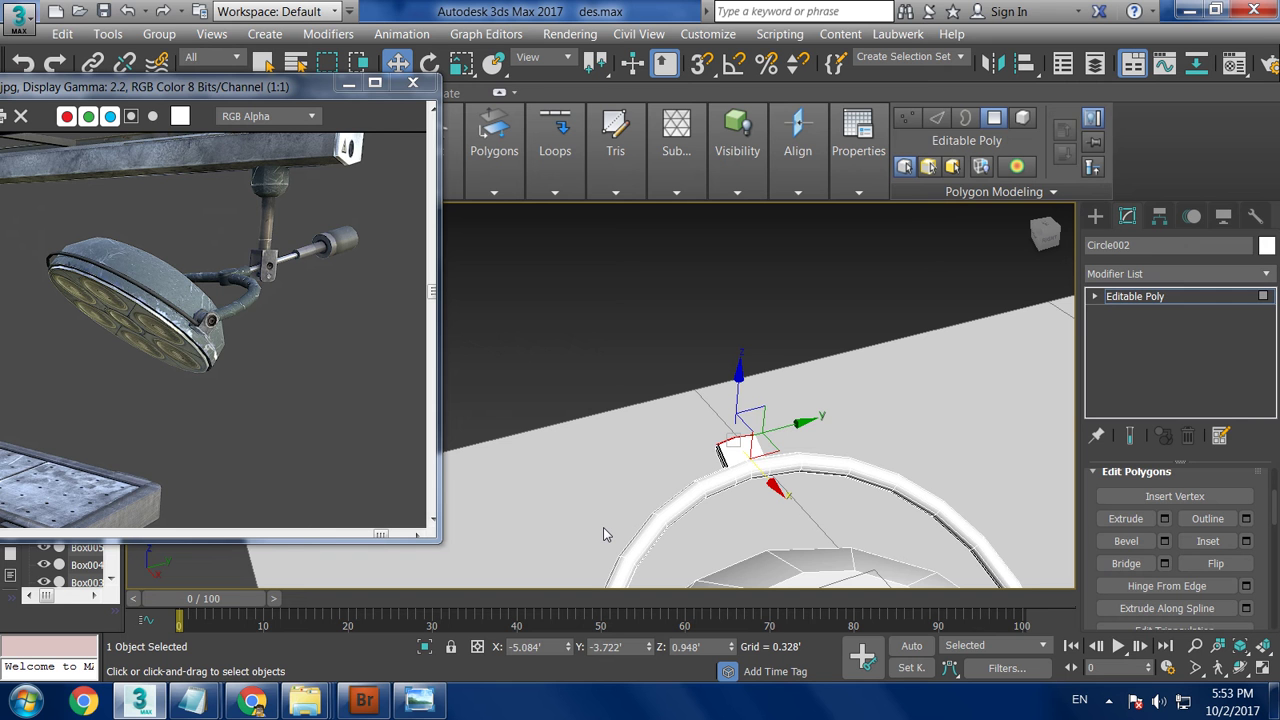
middle_click_drag(603, 527, 710, 516, "alt")
scroll(710, 521, "up", 2)
scroll(708, 522, "up", 2)
scroll(713, 524, "up", 2)
Return to object level, drop the edge-loop insertion, and restore the single Perspective view.
left_click(1164, 298)
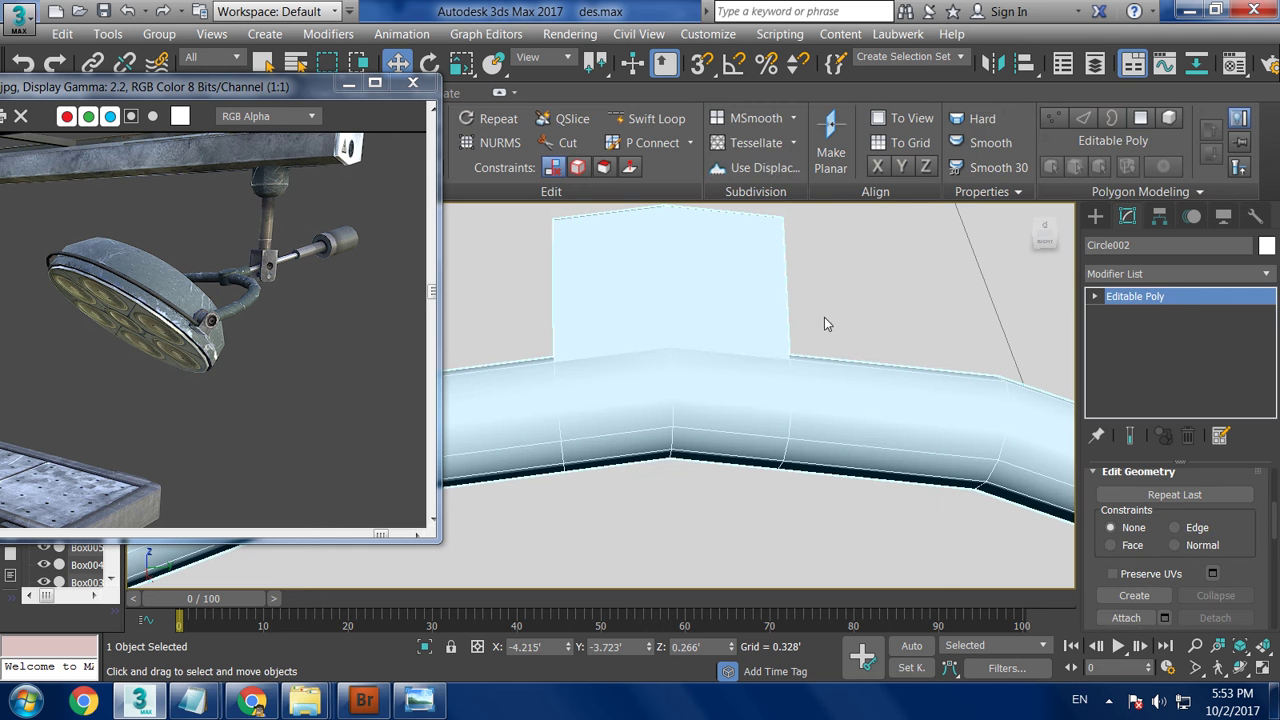
left_click(658, 119)
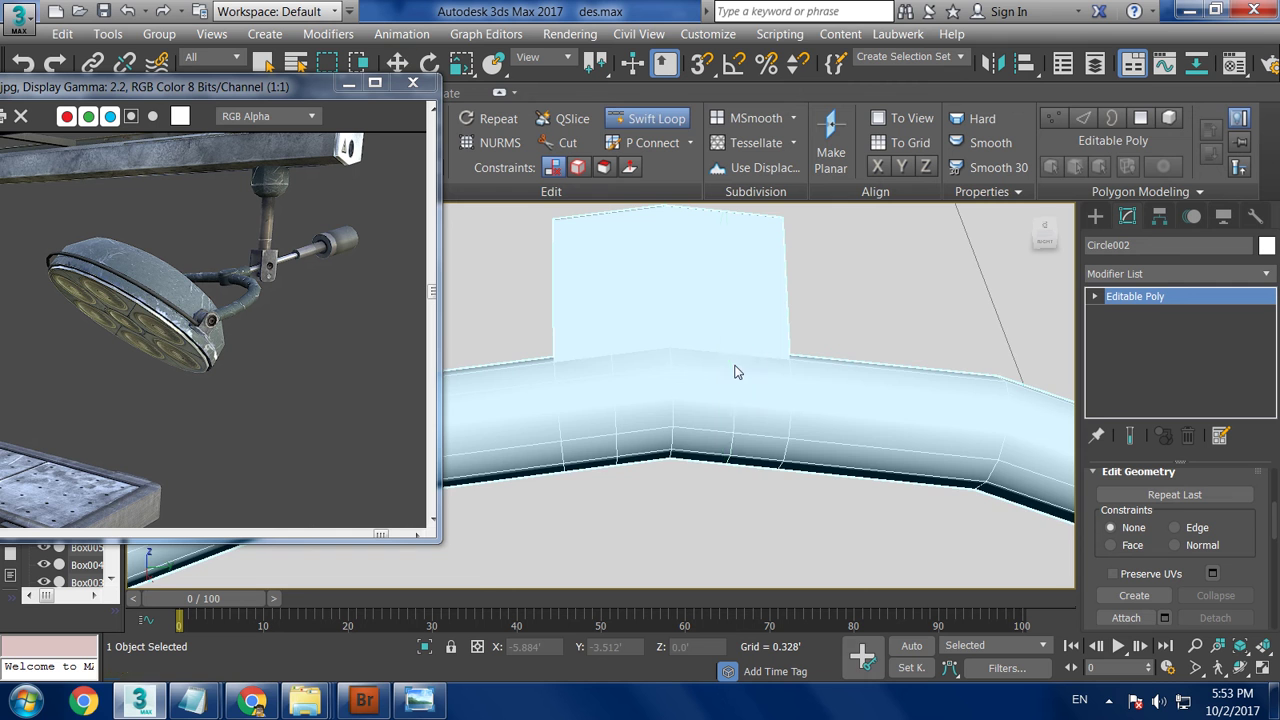
key("w")
middle_click_drag(734, 365, 762, 410)
key("alt+w")
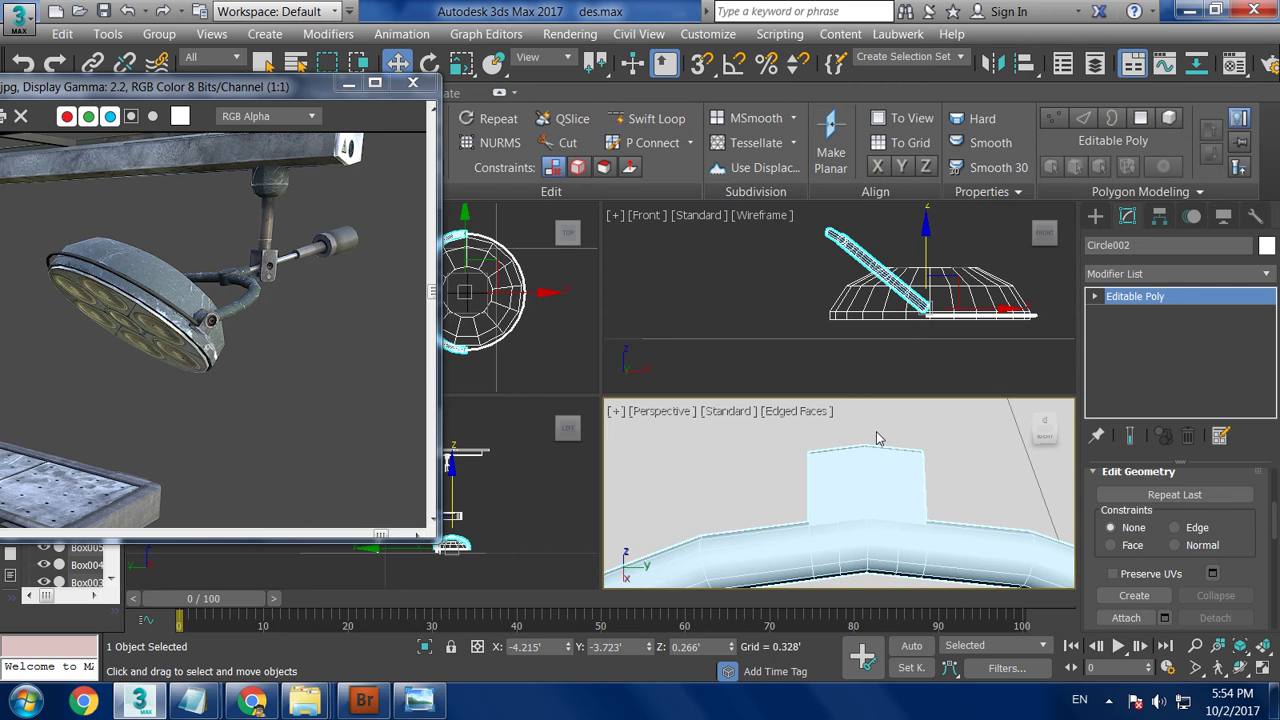
key("alt+w")
Lower the stub's top vertices to flatten its top, nudging them slightly along X.
key("1")
left_click(558, 317)
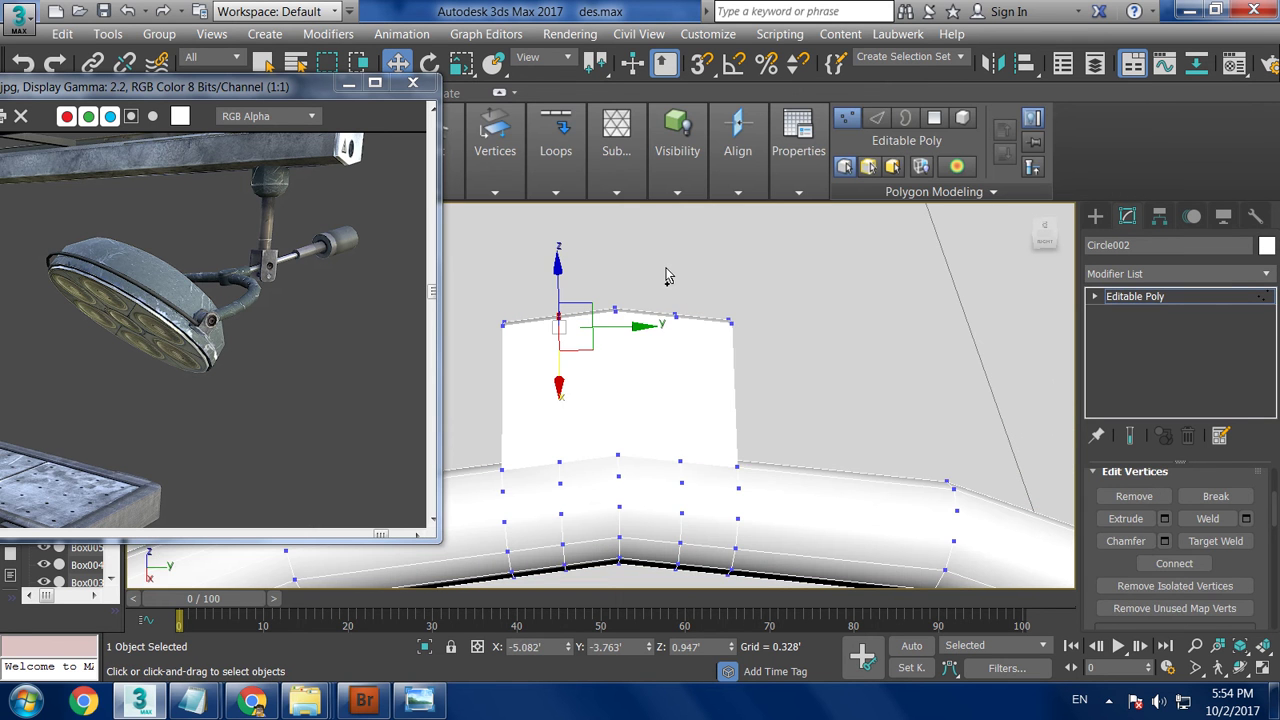
left_click_drag(633, 244, 699, 337, "ctrl")
mouse_move(617, 268)
left_mouse_down()
mouse_move(617, 235)
mouse_move(617, 268)
left_mouse_up()
middle_click_drag(617, 268, 775, 261, "alt")
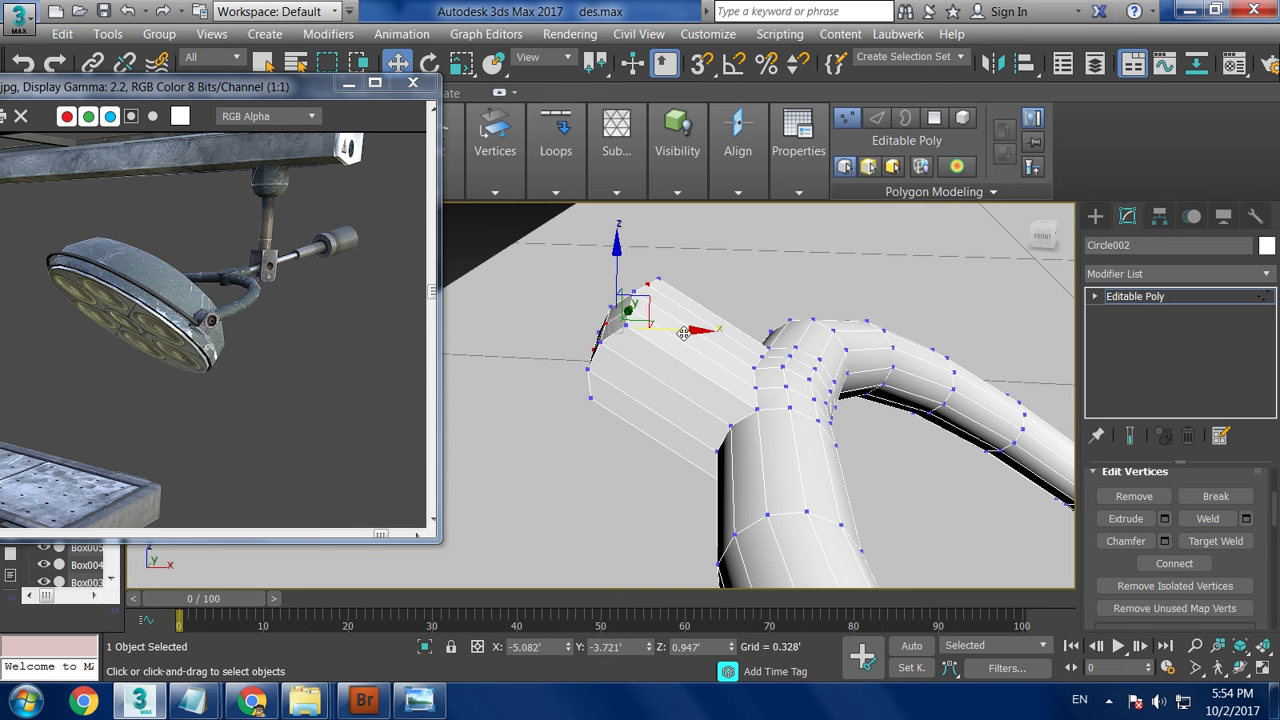
middle_click_drag(682, 333, 588, 278, "alt")
left_click_drag(590, 299, 591, 310)
left_click_drag(684, 357, 682, 350)
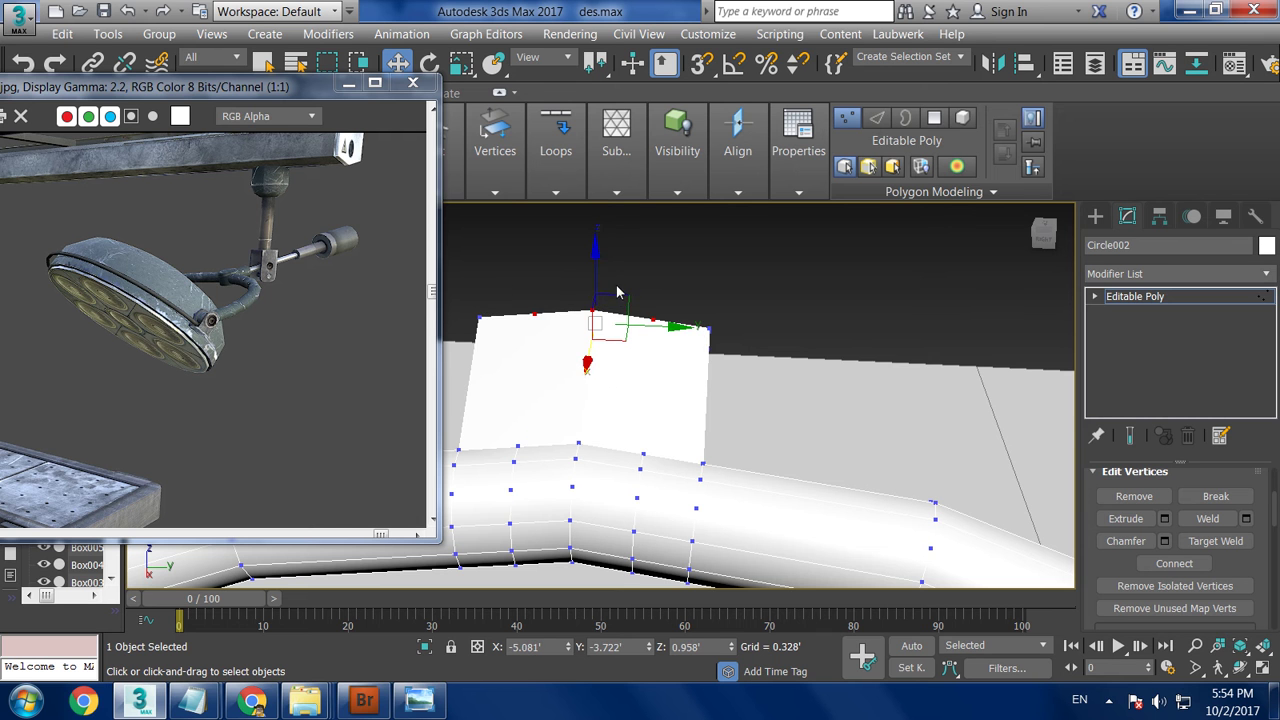
middle_click_drag(594, 264, 676, 350, "alt")
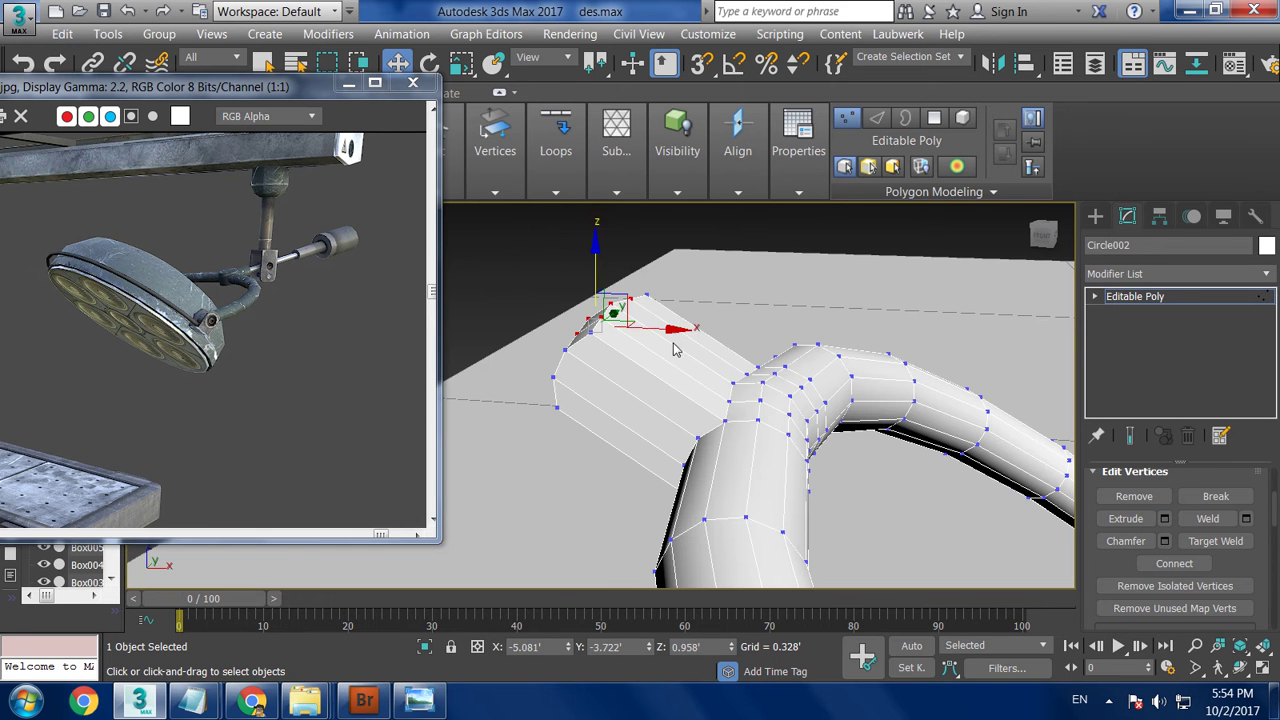
left_click_drag(657, 333, 647, 331)
mouse_move(724, 330)
middle_mouse_down("alt")
mouse_move(591, 303)
mouse_move(766, 310)
mouse_move(771, 343)
mouse_move(943, 371)
mouse_move(780, 368)
middle_mouse_up("alt")
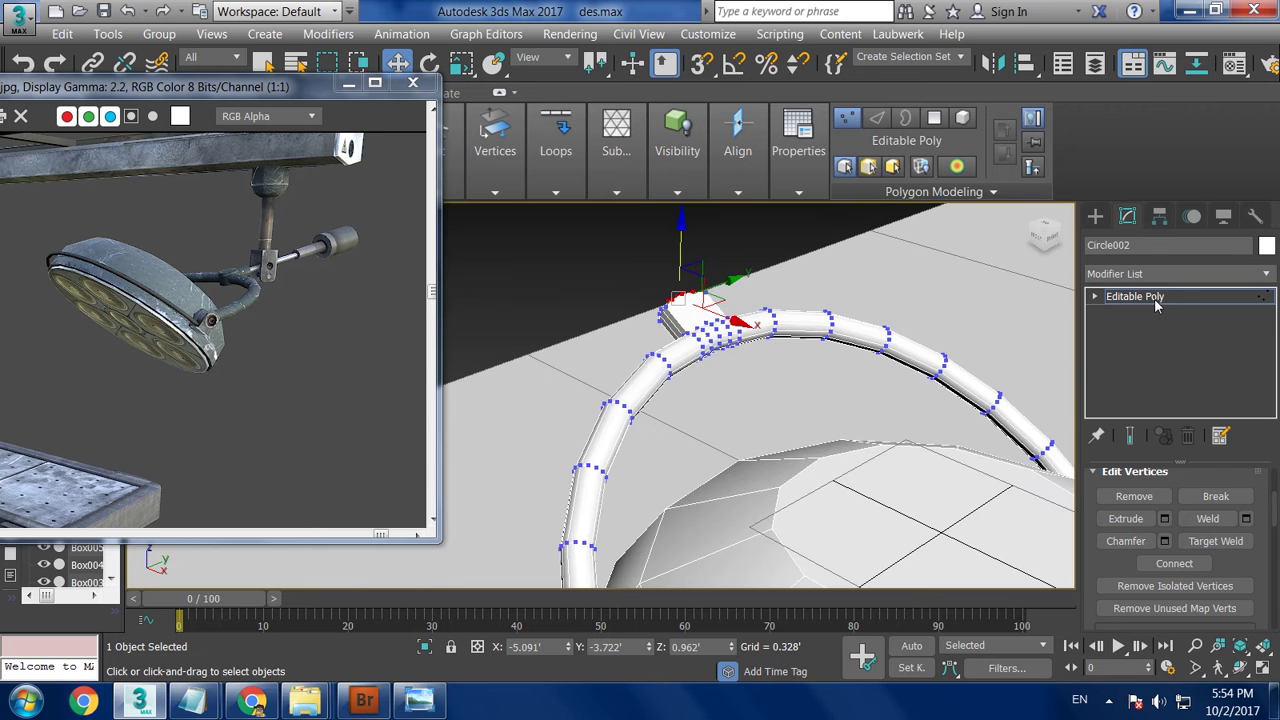
In the enlarged side view, shift the vertices at the tube's end slightly right.
left_click(1158, 306)
key("alt+w")
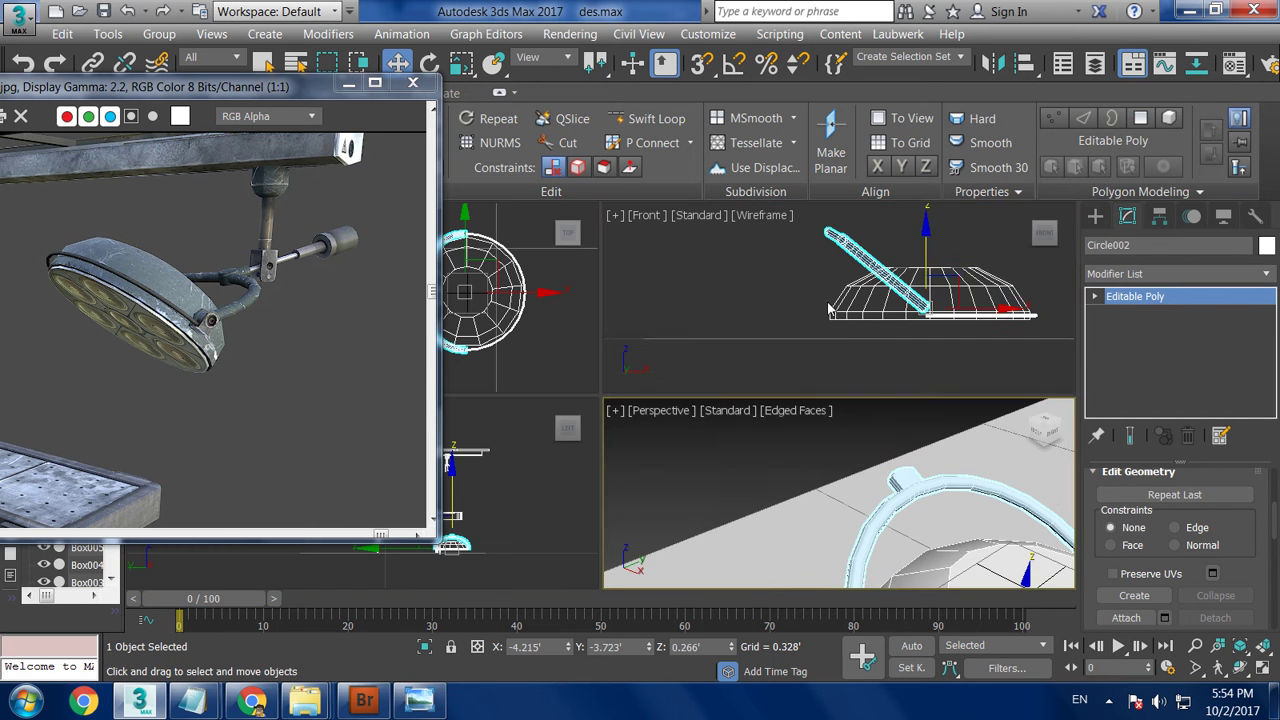
key("alt+w")
scroll(860, 350, "up", 2)
key("1")
left_click_drag(741, 330, 850, 512)
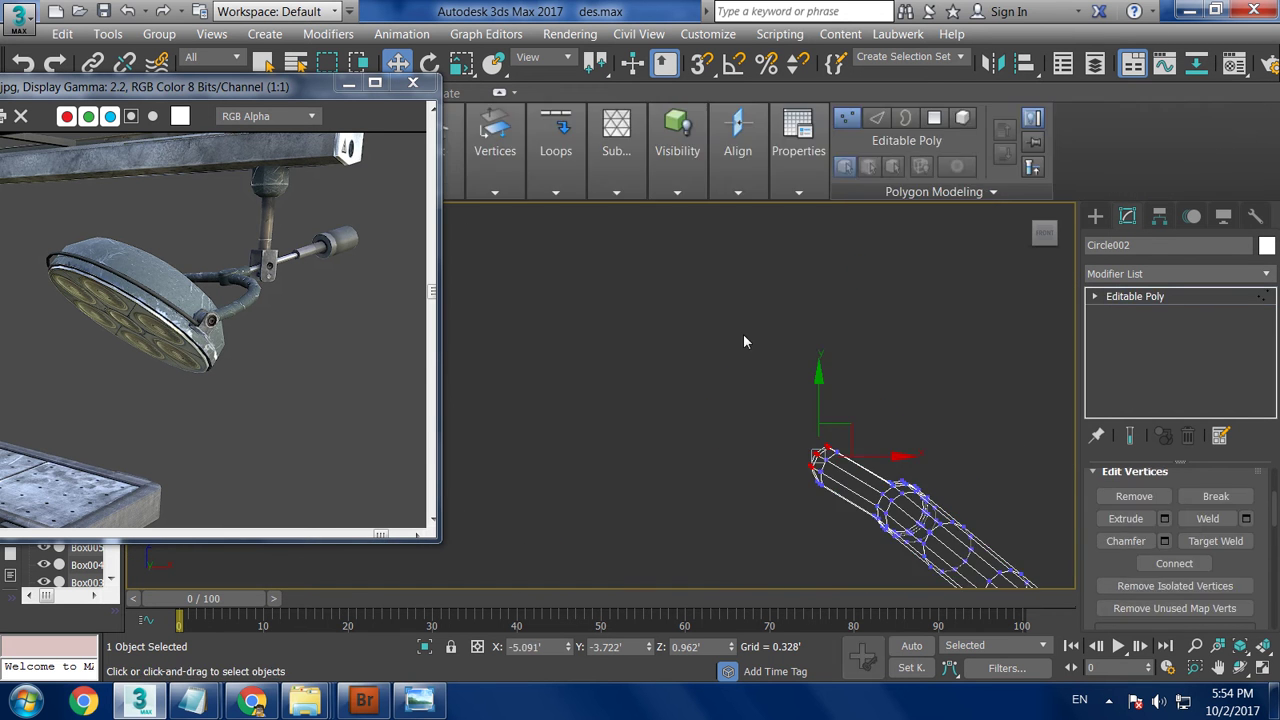
left_click_drag(847, 428, 857, 428)
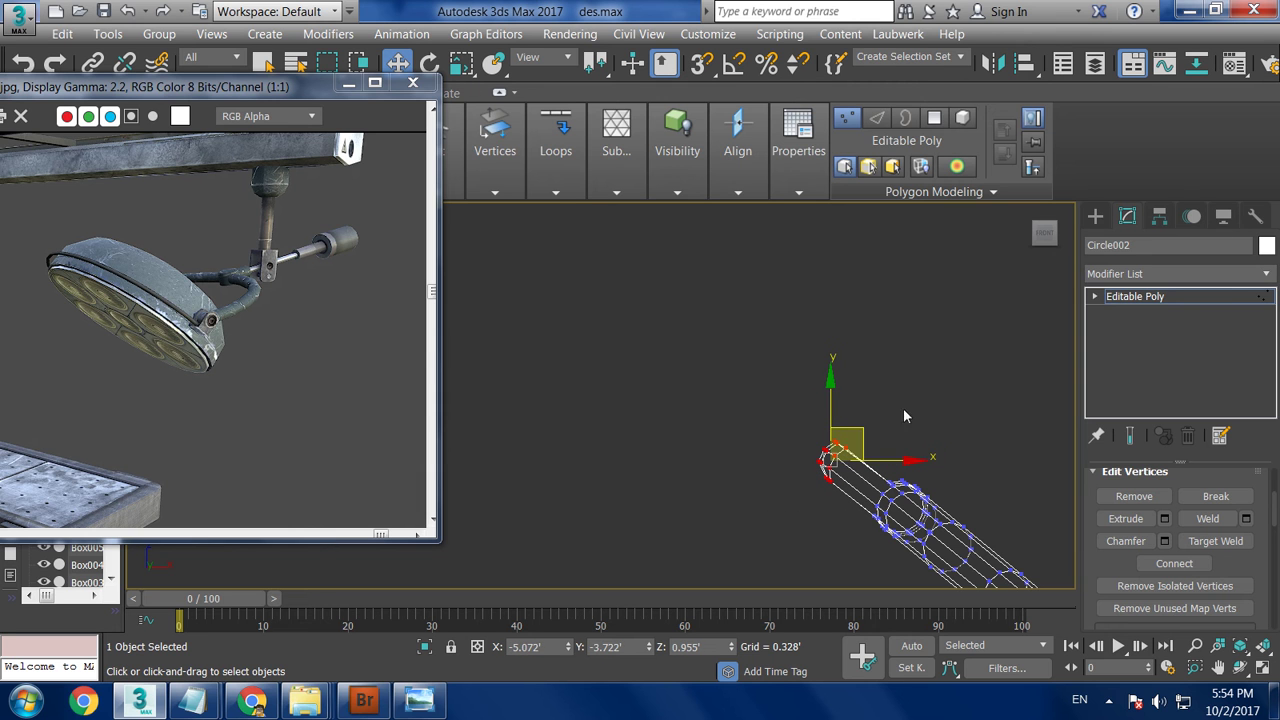
left_click(1095, 216)
Draw Line007 as a renderable two-point line across the floor in front of the dome.
left_click(1120, 355)
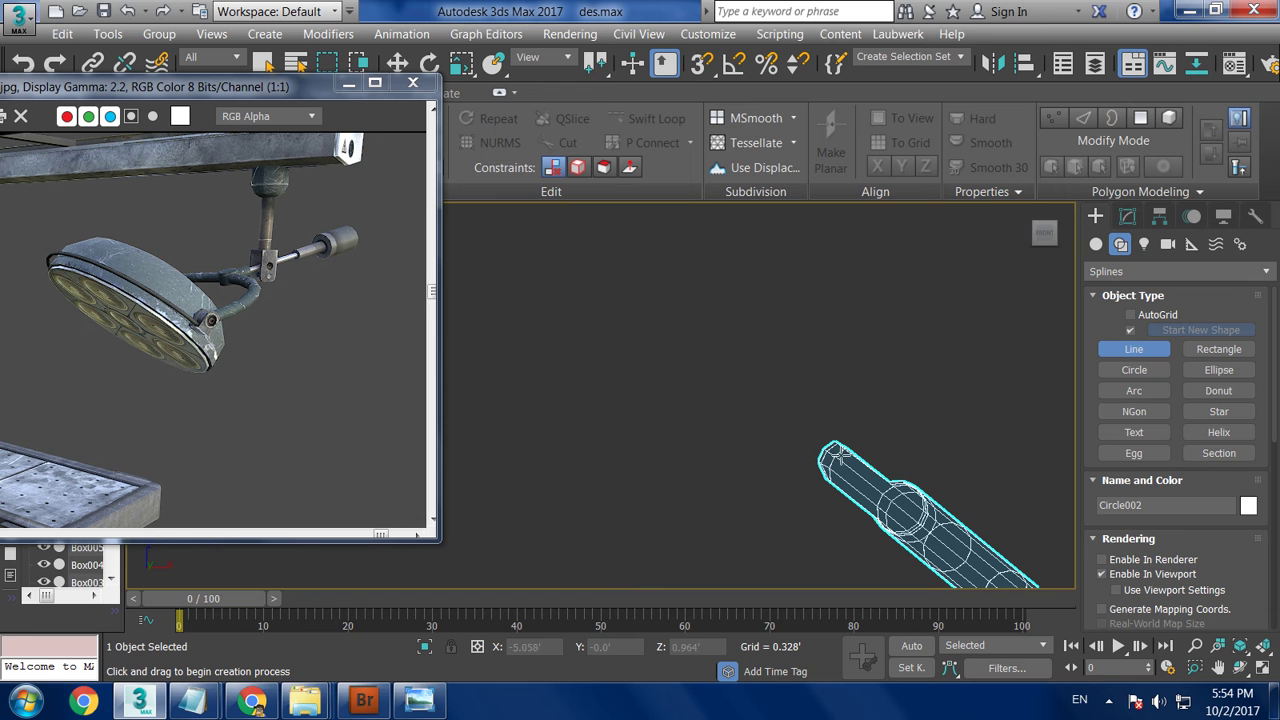
right_click(740, 371)
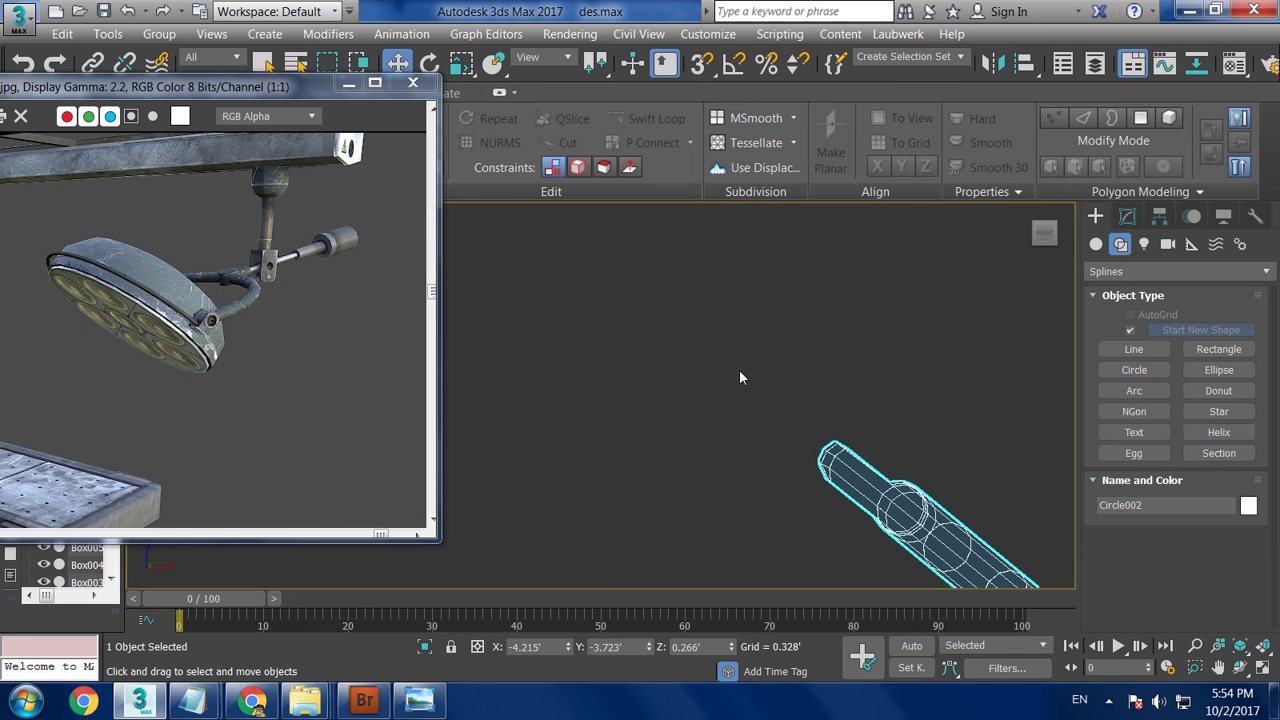
middle_click_drag(739, 378, 1095, 374, "alt")
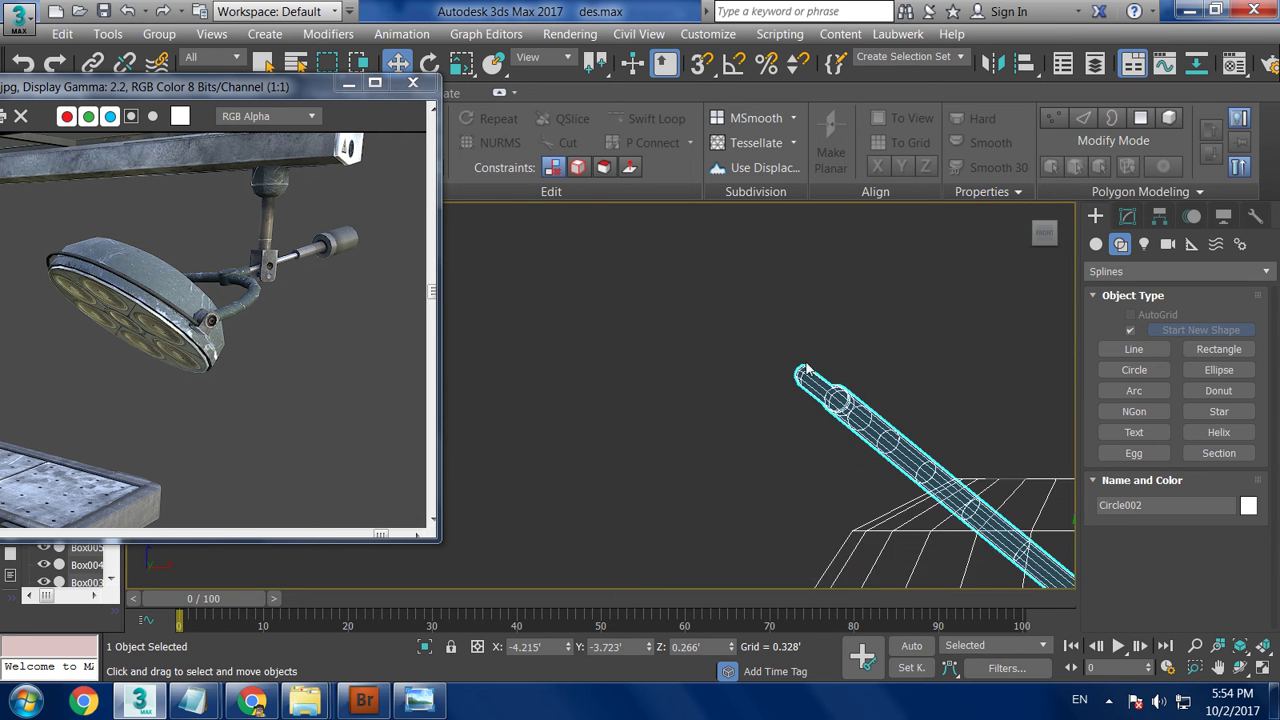
left_click(1133, 349)
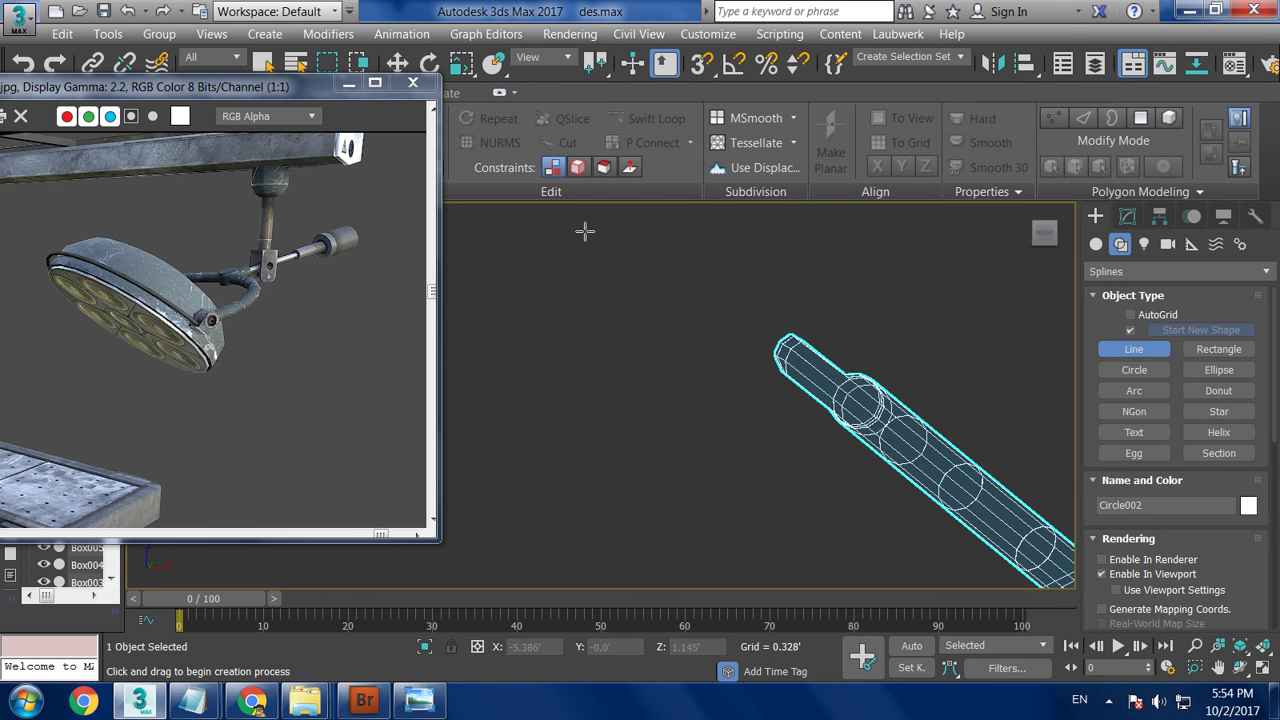
right_click(748, 350)
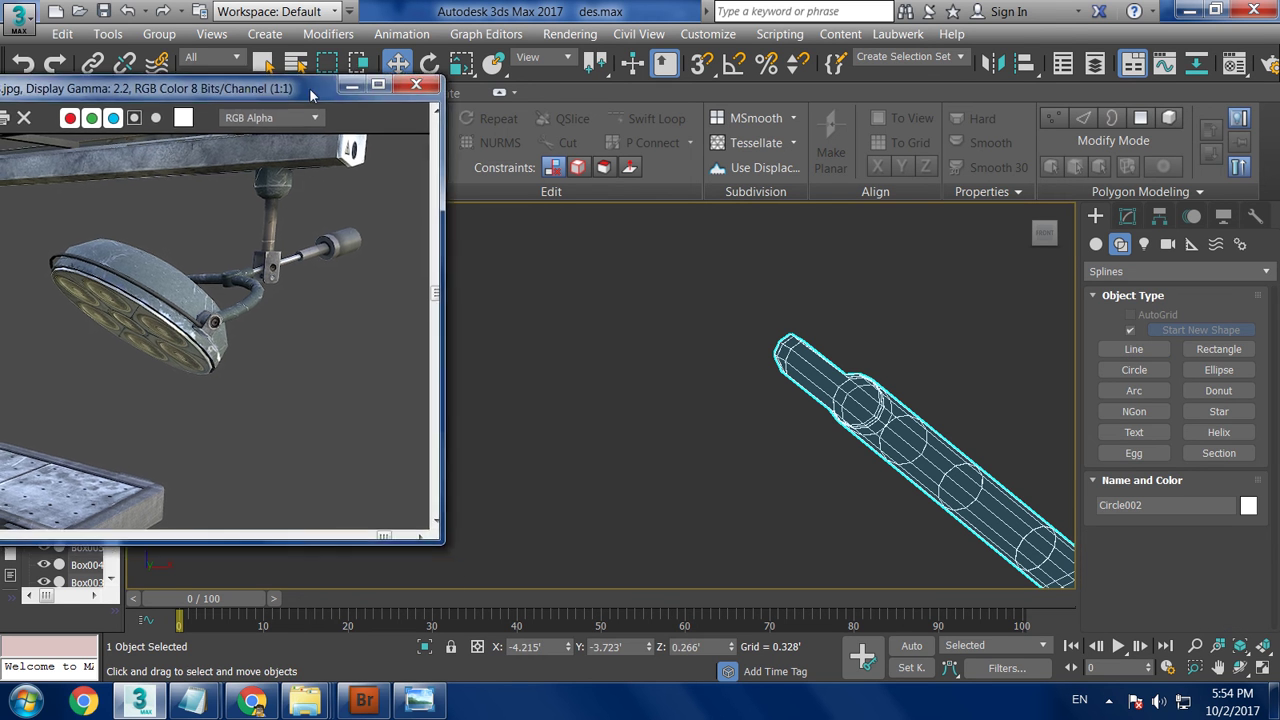
left_click_drag(302, 88, 338, 124)
key("alt+w")
middle_click_drag(840, 528, 872, 391, "alt")
left_click(1133, 349)
left_click(958, 456)
left_click(620, 458)
right_click(612, 460)
Make Line007's rendered tube thinner, setting its thickness to 0.034'.
key("w")
key("alt+w")
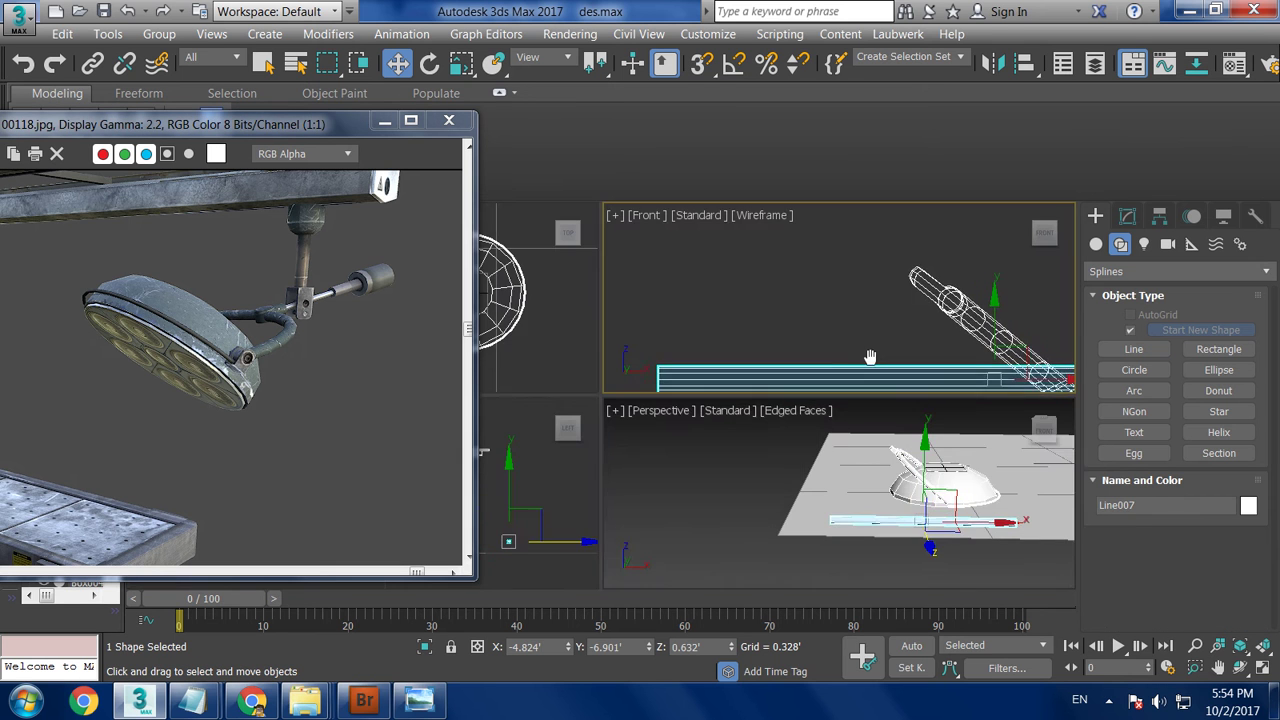
key("alt+w")
scroll(849, 357, "down", 2)
scroll(849, 357, "down", 2)
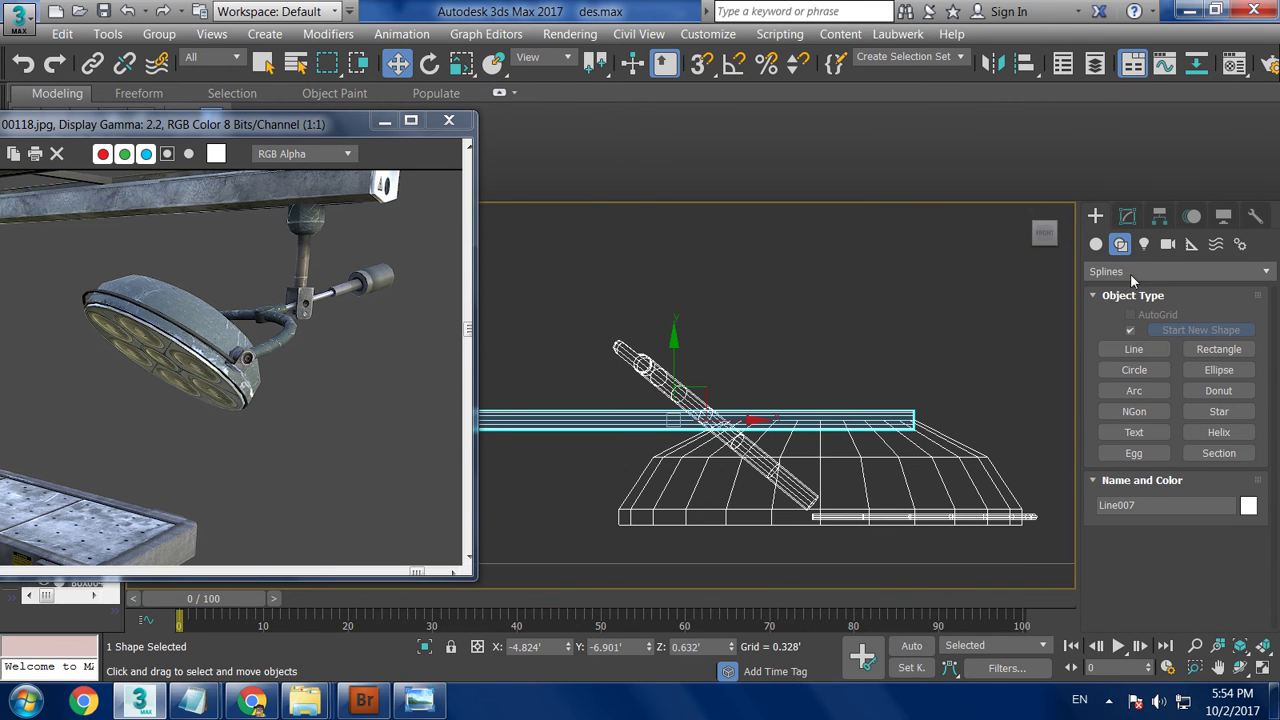
left_click(1127, 216)
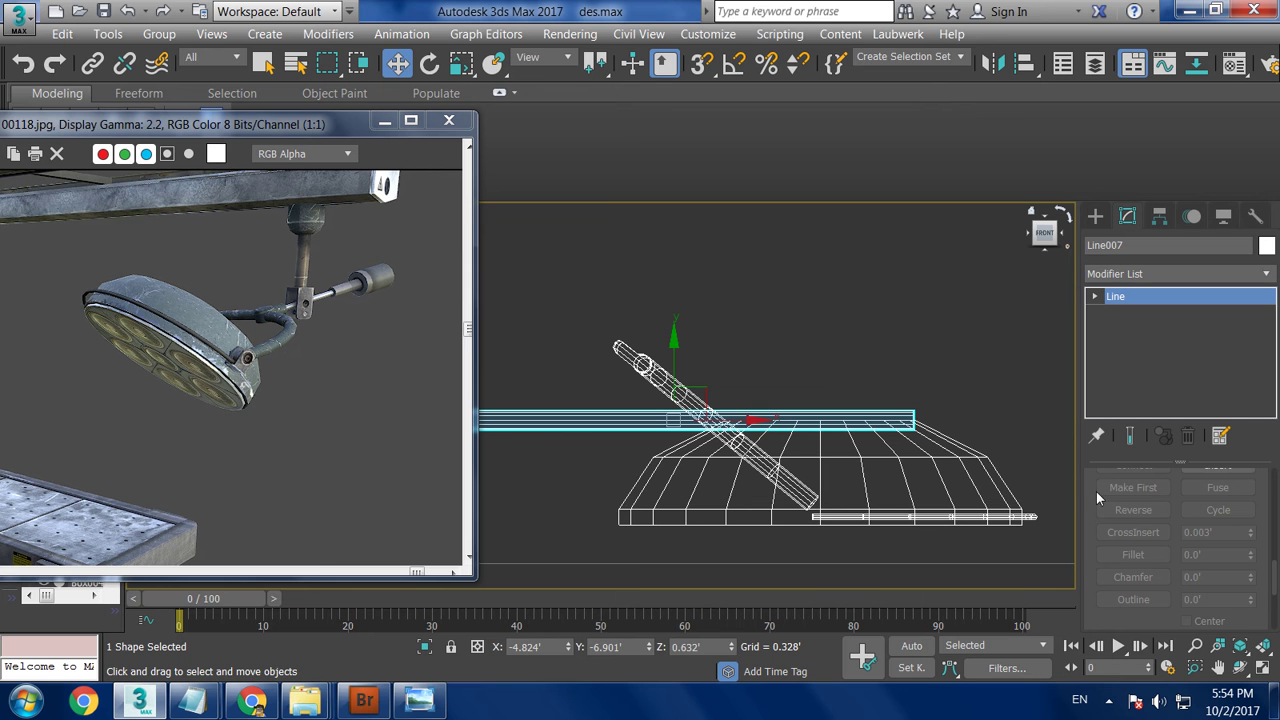
scroll(1222, 626, "up", 3)
scroll(1133, 597, "up", 3)
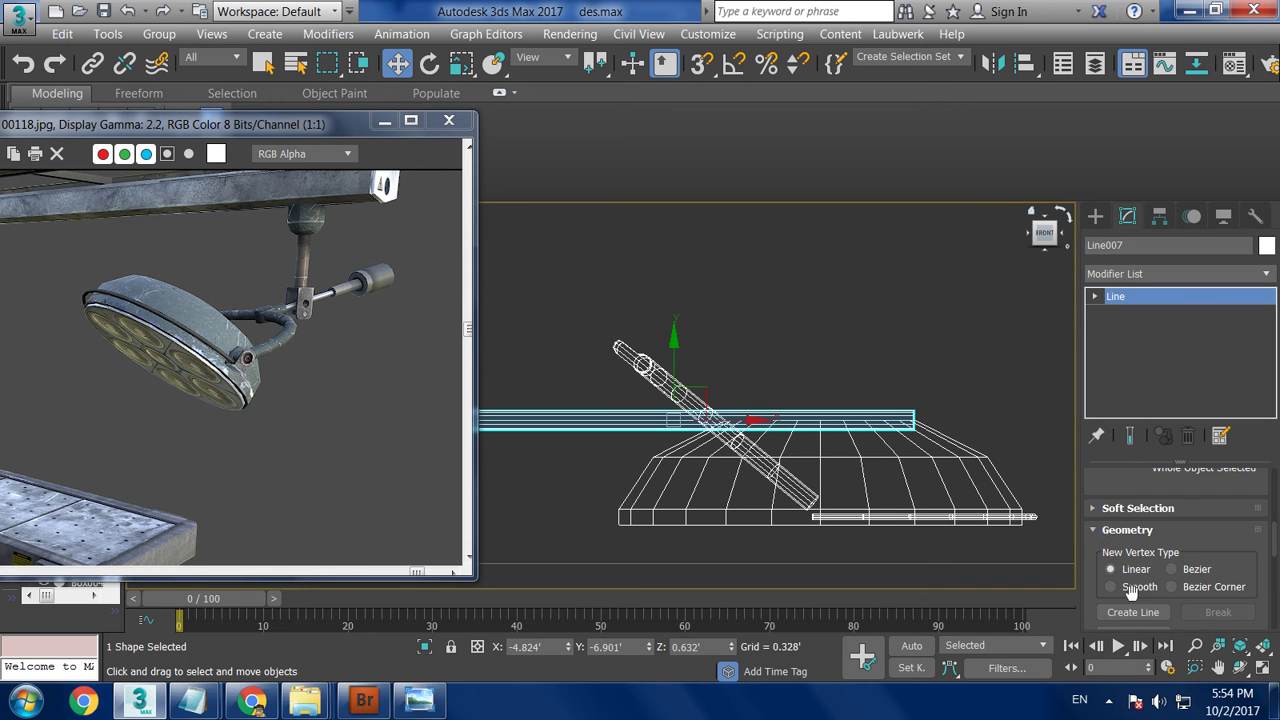
left_click_drag(1096, 474, 1143, 697)
scroll(1115, 490, "up", 3)
scroll(1180, 515, "up", 3)
scroll(1230, 538, "up", 2)
left_click_drag(1236, 535, 1234, 584)
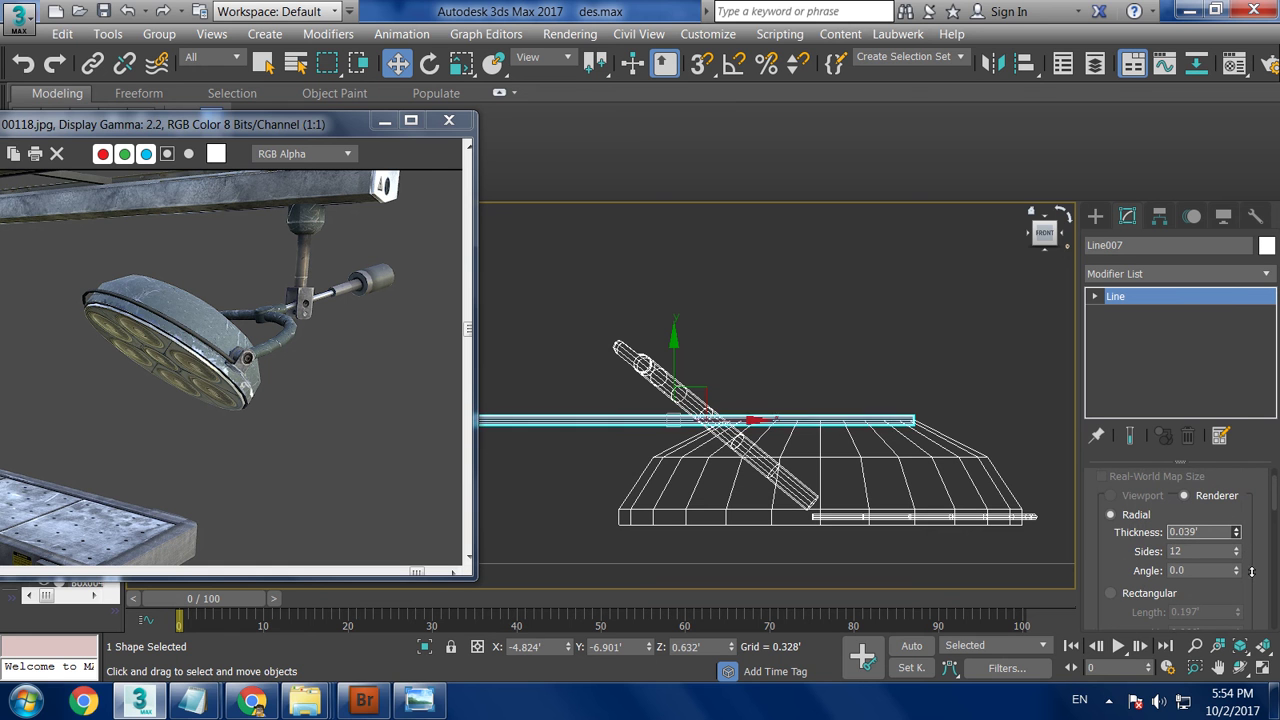
middle_click_drag(680, 372, 822, 402)
Tilt the line into a steep diagonal and move its lower end onto the tube.
key("e")
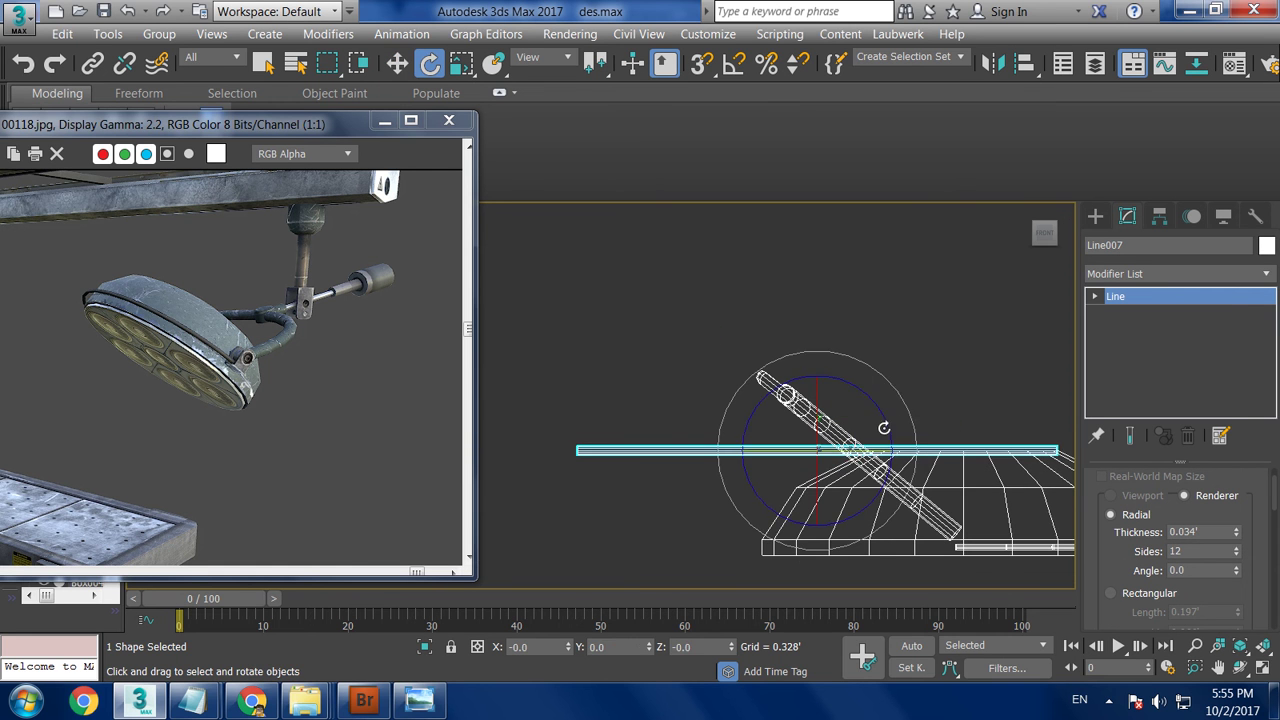
left_click_drag(900, 396, 884, 474)
key("w")
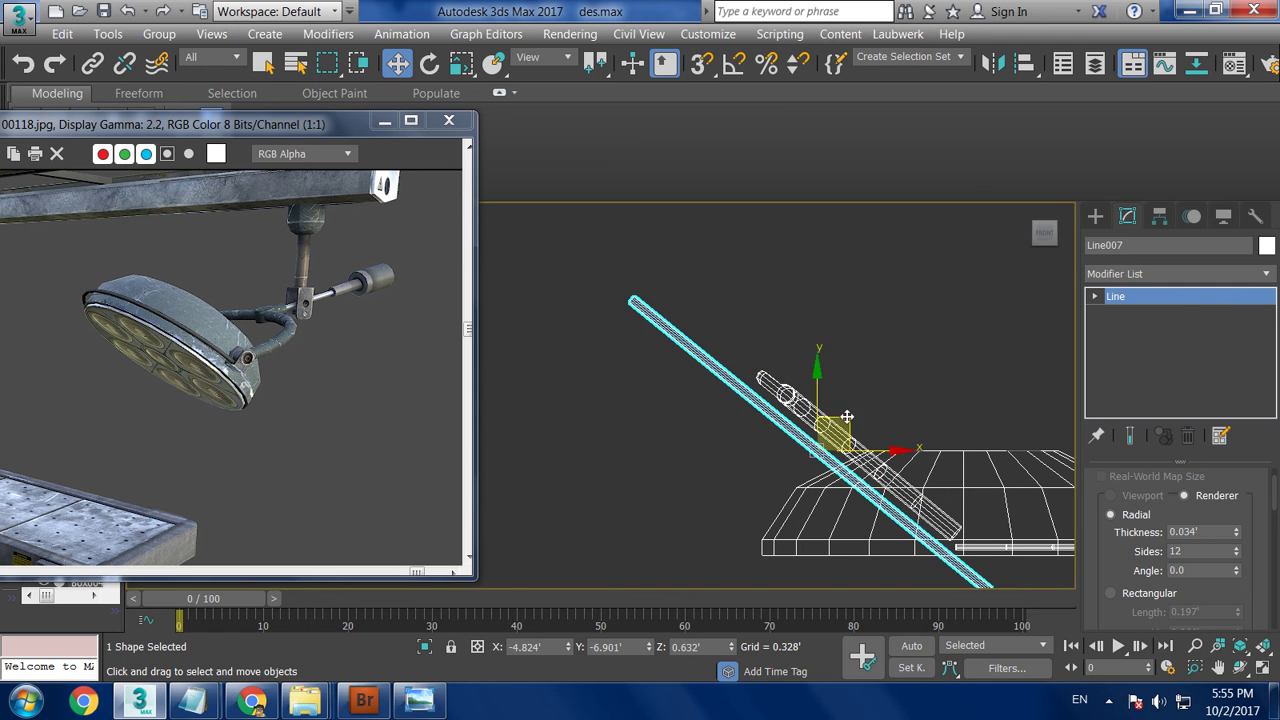
left_click_drag(845, 420, 617, 207)
middle_click_drag(617, 207, 823, 356)
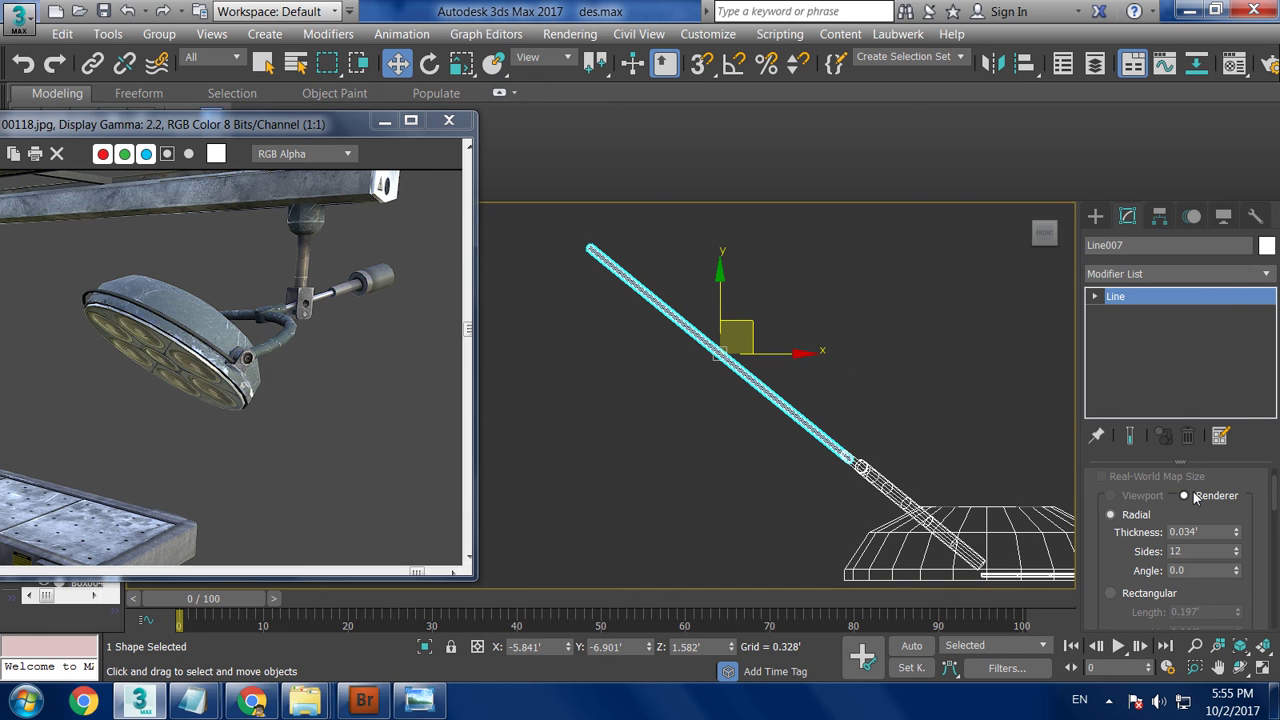
Pull the arm line's top vertex down and to the right to shorten it.
key("1")
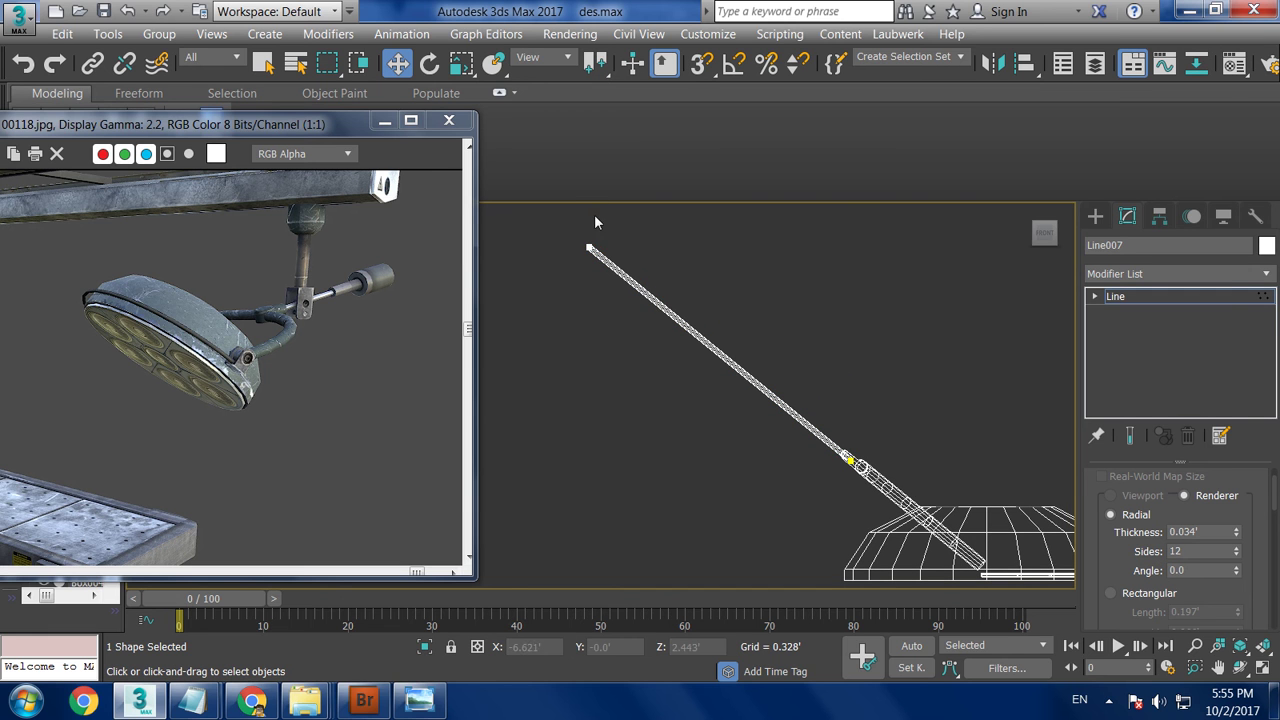
left_click(588, 247)
mouse_move(634, 237)
left_mouse_down()
mouse_move(712, 276)
mouse_move(738, 309)
left_mouse_up()
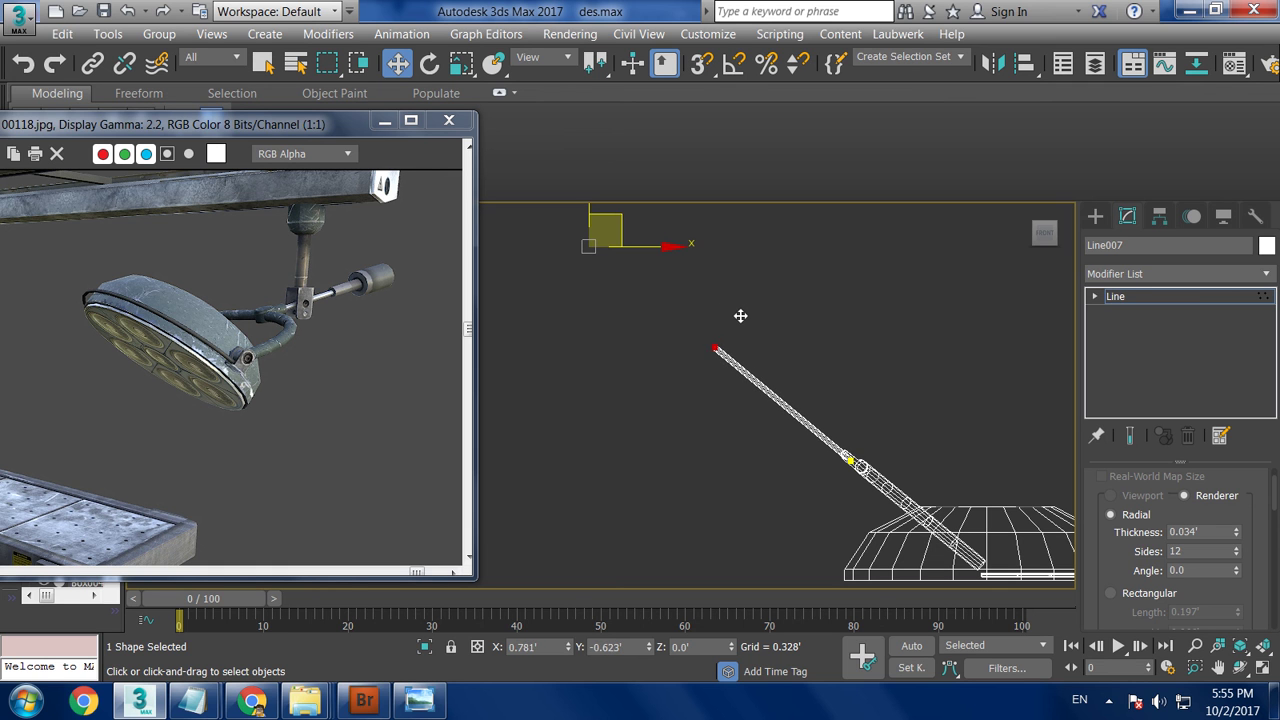
middle_click_drag(834, 393, 866, 419)
scroll(867, 427, "up", 2)
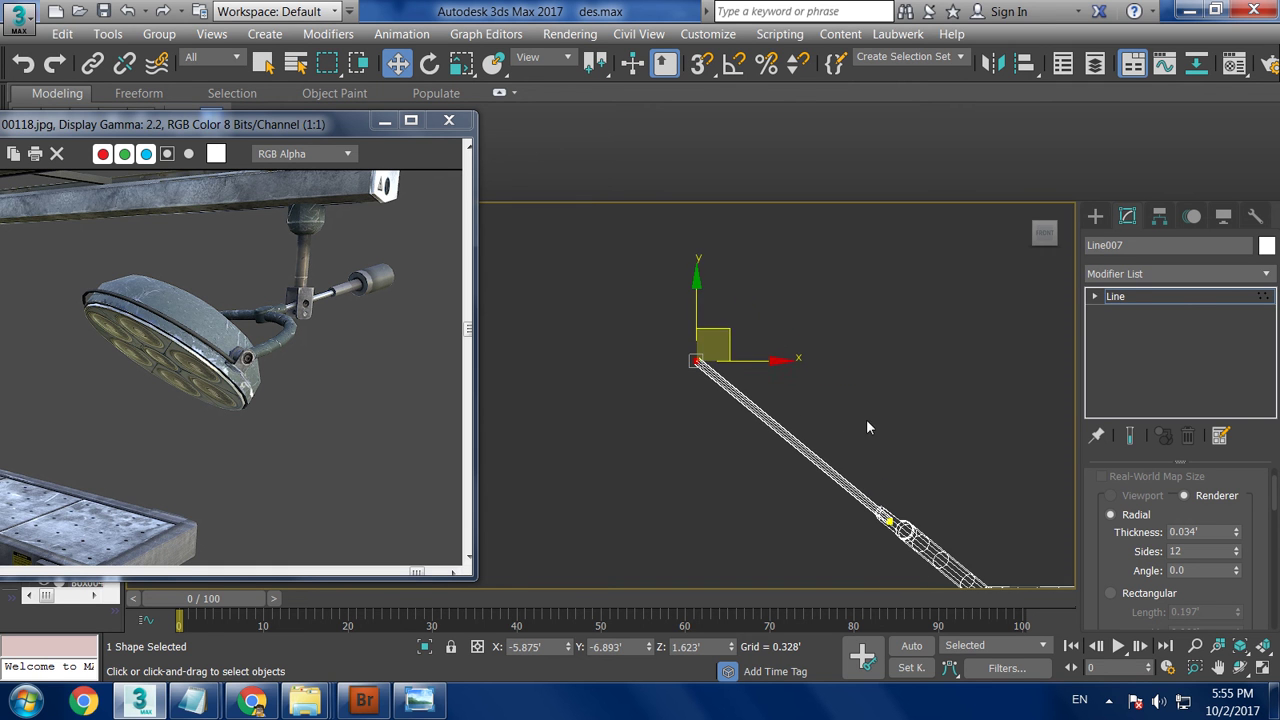
left_click_drag(722, 331, 775, 367)
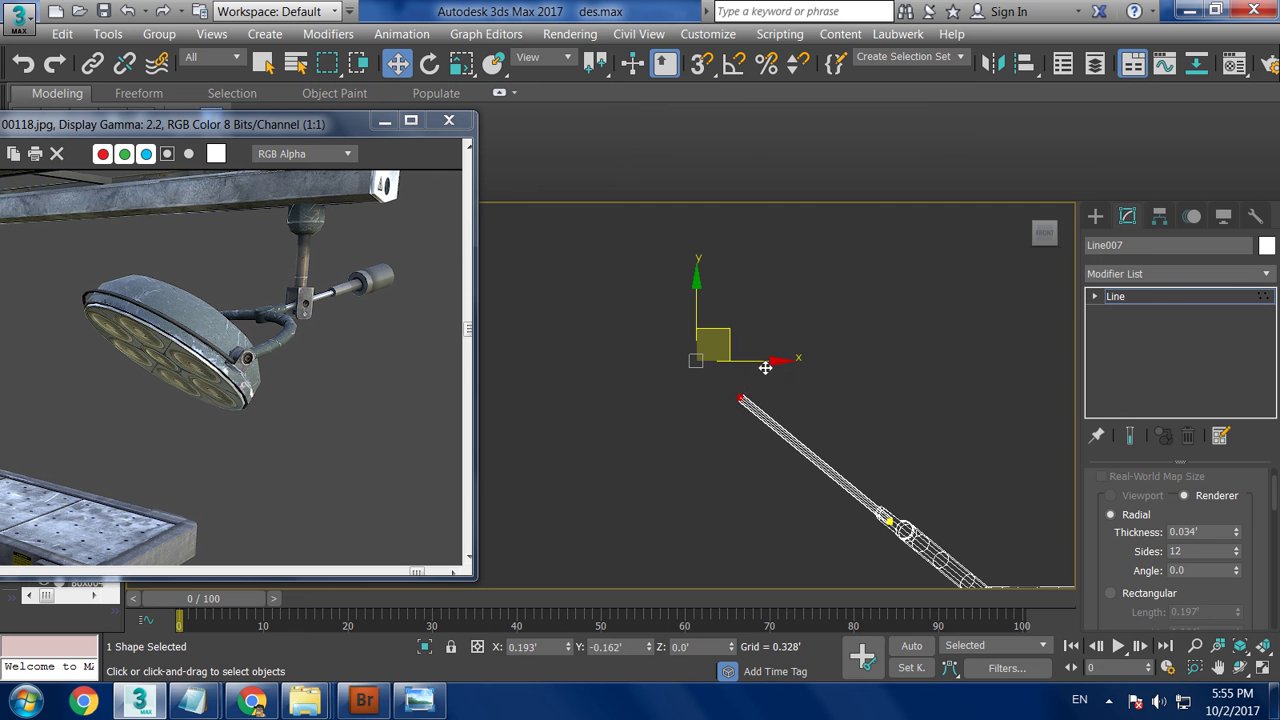
scroll(911, 327, "up", 2)
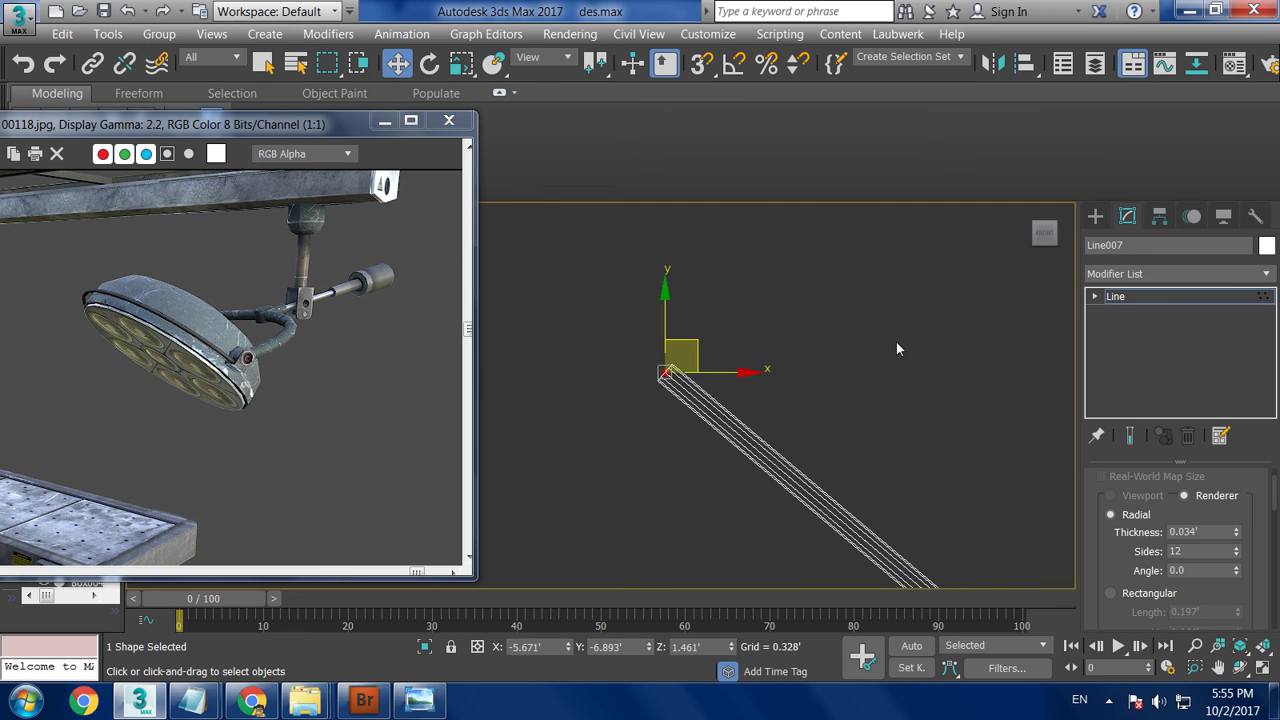
scroll(989, 292, "up", 2)
Convert the arm line Line007 to an Editable Poly.
right_click(657, 403)
mouse_move(740, 616)
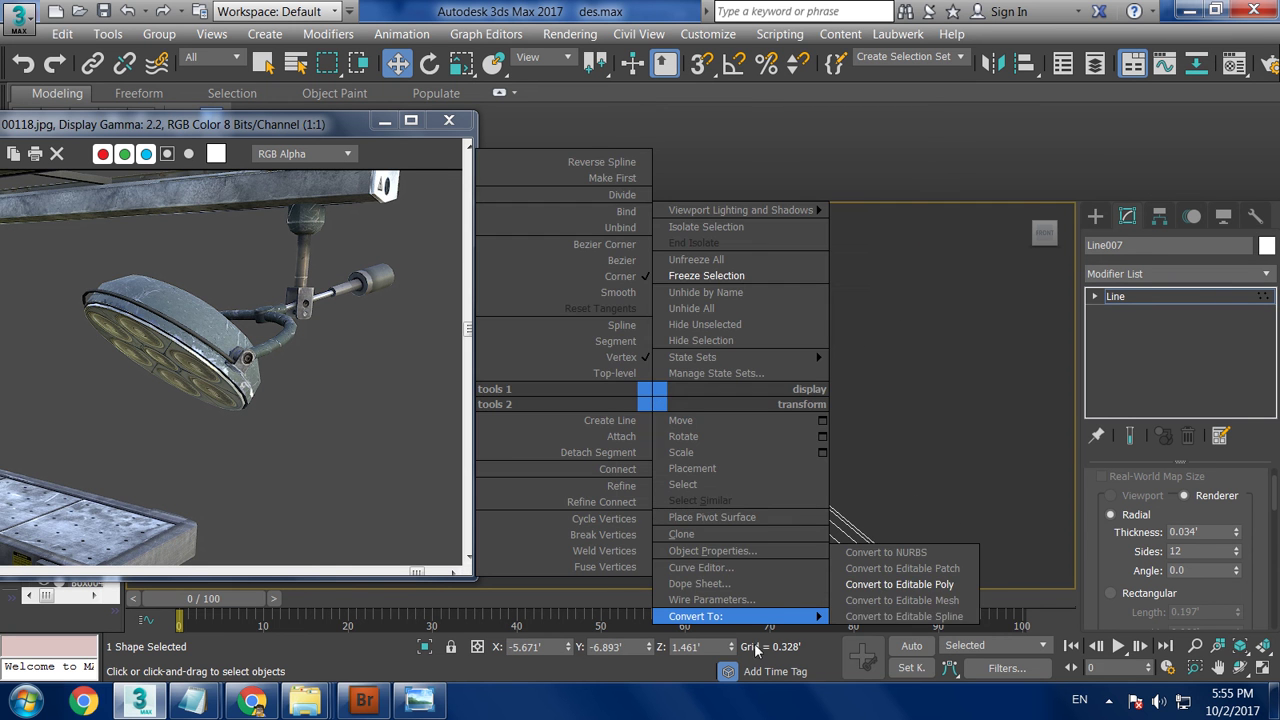
left_click(959, 587)
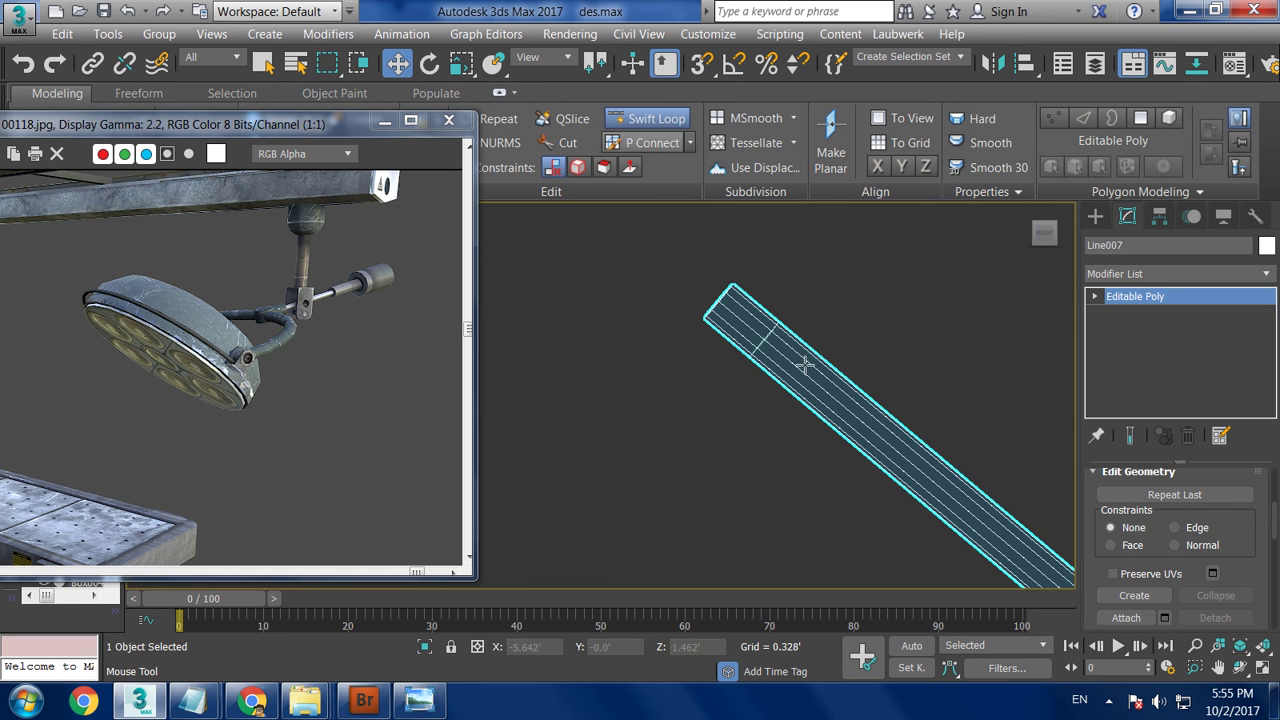
left_click(650, 118)
right_click(783, 339)
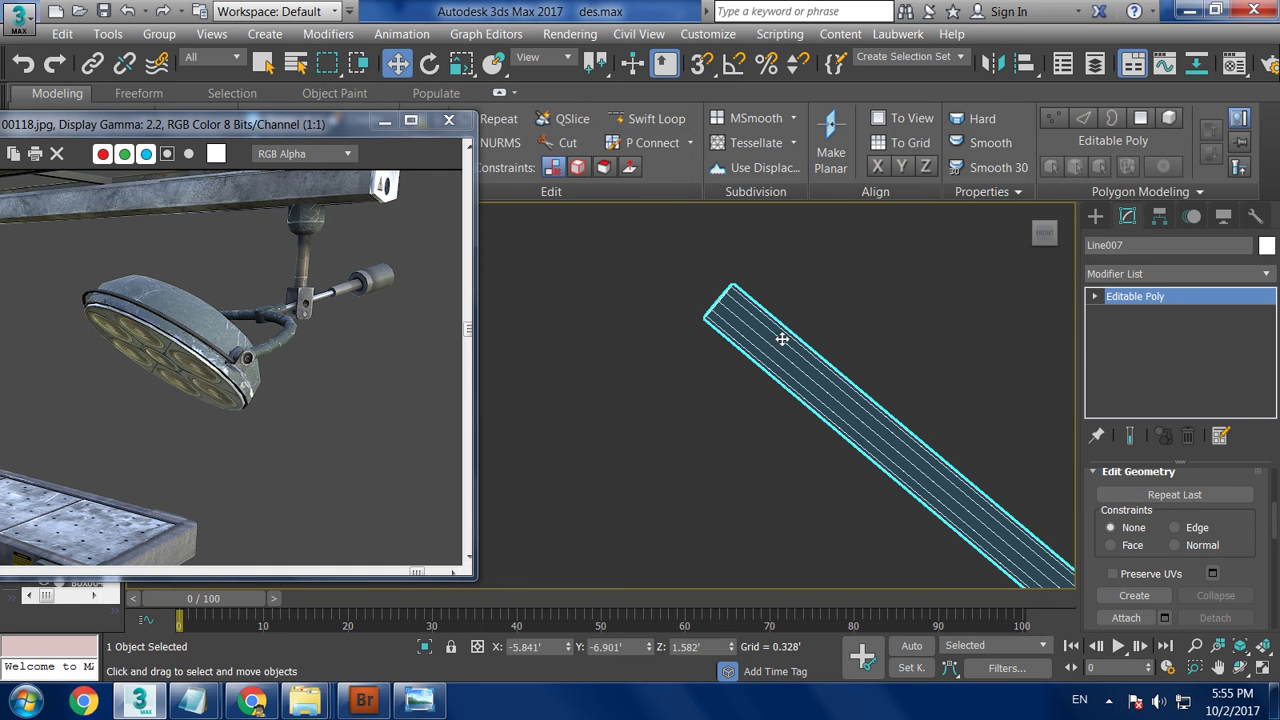
Extrude the tube's top end face in two thin steps, the second 0.009' high.
key("4")
left_click_drag(643, 243, 829, 366)
left_click_drag(943, 314, 1029, 571)
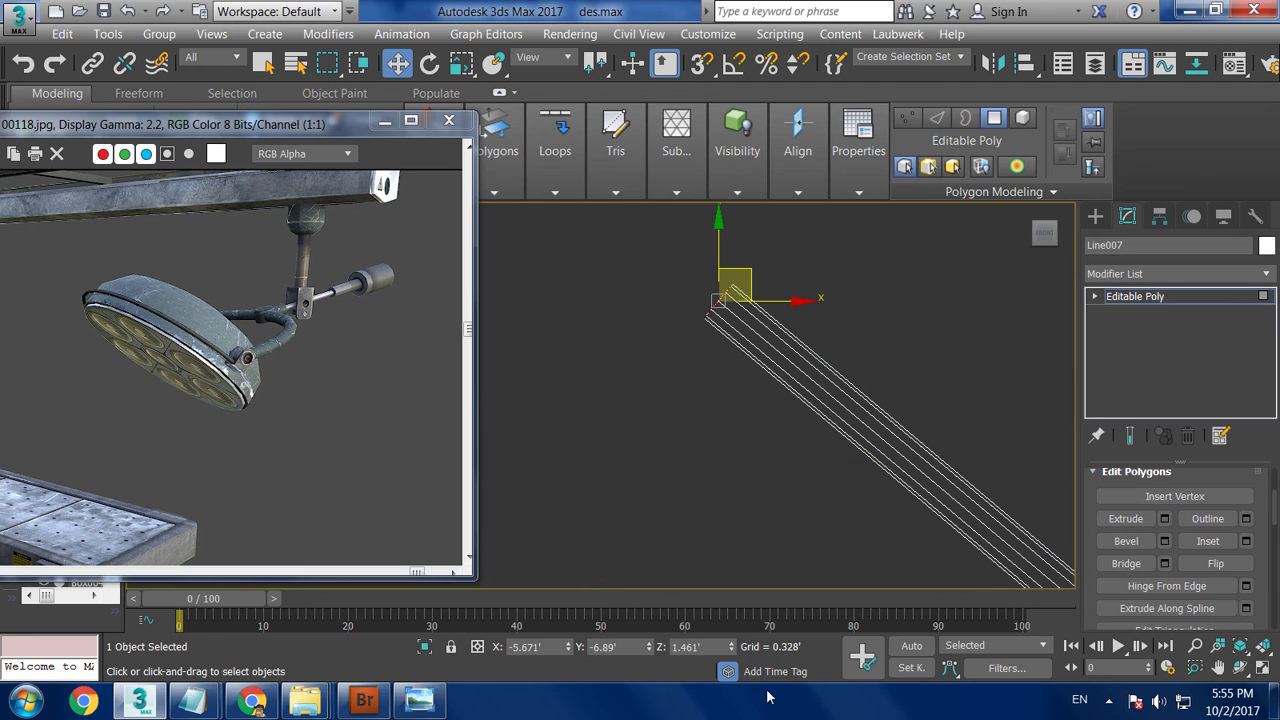
left_click(1164, 518)
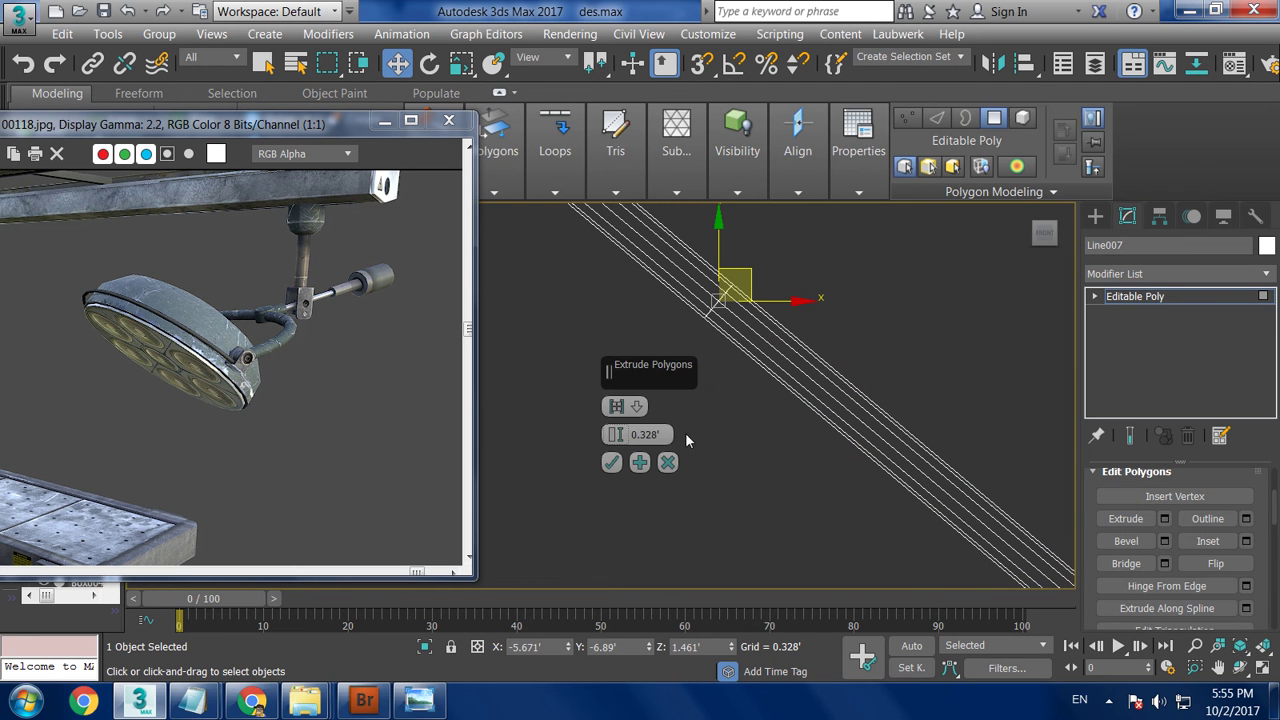
left_click_drag(672, 640, 672, 665)
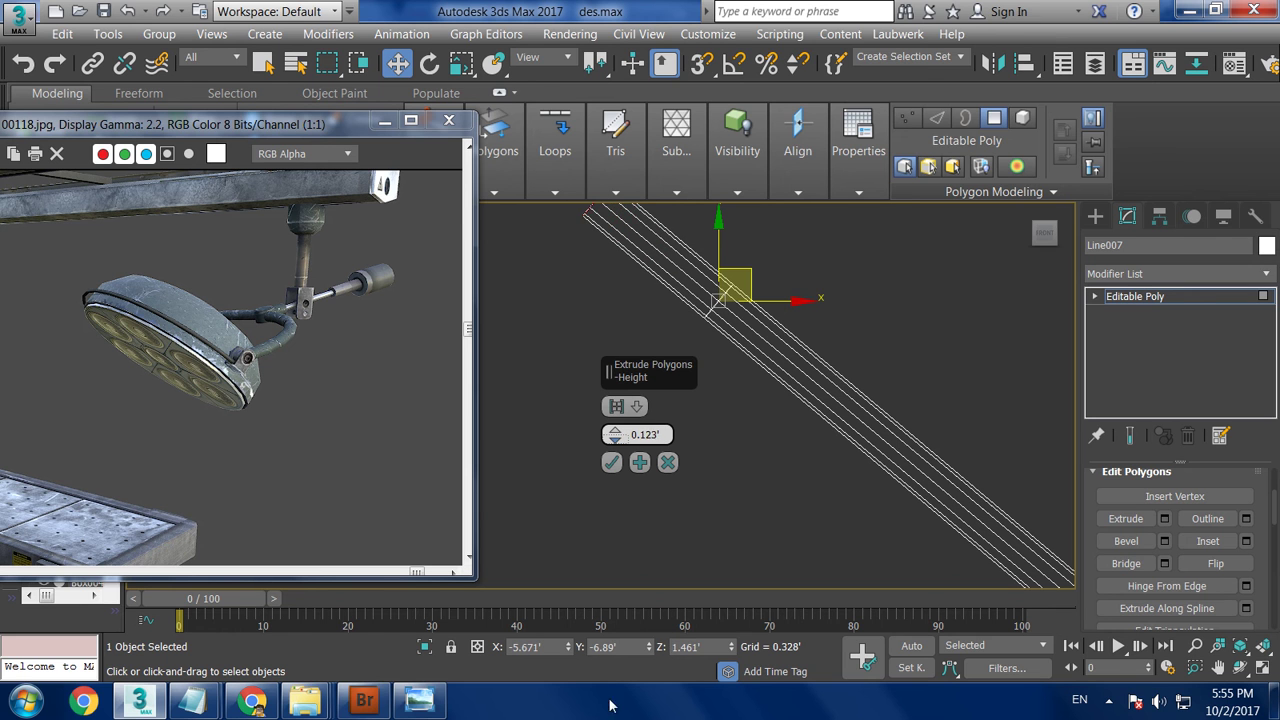
left_click(611, 462)
middle_click_drag(633, 453, 540, 440)
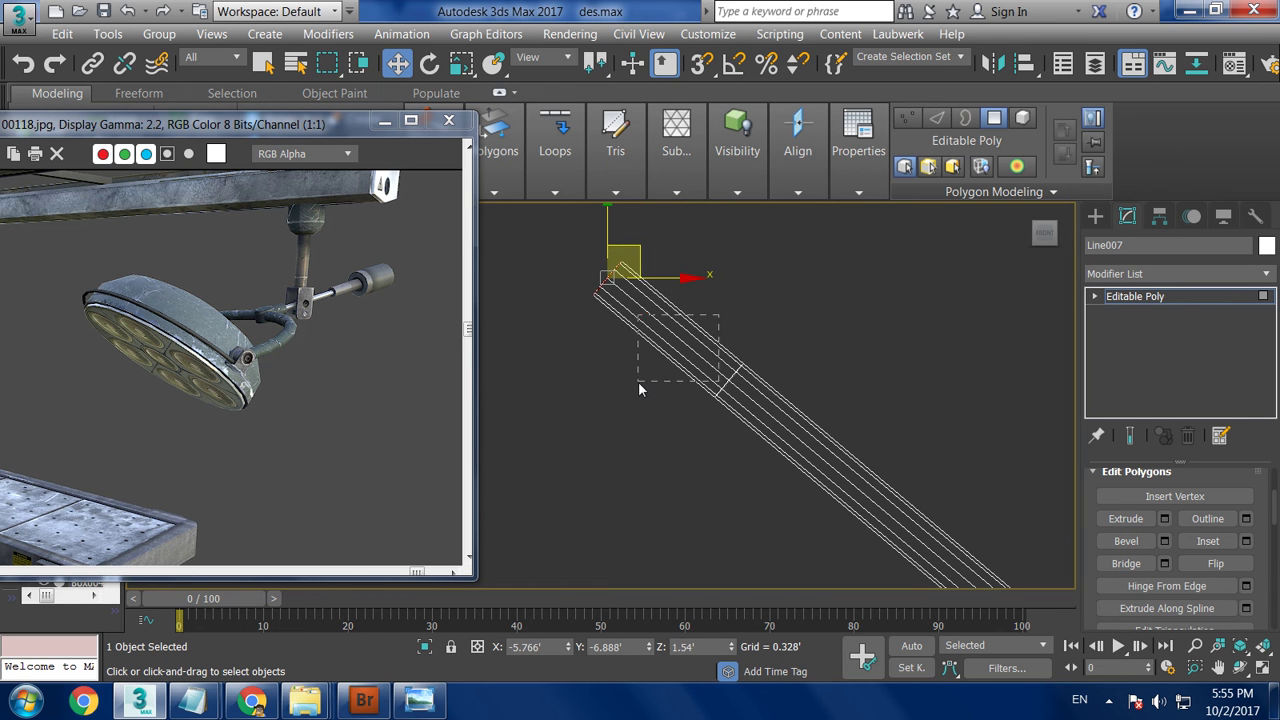
left_click_drag(718, 316, 641, 382)
left_click(1164, 519)
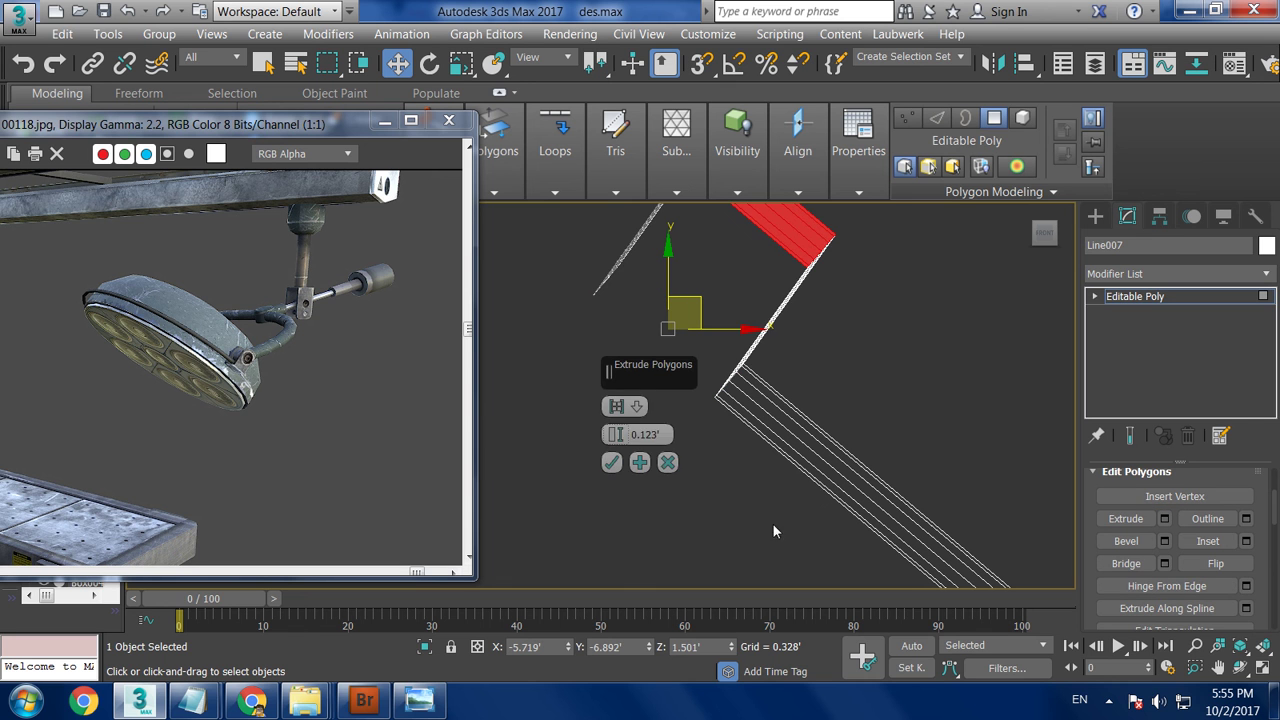
left_click(645, 422)
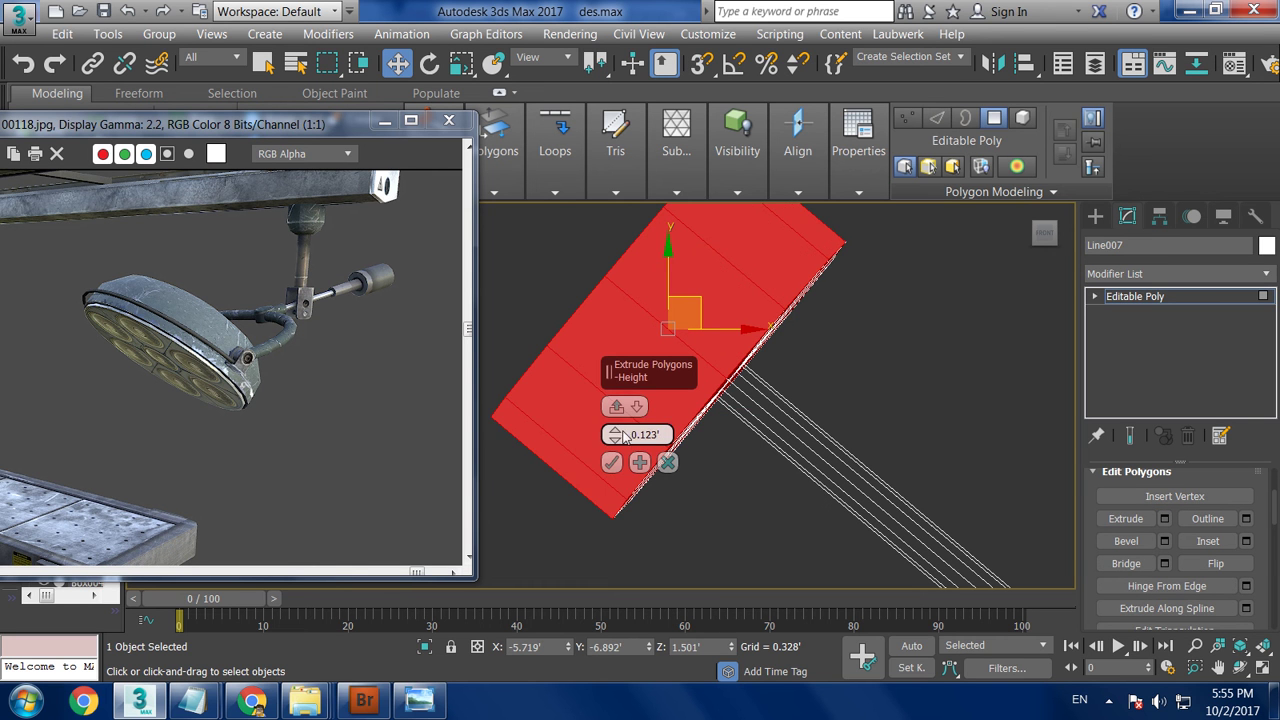
left_click_drag(632, 437, 673, 582)
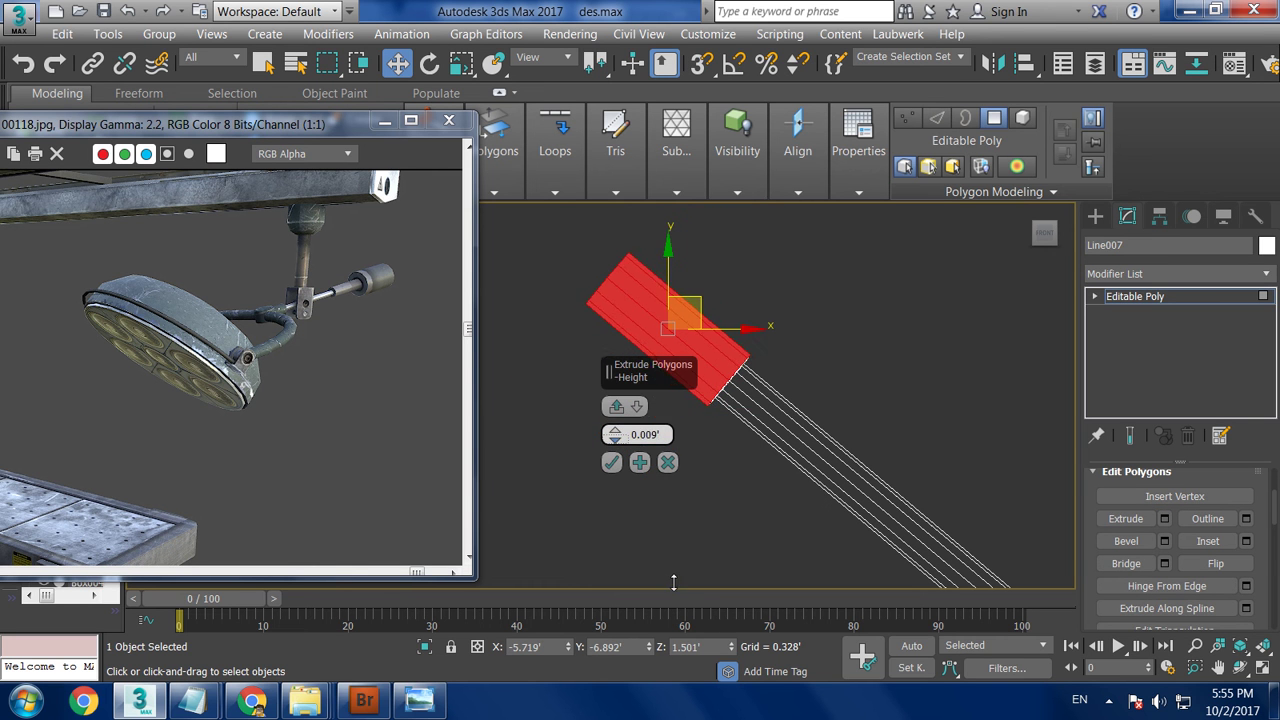
left_click(611, 463)
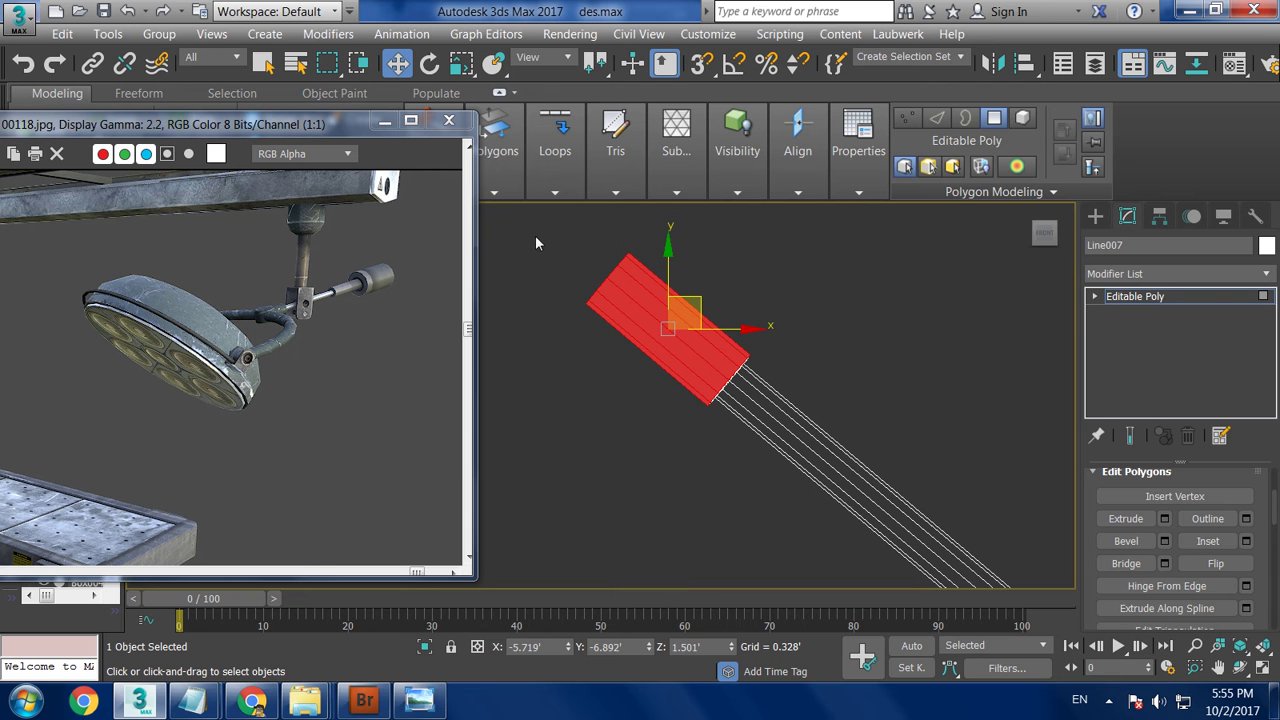
Extrude the end faces once more as a longer segment, then finish with a thin slab.
left_click(645, 583)
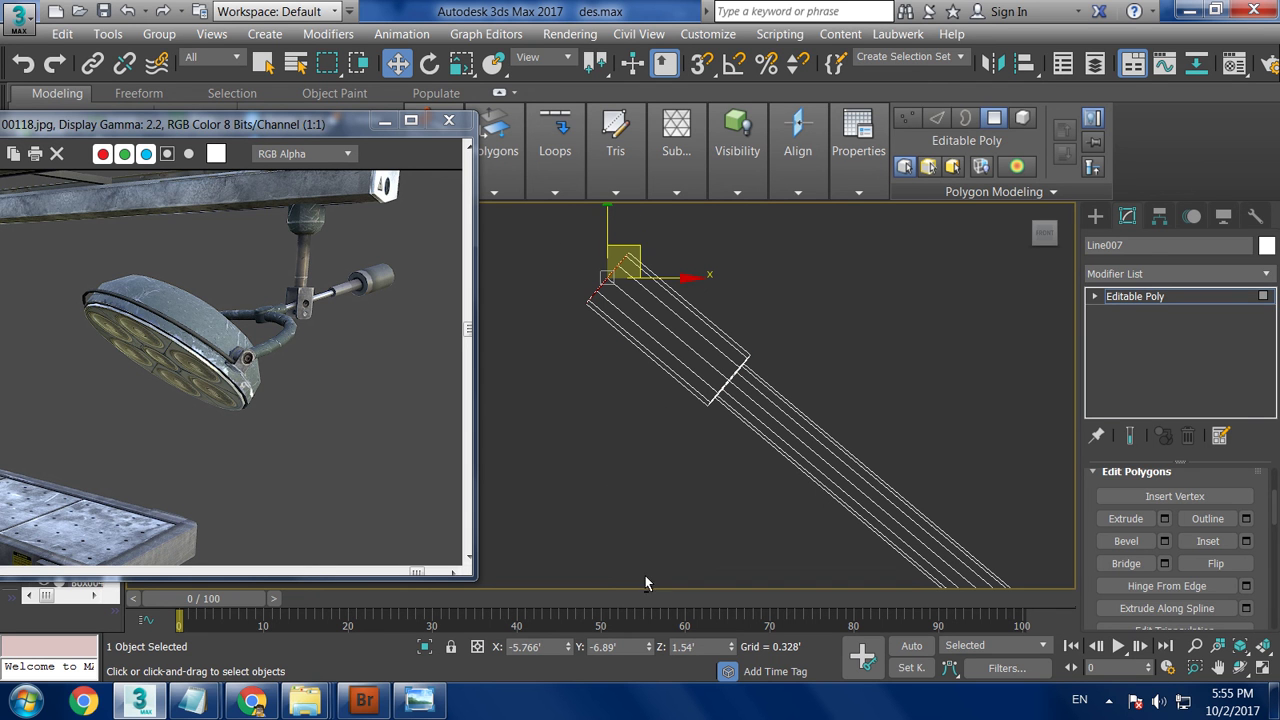
left_click(1165, 519)
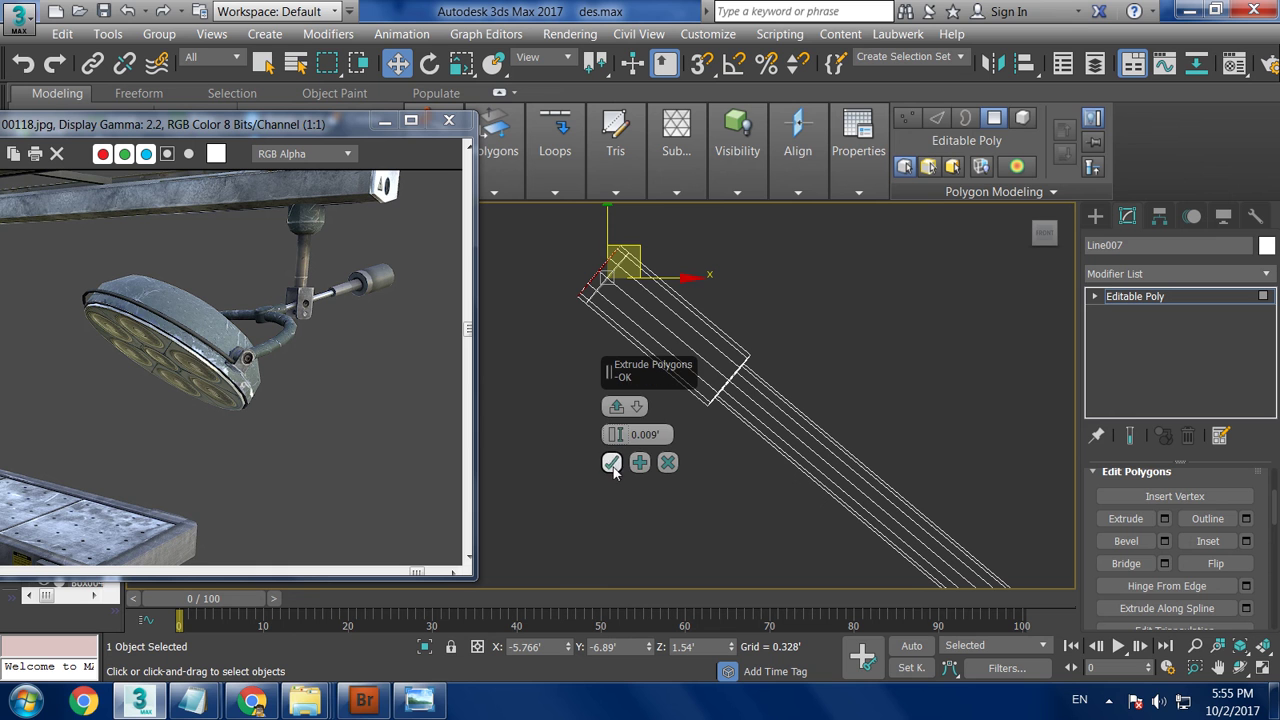
left_click_drag(614, 426, 574, 309)
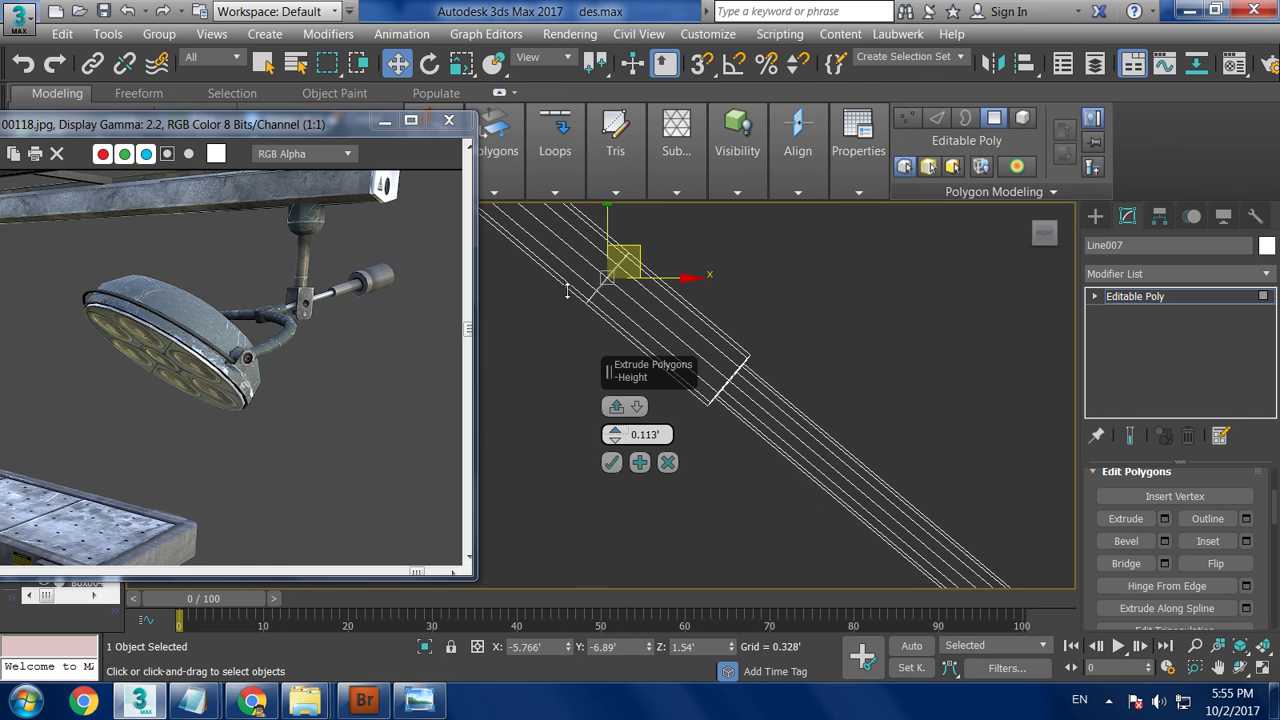
left_click(612, 462)
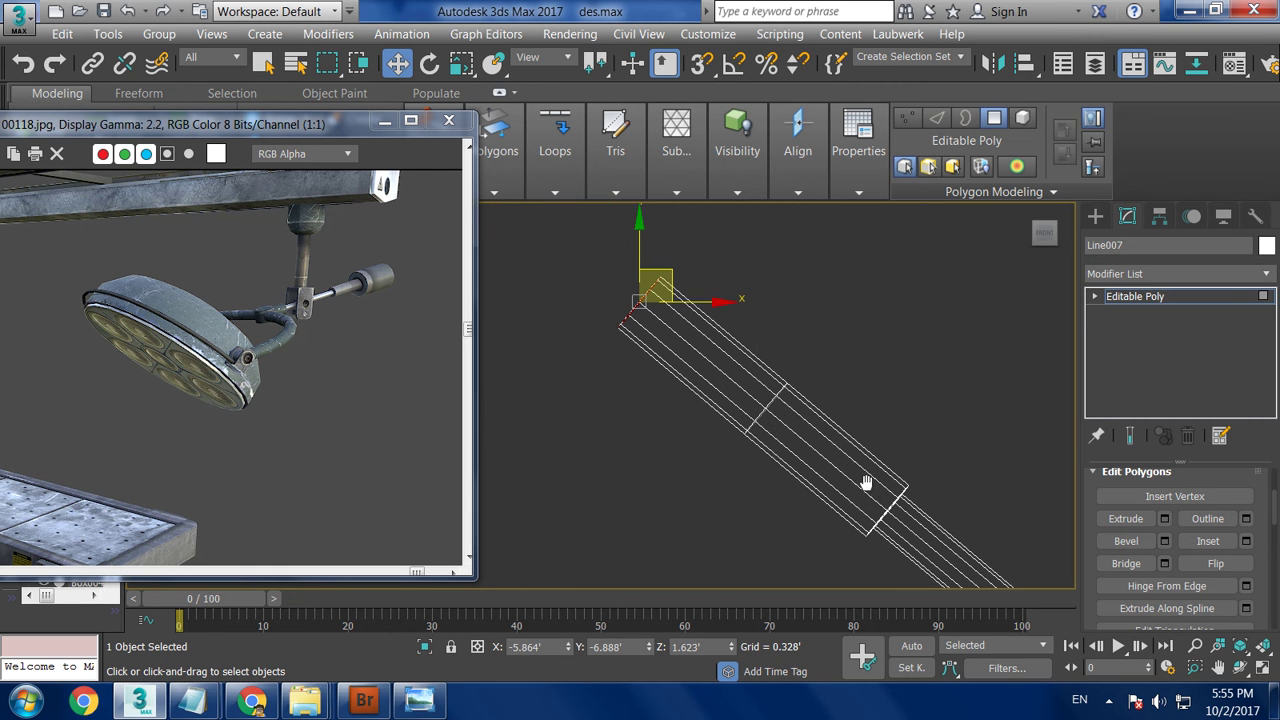
left_click_drag(655, 402, 656, 402)
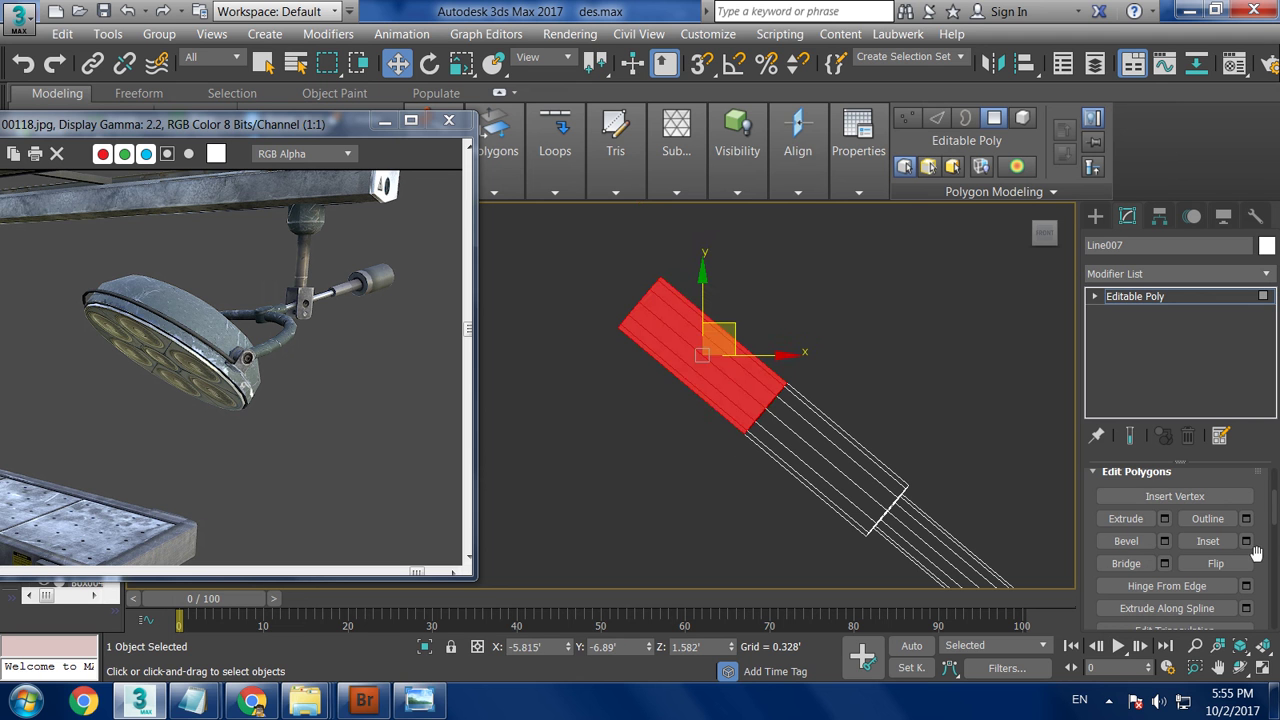
left_click(1165, 519)
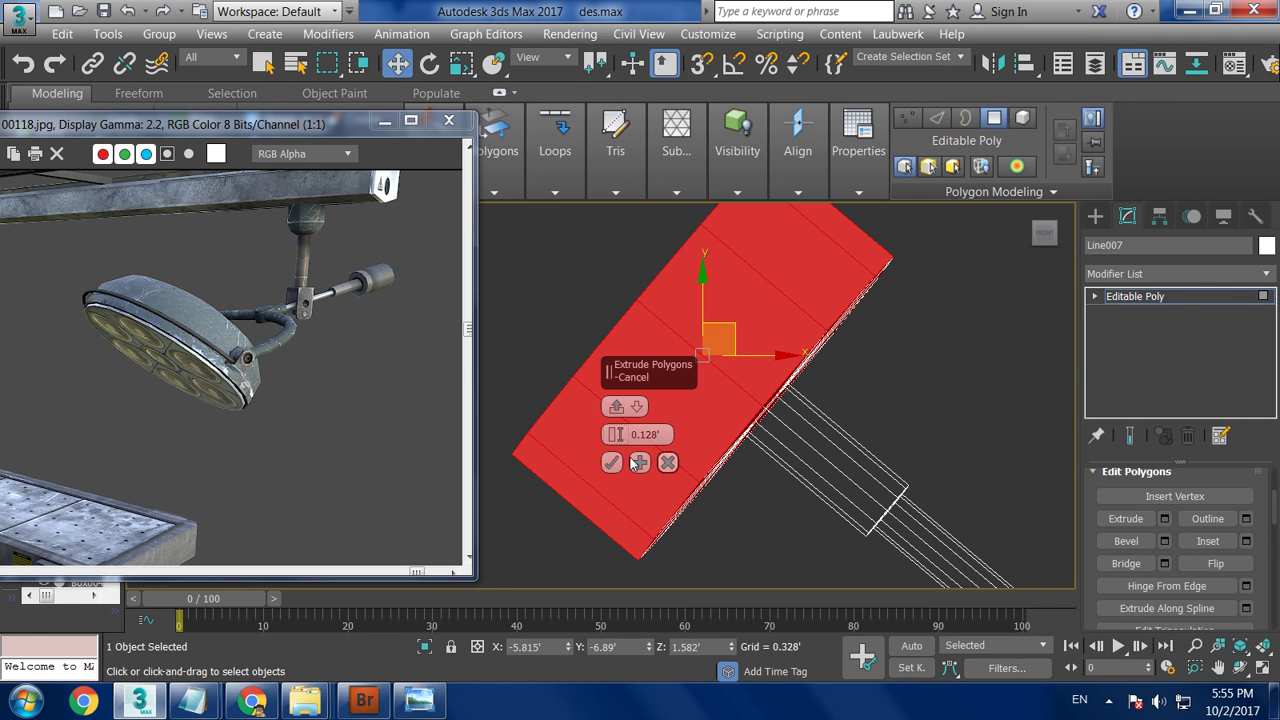
left_click_drag(614, 450, 682, 571)
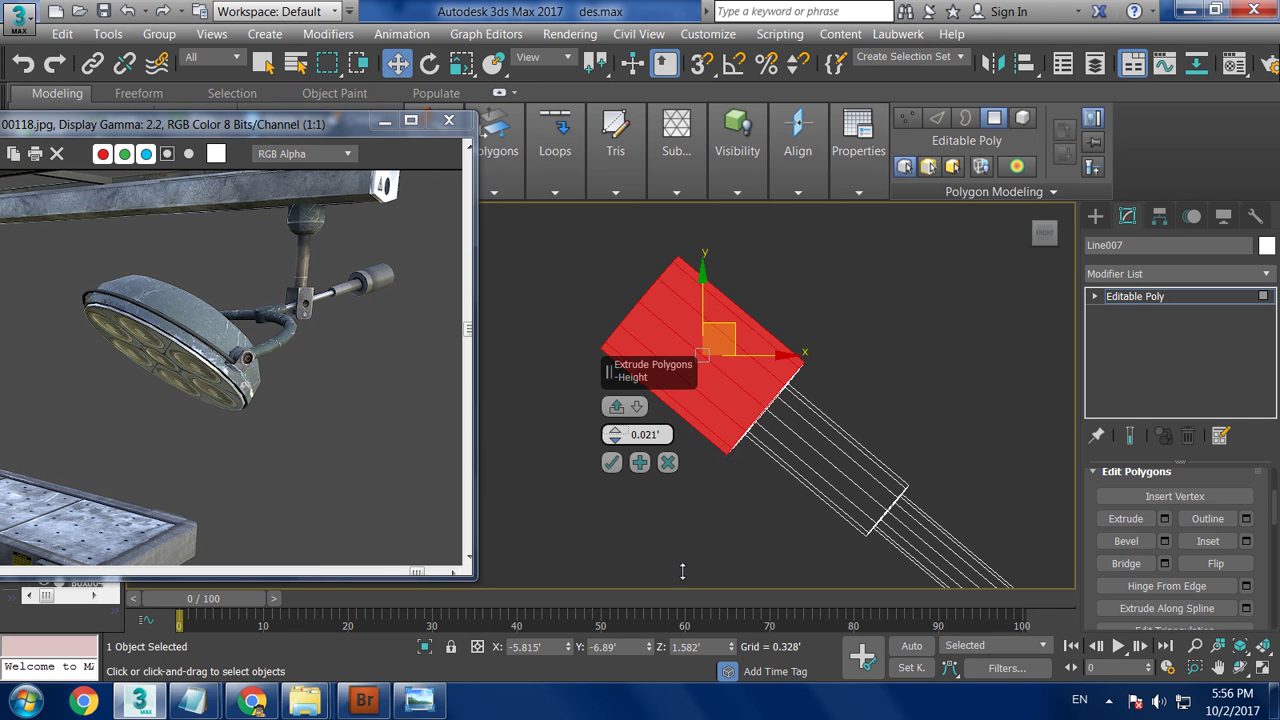
left_click(611, 462)
Move the vertices at the tube's top end up and left, then check the arm in Perspective.
key("1")
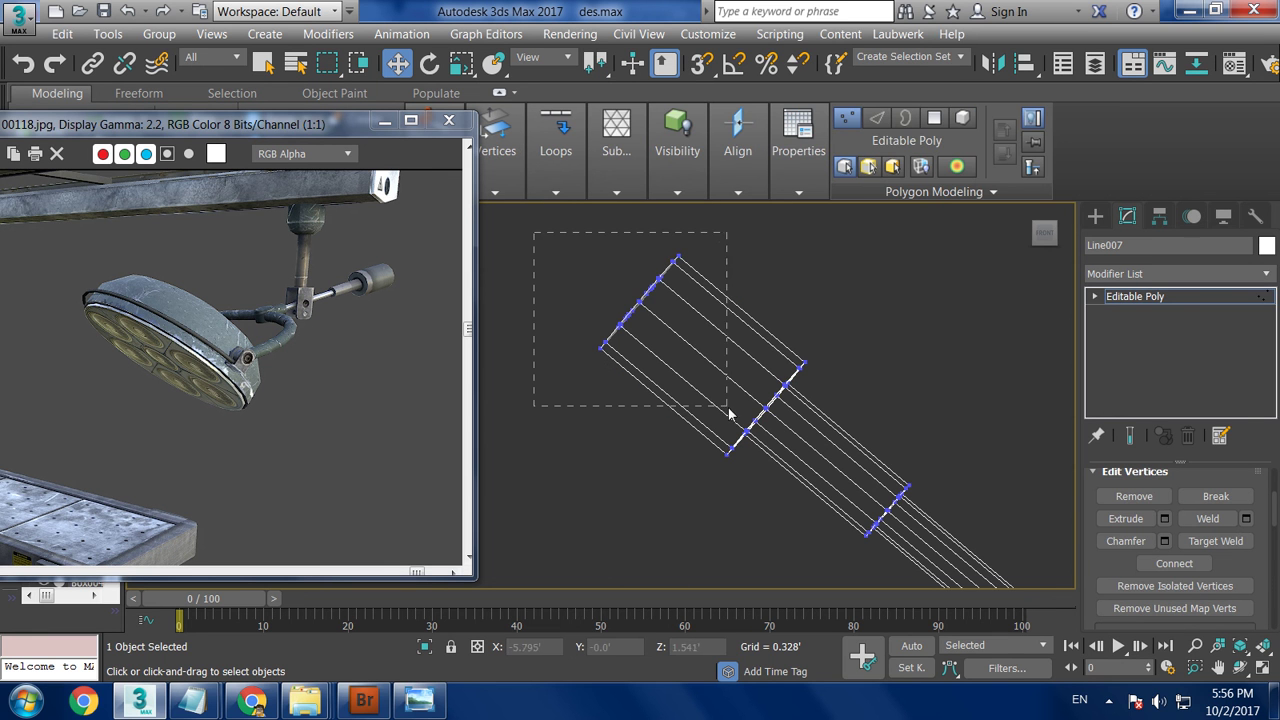
left_click_drag(726, 410, 713, 375)
left_click_drag(666, 277, 620, 228)
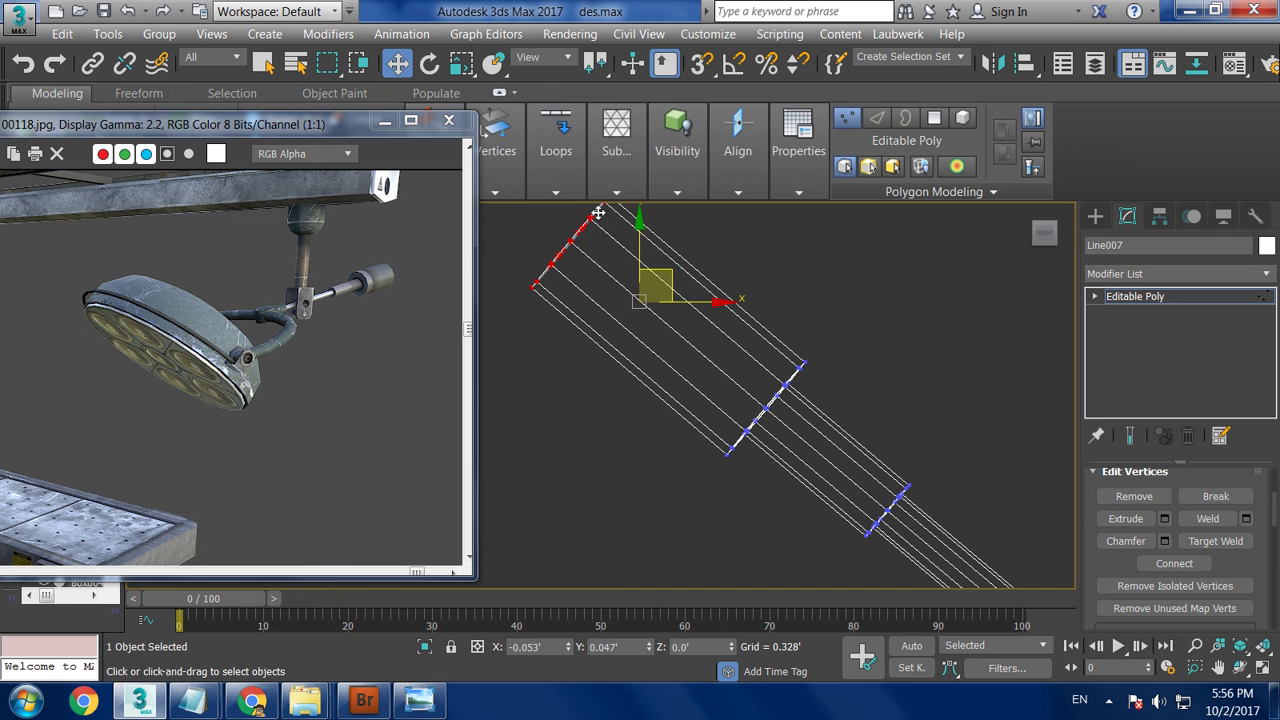
key("alt+w")
key("alt+w")
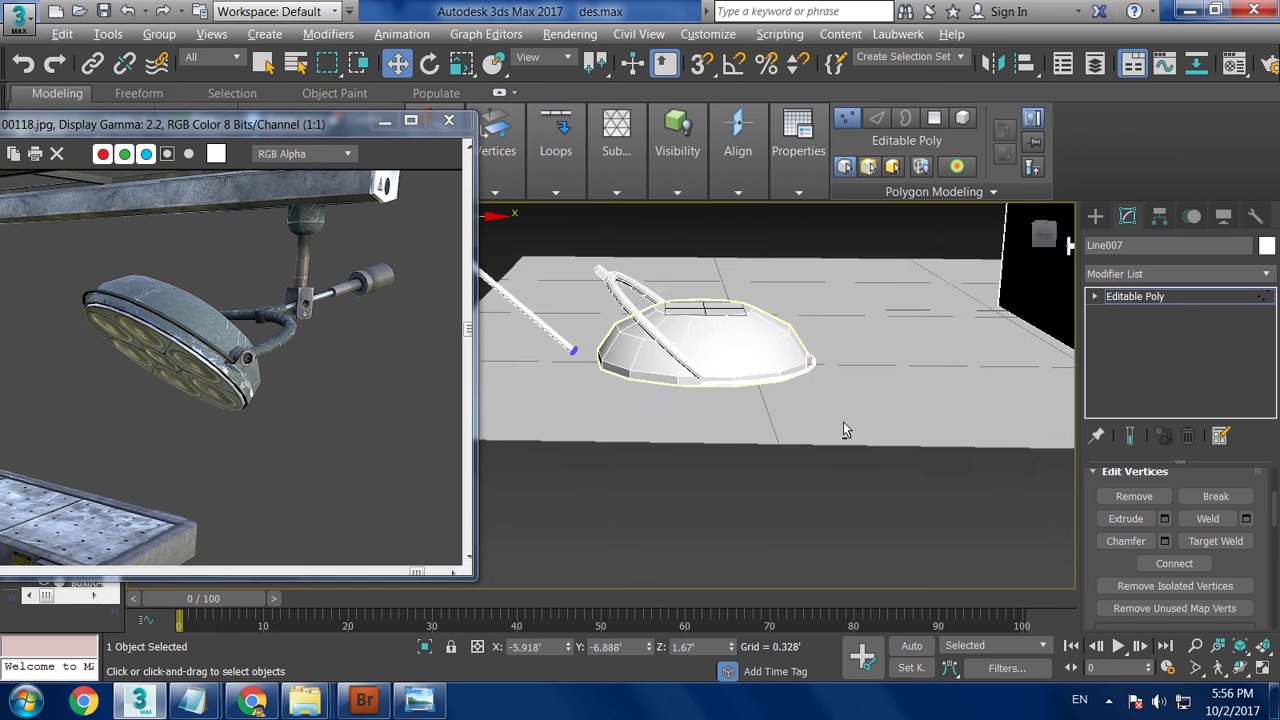
middle_click_drag(843, 421, 837, 445, "alt")
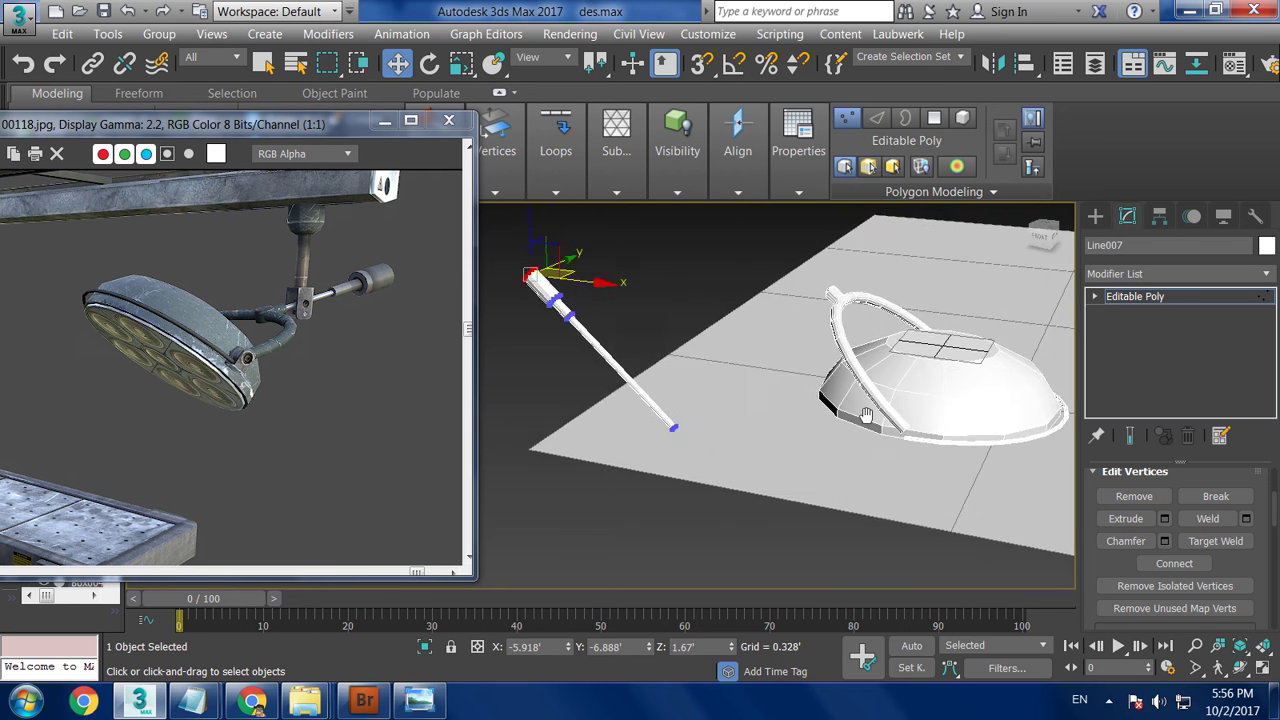
left_click(1175, 296)
mouse_move(611, 277)
middle_mouse_down("alt")
mouse_move(957, 245)
mouse_move(856, 380)
mouse_move(794, 289)
mouse_move(788, 325)
mouse_move(737, 380)
mouse_move(832, 311)
mouse_move(945, 366)
mouse_move(971, 405)
middle_mouse_up("alt")
scroll(971, 405, "down", 4)
middle_click_drag(825, 364, 700, 340, "alt")
scroll(700, 340, "up", 3)
Move the arm-end vertices into place, deselect everything, and centre the whole lamp in view.
key("1")
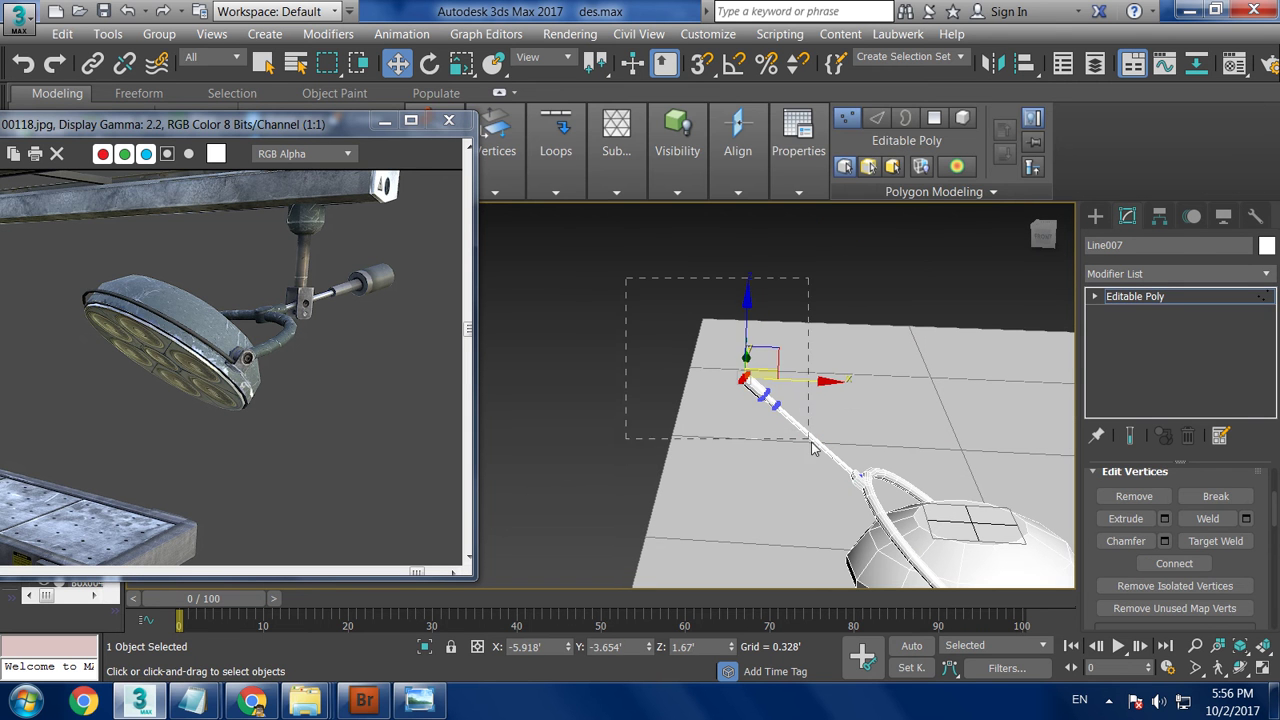
left_click_drag(812, 447, 810, 444)
left_click_drag(776, 361, 745, 345)
mouse_move(745, 345)
middle_mouse_down("alt")
mouse_move(843, 344)
mouse_move(740, 390)
mouse_move(1059, 299)
middle_mouse_up("alt")
scroll(720, 400, "up", 3)
scroll(703, 410, "up", 2)
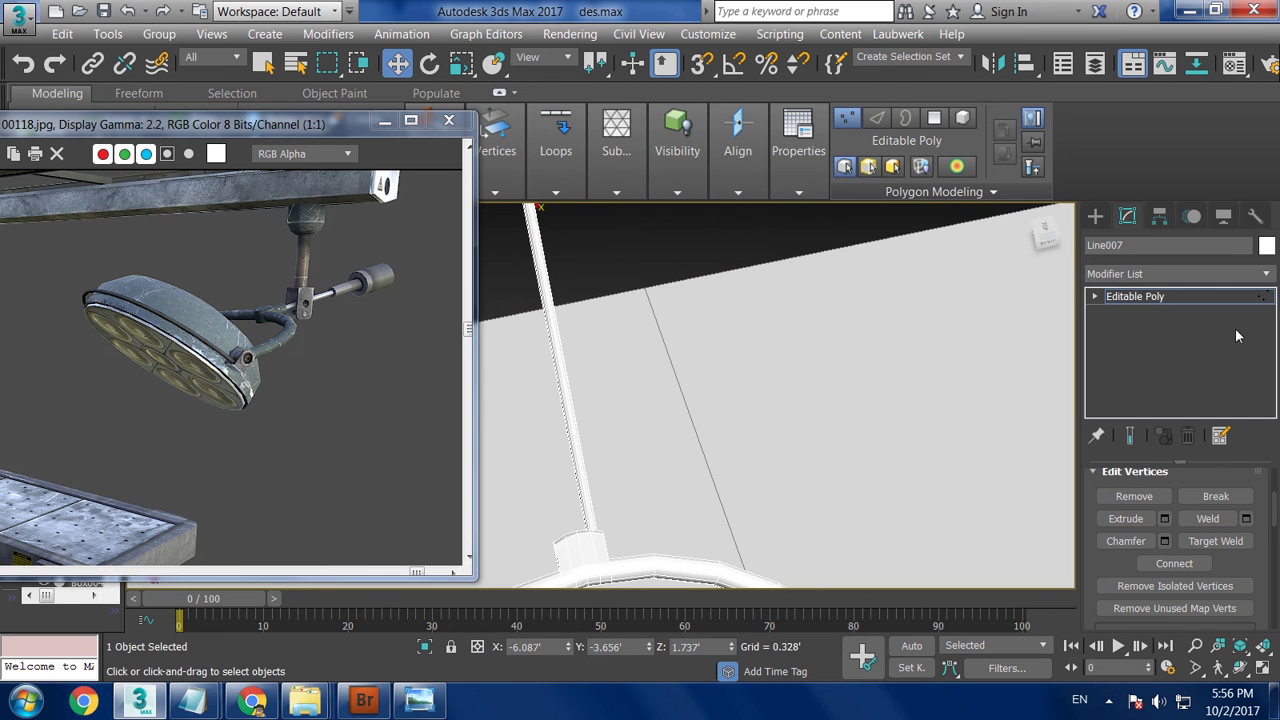
left_click(1150, 296)
mouse_move(643, 262)
middle_mouse_down("alt")
mouse_move(649, 300)
mouse_move(763, 206)
middle_mouse_up("alt")
left_click(822, 345)
mouse_move(822, 345)
middle_mouse_down("alt")
mouse_move(800, 329)
mouse_move(749, 363)
mouse_move(800, 341)
mouse_move(676, 365)
mouse_move(731, 343)
mouse_move(763, 400)
middle_mouse_up("alt")
scroll(640, 503, "up", 3)
middle_click_drag(640, 503, 849, 391)
scroll(651, 514, "up", 2)
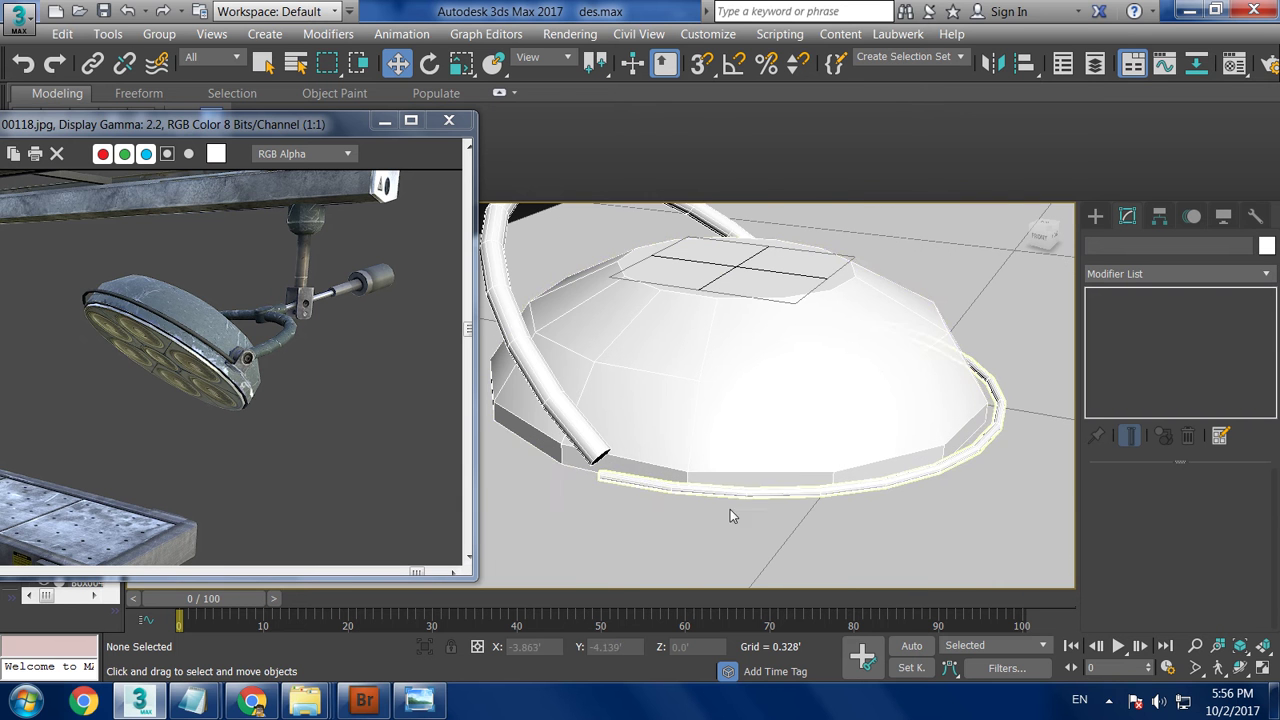
With AutoGrid on, create a small Box where the angled arm meets the ring.
left_click(634, 478)
scroll(636, 483, "down", 2)
scroll(636, 483, "up", 2)
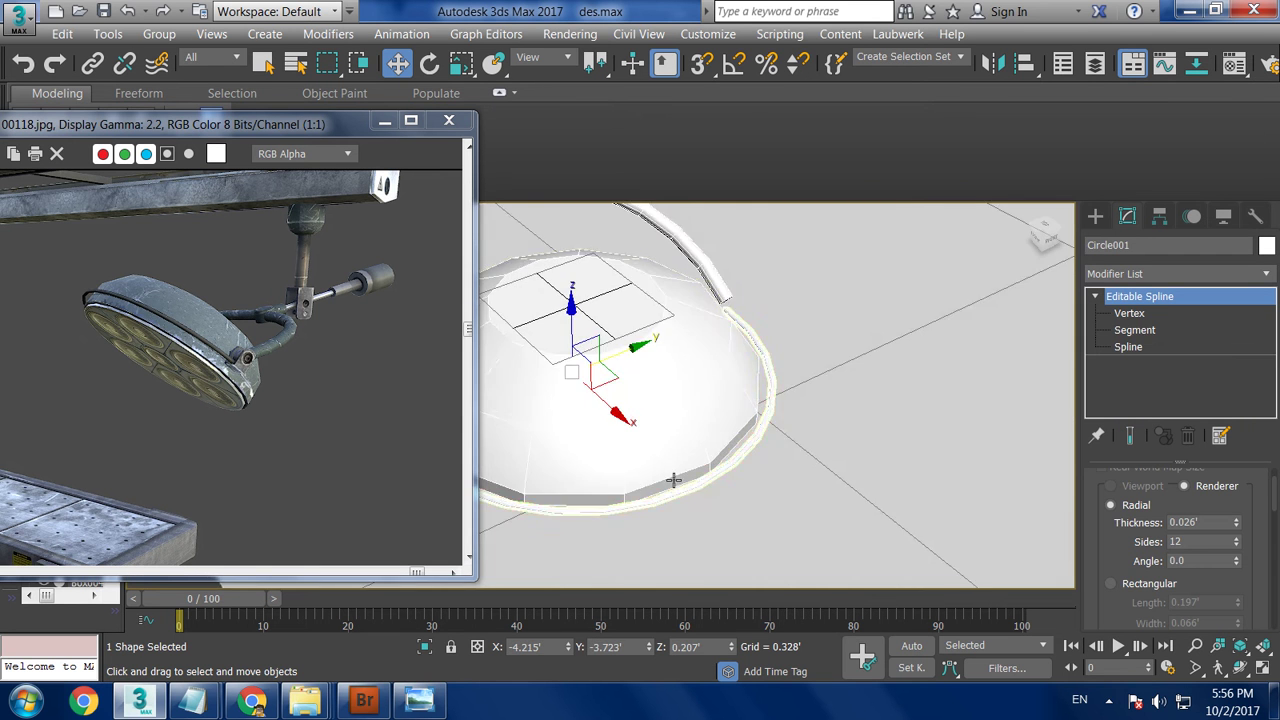
scroll(680, 470, "up", 2)
scroll(740, 455, "up", 2)
scroll(786, 445, "up", 2)
middle_click_drag(786, 445, 800, 430, "alt")
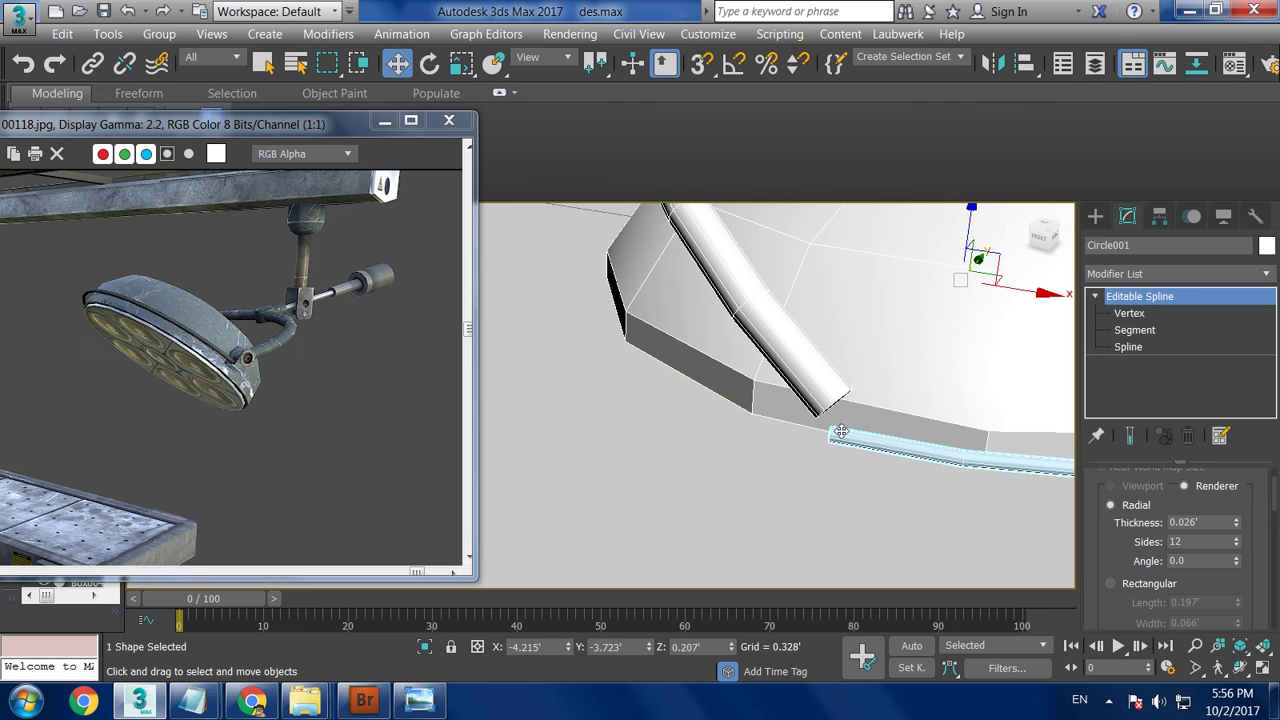
left_click(1095, 216)
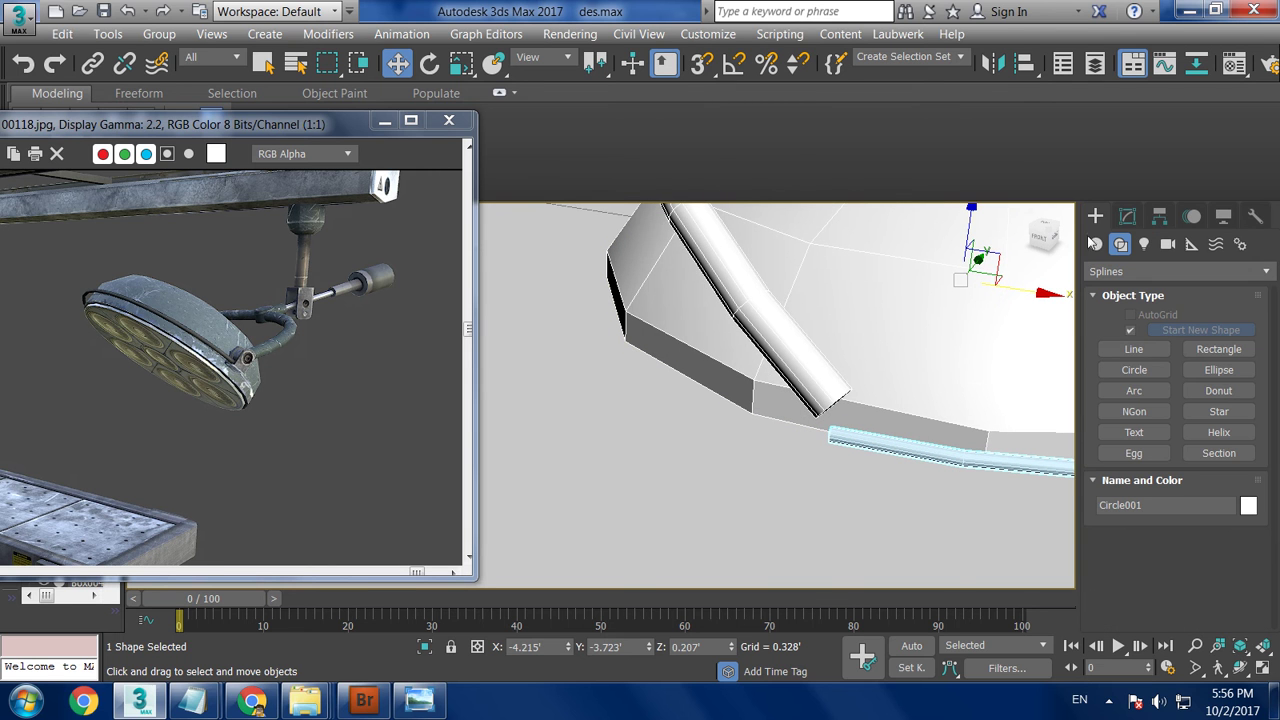
left_click(1096, 245)
left_click(1136, 334)
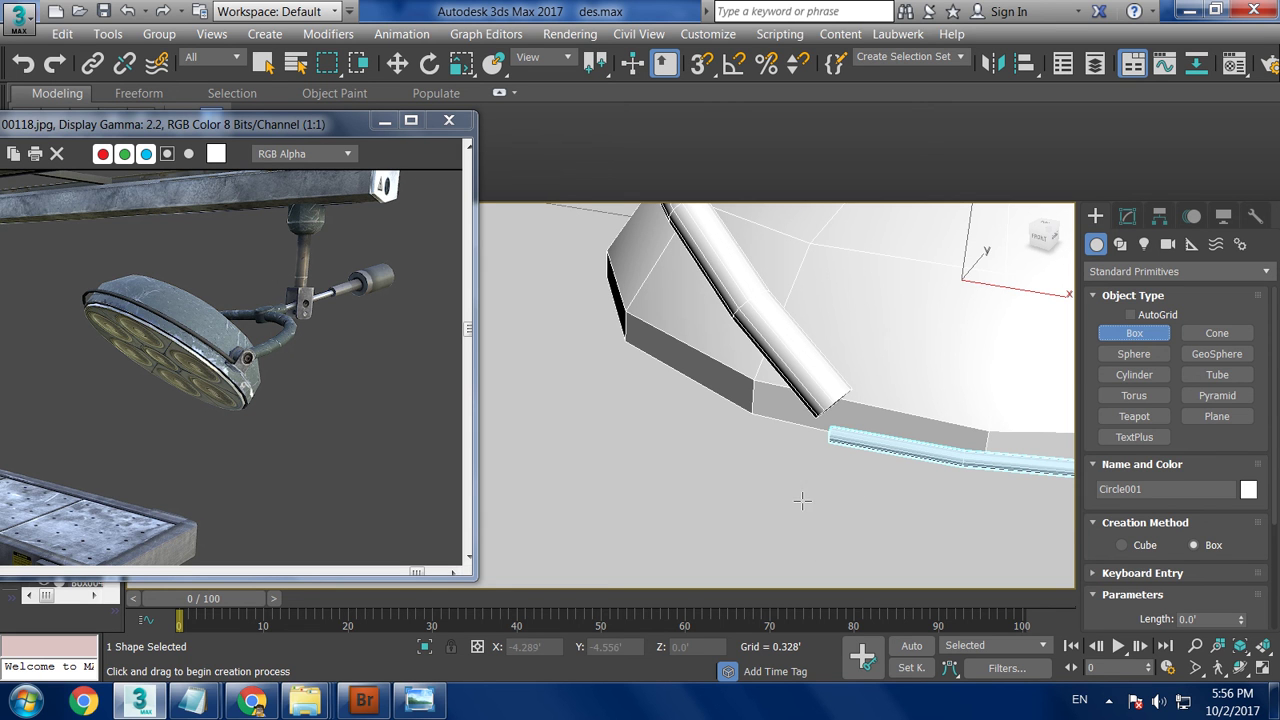
left_click(1143, 316)
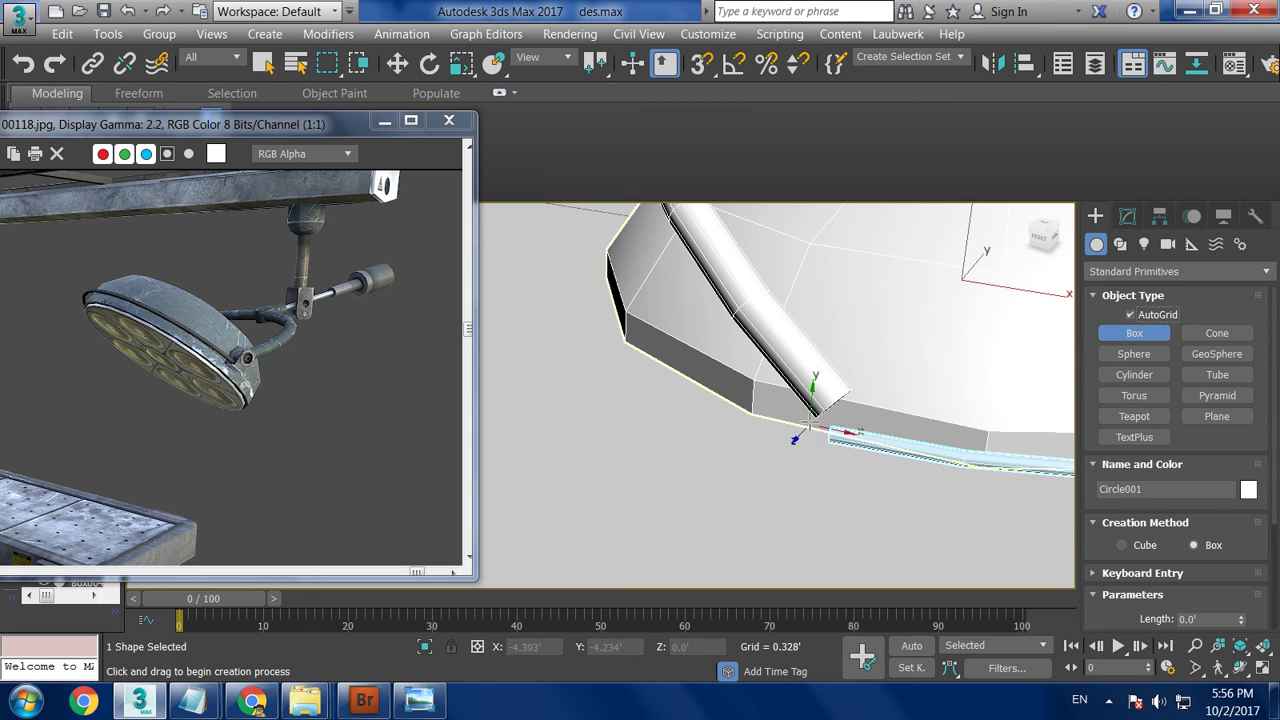
left_click_drag(779, 399, 832, 432)
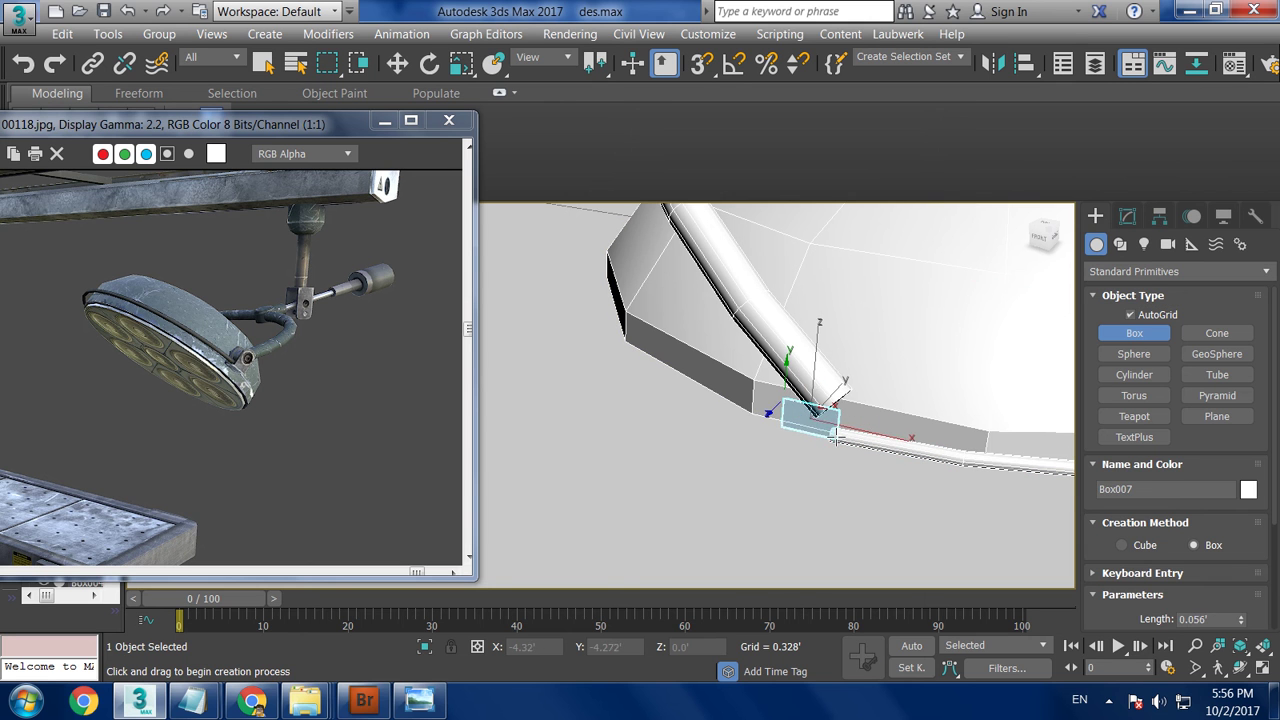
left_click(814, 530)
Nudge the box into place, convert it to Editable Poly, and raise its top vertices.
key("w")
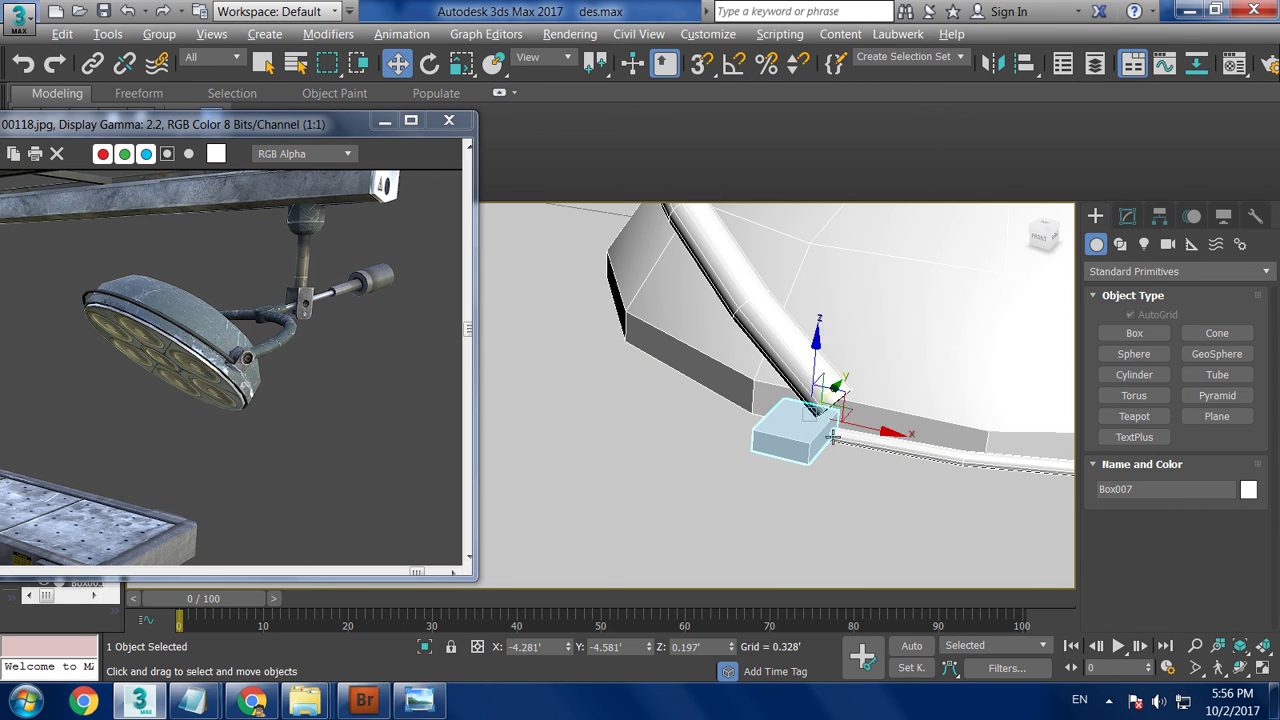
middle_click_drag(826, 440, 853, 436, "alt")
left_click_drag(869, 436, 892, 446)
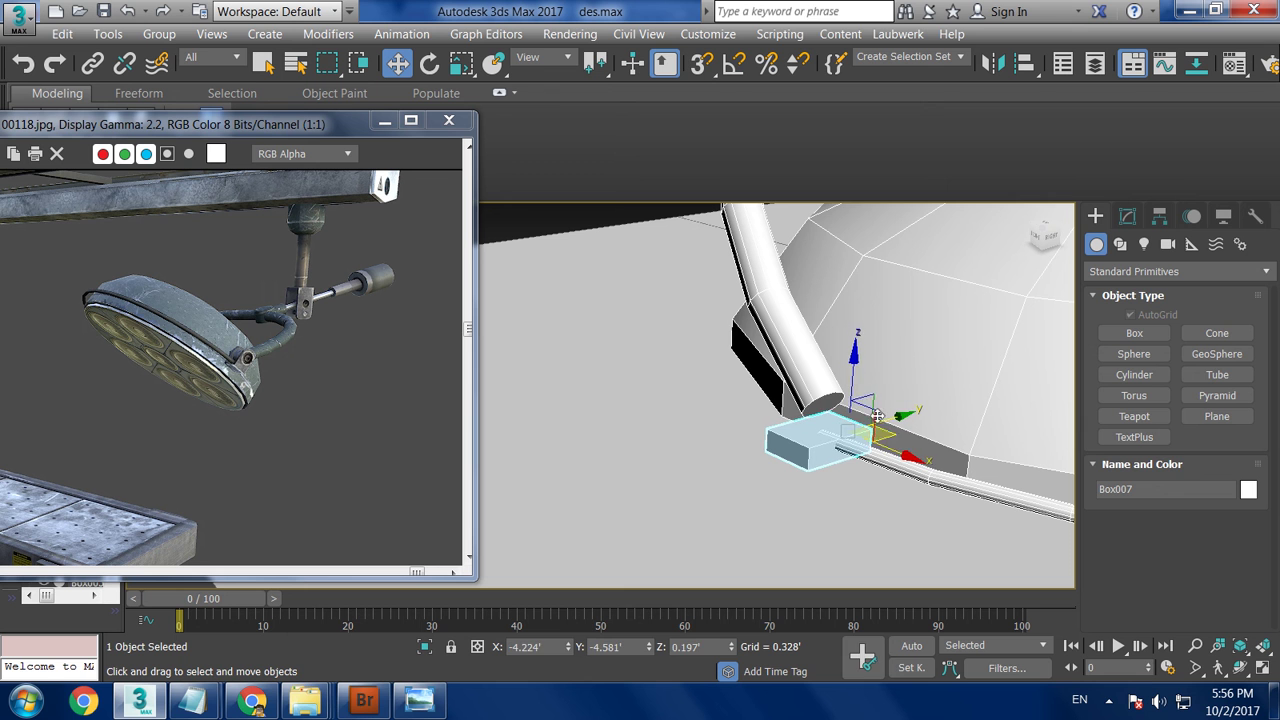
left_click_drag(856, 382, 856, 372)
middle_click_drag(853, 378, 824, 414, "alt")
right_click(824, 414)
mouse_move(853, 637)
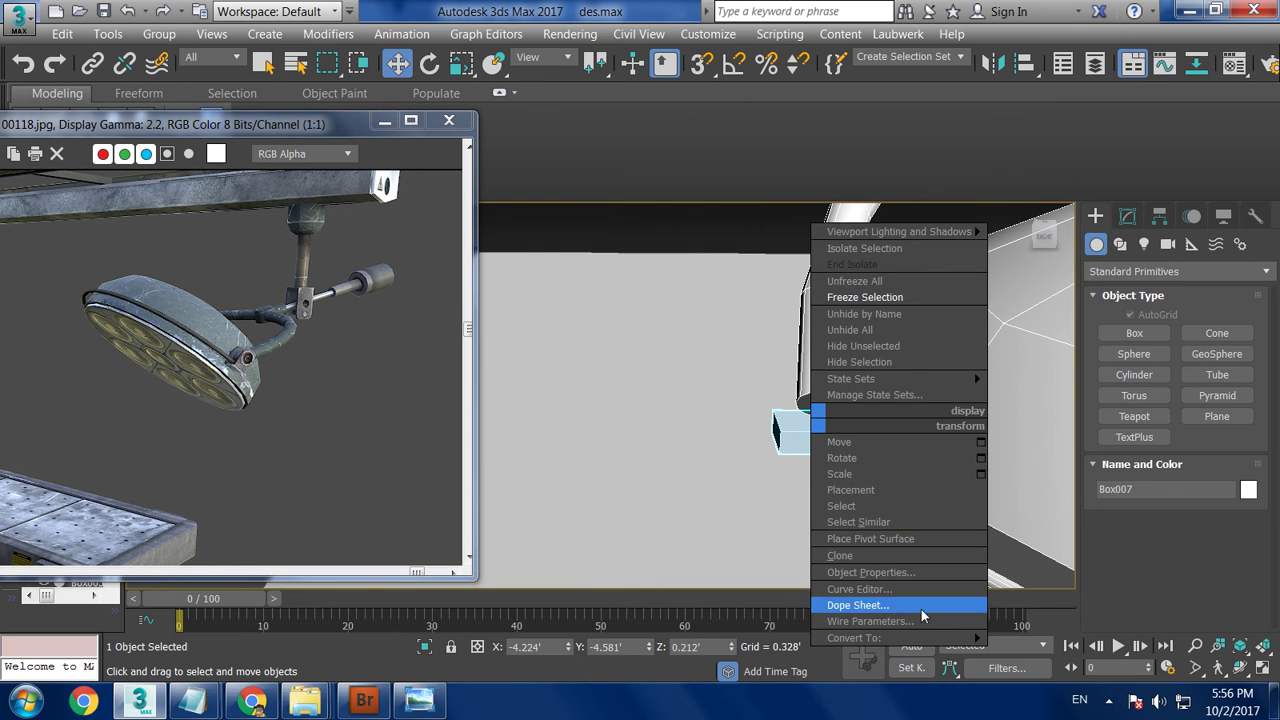
left_click(1069, 626)
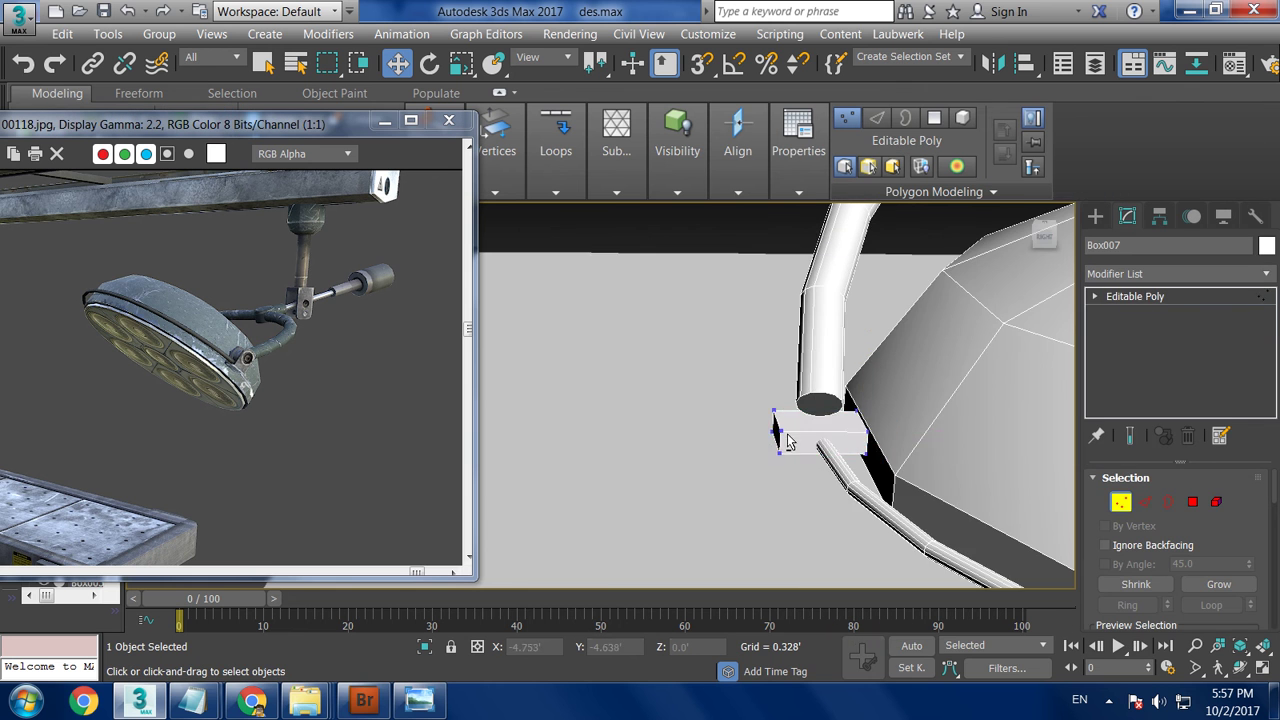
middle_click_drag(786, 434, 741, 371, "alt")
mouse_move(913, 441)
left_mouse_down()
mouse_move(835, 385)
mouse_move(822, 338)
left_mouse_up()
middle_click_drag(822, 338, 992, 379, "alt")
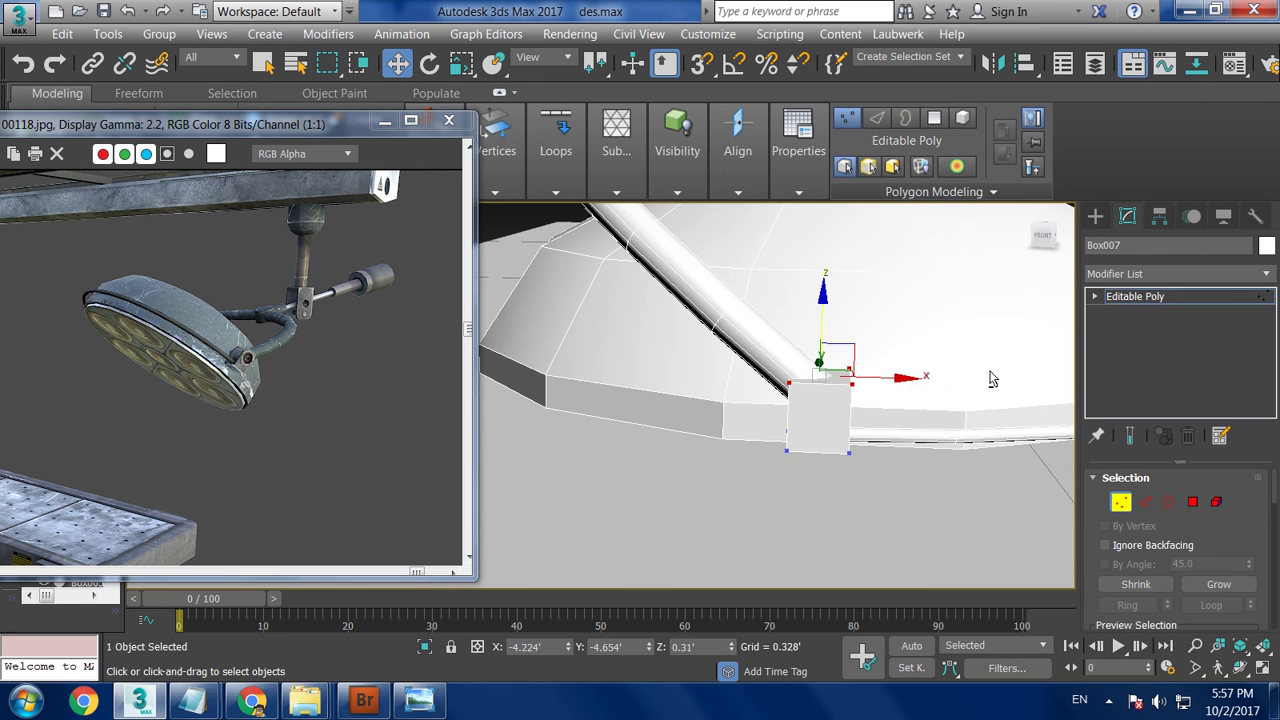
left_click(1150, 296)
Shift-copy the connector block to the ring's other side as Box008.
scroll(800, 400, "down", 5)
middle_click_drag(800, 400, 760, 410, "alt")
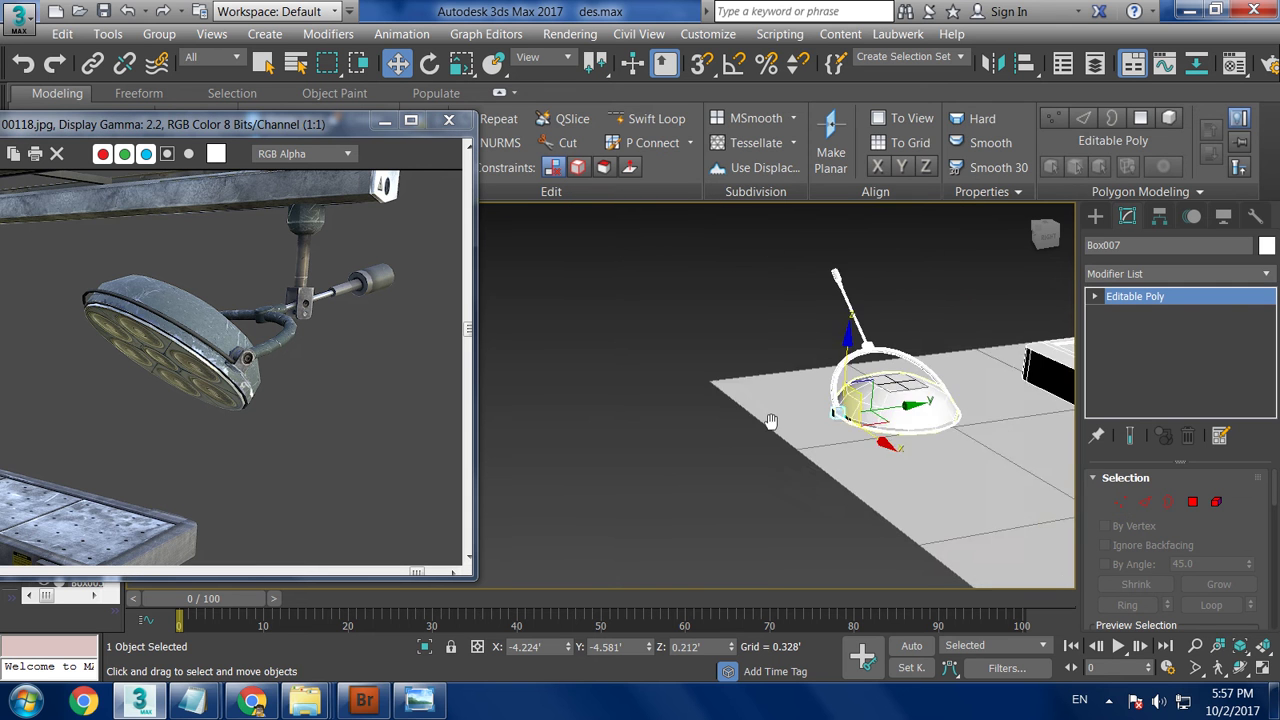
scroll(749, 415, "up", 3)
left_click_drag(759, 405, 914, 390, "shift")
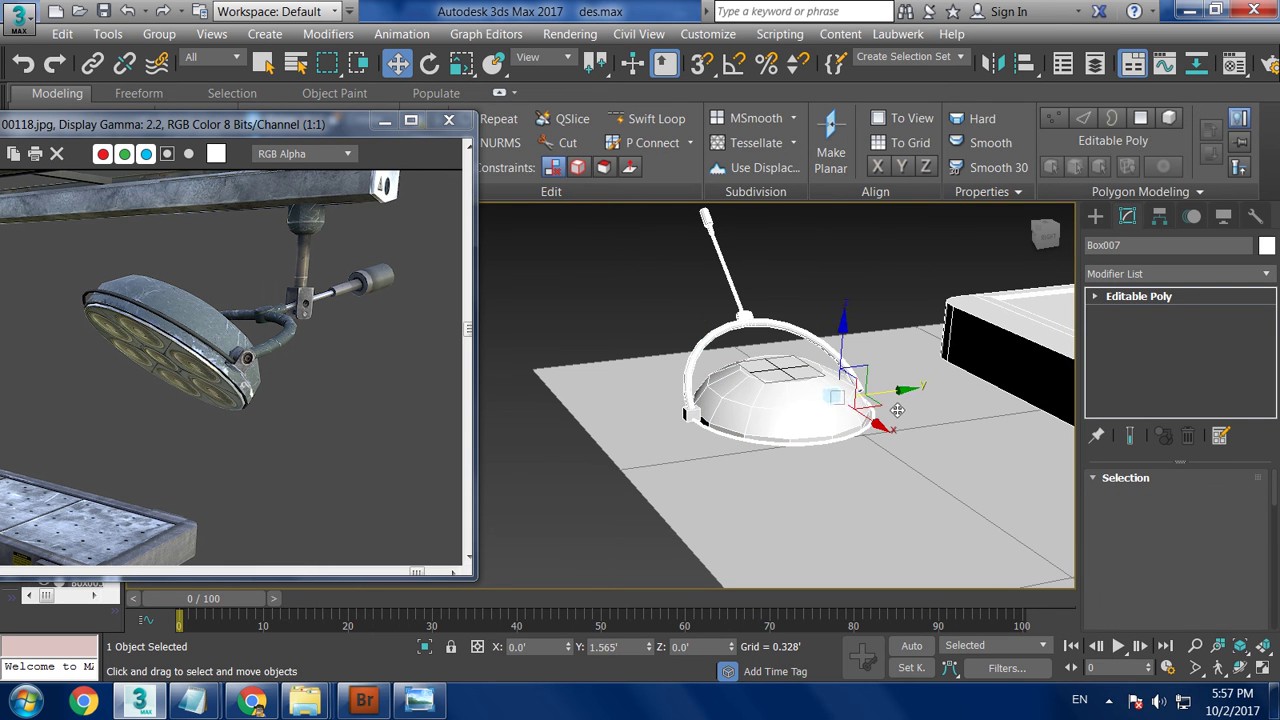
left_click(643, 427)
key("z")
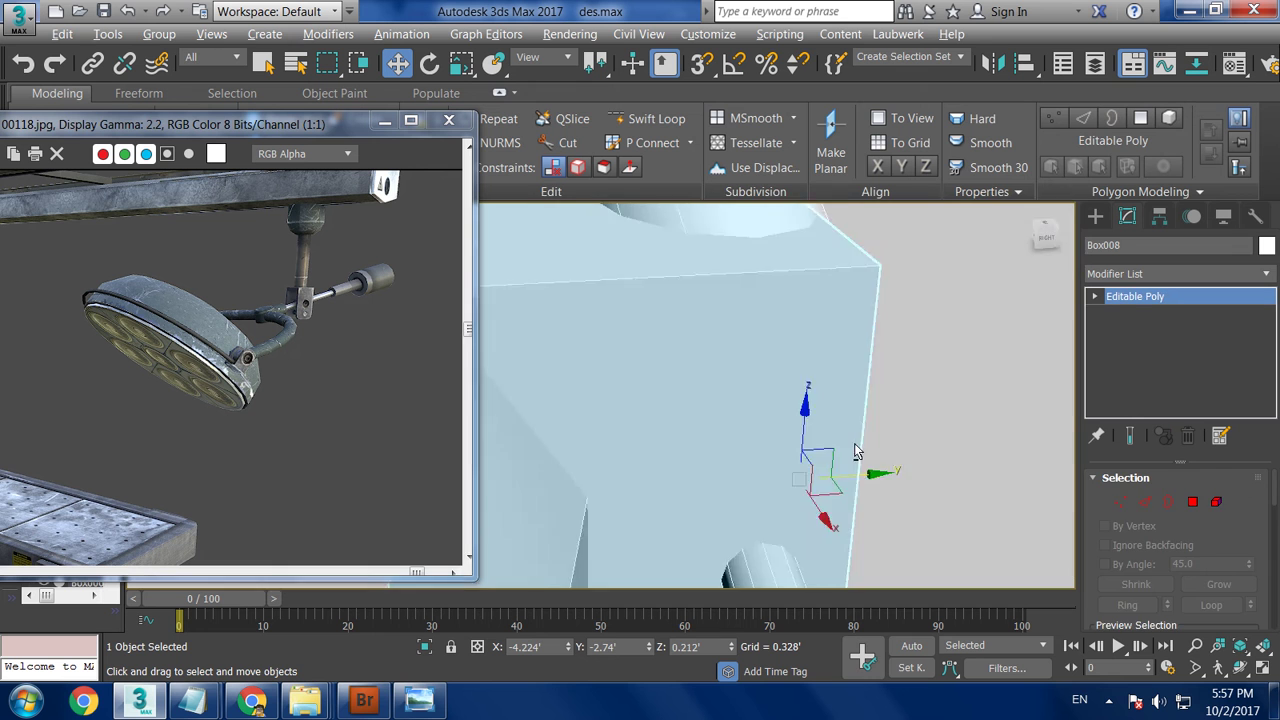
scroll(875, 452, "down", 3)
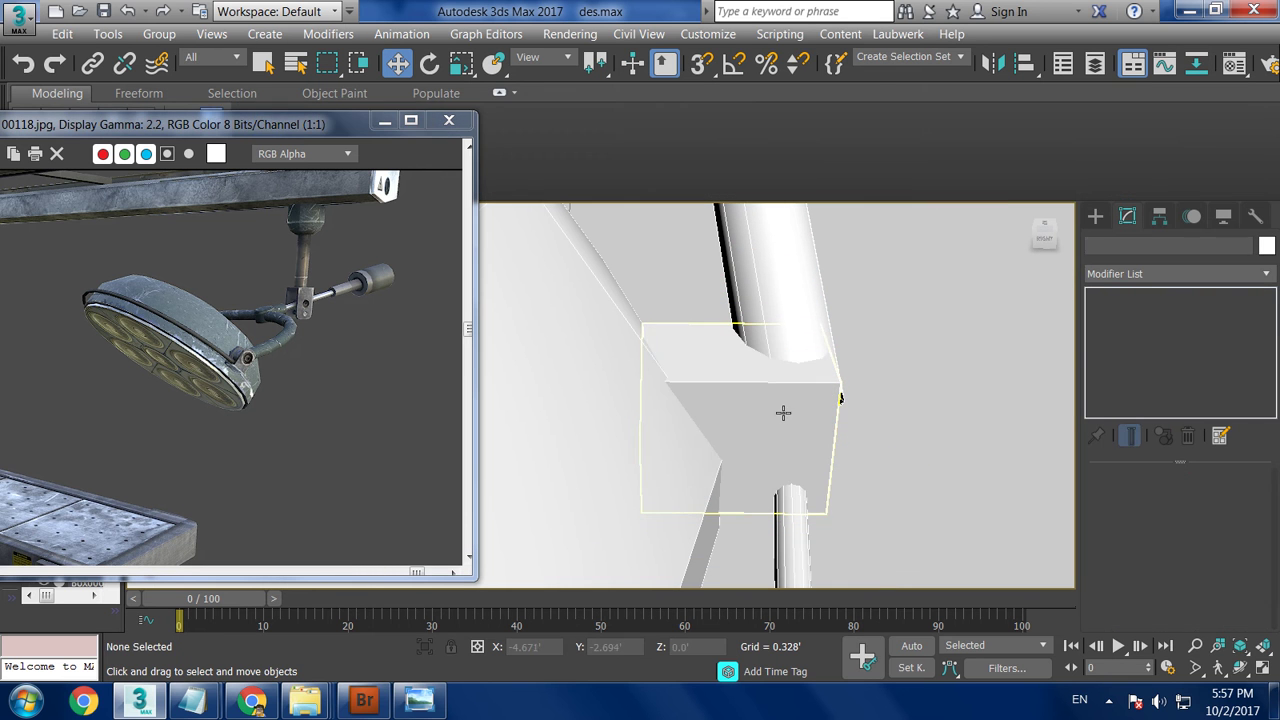
left_click_drag(890, 459, 909, 459)
scroll(860, 462, "down", 3)
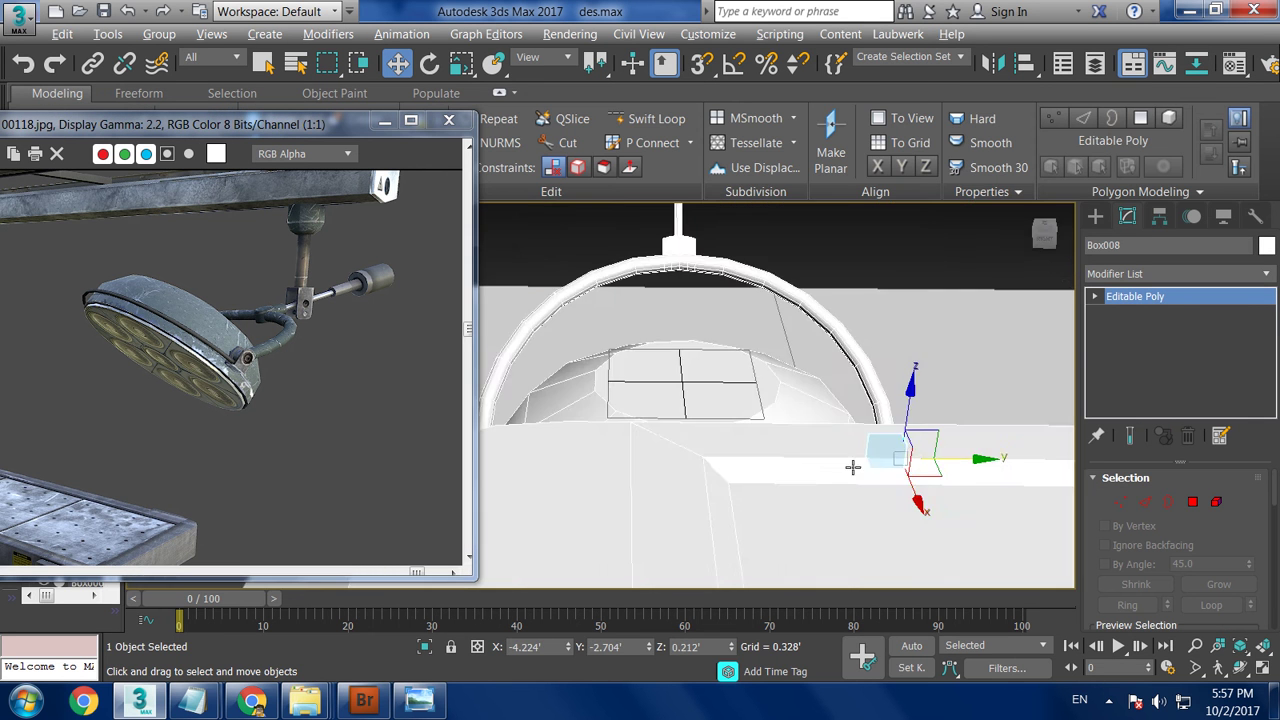
scroll(860, 462, "down", 4)
left_click(900, 457)
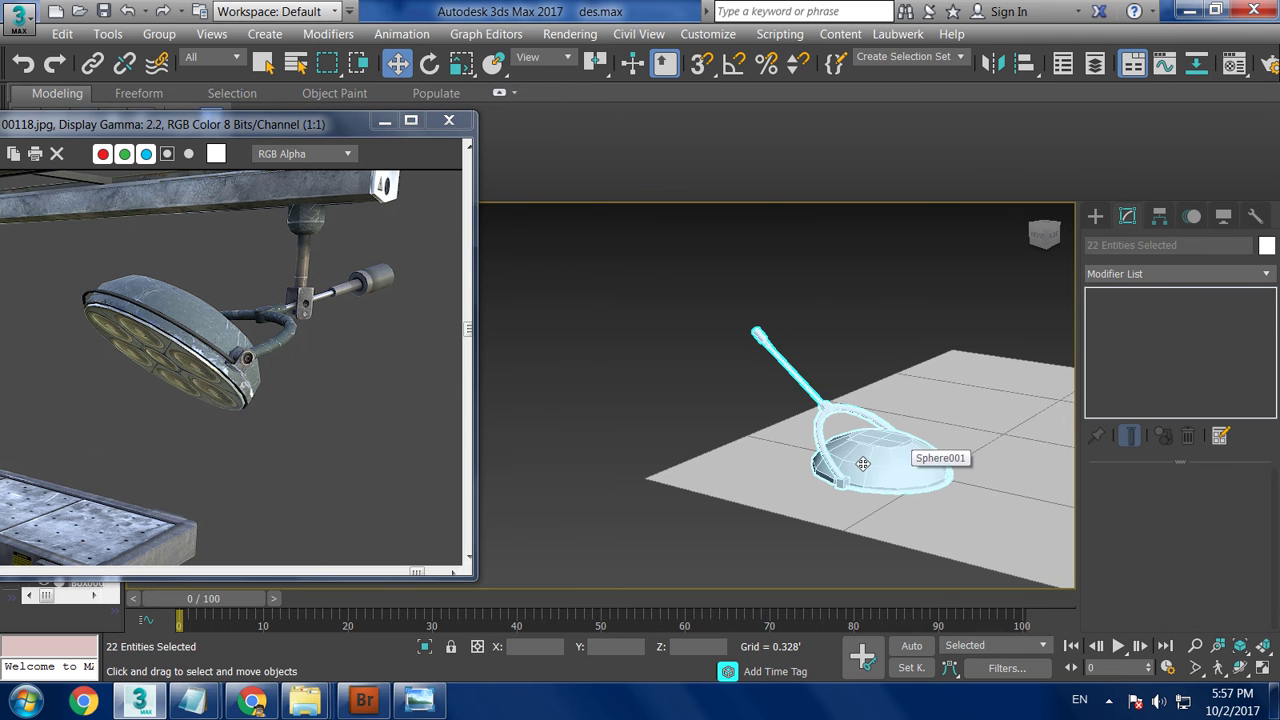
Assign the grey 01 - Default material to the selected lamp parts.
key("m")
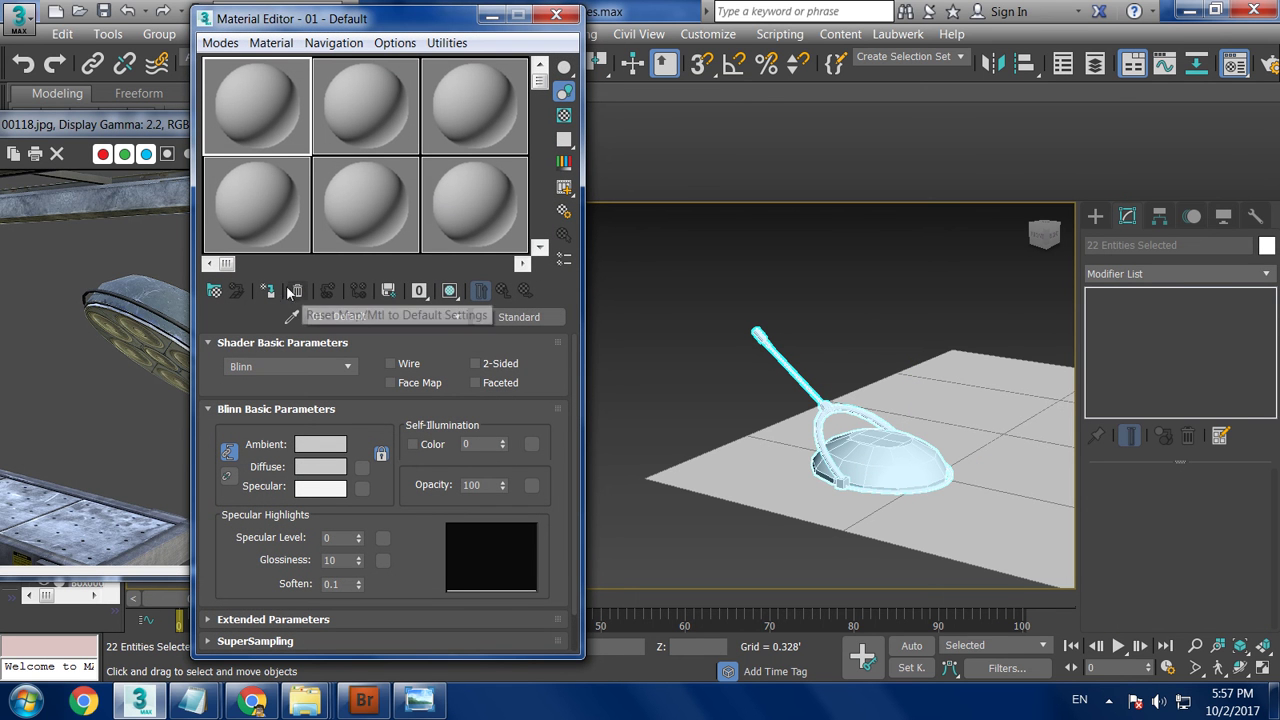
left_click(267, 290)
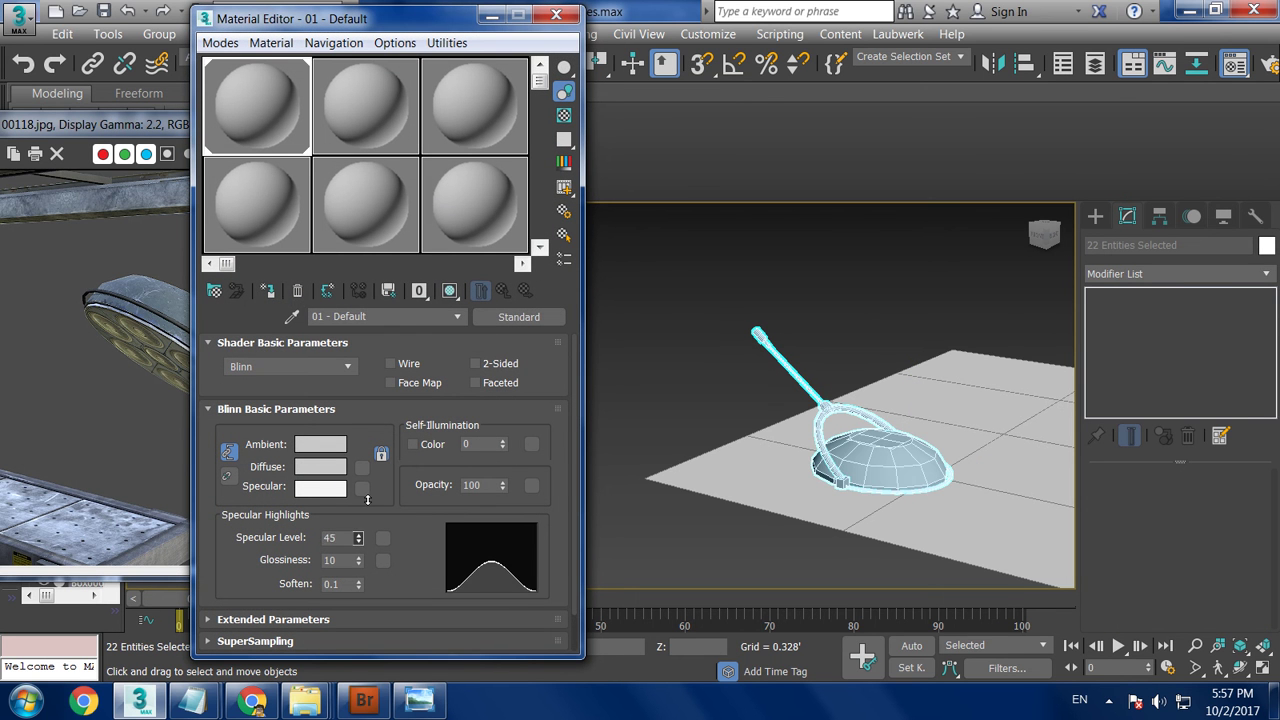
left_click(556, 14)
left_click(668, 263)
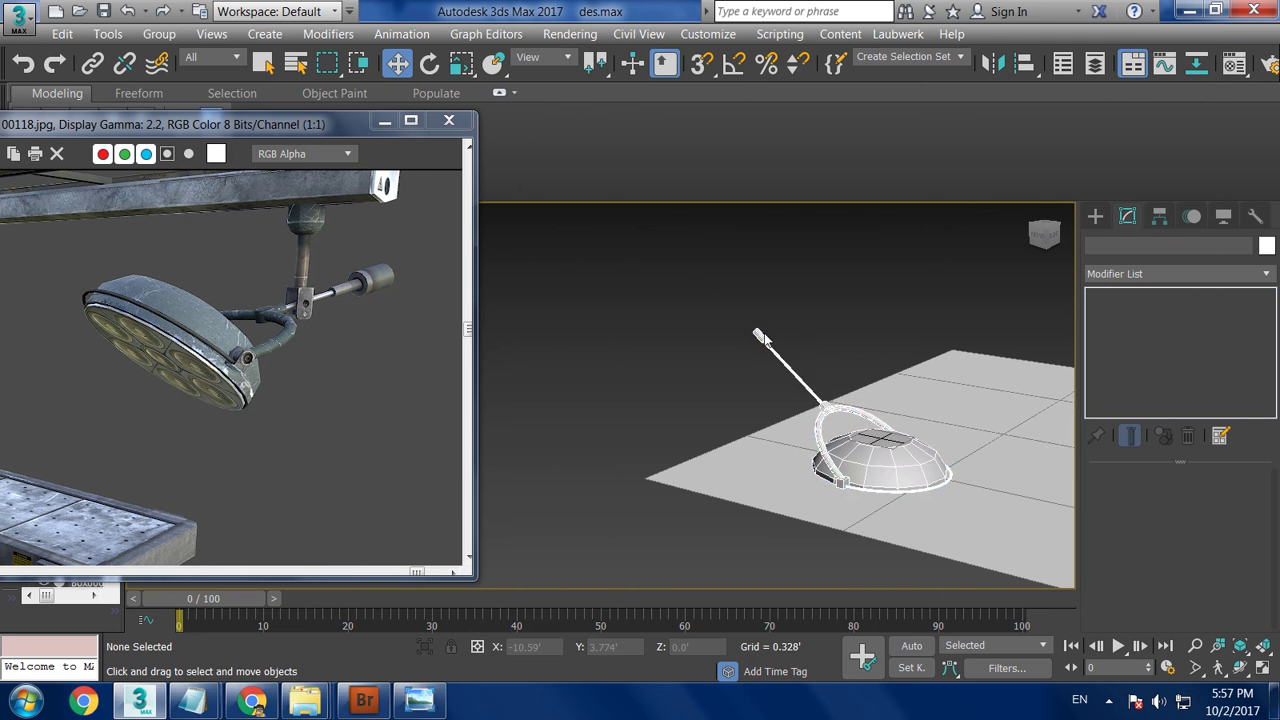
Zoom and pan around the lamp, then select the connector block at the arm's end.
scroll(843, 438, "down", 3)
scroll(843, 438, "up", 2)
scroll(843, 438, "down", 2)
scroll(800, 430, "up", 2)
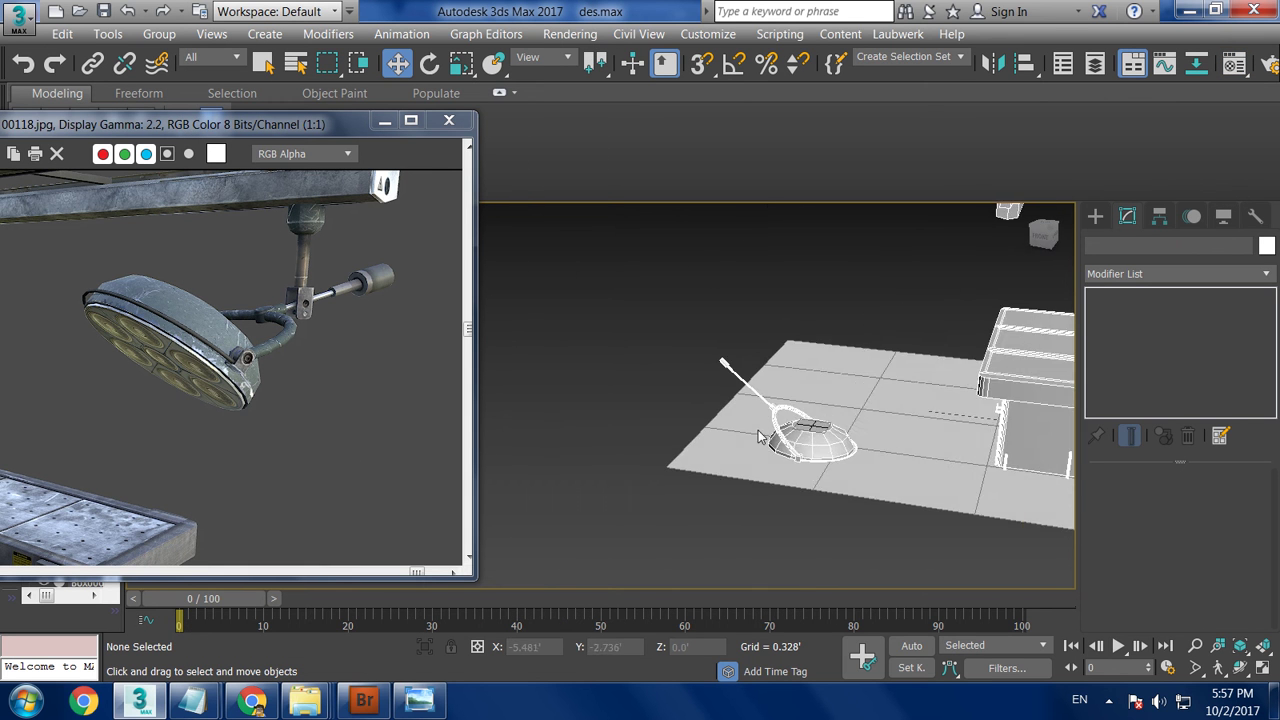
scroll(760, 430, "up", 3)
scroll(700, 424, "down", 2)
mouse_move(700, 424)
middle_mouse_down()
mouse_move(745, 382)
mouse_move(785, 379)
middle_mouse_up()
scroll(810, 390, "down", 2)
scroll(757, 428, "up", 4)
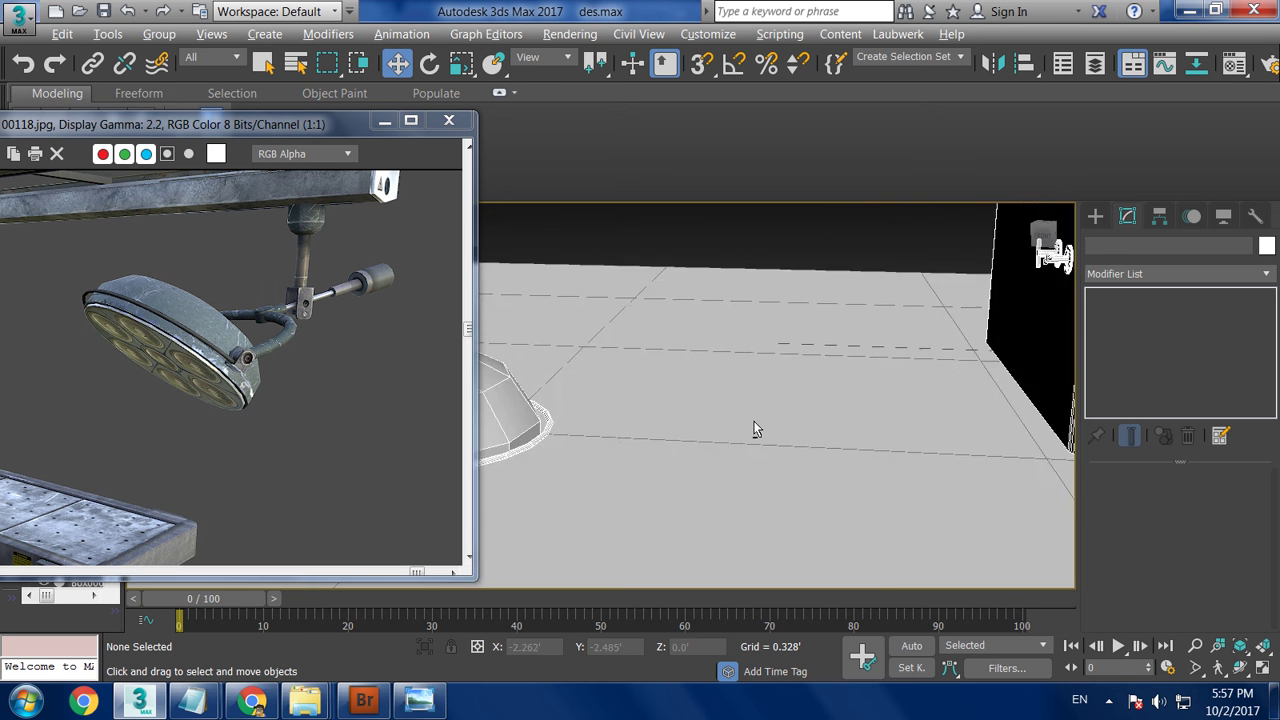
scroll(800, 435, "up", 3)
scroll(829, 440, "down", 3)
scroll(829, 431, "up", 1)
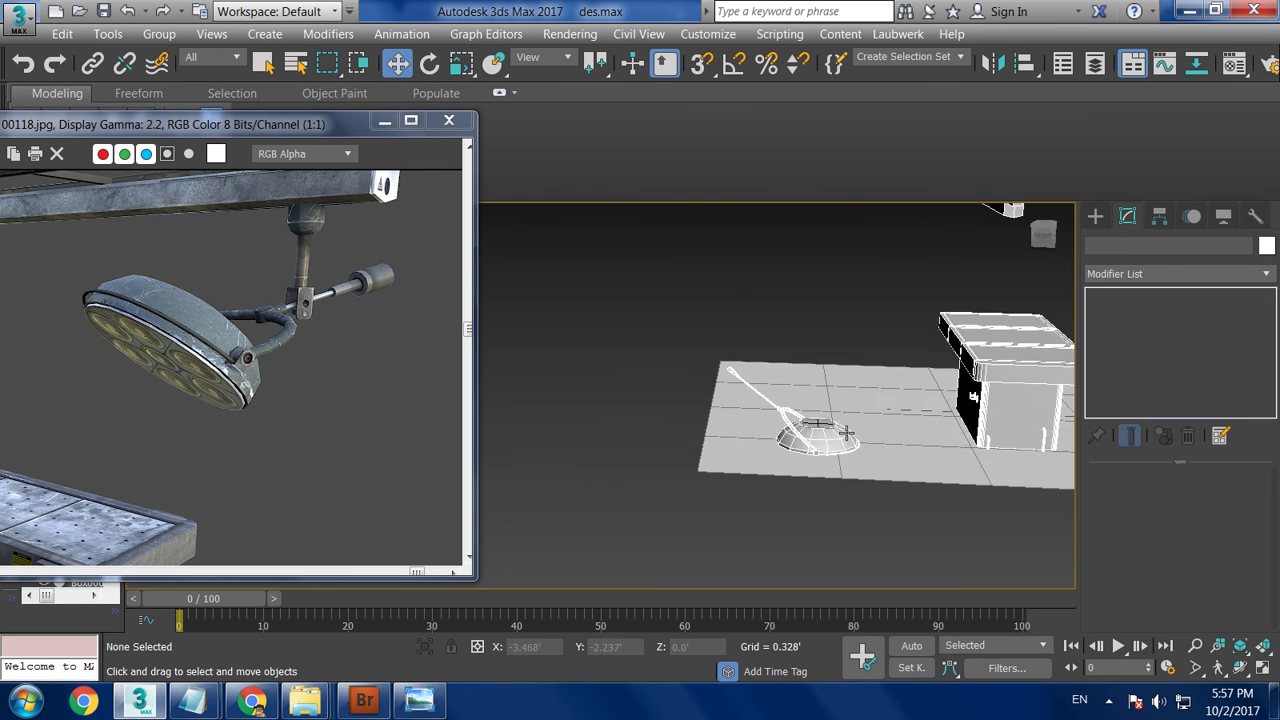
scroll(840, 425, "up", 3)
scroll(868, 418, "up", 2)
scroll(868, 418, "up", 2)
scroll(880, 390, "up", 2)
scroll(851, 420, "up", 2)
scroll(855, 400, "up", 2)
scroll(840, 430, "down", 2)
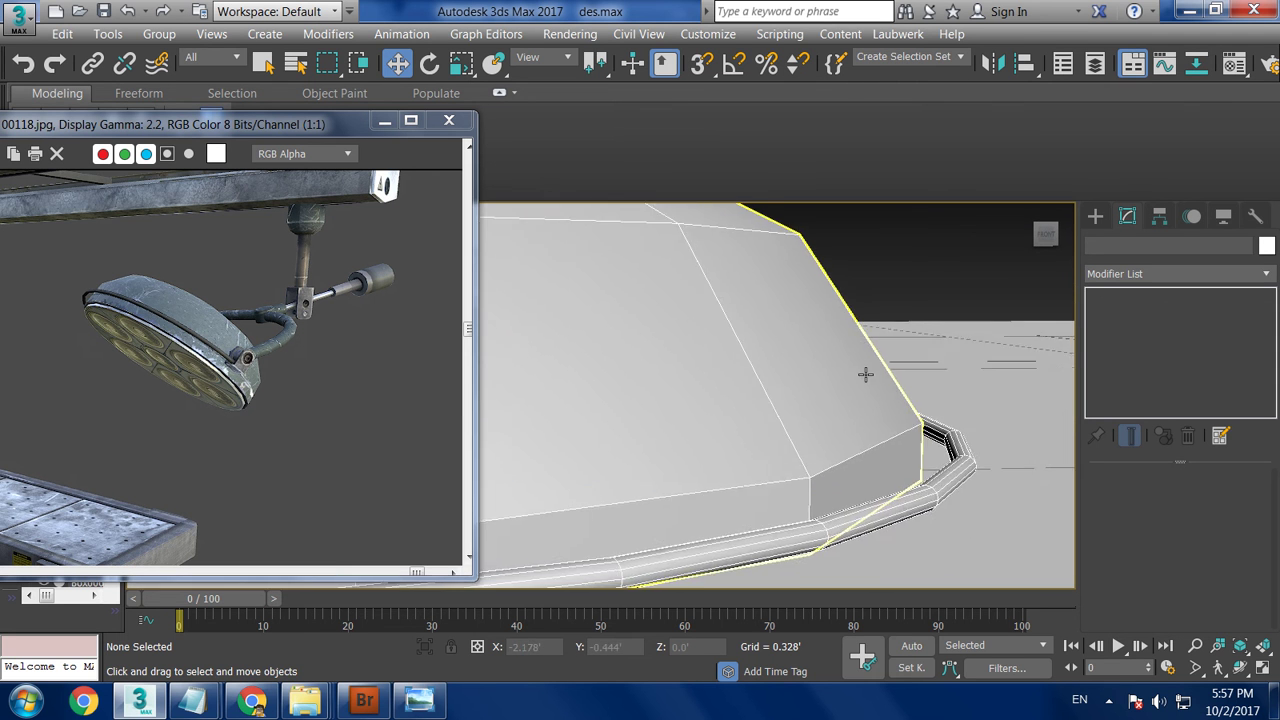
scroll(866, 414, "down", 3)
mouse_move(966, 334)
middle_mouse_down()
mouse_move(812, 414)
mouse_move(780, 370)
middle_mouse_up()
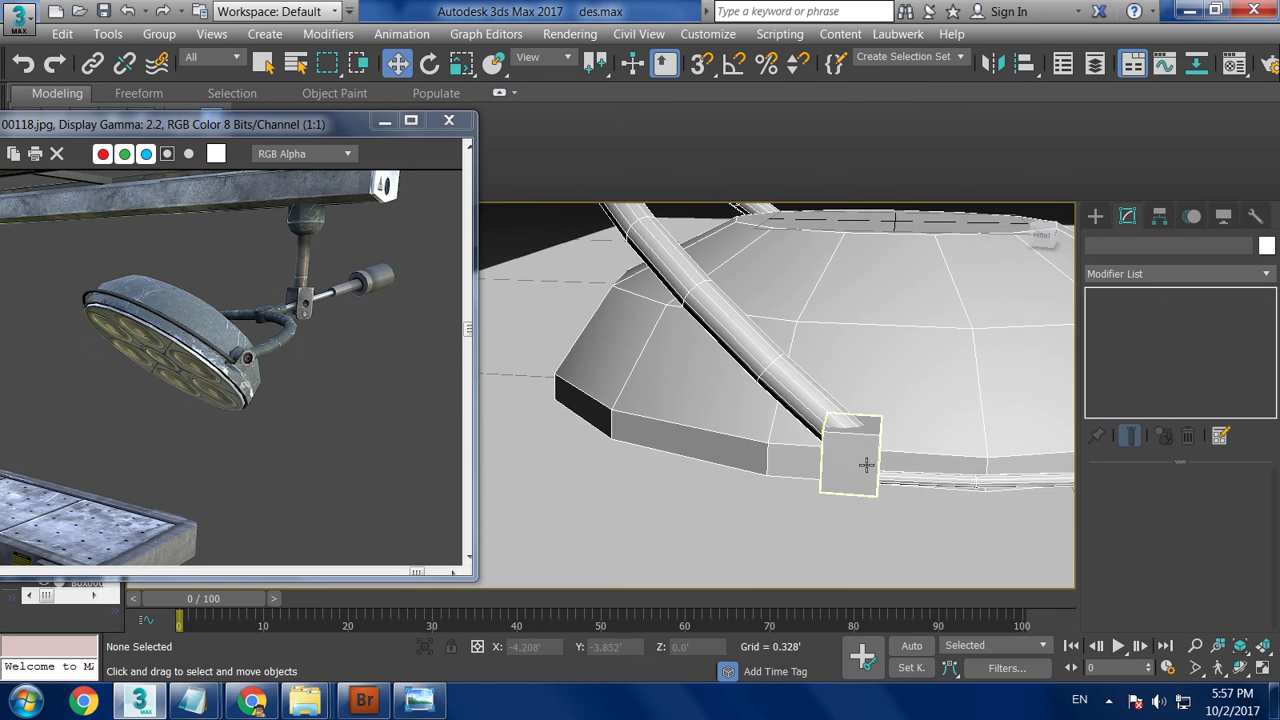
left_click(852, 445)
Create a small Cylinder pin and set it onto the connector block.
left_click(1095, 216)
left_click(1134, 374)
left_click_drag(848, 464, 848, 465)
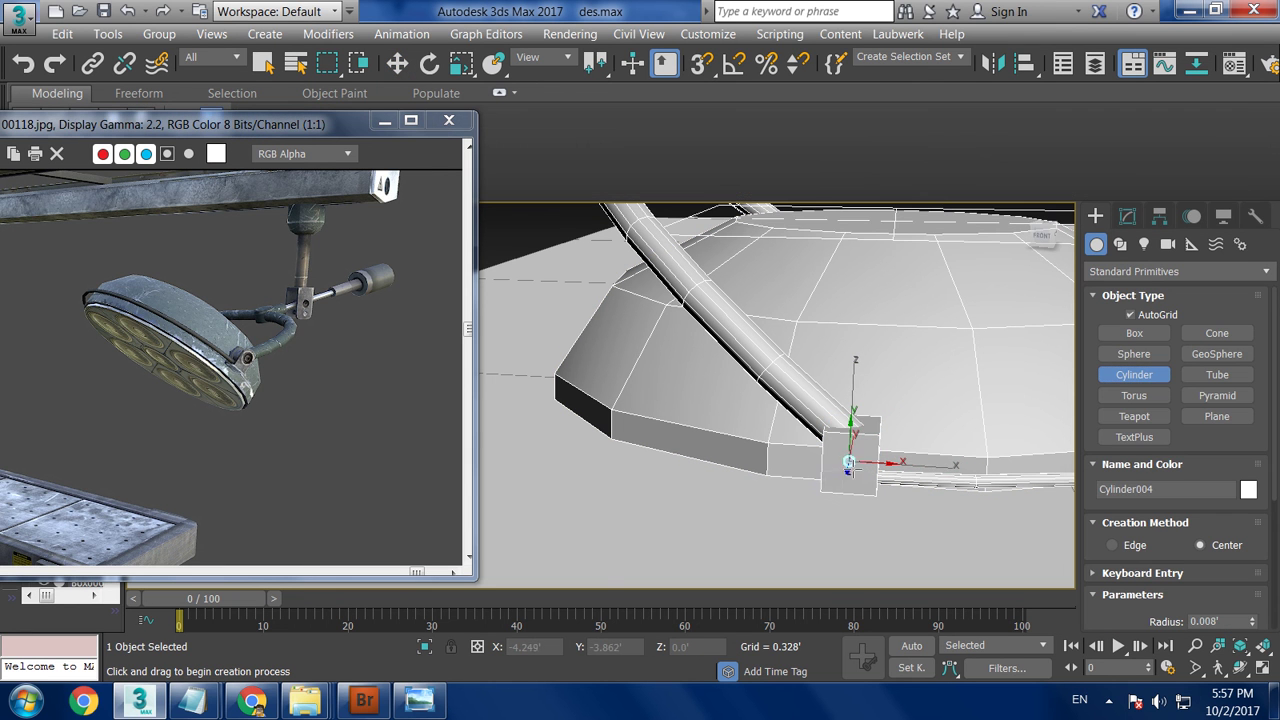
key("w")
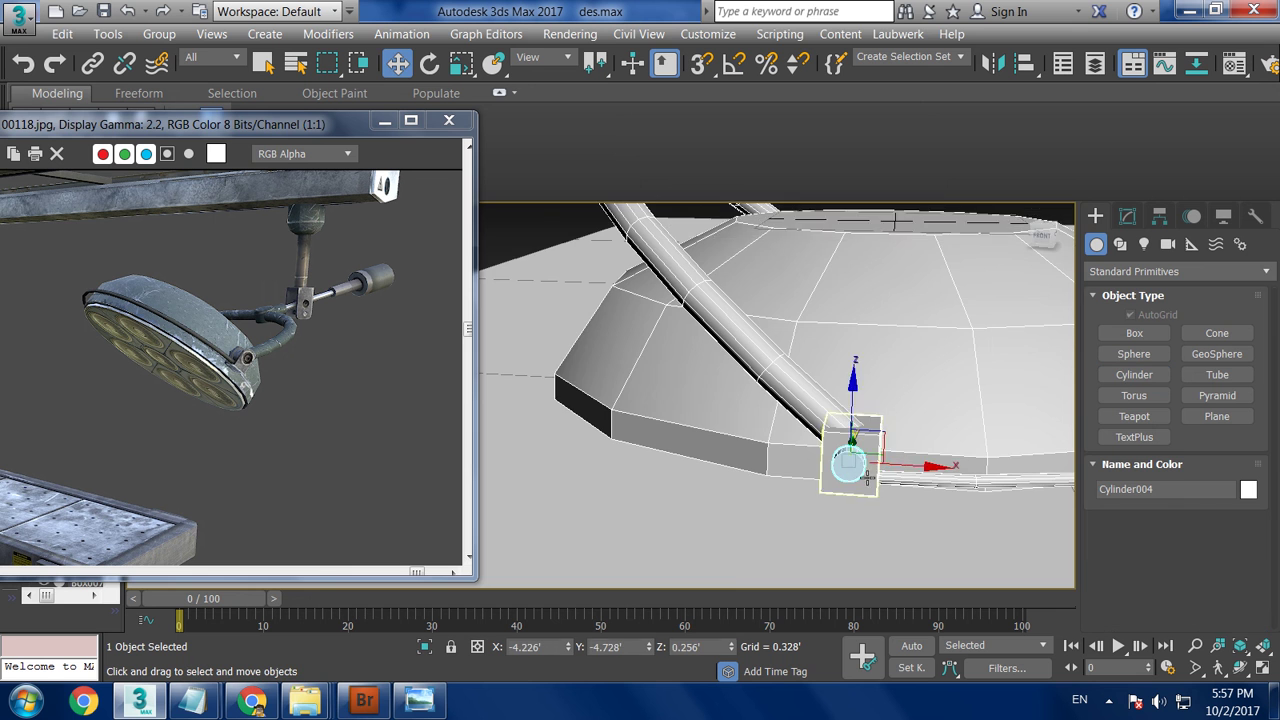
key("z")
middle_click_drag(763, 463, 773, 425, "alt")
left_click_drag(808, 442, 873, 450)
key("shift+z")
Shift-copy the pin onto the other connector as Cylinder005, then select all and open the Material Editor.
middle_click_drag(997, 456, 780, 440)
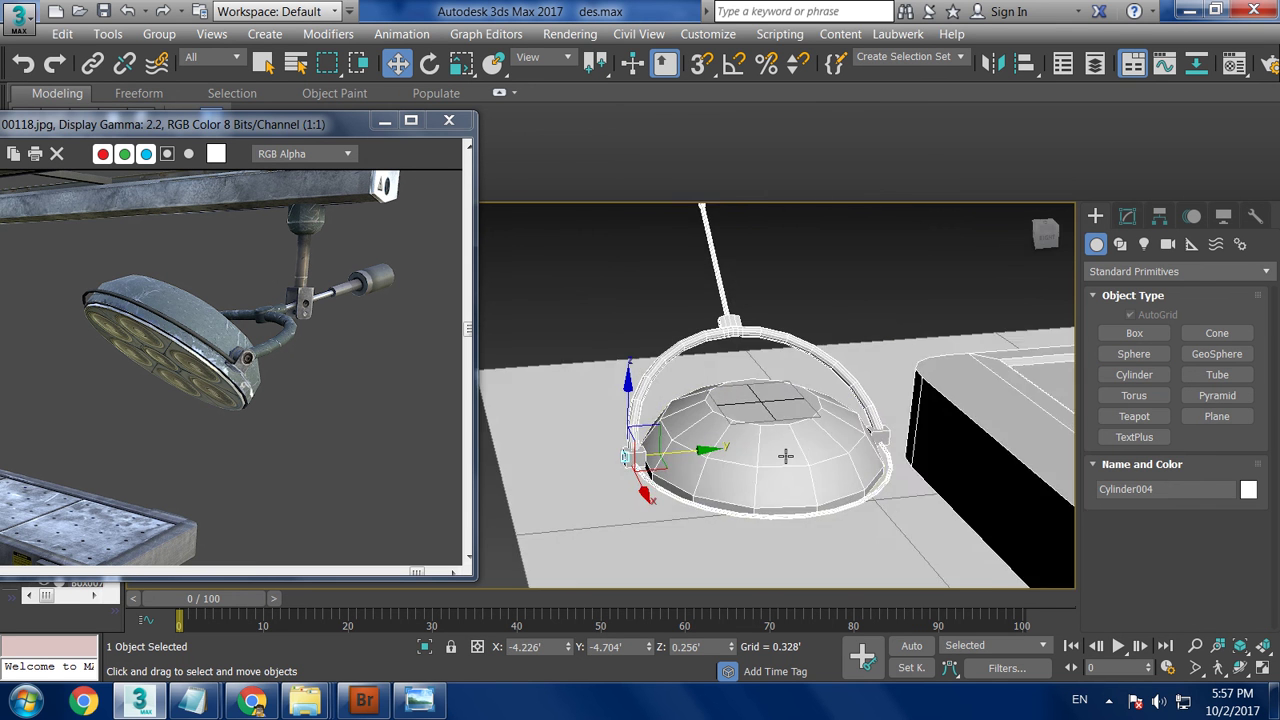
left_click_drag(705, 485, 951, 487, "shift")
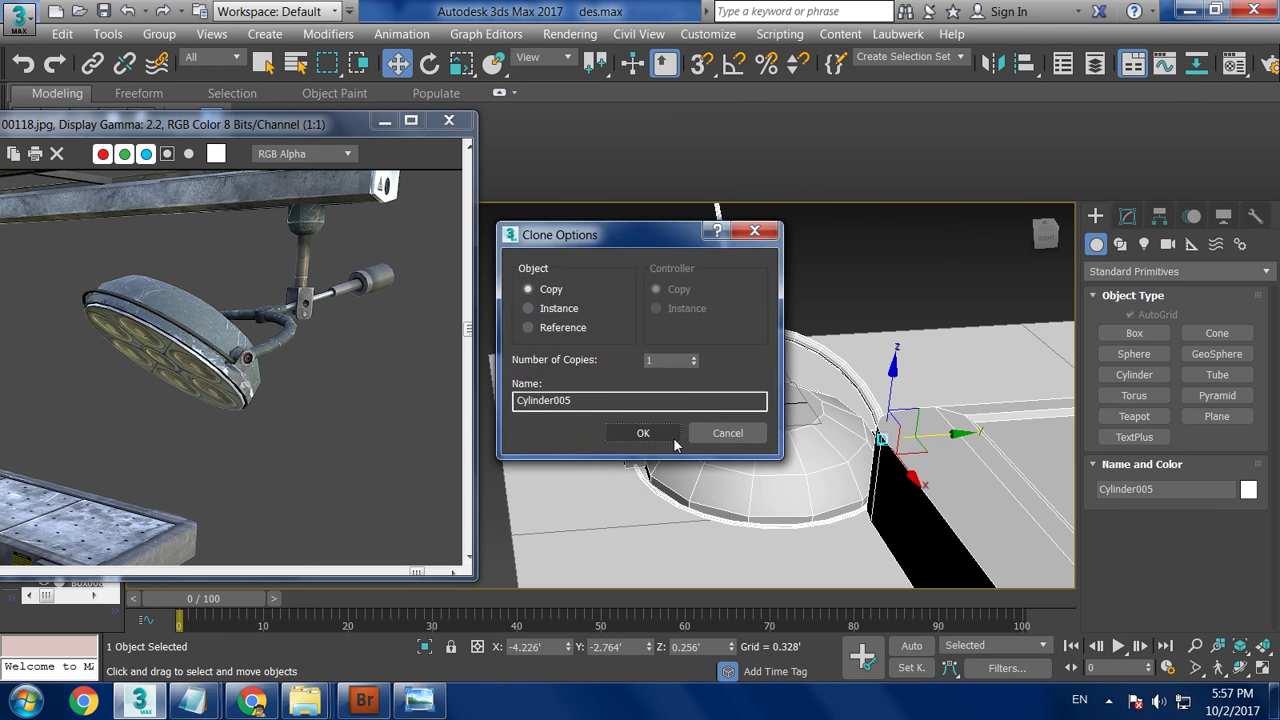
left_click(643, 434)
mouse_move(700, 420)
middle_mouse_down("alt")
mouse_move(759, 341)
mouse_move(745, 430)
middle_mouse_up("alt")
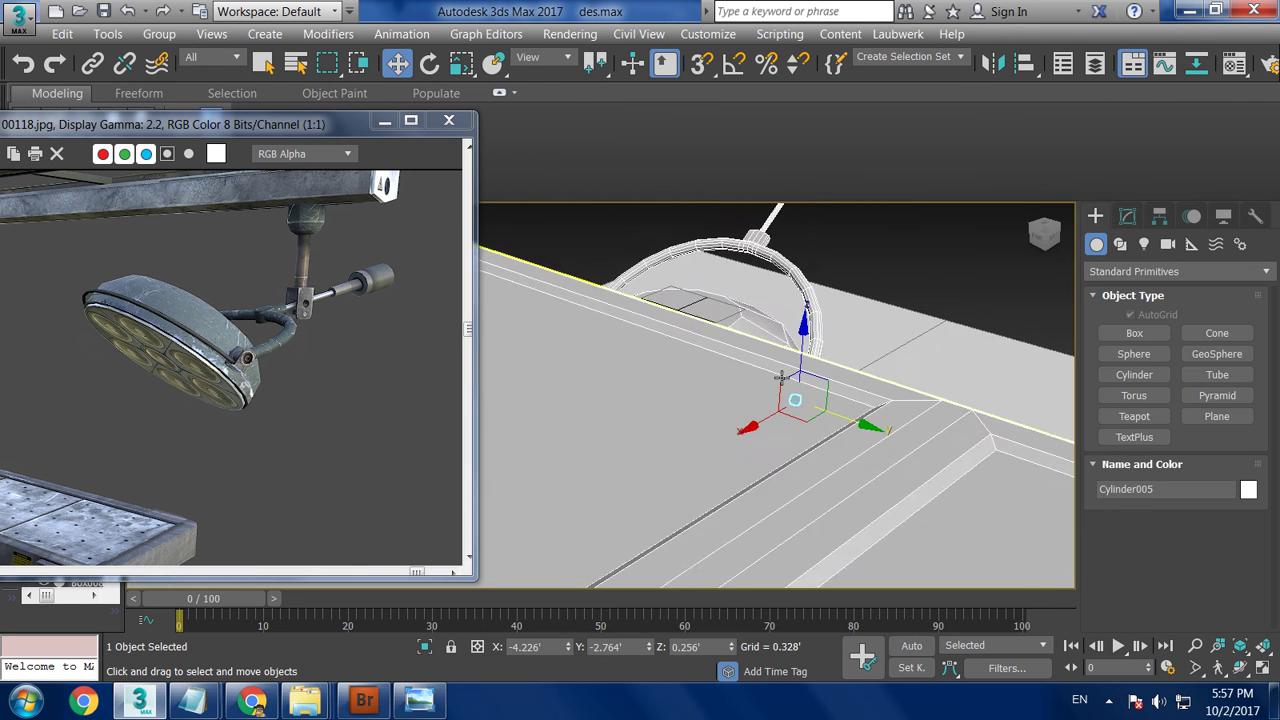
scroll(743, 435, "up", 5)
scroll(743, 435, "down", 5)
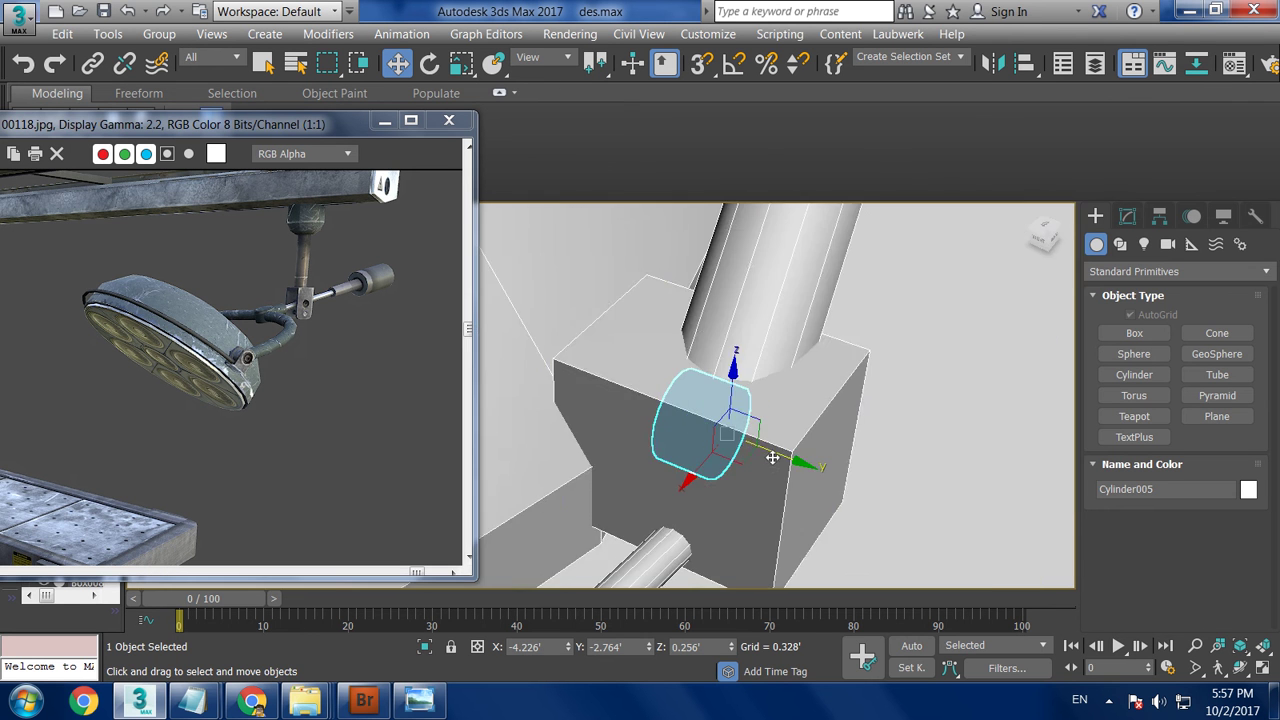
left_click_drag(768, 462, 876, 514)
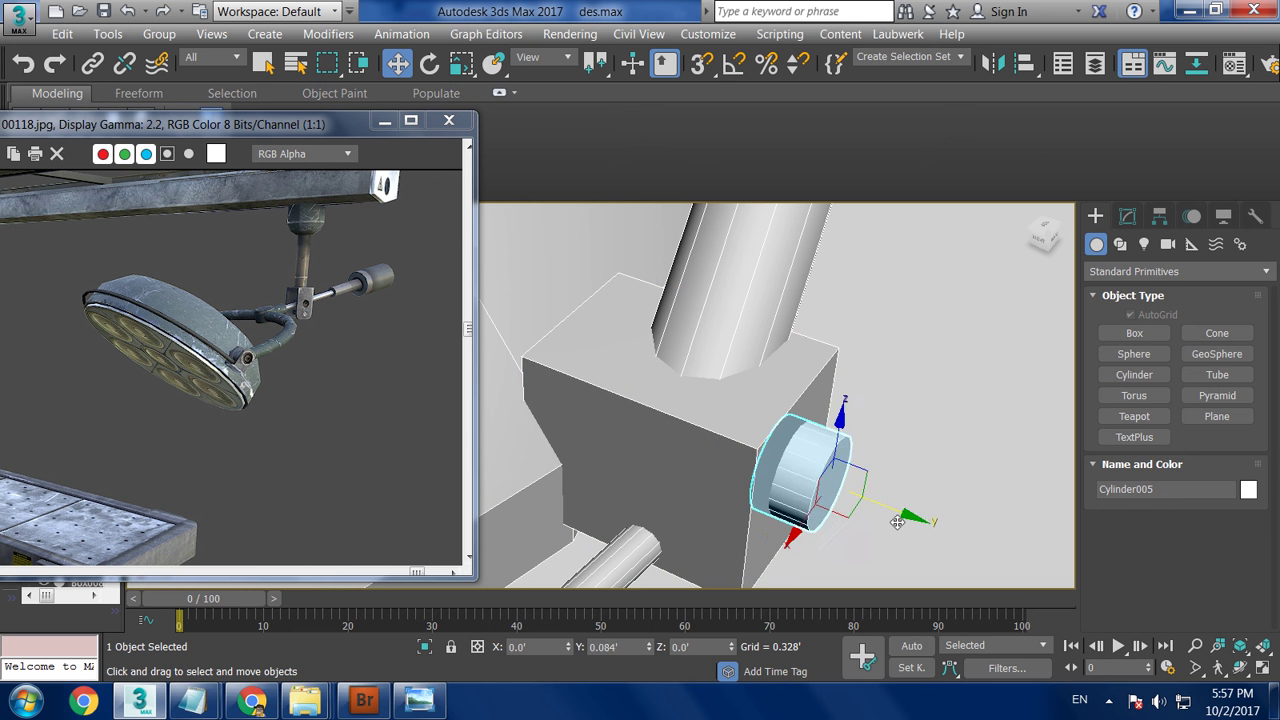
mouse_move(877, 503)
middle_mouse_down("alt")
mouse_move(918, 545)
mouse_move(891, 500)
middle_mouse_up("alt")
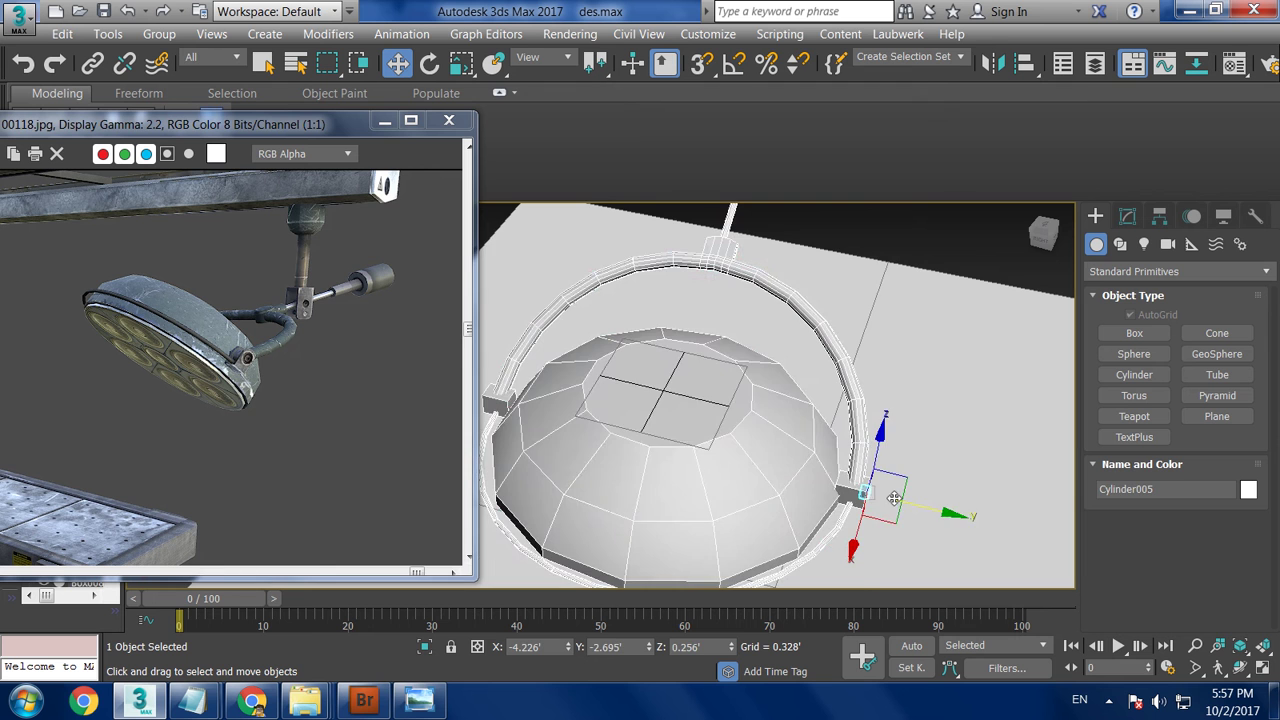
key("ctrl+a")
key("m")
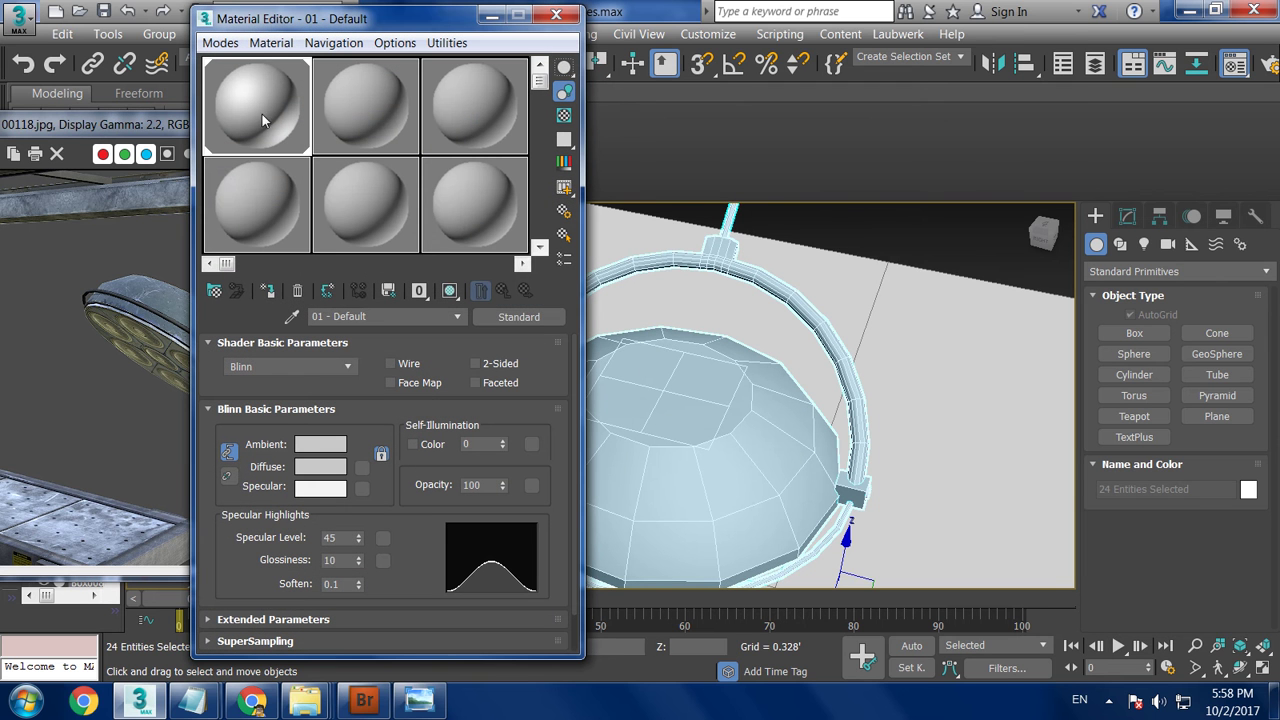
Mirror the dome lamp on X, then move it past the table and up to the ceiling fixture.
left_click(556, 18)
scroll(850, 360, "down", 5)
mouse_move(860, 360)
middle_mouse_down("alt")
mouse_move(832, 304)
mouse_move(768, 255)
middle_mouse_up("alt")
left_click(745, 352)
middle_click_drag(926, 385, 778, 416, "alt")
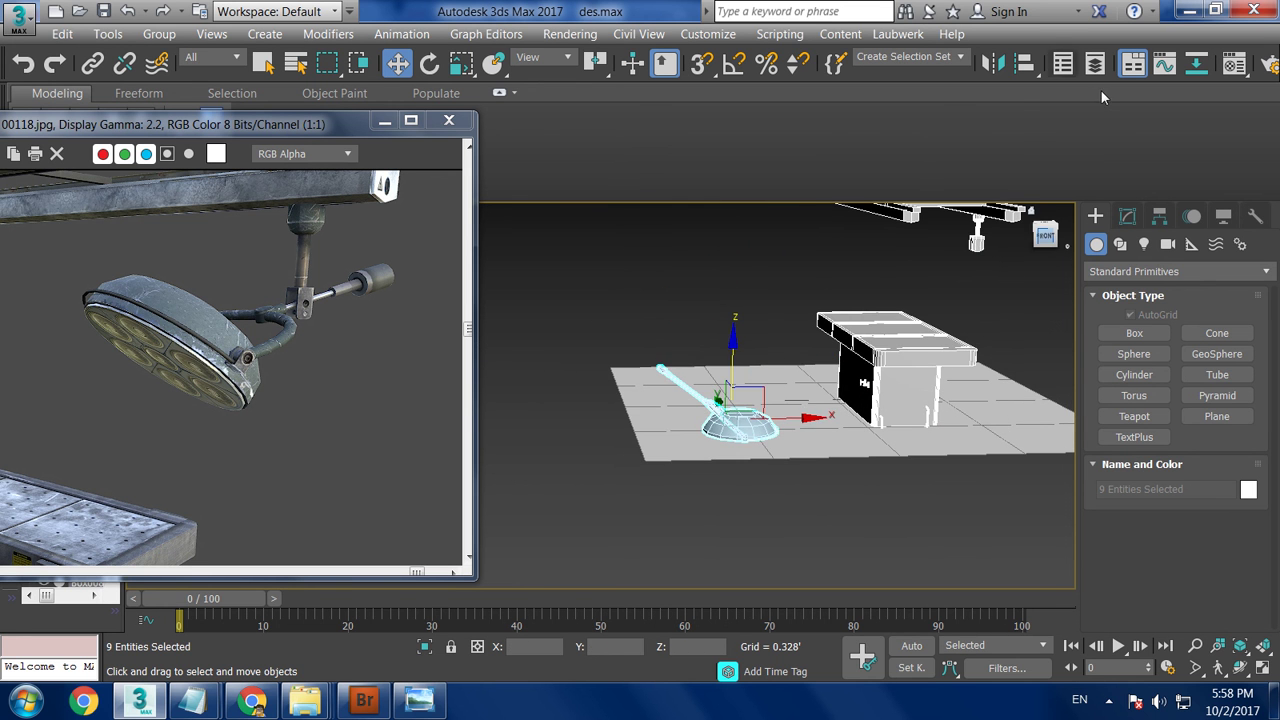
left_click(1005, 63)
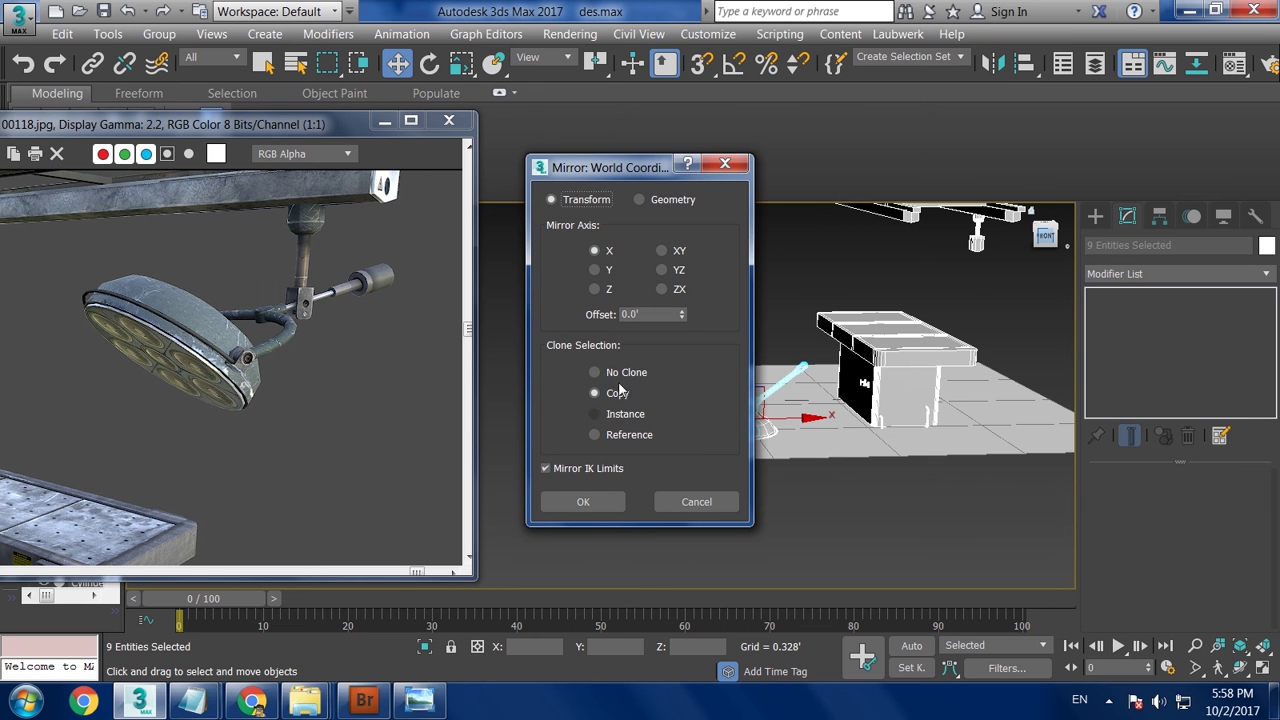
left_click(589, 505)
left_click_drag(765, 410, 974, 397)
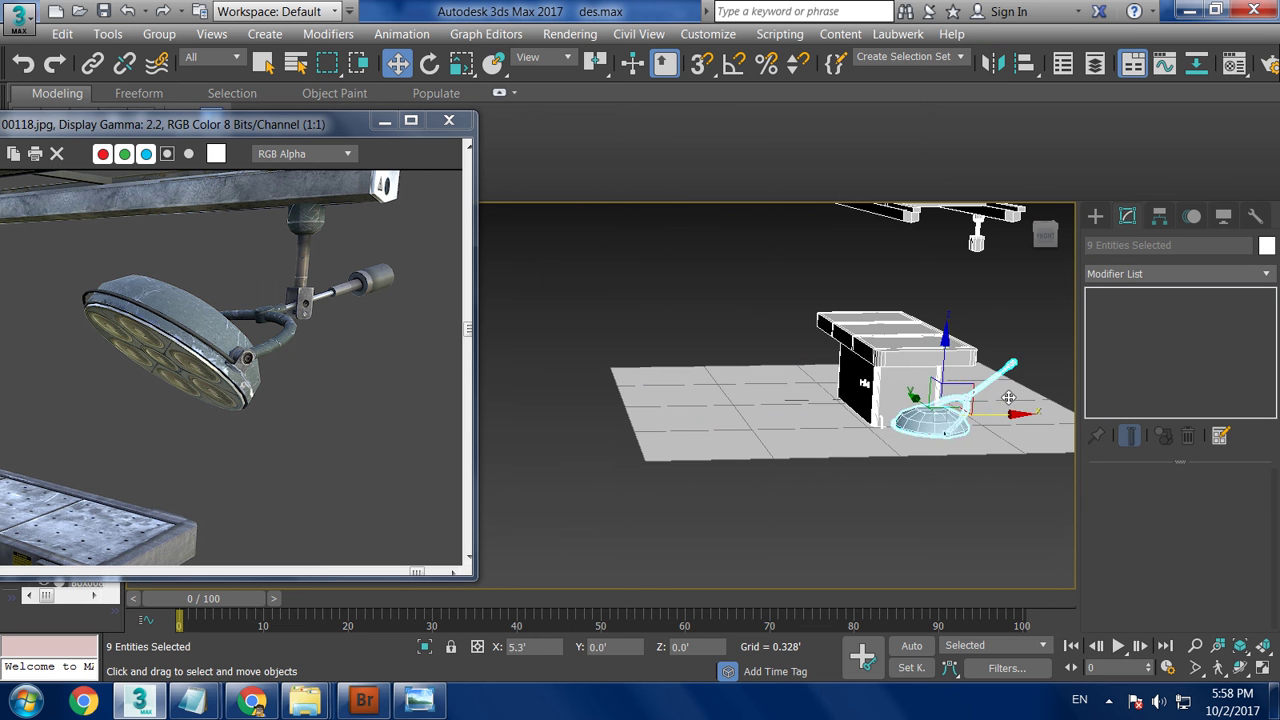
left_click_drag(915, 356, 916, 228)
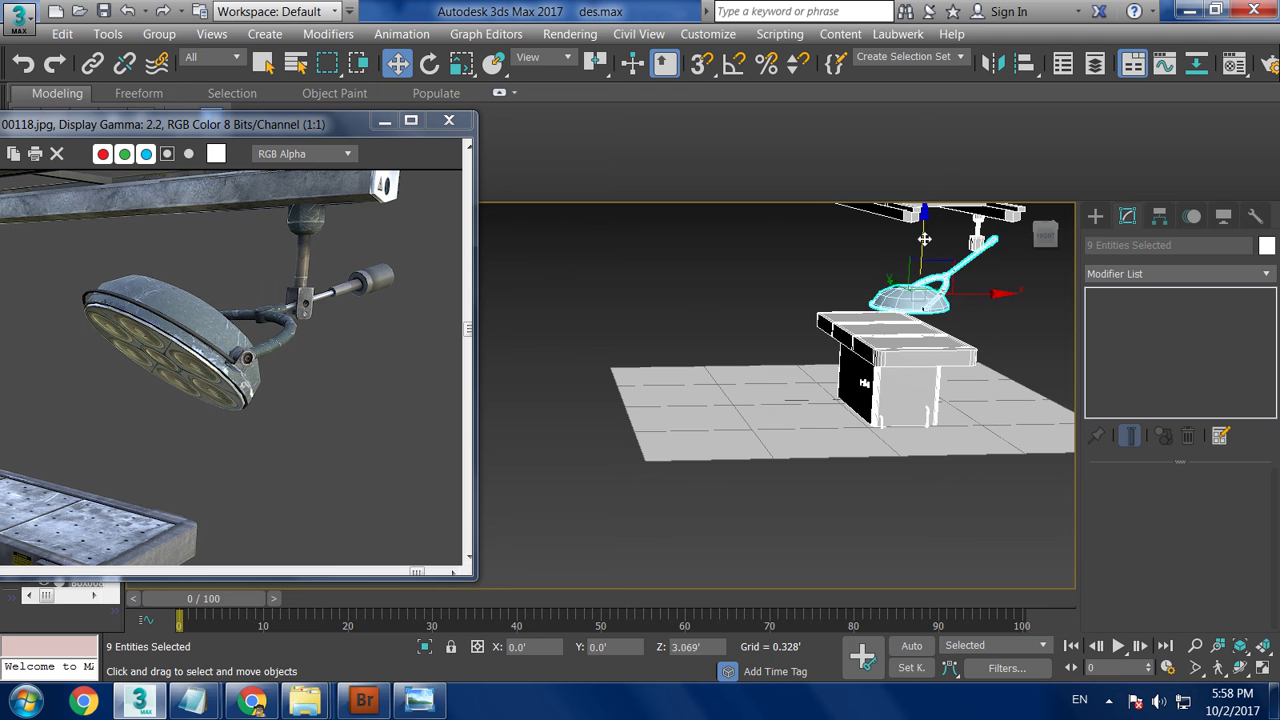
Frame the lamp from the front and select only its dome parts.
key("z")
scroll(873, 401, "up", 2)
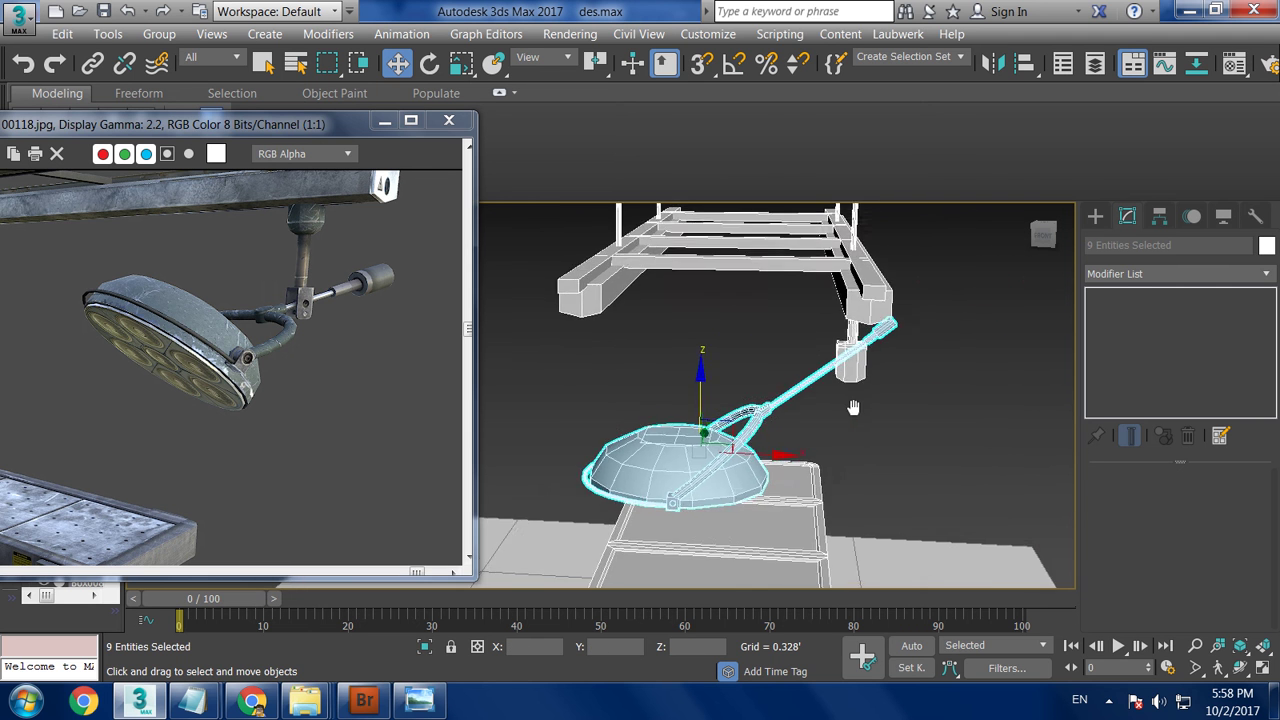
scroll(875, 395, "up", 2)
scroll(900, 390, "up", 2)
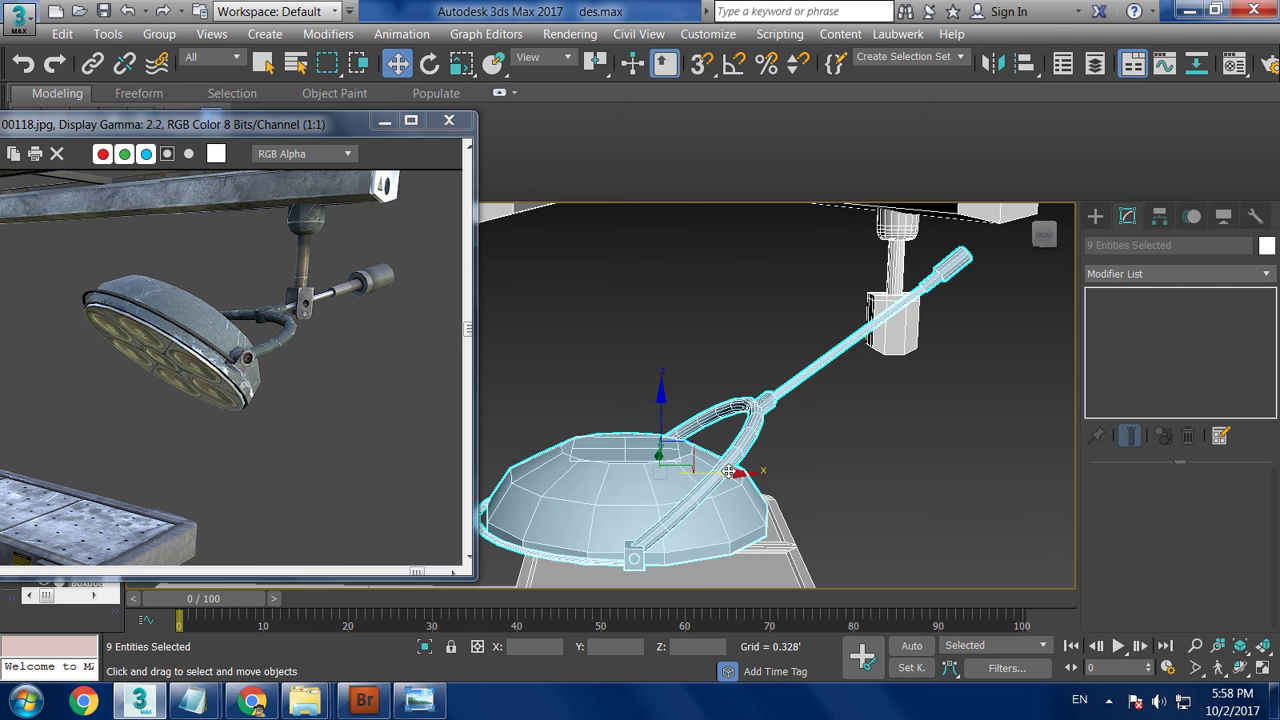
middle_click_drag(729, 471, 920, 406, "alt")
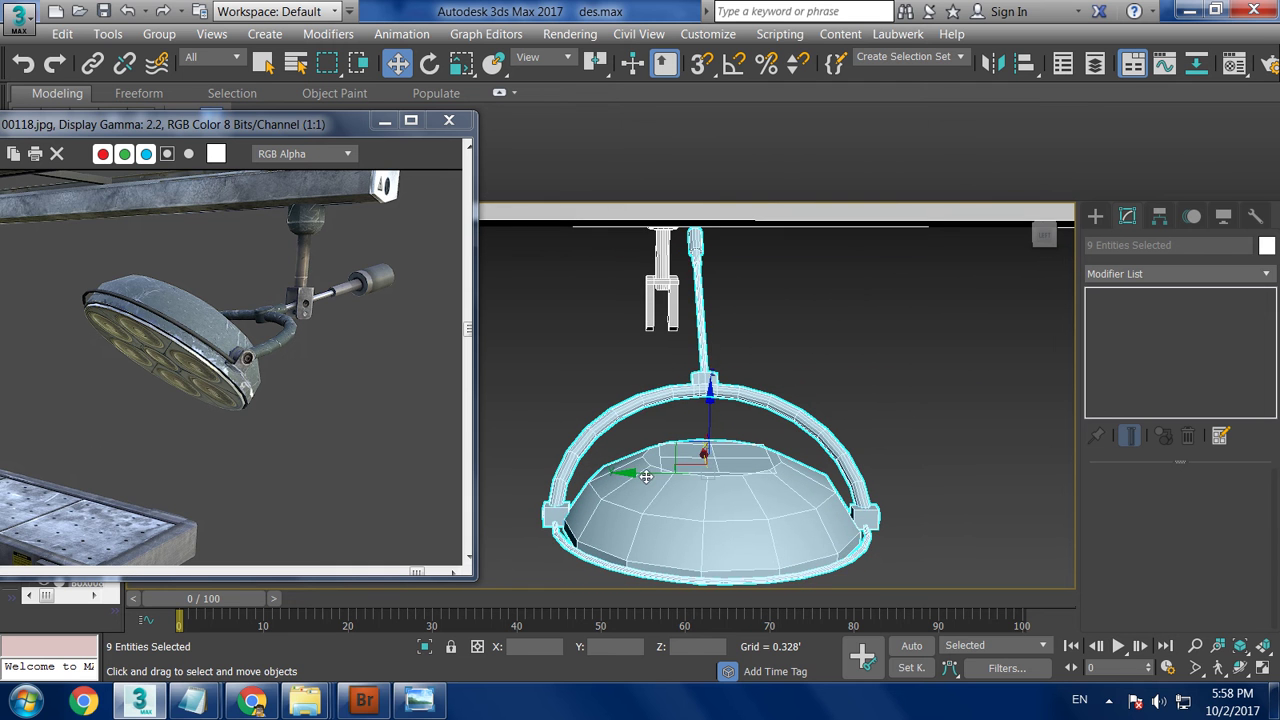
mouse_move(637, 475)
middle_mouse_down("alt")
mouse_move(600, 470)
mouse_move(657, 418)
middle_mouse_up("alt")
scroll(657, 418, "down", 3)
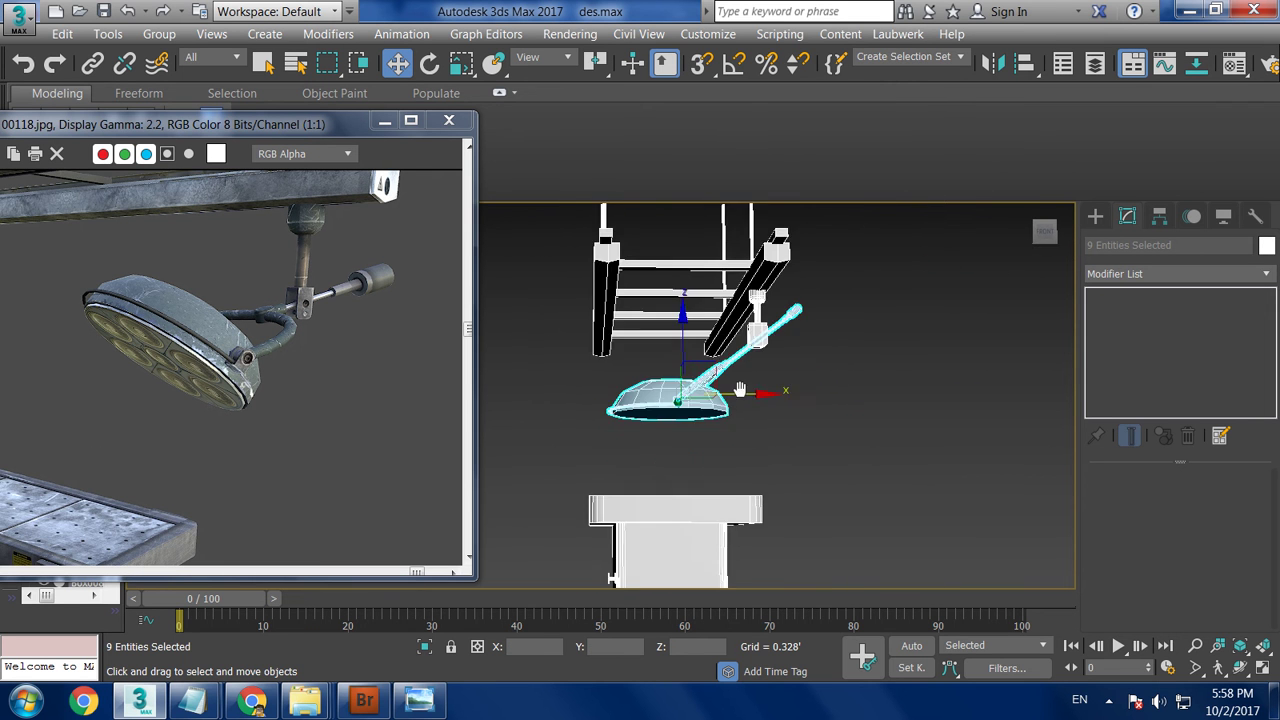
middle_click_drag(735, 427, 739, 447)
scroll(739, 447, "up", 2)
scroll(788, 441, "up", 2)
scroll(835, 438, "up", 2)
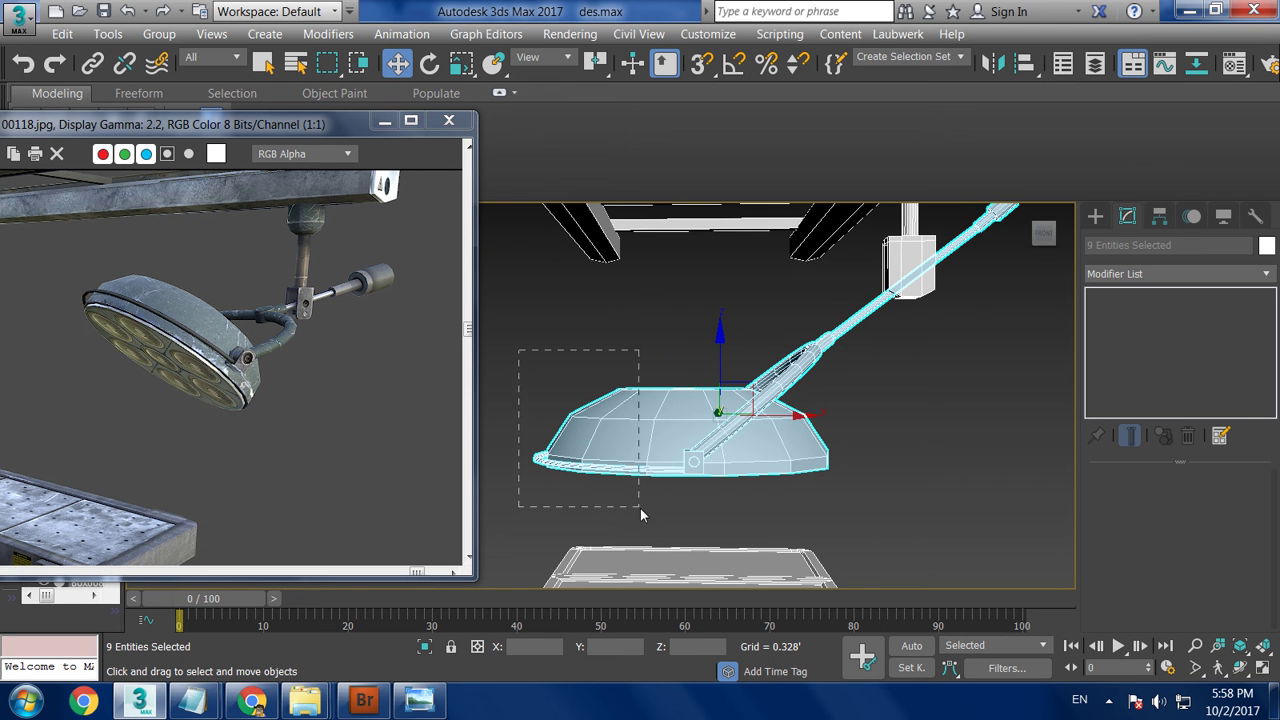
left_click_drag(518, 350, 640, 508)
Tilt the dome parts about 45° and show ceiling, lamp and table in a front view.
key("e")
left_click_drag(725, 366, 765, 372)
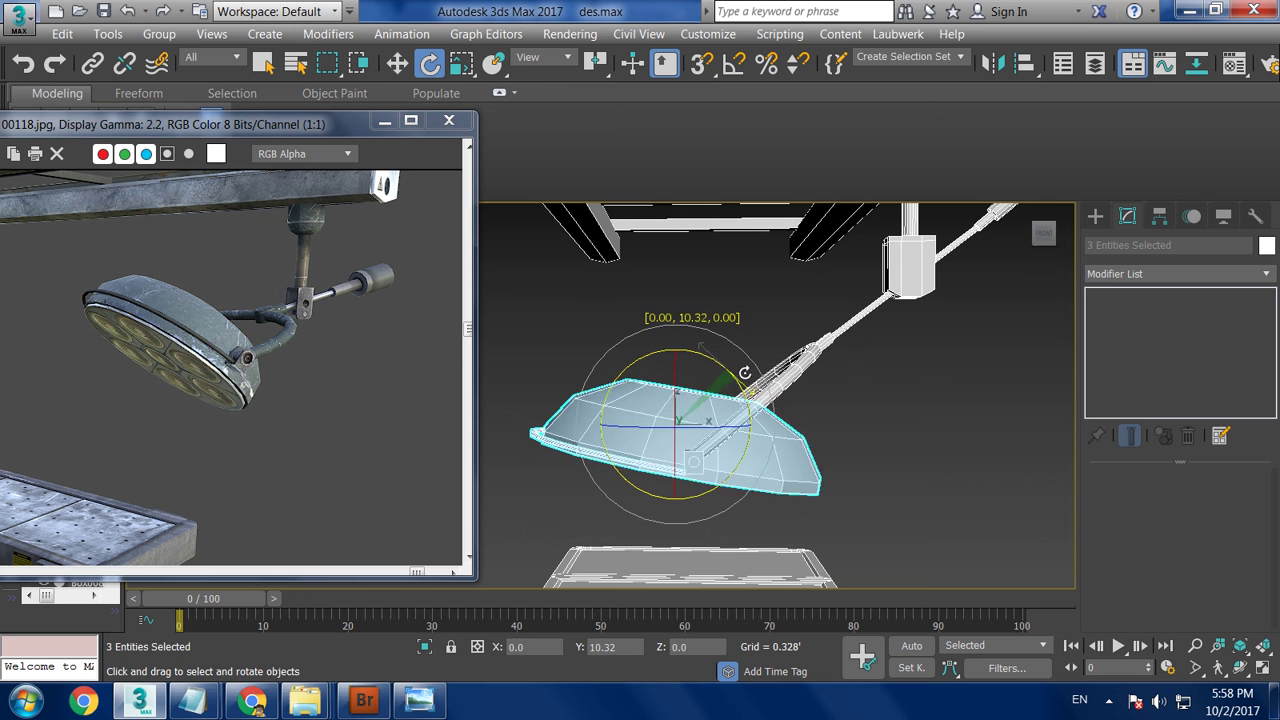
key("w")
key("ctrl+z")
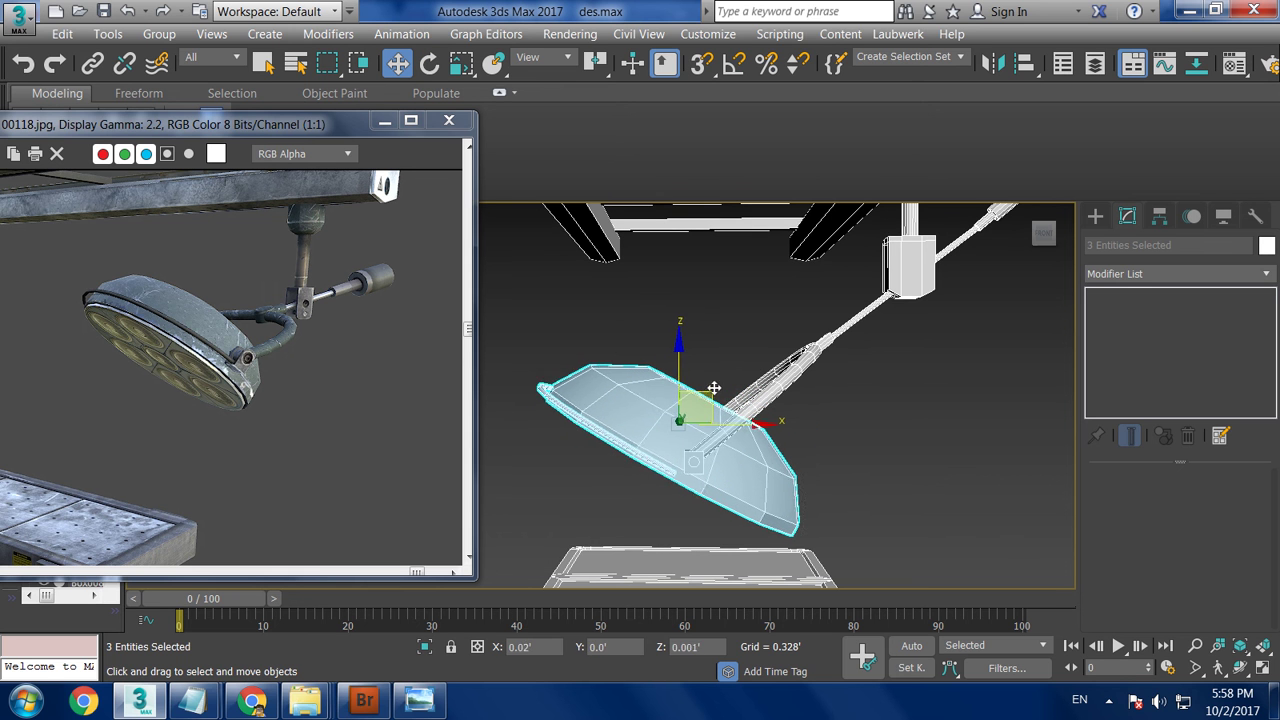
key("ctrl+z")
key("shift+z")
key("shift+z")
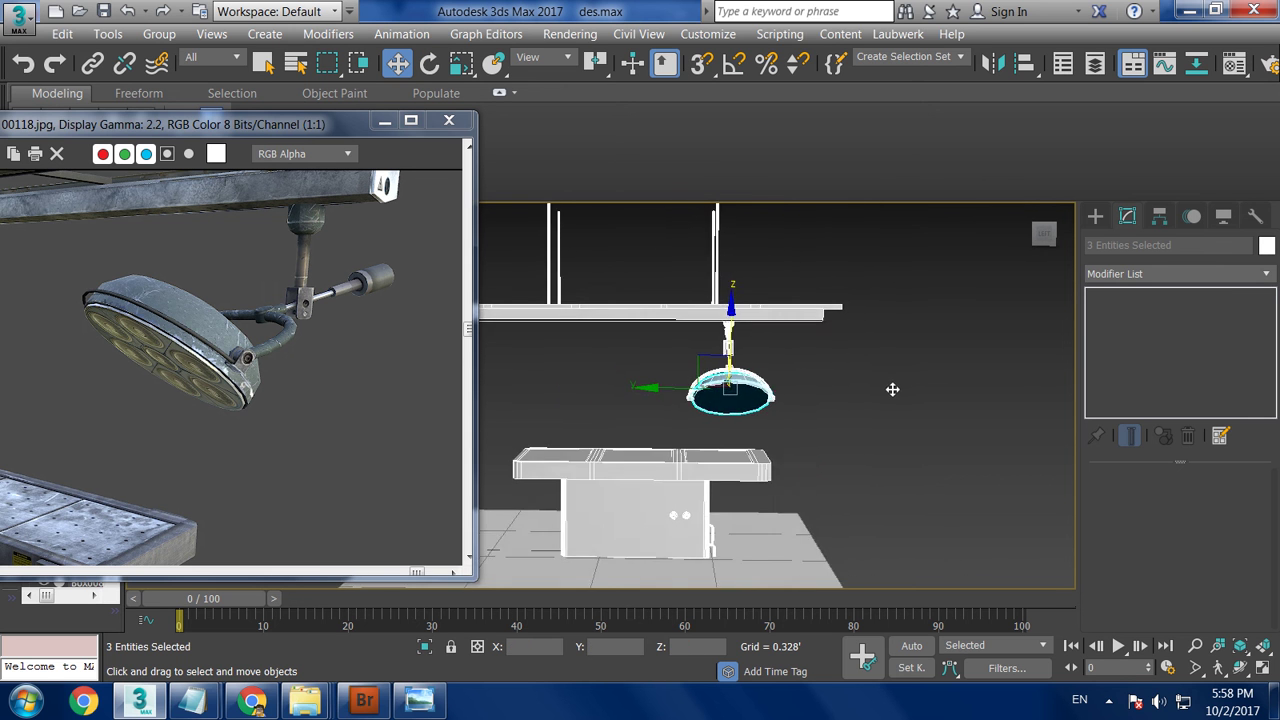
key("shift+z")
key("shift+z")
key("shift+z")
left_click(782, 401)
key("shift+z")
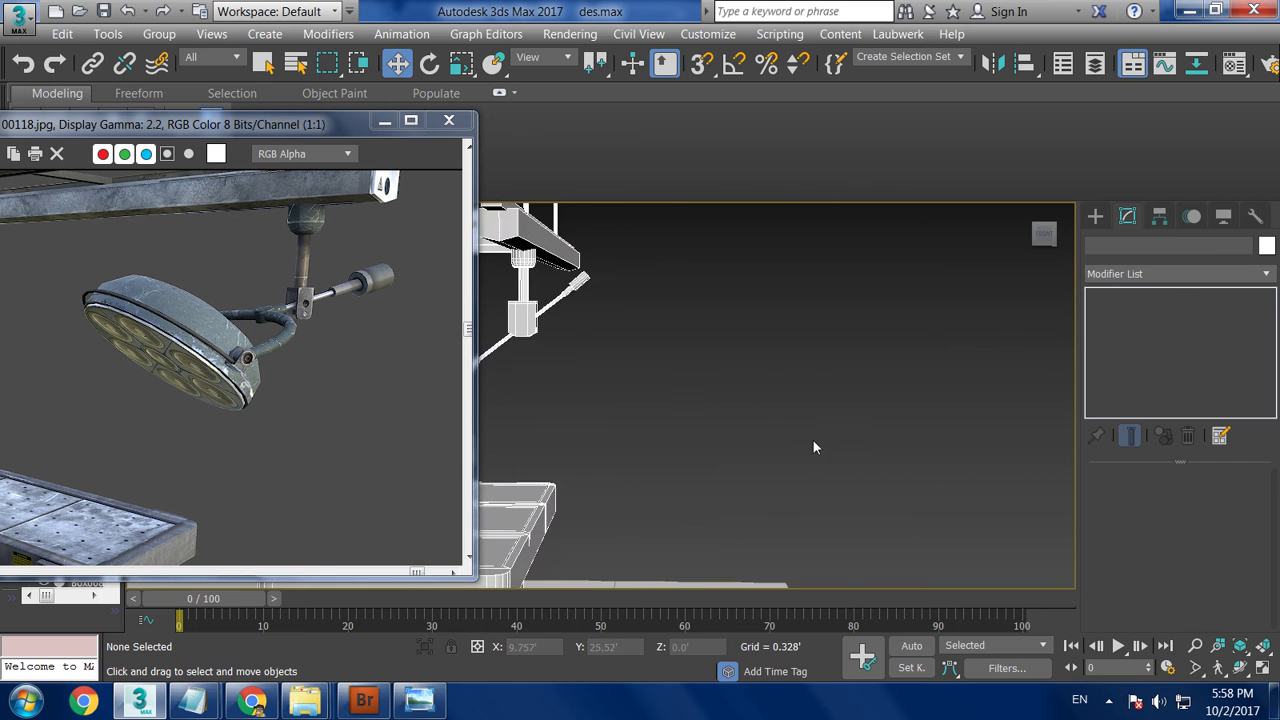
key("shift+z")
key("shift+z")
key("shift+z")
Scale the arm's joint box Box006 down to about 67%.
left_click(795, 410)
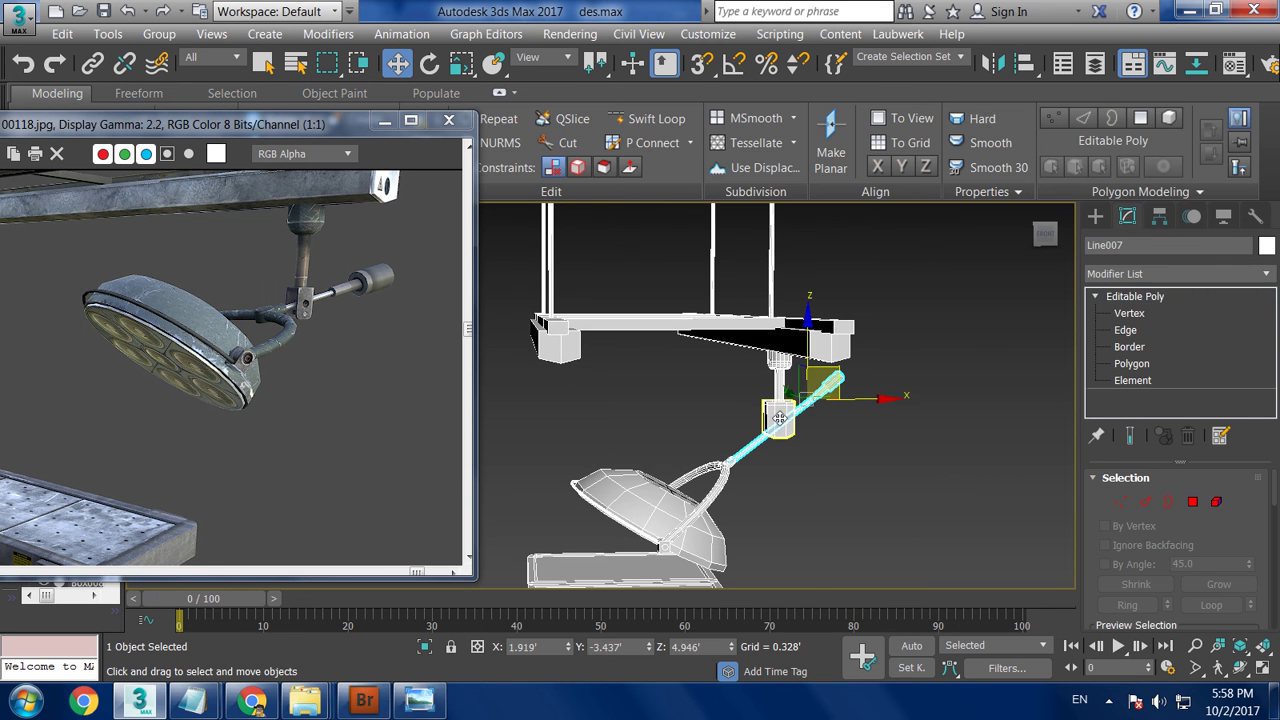
key("z")
key("1")
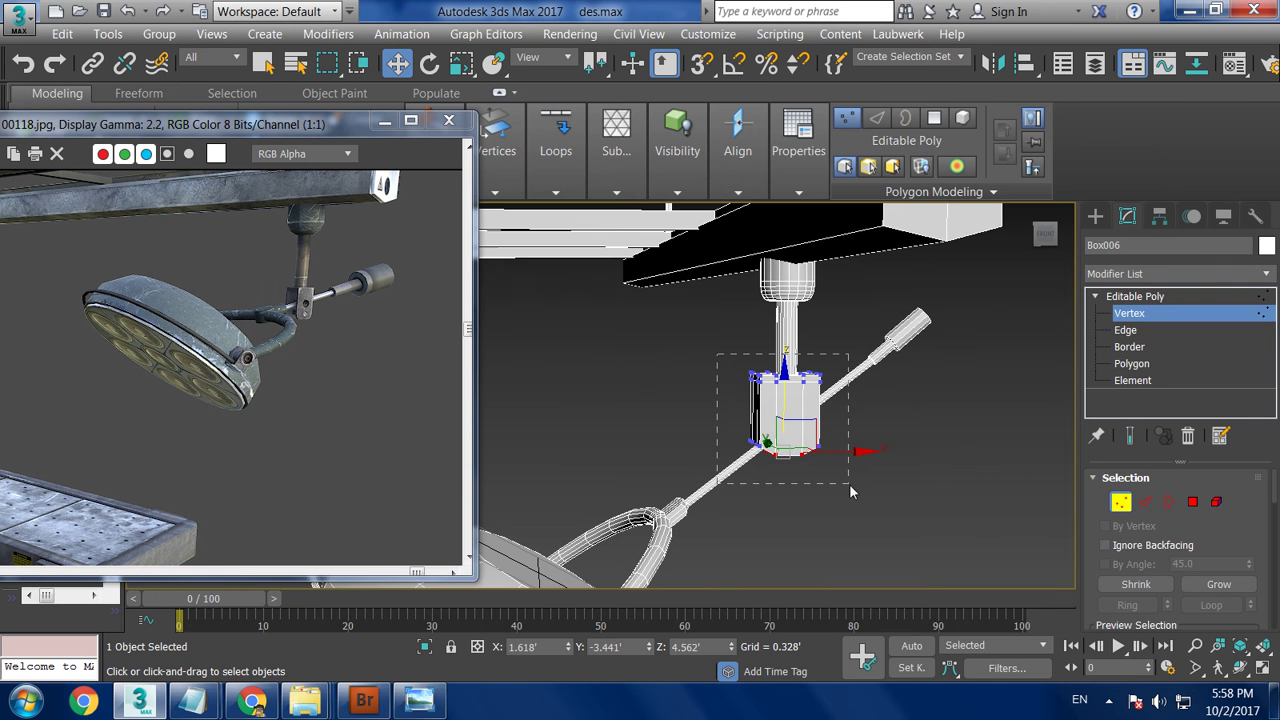
left_click(1140, 297)
key("r")
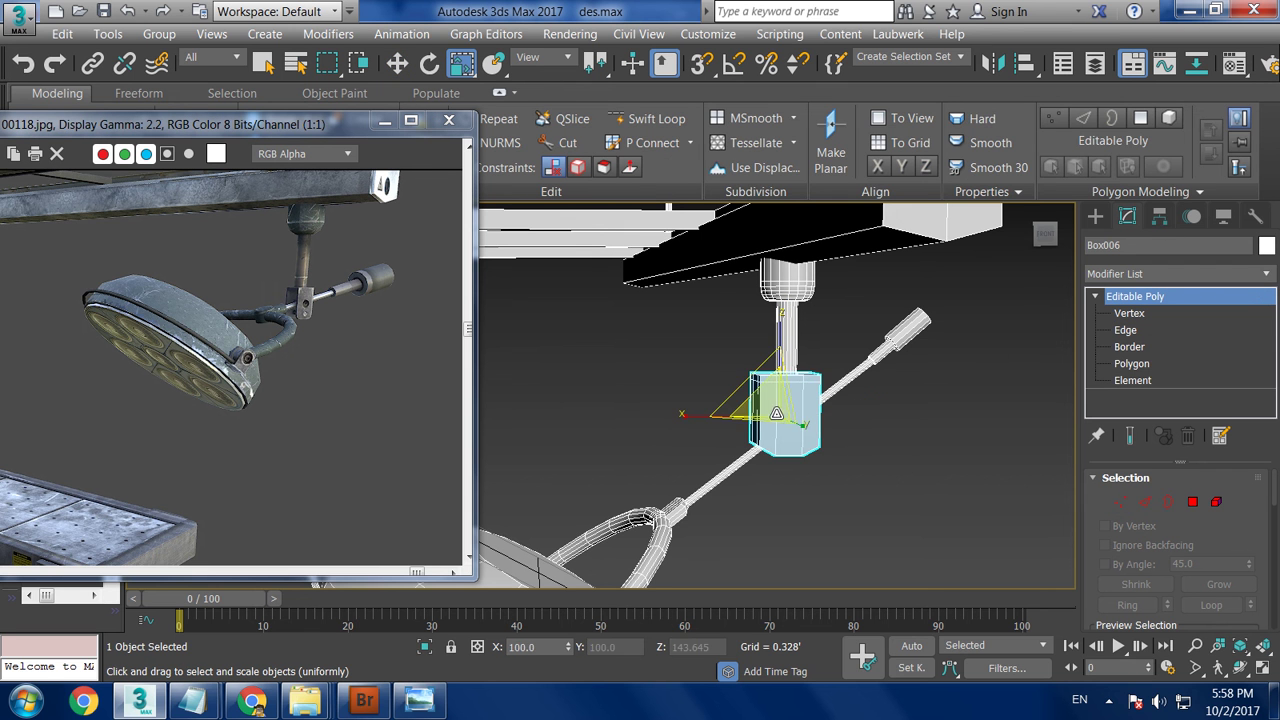
left_click_drag(776, 413, 811, 455)
key("w")
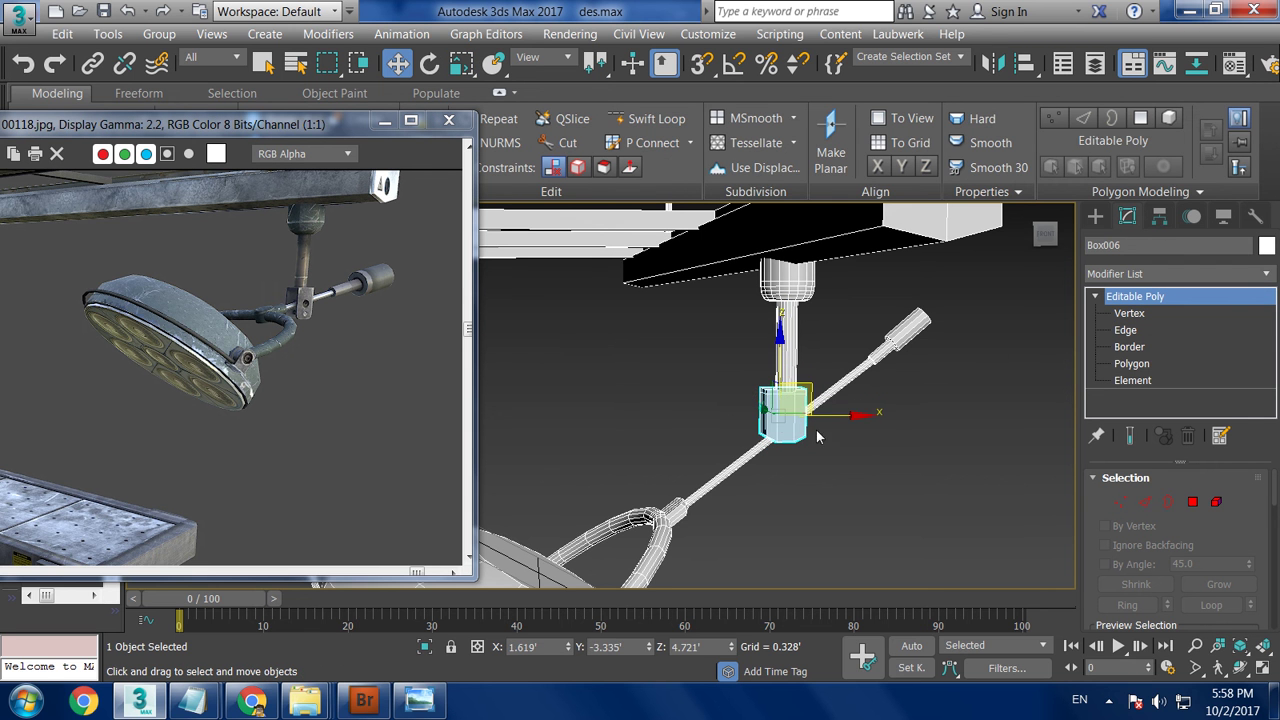
Select the lamp parts and raise the assembly slightly toward the fork bracket.
middle_click_drag(817, 437, 750, 385, "alt")
scroll(750, 385, "down", 3)
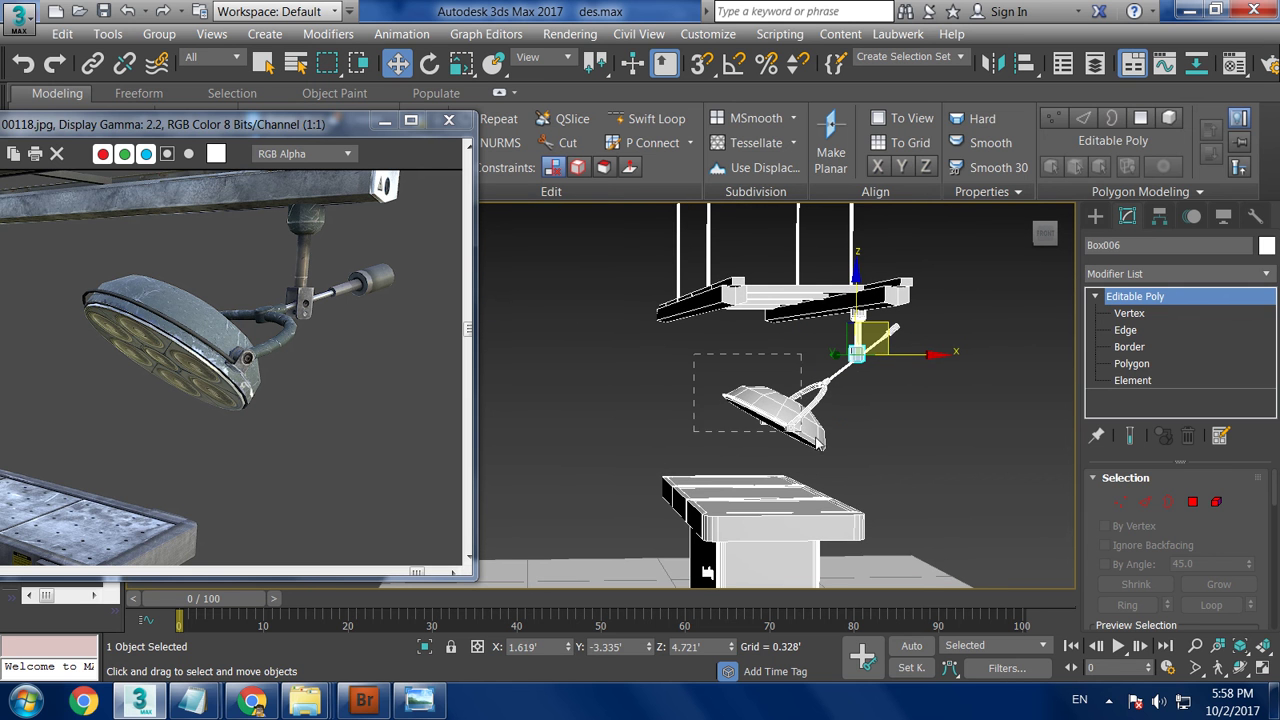
left_click_drag(817, 440, 815, 440)
middle_click_drag(815, 440, 789, 351, "alt")
left_click_drag(789, 347, 790, 343)
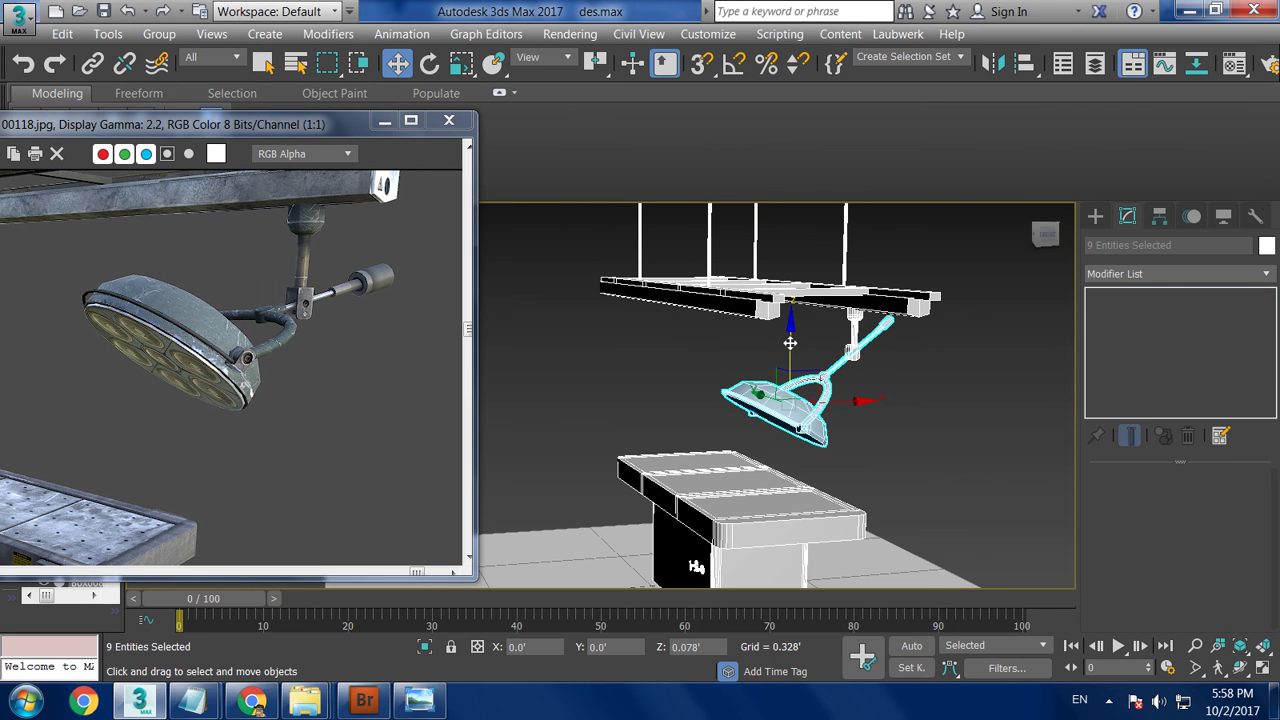
middle_click_drag(825, 371, 905, 347, "alt")
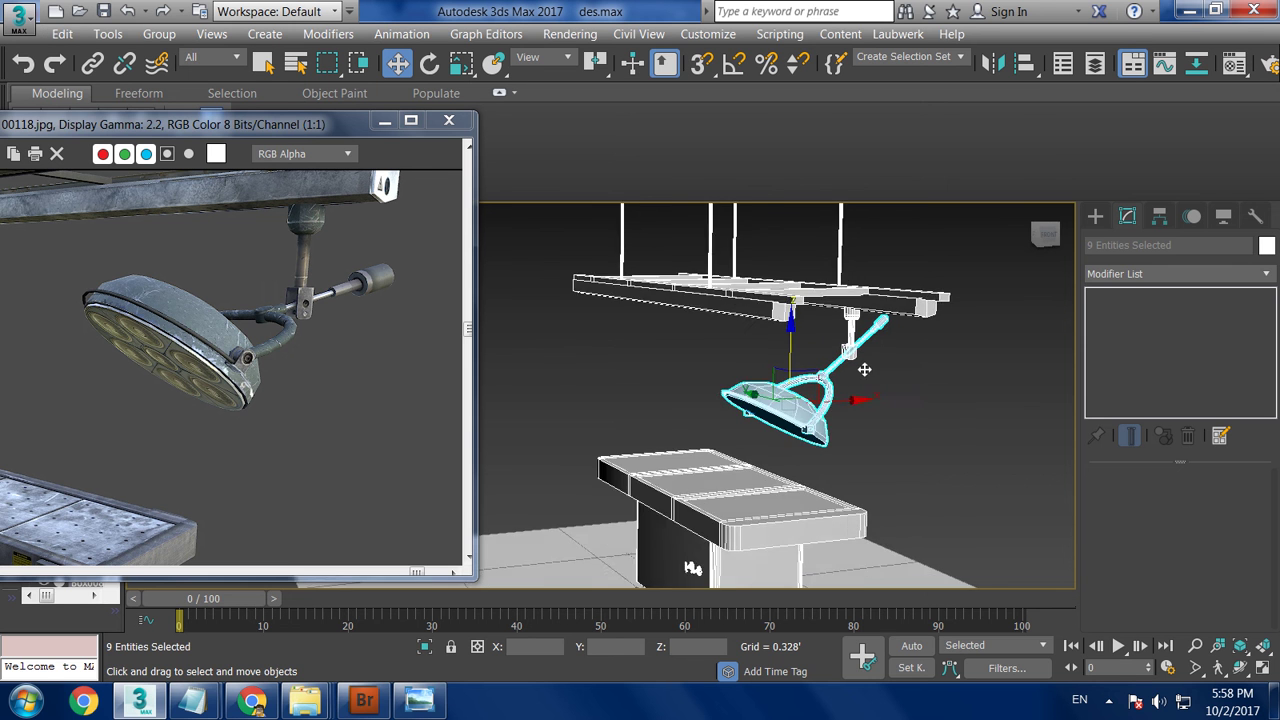
left_click(893, 362)
middle_click_drag(893, 362, 882, 362, "alt")
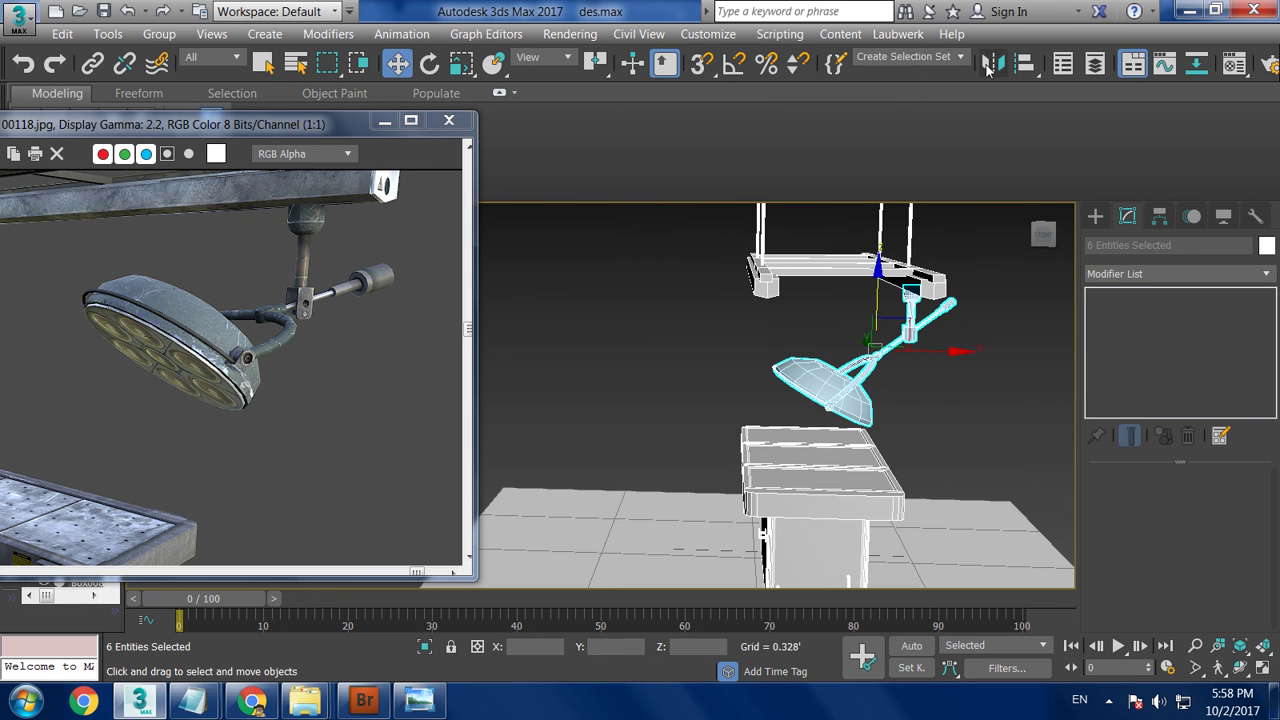
Mirror the selected lamp with Clone Selection set to Copy.
left_click(990, 63)
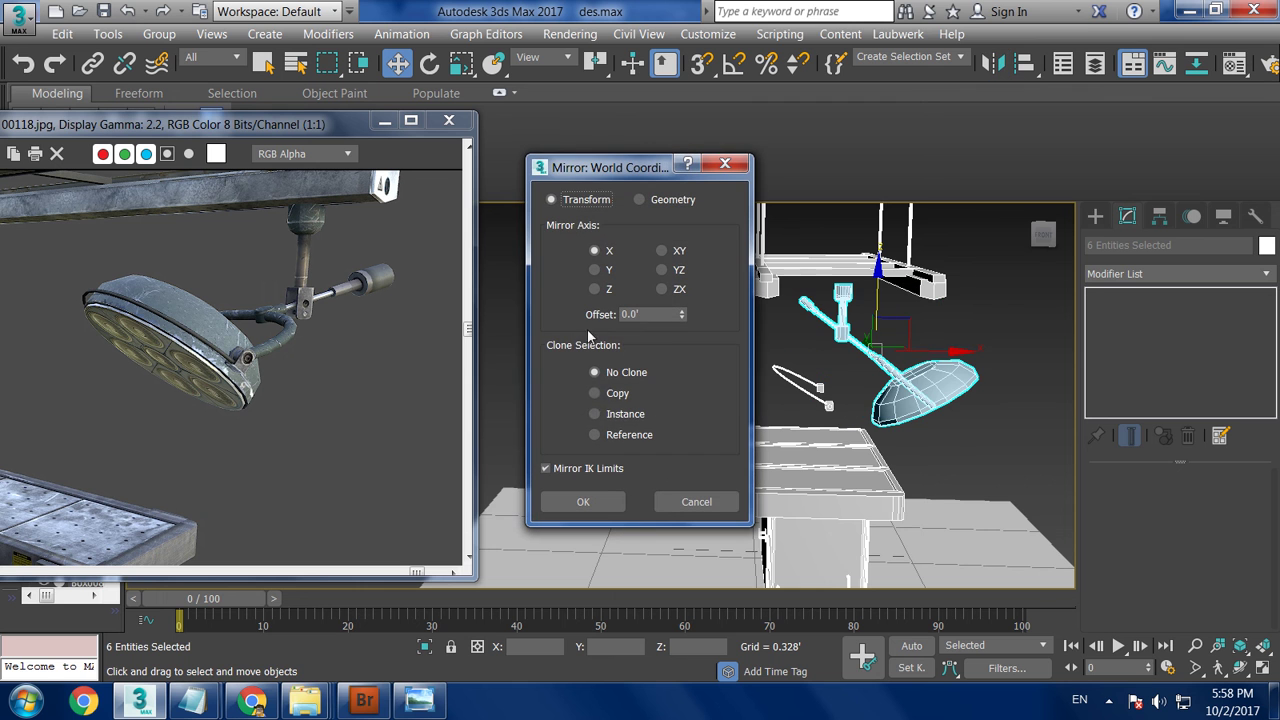
left_click(609, 396)
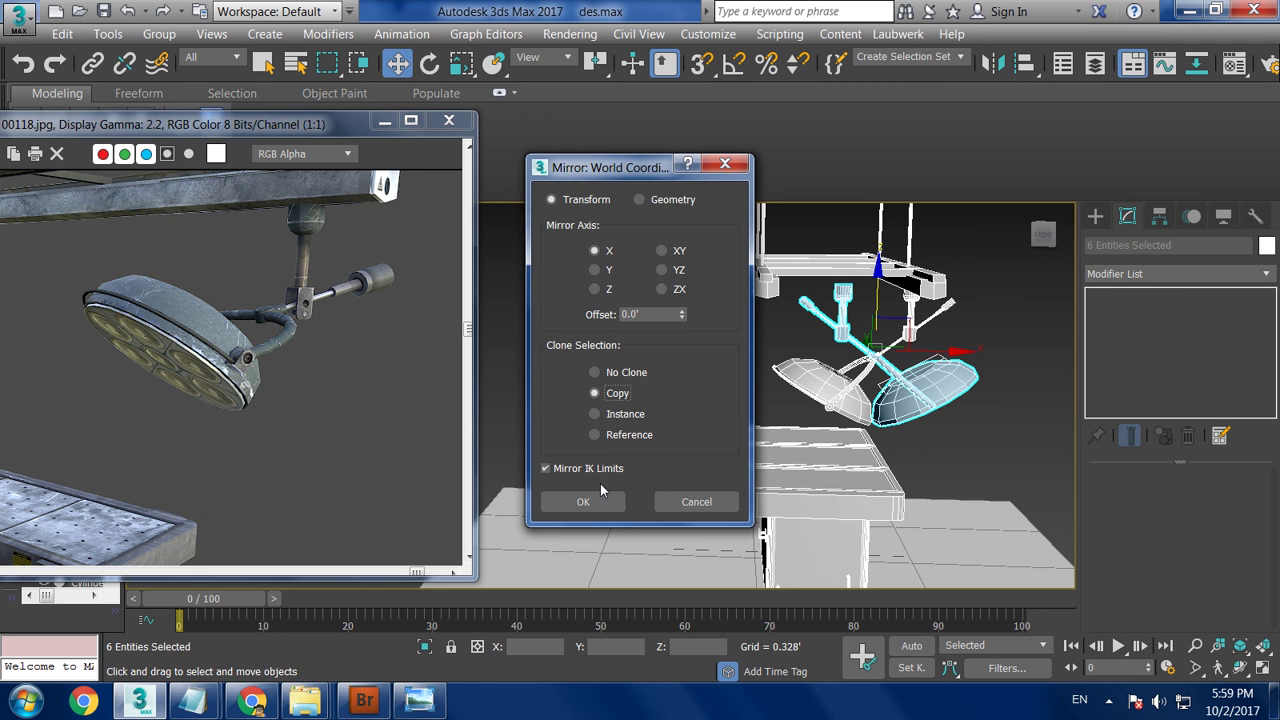
left_click(583, 501)
Slide the mirrored lamp copy along X to the rail's opposite side.
middle_click_drag(880, 400, 927, 396, "alt")
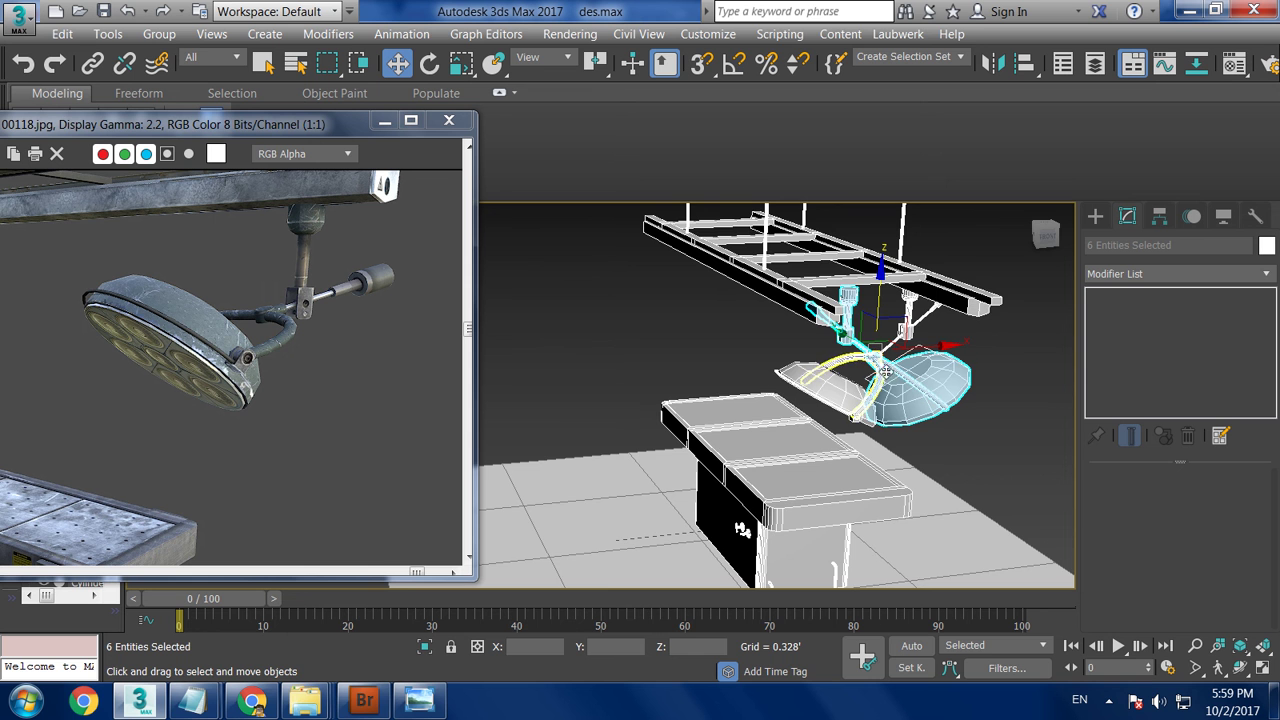
key("shift+z")
left_click_drag(813, 347, 500, 347)
mouse_move(500, 347)
middle_mouse_down("alt")
mouse_move(585, 263)
mouse_move(724, 287)
middle_mouse_up("alt")
left_click_drag(804, 296, 742, 304)
mouse_move(755, 320)
middle_mouse_down("alt")
mouse_move(886, 351)
mouse_move(870, 340)
middle_mouse_up("alt")
left_click_drag(614, 297, 736, 322)
mouse_move(736, 322)
middle_mouse_down("alt")
mouse_move(934, 337)
mouse_move(896, 312)
mouse_move(945, 362)
mouse_move(760, 345)
middle_mouse_up("alt")
Zoom the reference render in the frame buffer out to 1:4 to show the whole image.
scroll(700, 350, "down", 4)
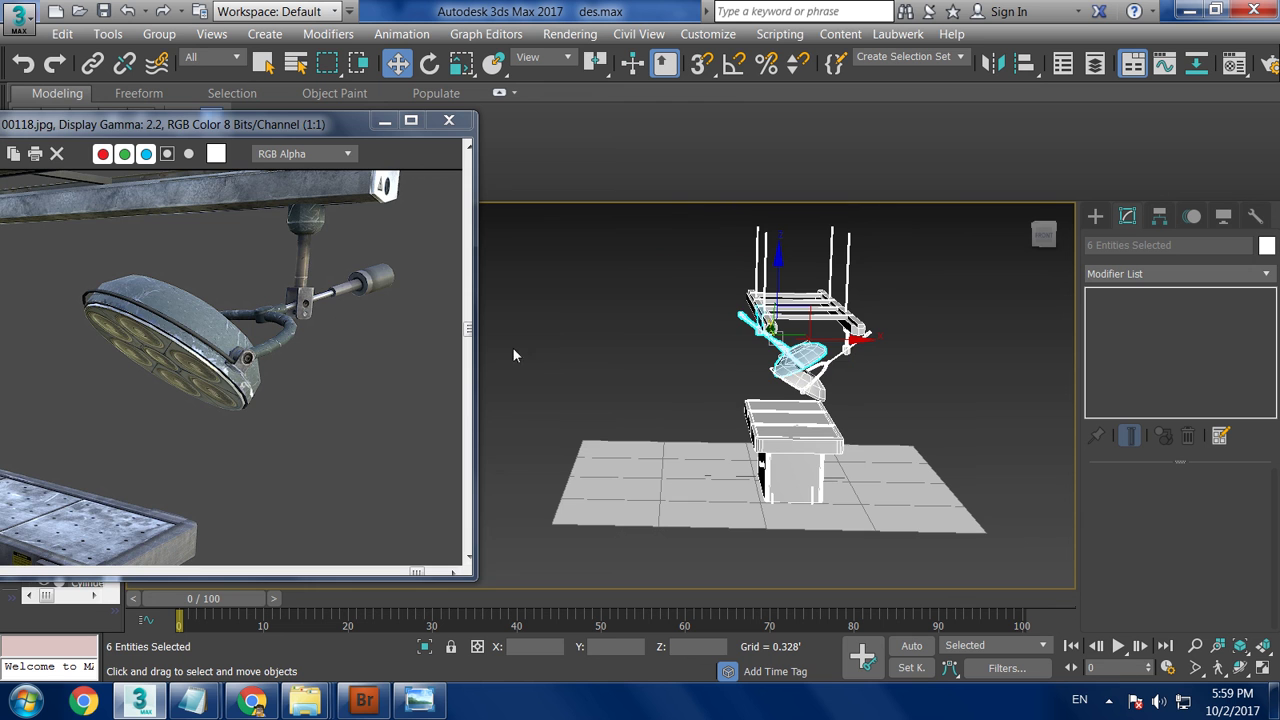
scroll(332, 330, "down", 2)
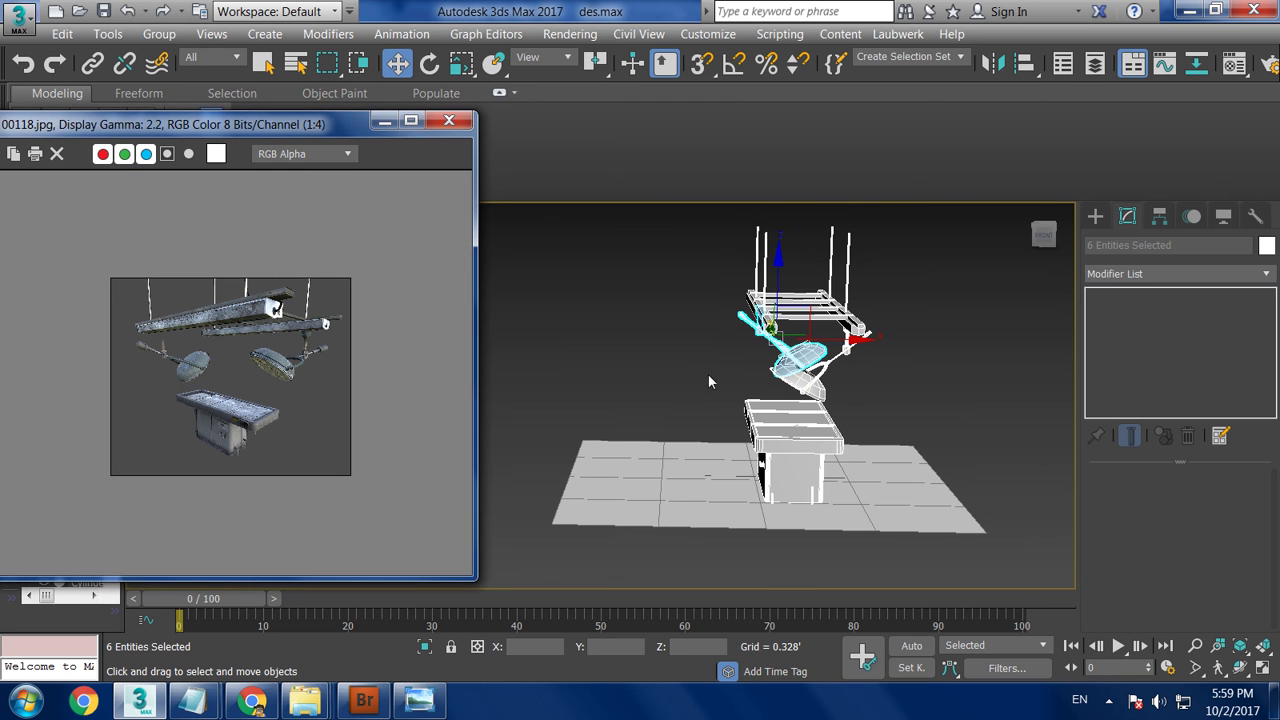
scroll(708, 374, "up", 2)
scroll(783, 349, "up", 2)
Orbit and zoom the viewport to inspect both lamps and the table together.
middle_click_drag(783, 349, 746, 340, "alt")
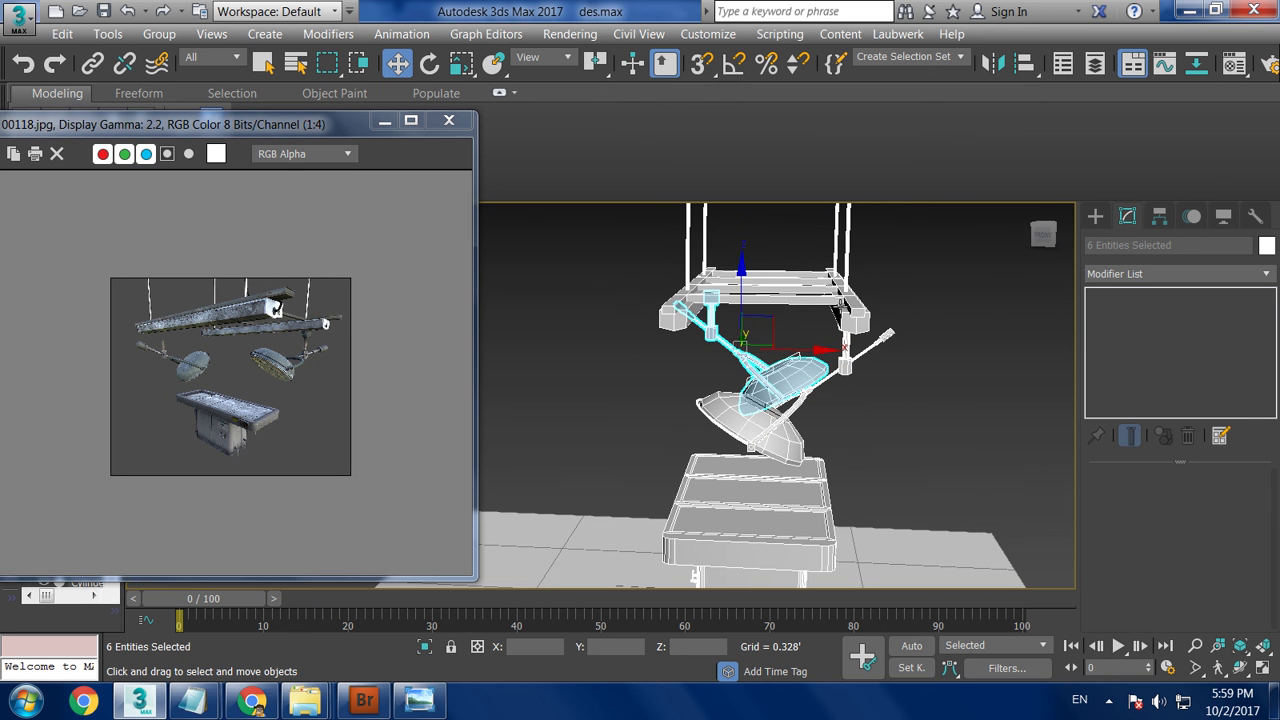
left_click(858, 330)
mouse_move(858, 330)
middle_mouse_down("alt")
mouse_move(831, 290)
mouse_move(868, 318)
middle_mouse_up("alt")
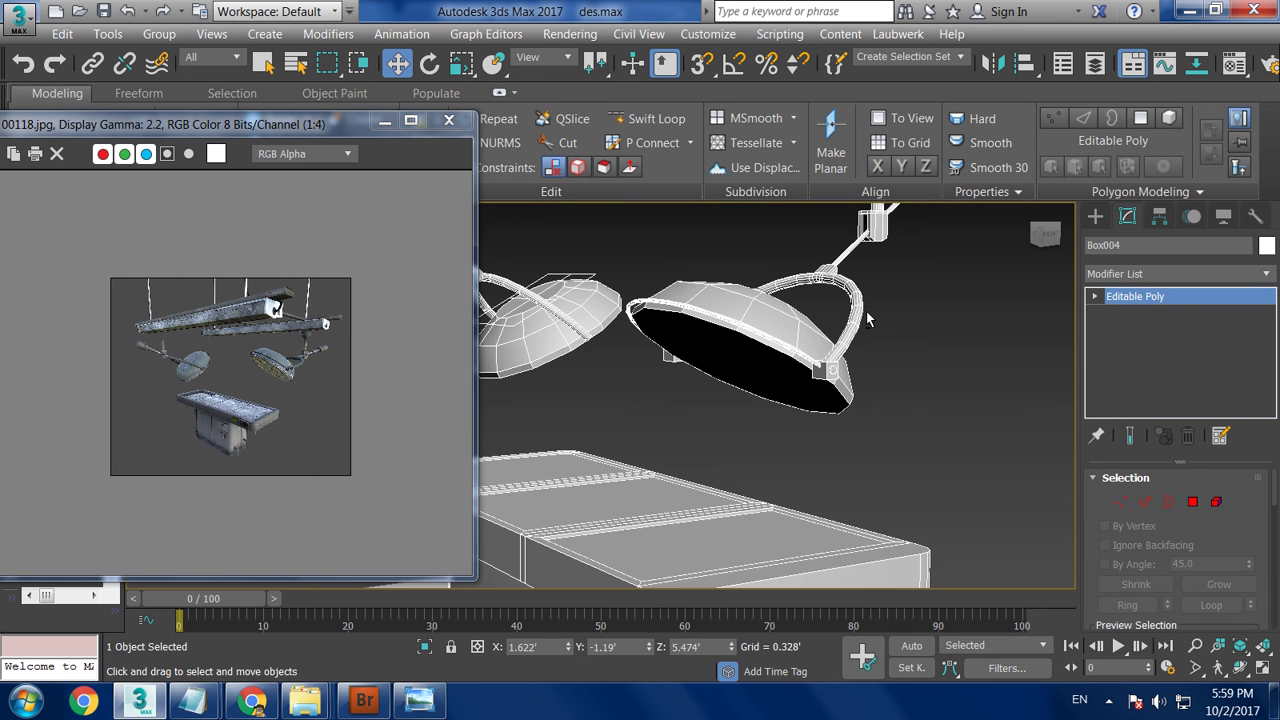
scroll(858, 318, "down", 3)
middle_click_drag(830, 344, 855, 369, "alt")
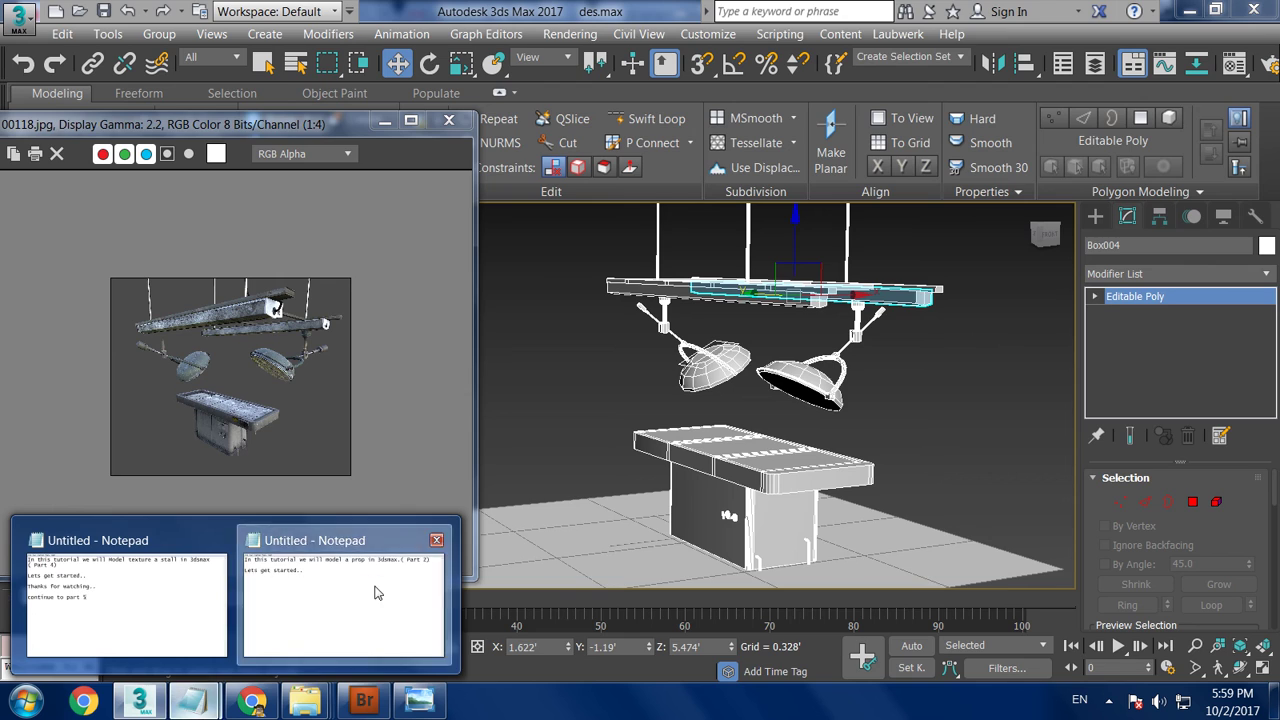
Bring the Notepad window with the tutorial notes to the front.
mouse_move(195, 700)
left_click(340, 590)
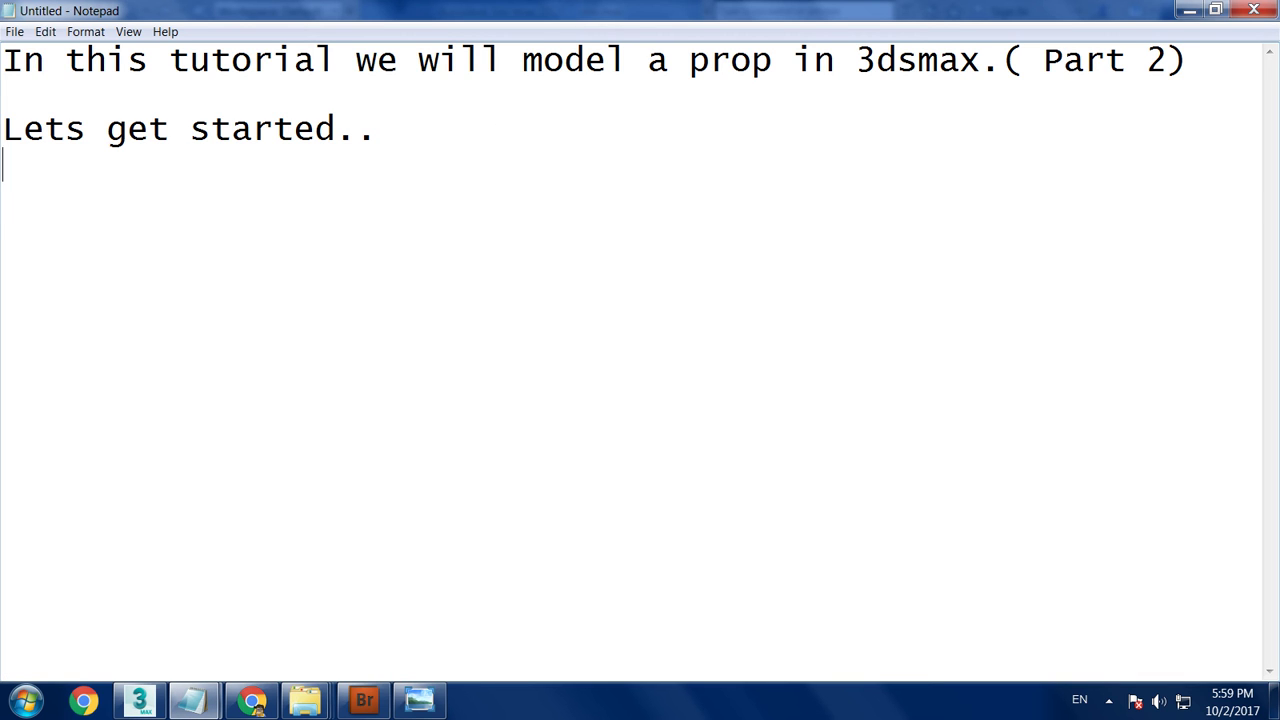